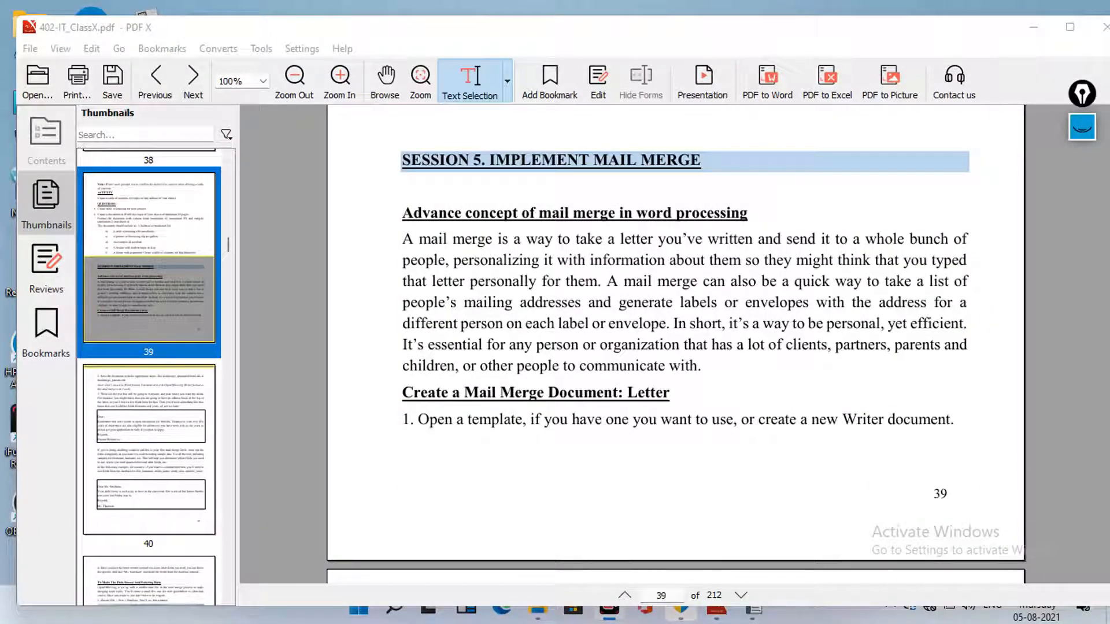
Expand the pen annotation toolbar and set the pen size to Small
click(1082, 126)
mouse_move(1082, 249)
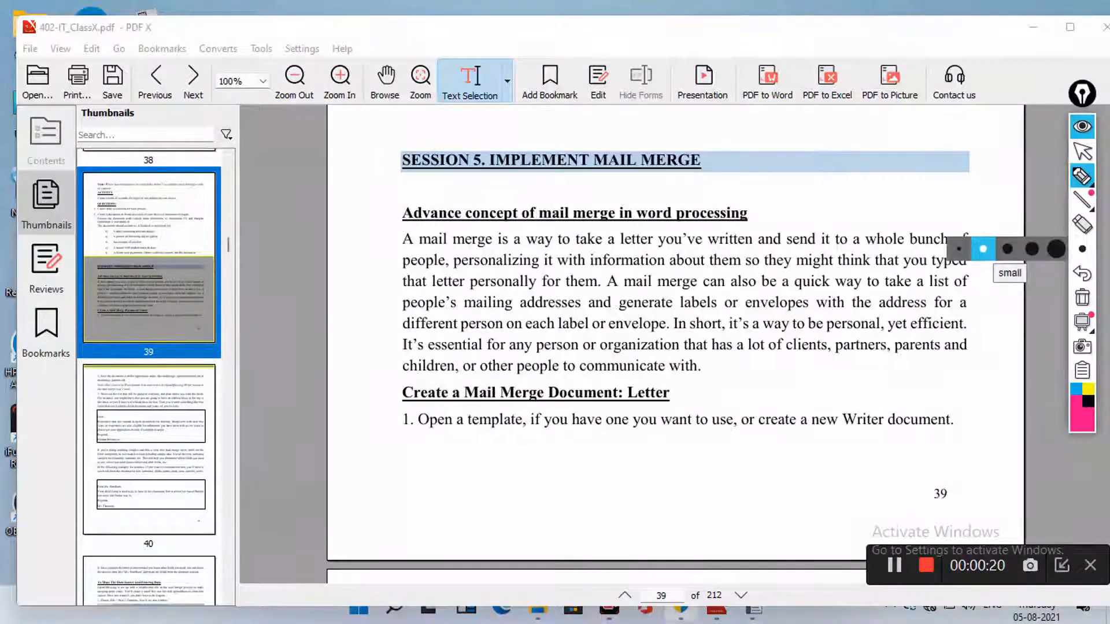
click(983, 249)
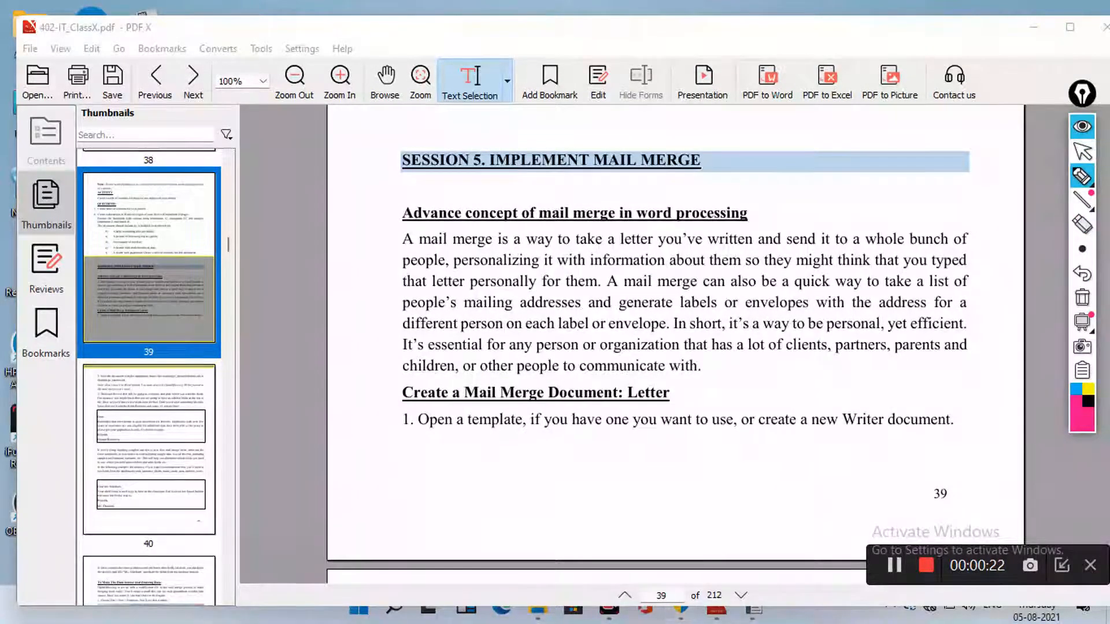
Draw a freehand pink ring around 'MAIL MERGE' in the page 39 Session 5 heading
mouse_move(594, 171)
mouse_down()
mouse_move(596, 150)
mouse_move(689, 143)
mouse_move(715, 165)
mouse_move(626, 181)
mouse_move(599, 171)
mouse_up()
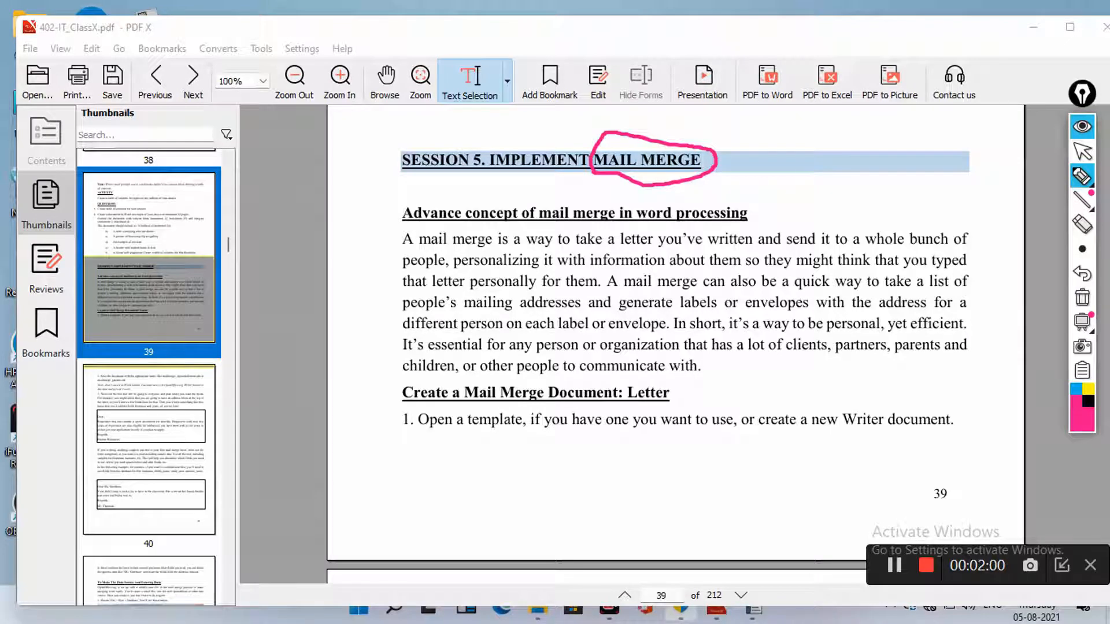
Underline the mailing-addresses sentence and 'whole bunch of people', then handwrite '2' below step 1
mouse_move(612, 290)
mouse_down()
mouse_move(923, 291)
mouse_move(968, 281)
mouse_up()
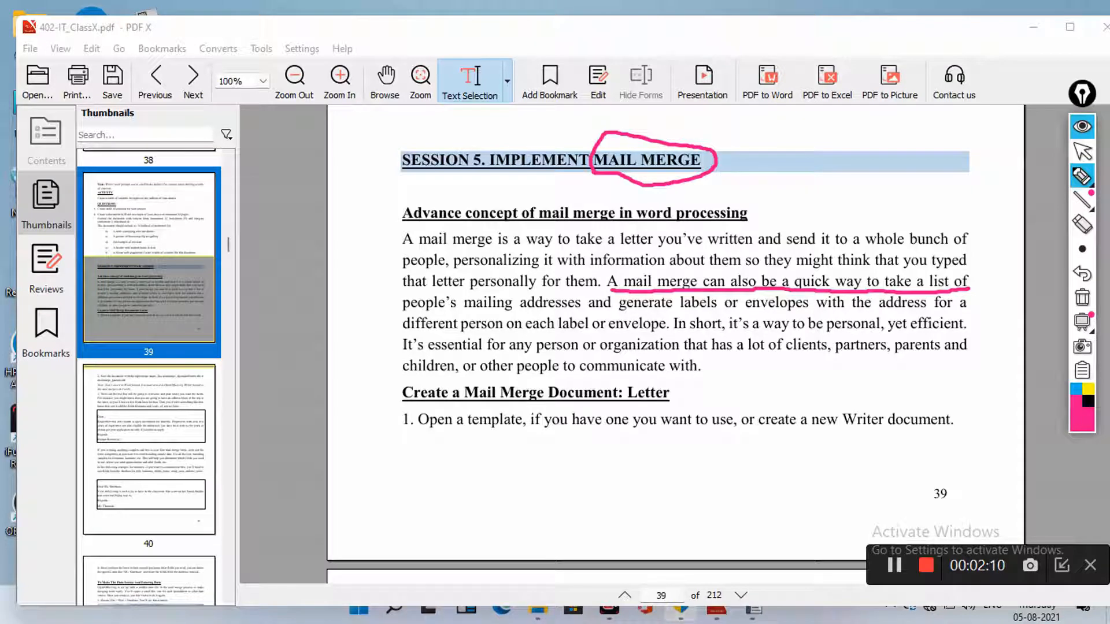
drag(397, 311, 733, 312)
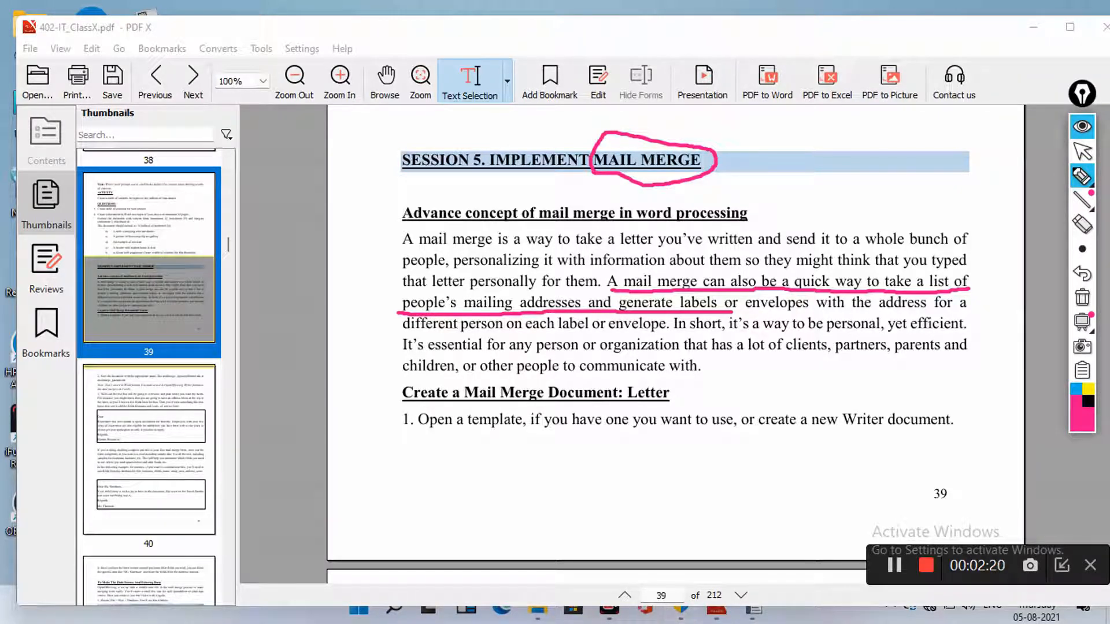
drag(855, 252, 966, 246)
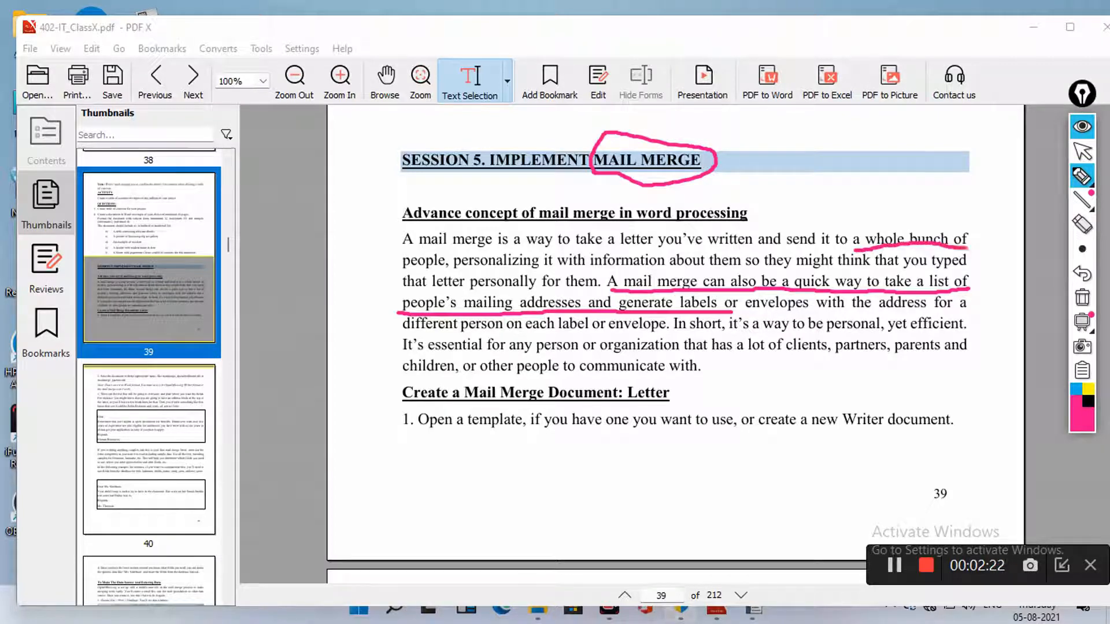
drag(398, 268, 460, 263)
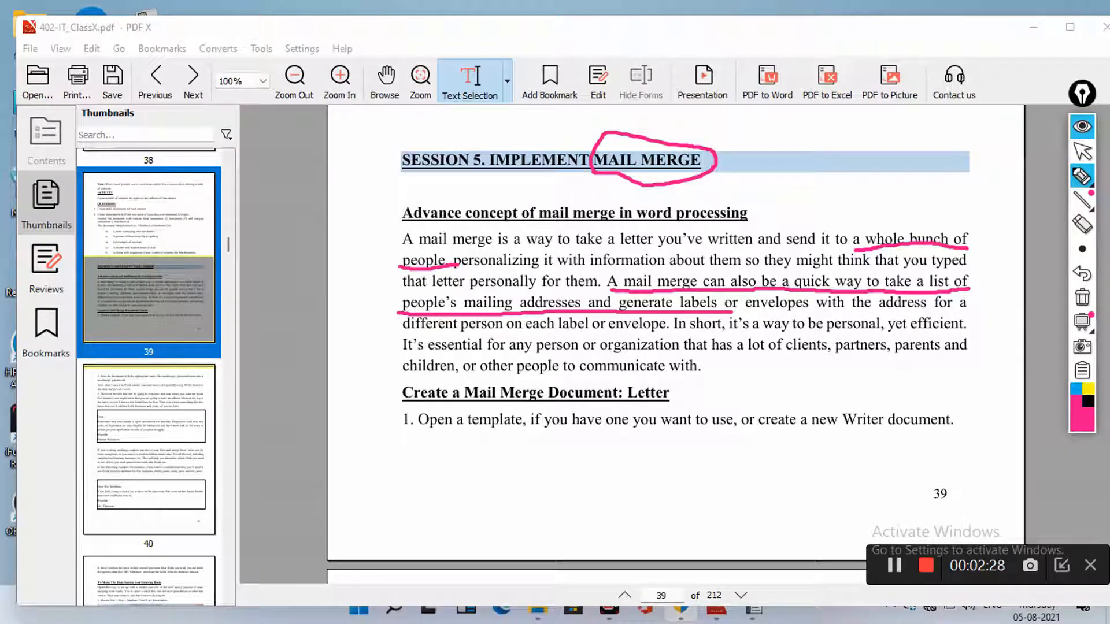
mouse_move(345, 430)
mouse_down()
mouse_move(361, 435)
mouse_move(350, 445)
mouse_move(370, 448)
mouse_up()
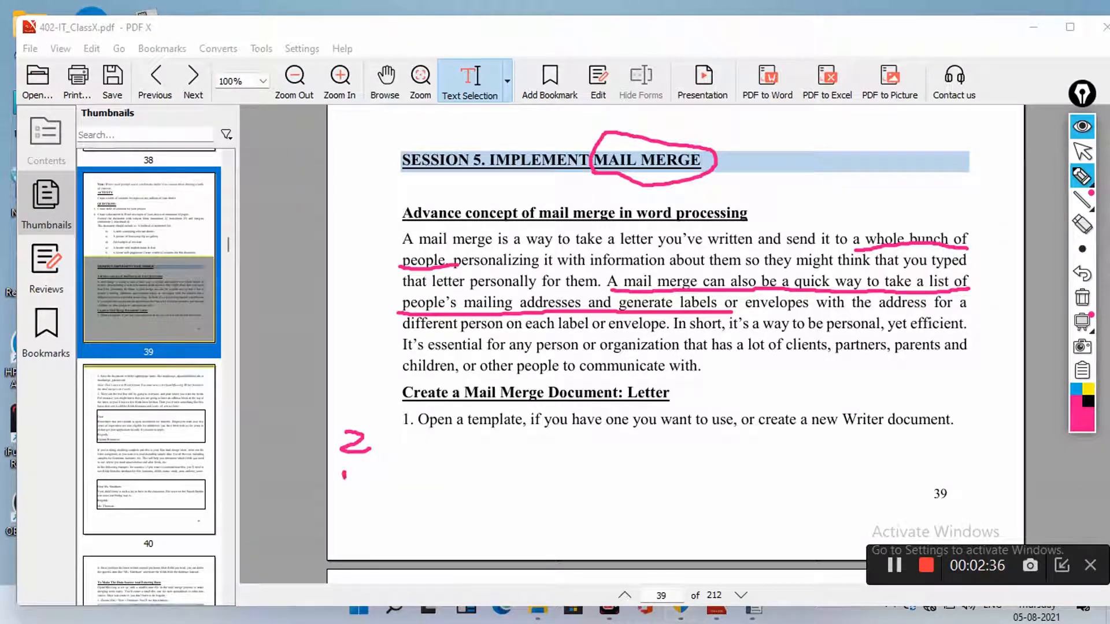
Handwrite 'Main Doc' and 'Data source' below step 1 and underline each note
mouse_move(342, 482)
mouse_down()
mouse_move(347, 462)
mouse_move(359, 479)
mouse_move(379, 477)
mouse_move(433, 454)
mouse_move(478, 473)
mouse_move(493, 453)
mouse_move(462, 476)
mouse_move(508, 467)
mouse_move(523, 446)
mouse_move(514, 443)
mouse_move(548, 466)
mouse_up()
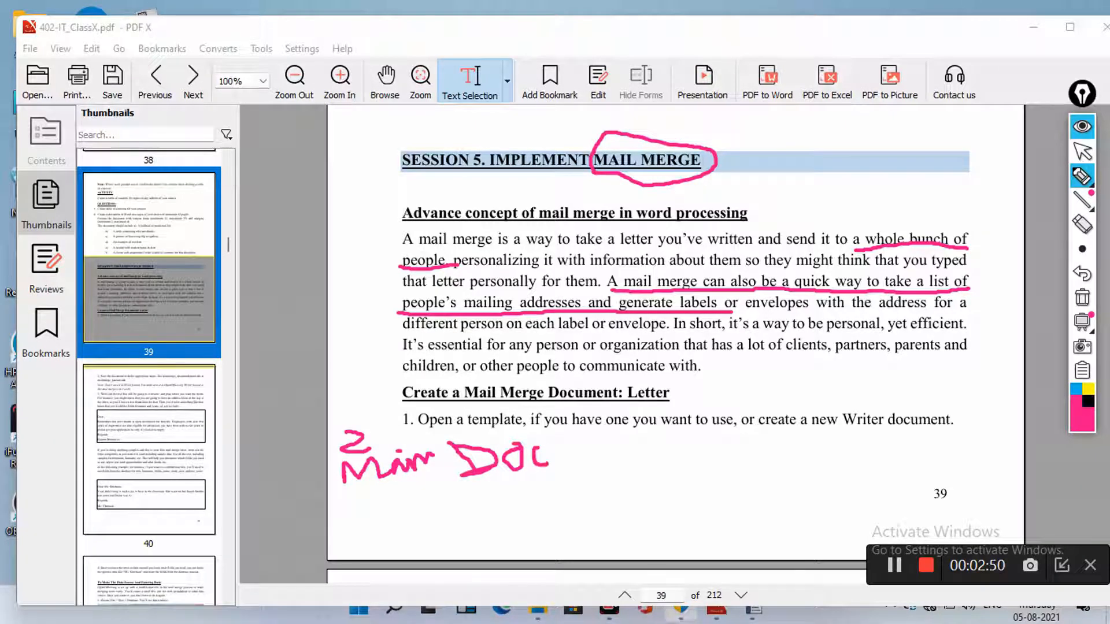
mouse_move(357, 503)
mouse_down()
mouse_move(364, 531)
mouse_move(384, 533)
mouse_move(350, 527)
mouse_move(407, 535)
mouse_move(418, 487)
mouse_move(426, 537)
mouse_move(437, 498)
mouse_move(460, 519)
mouse_move(482, 509)
mouse_move(494, 523)
mouse_move(477, 532)
mouse_move(500, 522)
mouse_move(511, 537)
mouse_move(517, 519)
mouse_move(527, 530)
mouse_move(554, 516)
mouse_move(568, 537)
mouse_move(576, 510)
mouse_move(587, 530)
mouse_move(602, 527)
mouse_move(597, 512)
mouse_move(612, 535)
mouse_up()
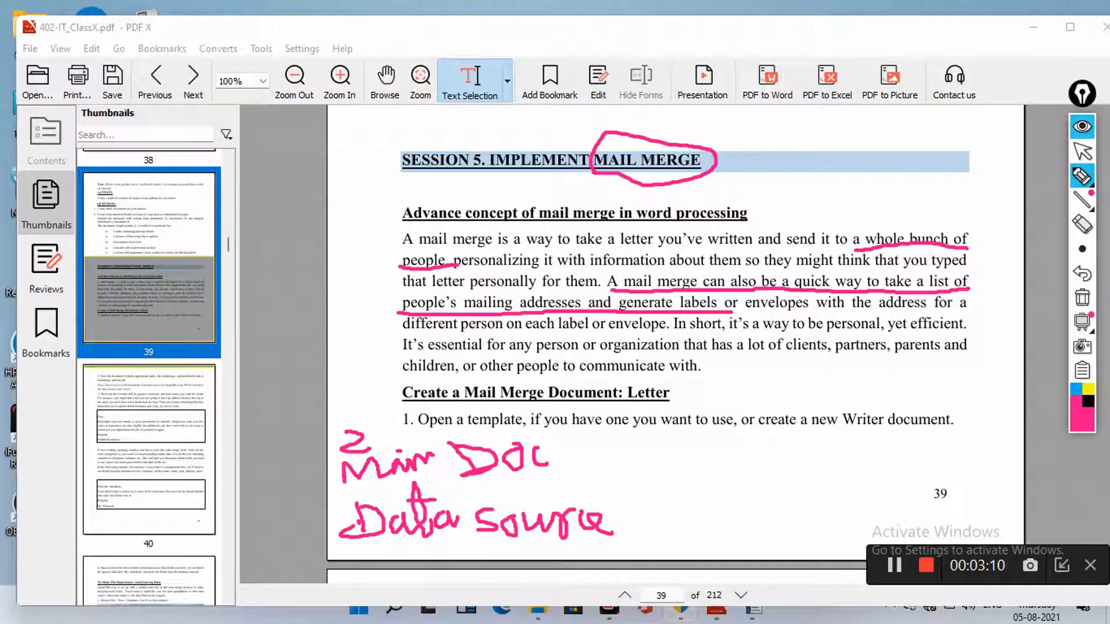
drag(424, 479, 637, 481)
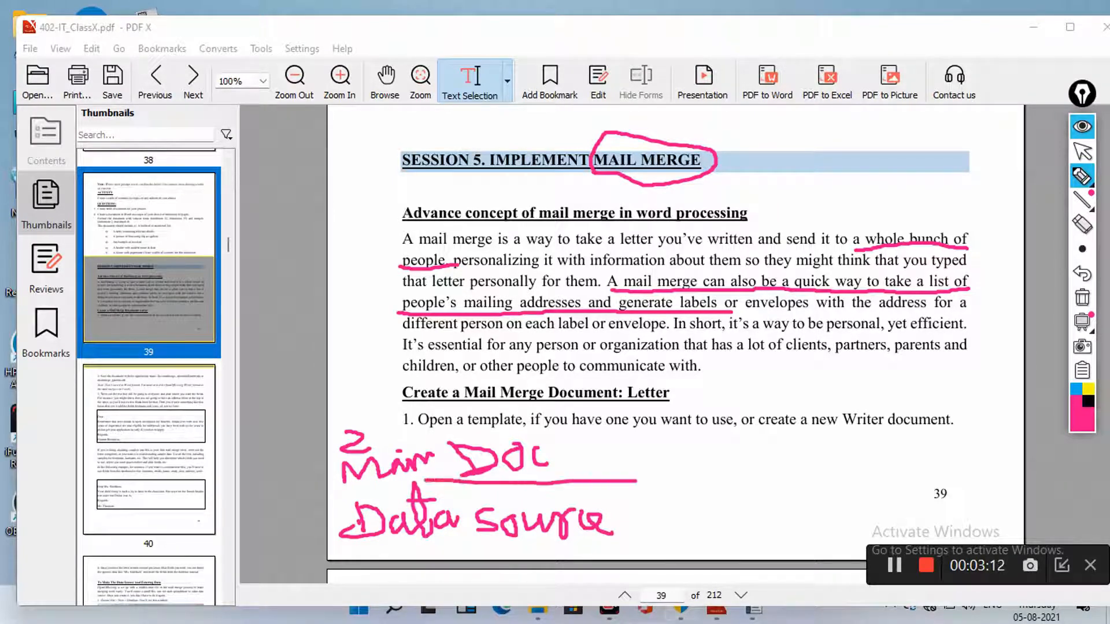
drag(437, 538, 592, 548)
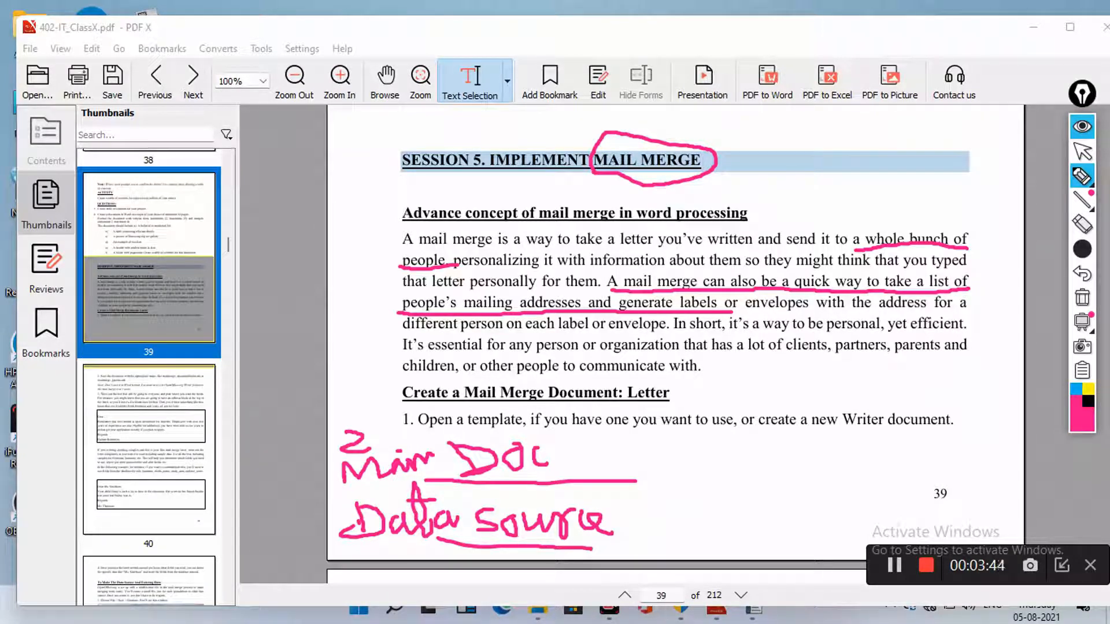
click(1082, 249)
mouse_move(1082, 176)
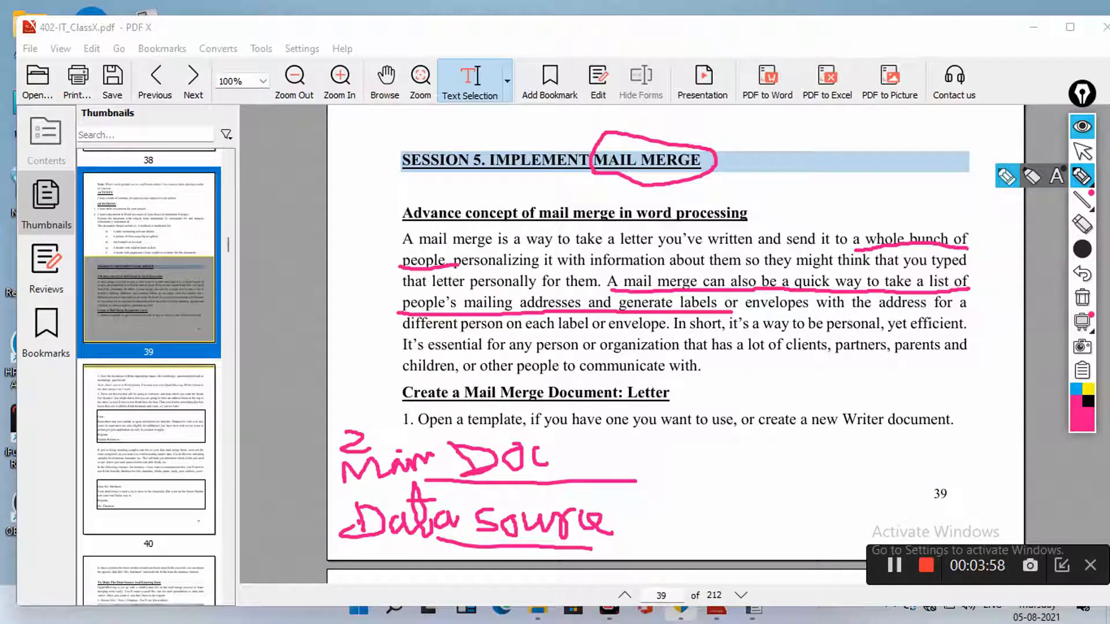
scroll(1082, 249, down, 5)
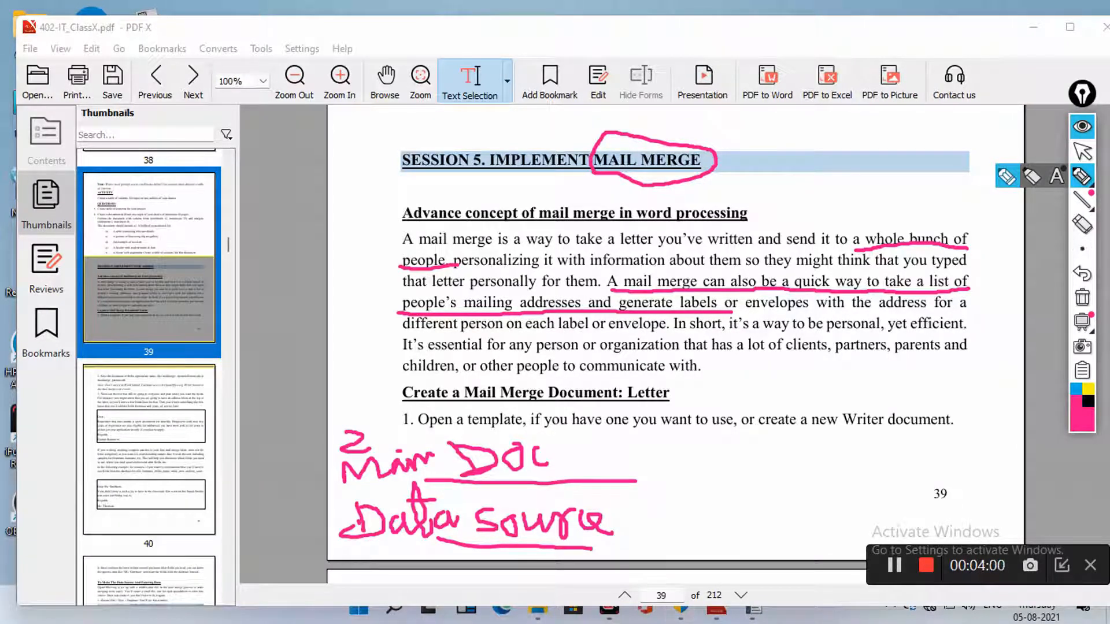
scroll(1082, 249, up, 5)
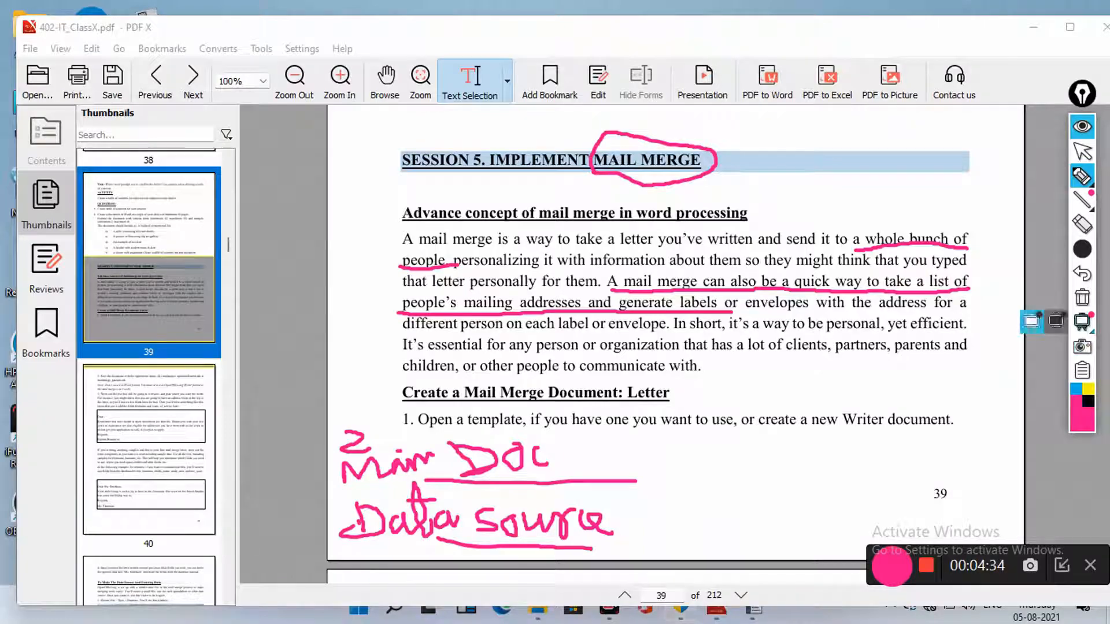
Erase all ink notes, hide the annotation tools, move to page 40, then restore them
click(1082, 297)
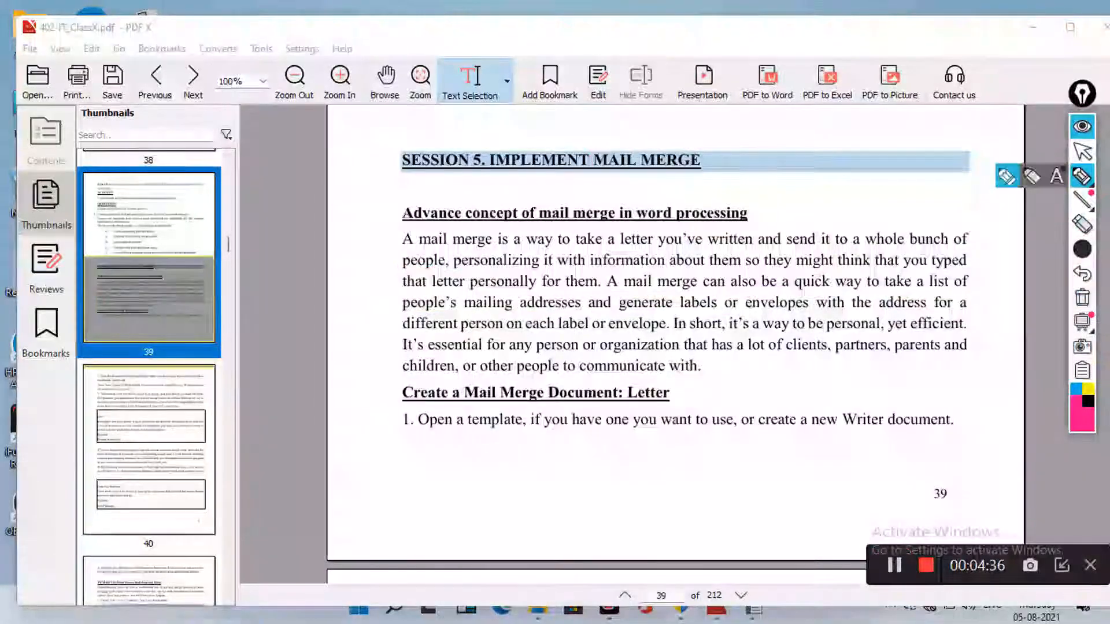
click(1081, 151)
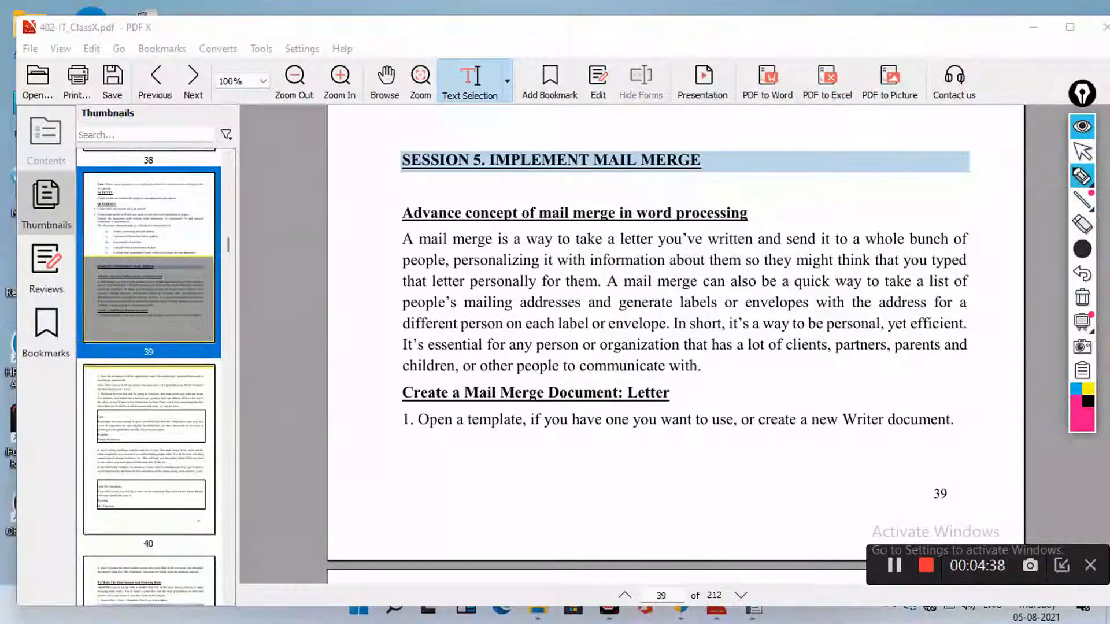
click(1081, 126)
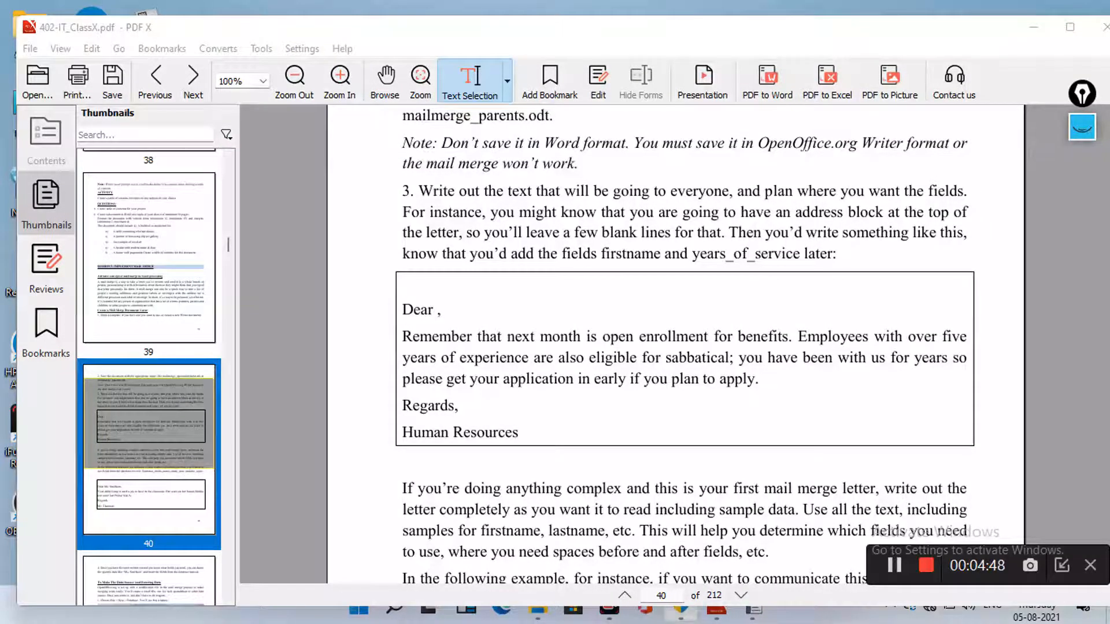
click(1081, 127)
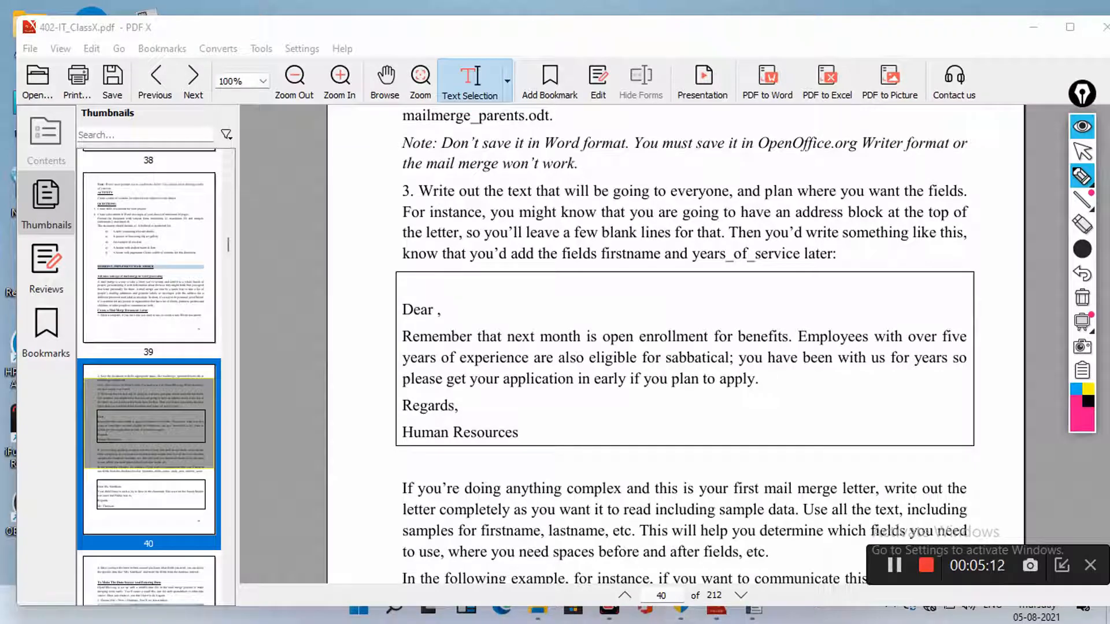
drag(475, 284, 476, 290)
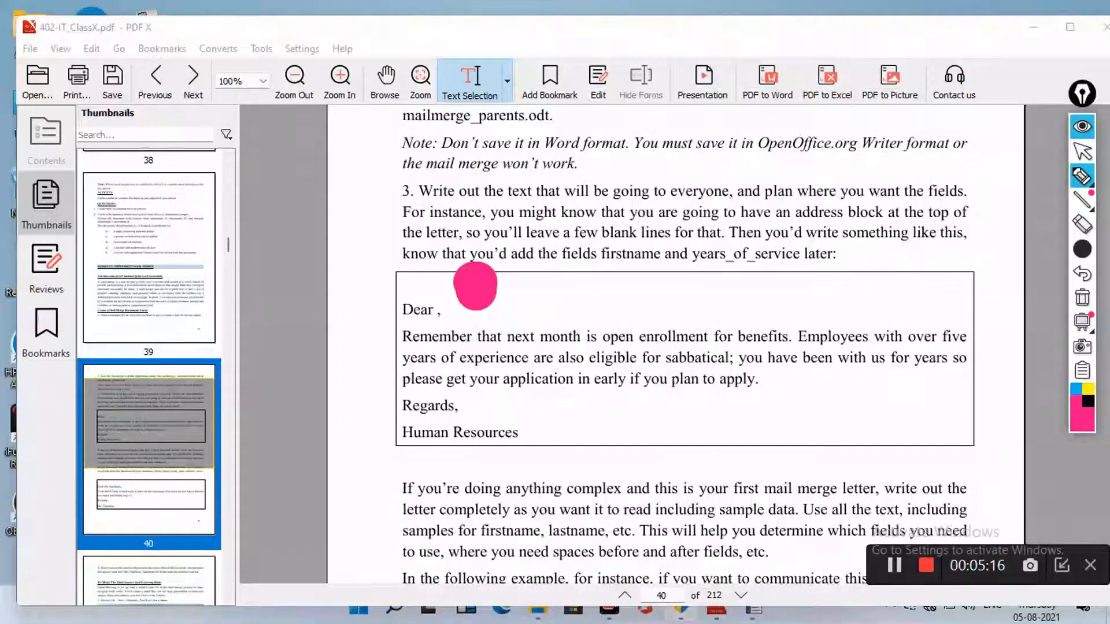
click(1081, 250)
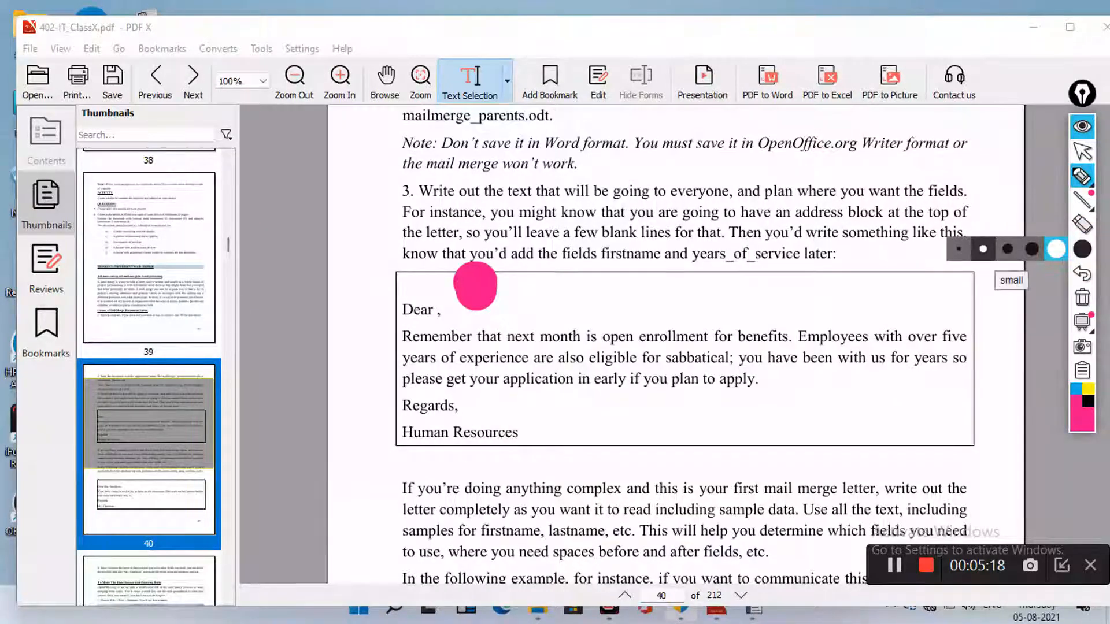
click(982, 249)
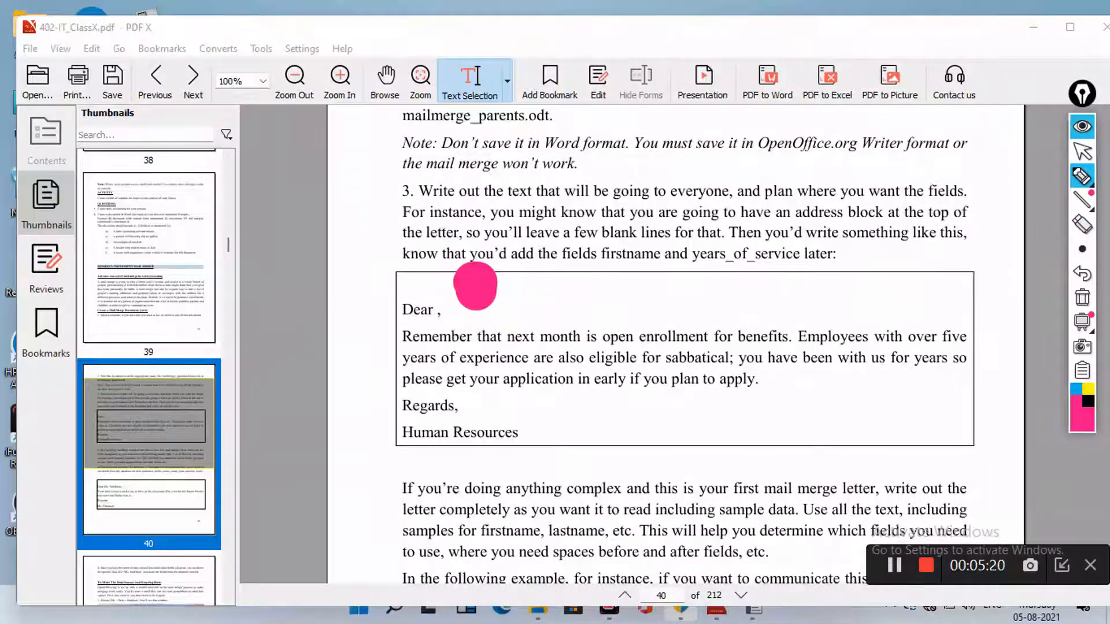
mouse_move(527, 296)
mouse_down()
mouse_move(556, 276)
mouse_move(573, 300)
mouse_move(621, 298)
mouse_move(637, 271)
mouse_move(665, 273)
mouse_move(676, 305)
mouse_move(709, 281)
mouse_move(718, 305)
mouse_move(727, 280)
mouse_move(729, 324)
mouse_move(739, 286)
mouse_move(760, 289)
mouse_up()
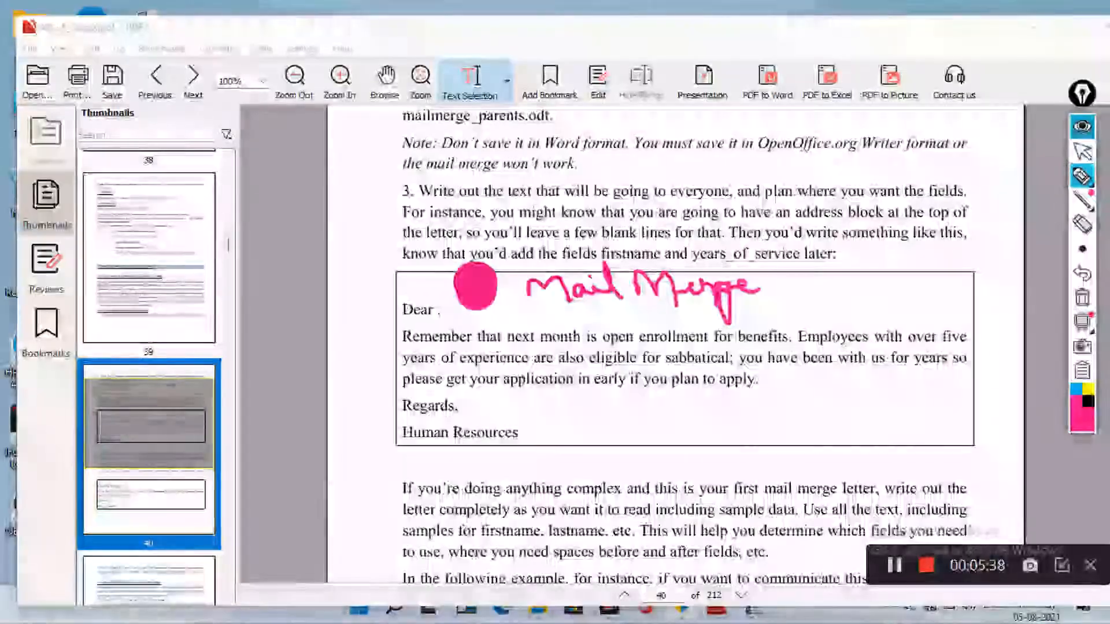
click(1082, 126)
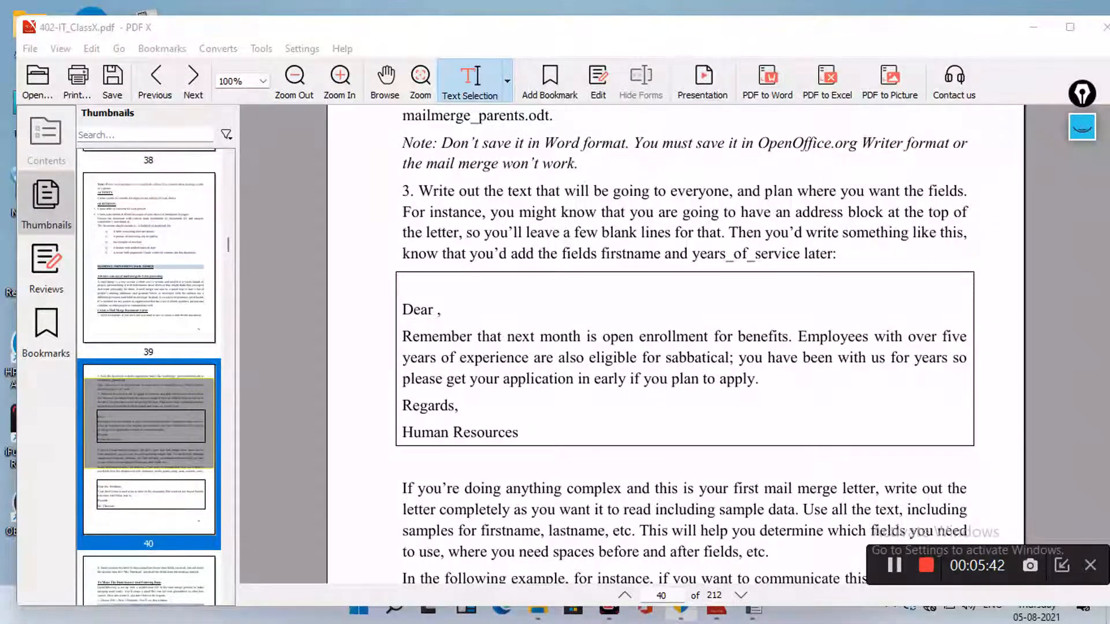
drag(402, 309, 519, 433)
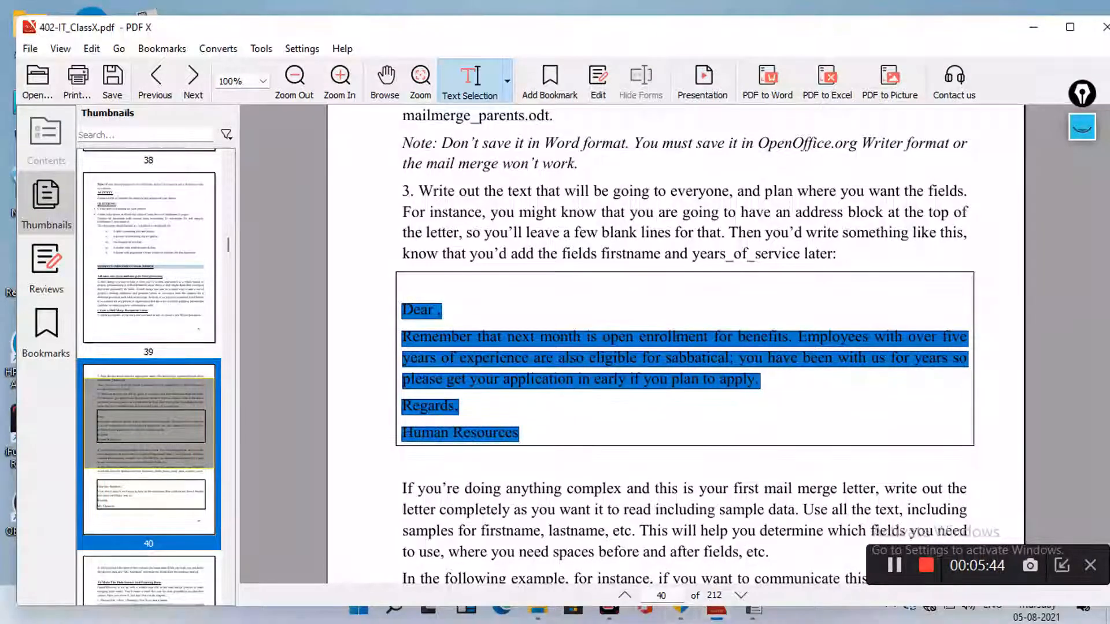
click(541, 425)
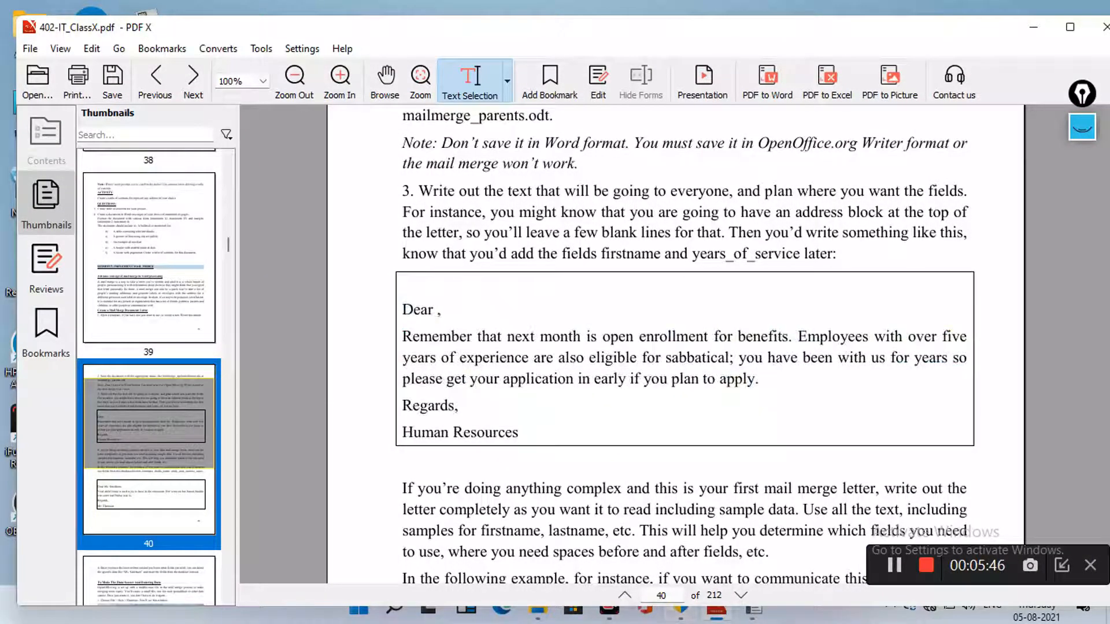
mouse_move(752, 604)
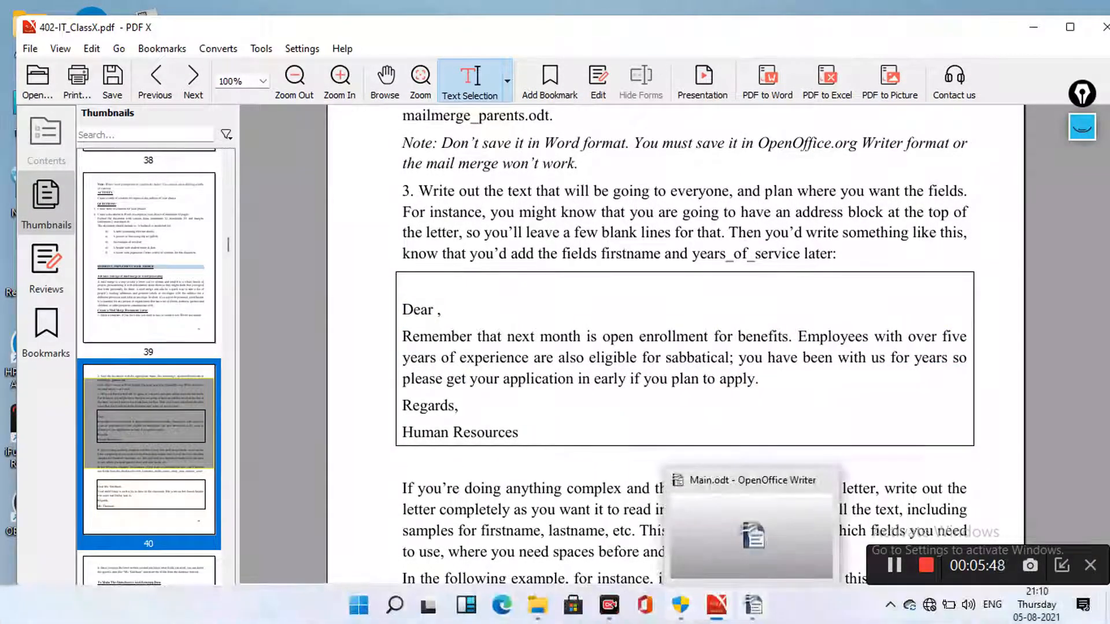
Switch to the Main.odt benefits letter in Writer, briefly selecting then deselecting its text
click(753, 605)
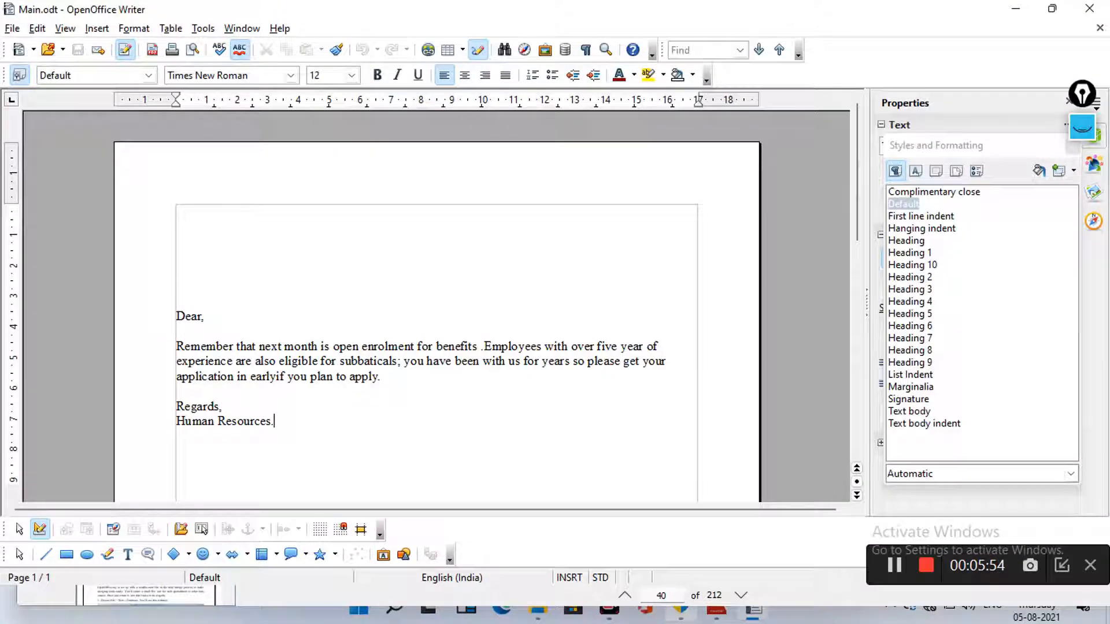
click(177, 301)
key(shift+Down)
key(shift+Down)
key(shift+Down)
key(shift+Down)
key(shift+Down)
key(shift+Down)
key(shift+Down)
key(shift+Down)
key(shift+Down)
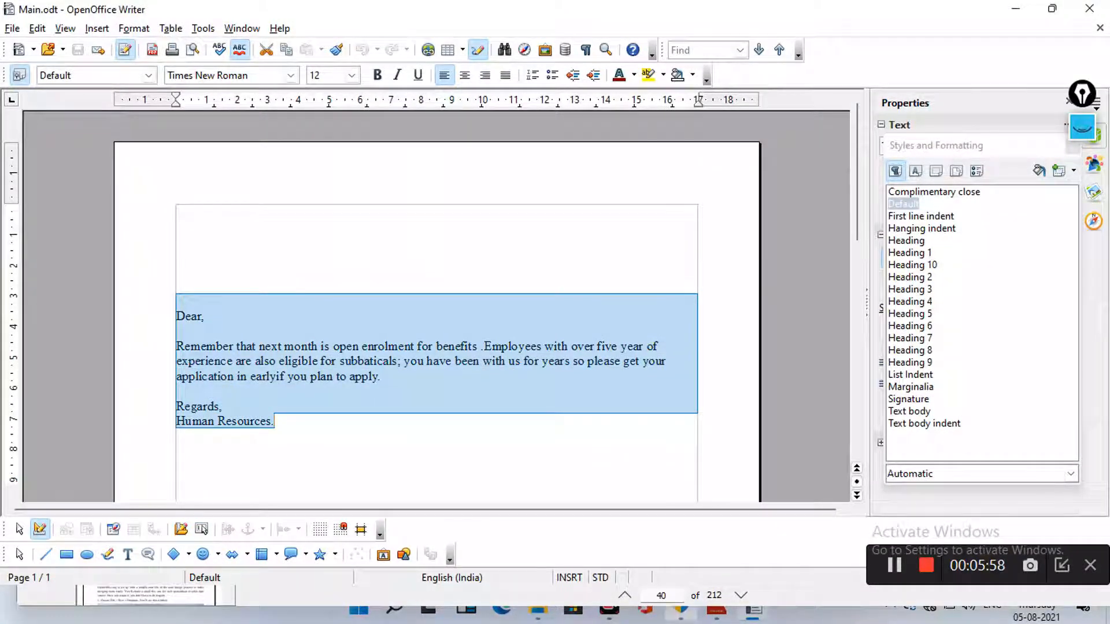
click(275, 421)
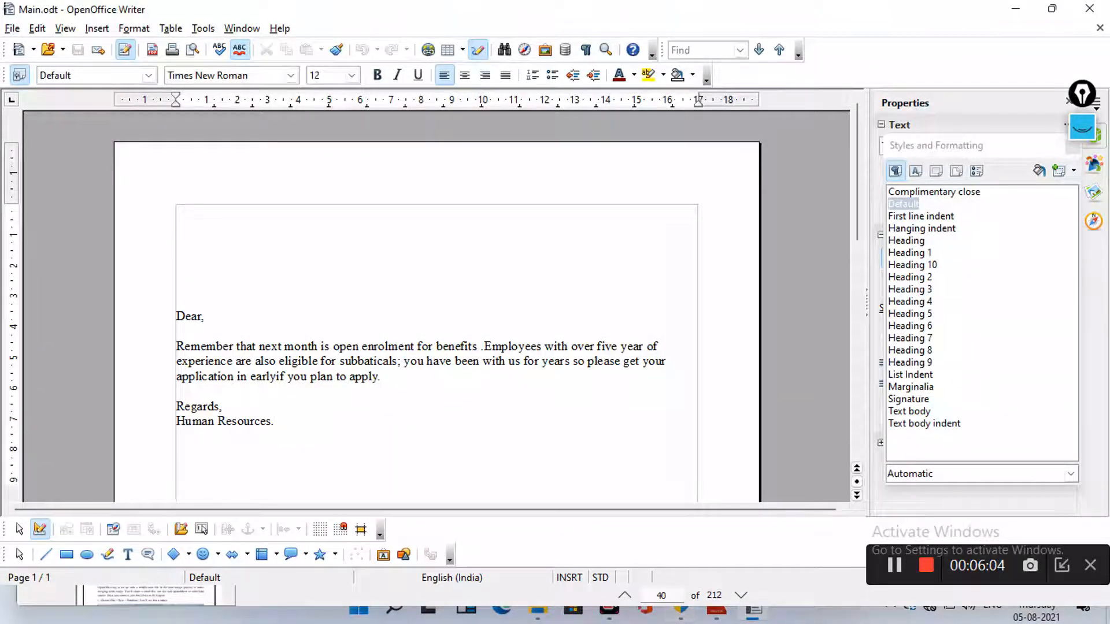
key(alt+t)
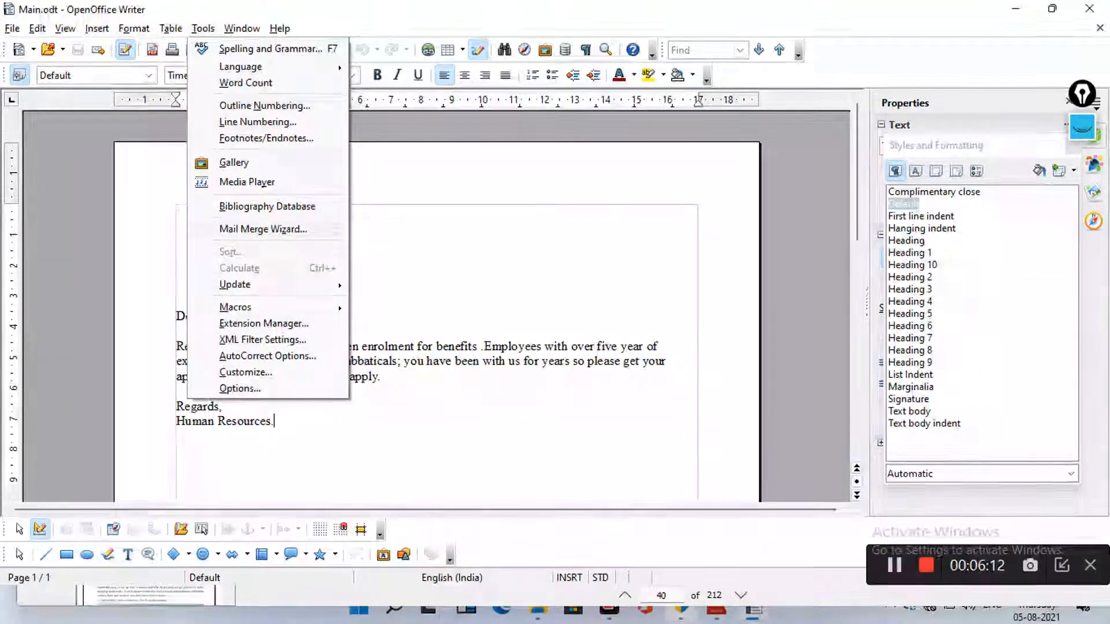
Launch the Mail Merge Wizard with 'Use the current document' as the starting document
key(Return)
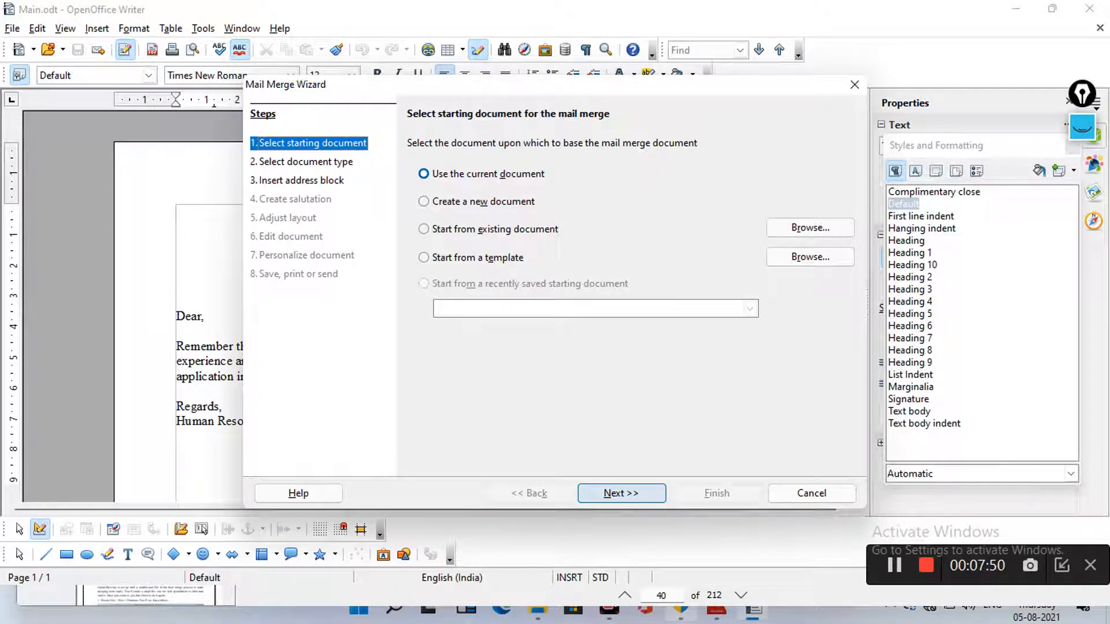
Set the merge document type to Letter and advance to the Insert address block step
click(621, 494)
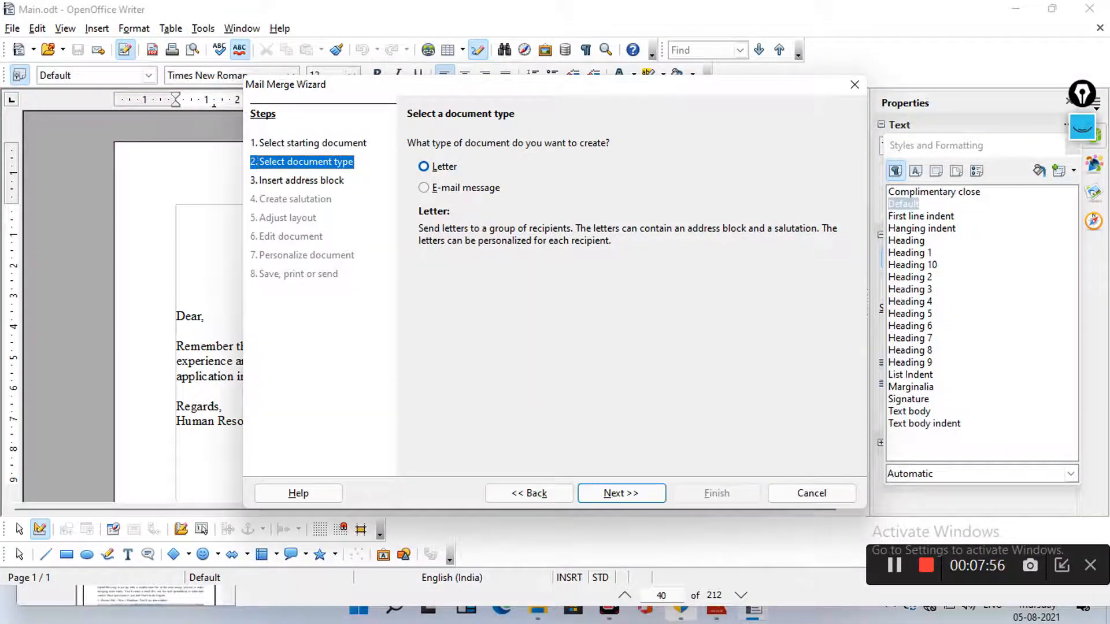
click(424, 188)
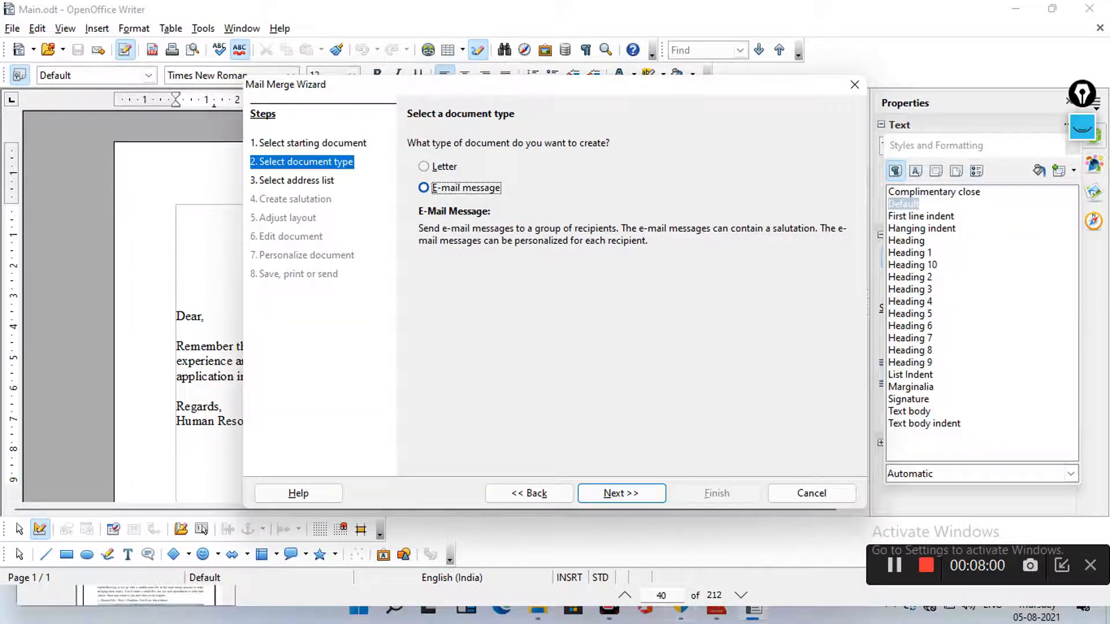
click(424, 167)
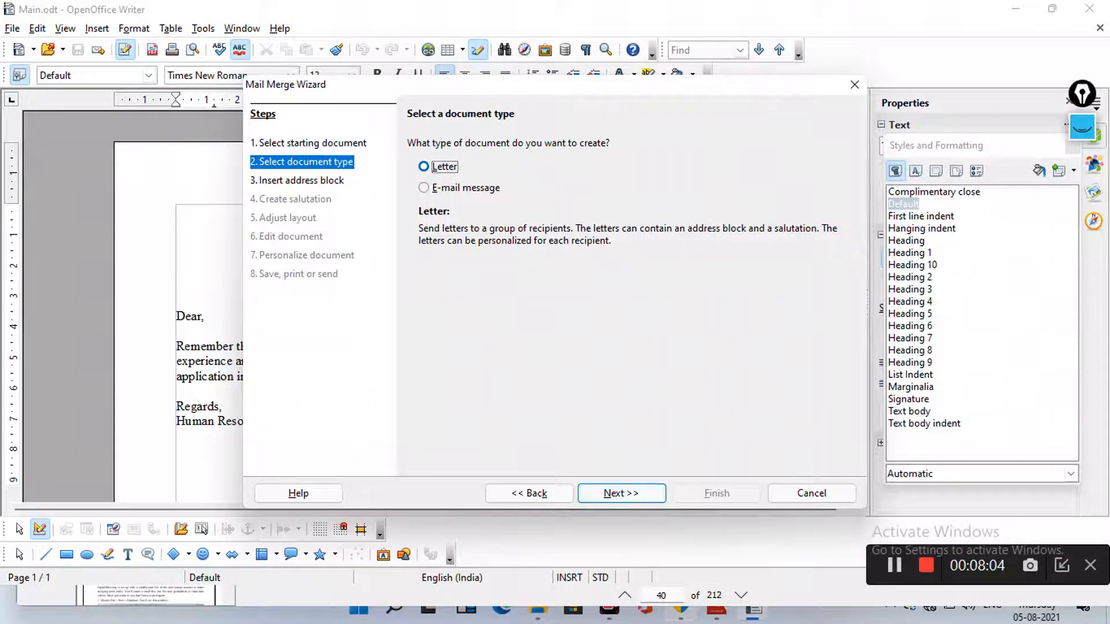
click(620, 493)
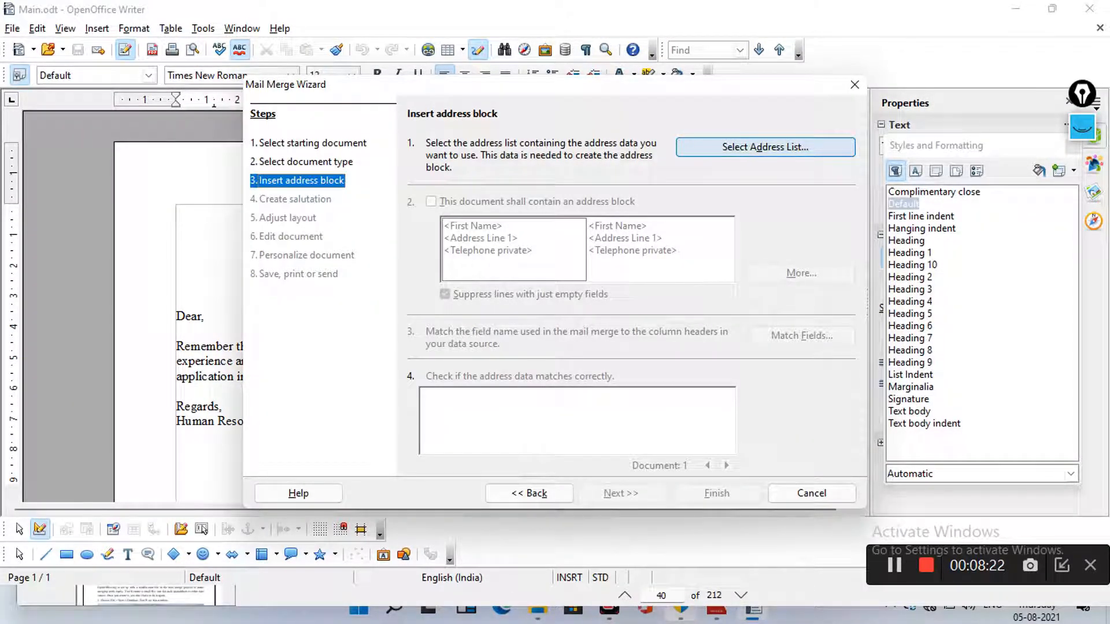
Start a new, blank address list from the address list selection
click(765, 148)
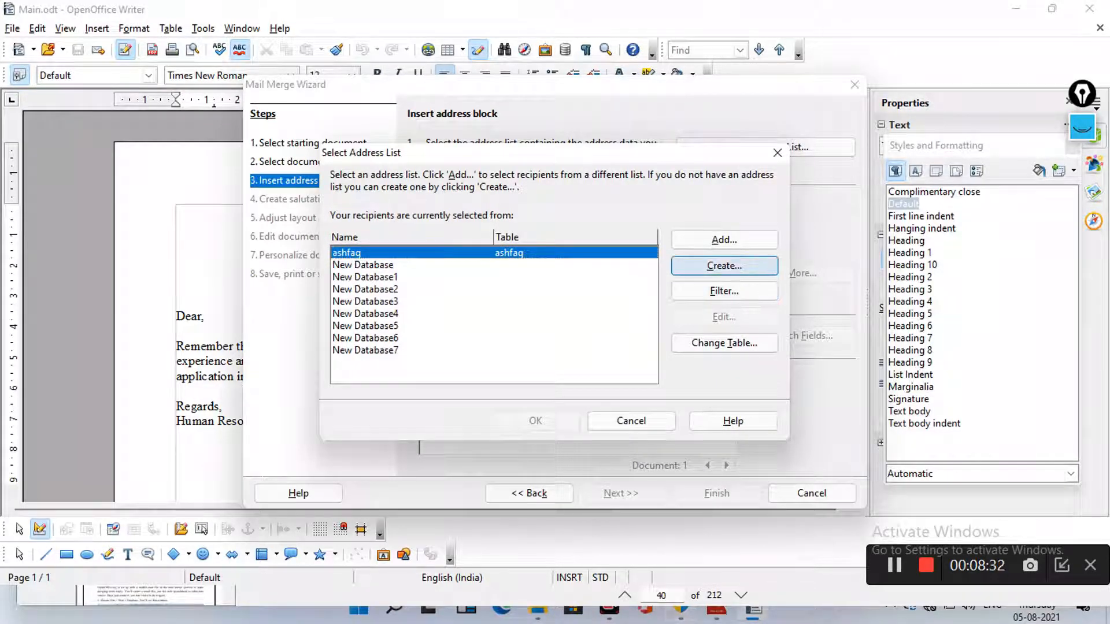
click(724, 266)
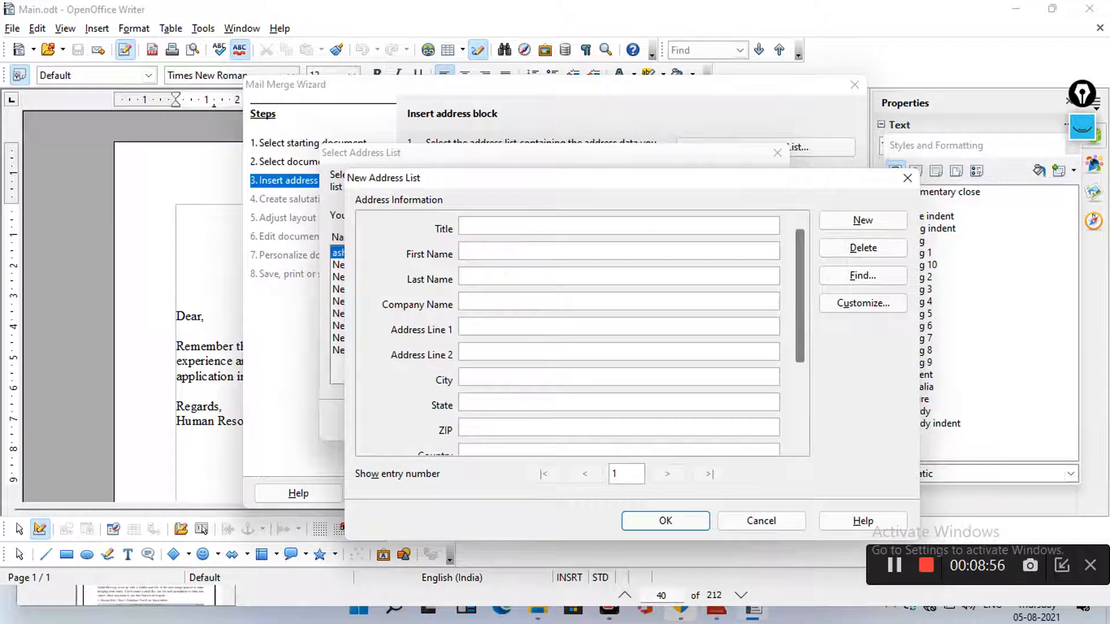
Review the new address list fields from Title to Gender and open Customize
drag(800, 296, 799, 370)
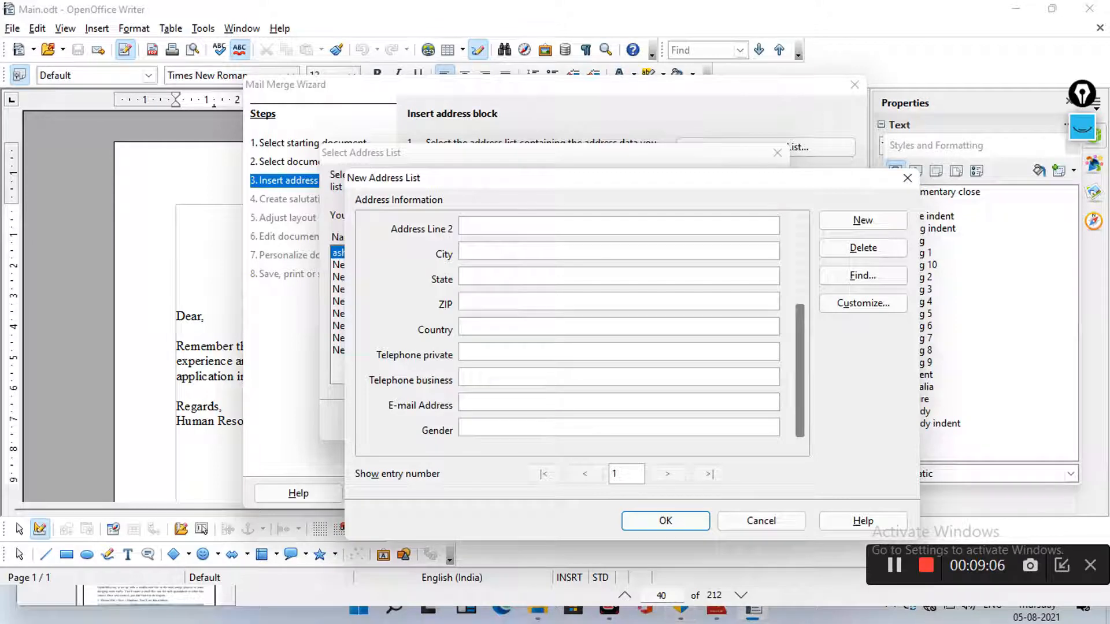
drag(799, 370, 800, 295)
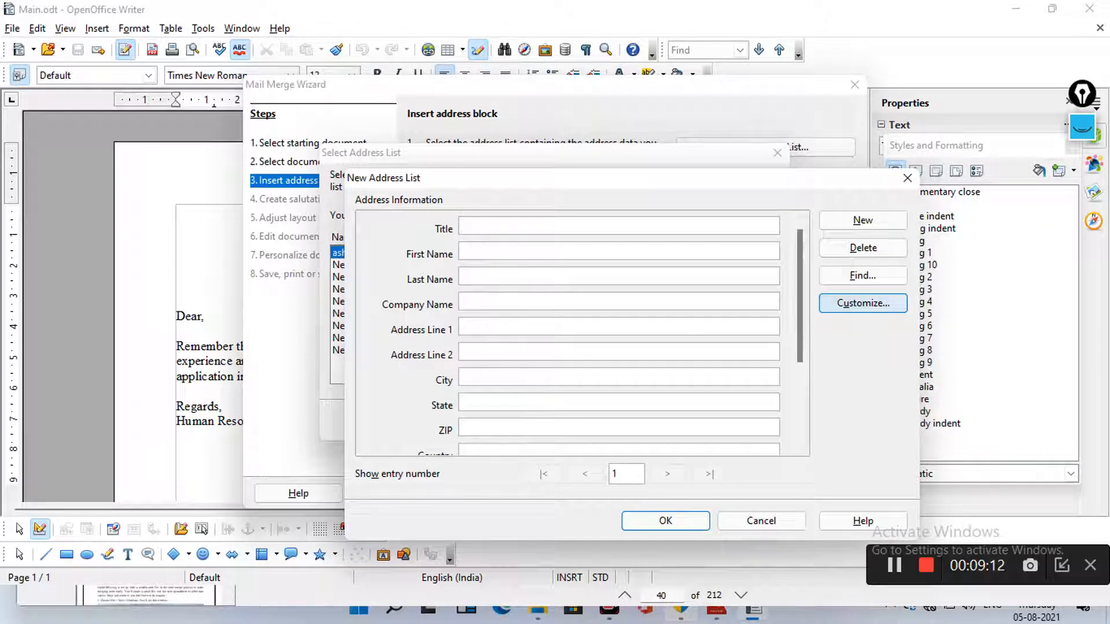
click(862, 303)
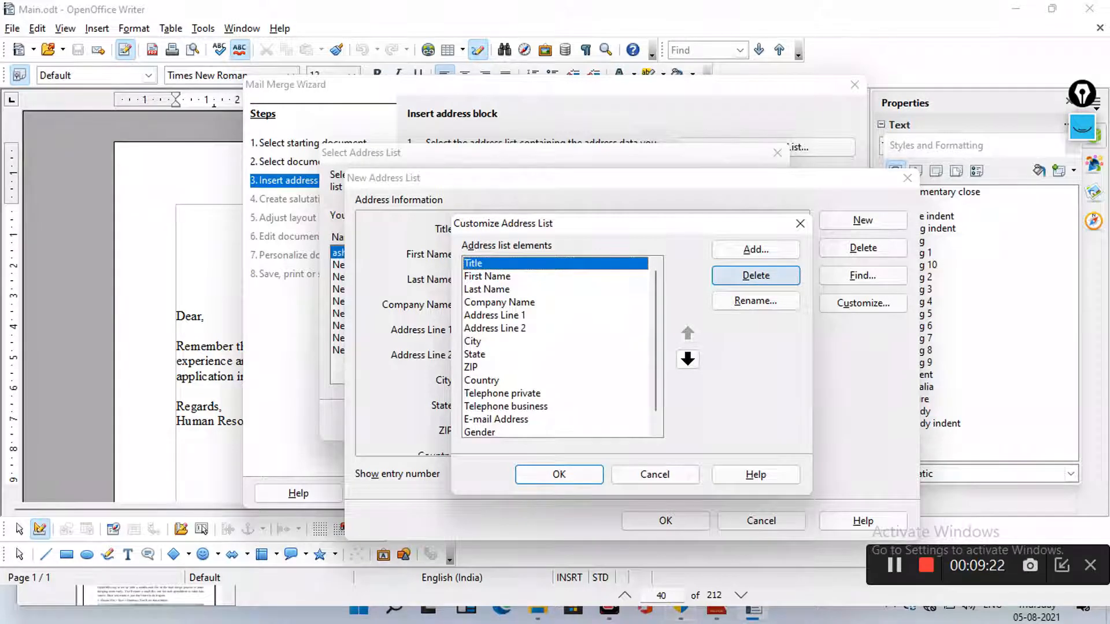
Delete the Title, Last Name, Company Name and Address Line 2 fields from the address list
click(755, 275)
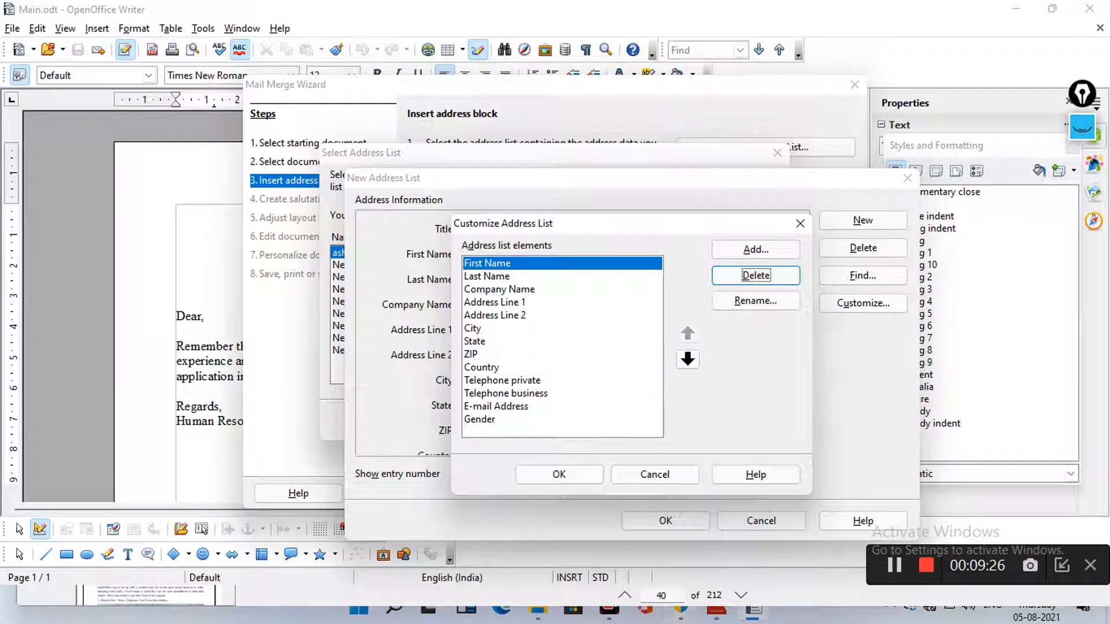
click(487, 277)
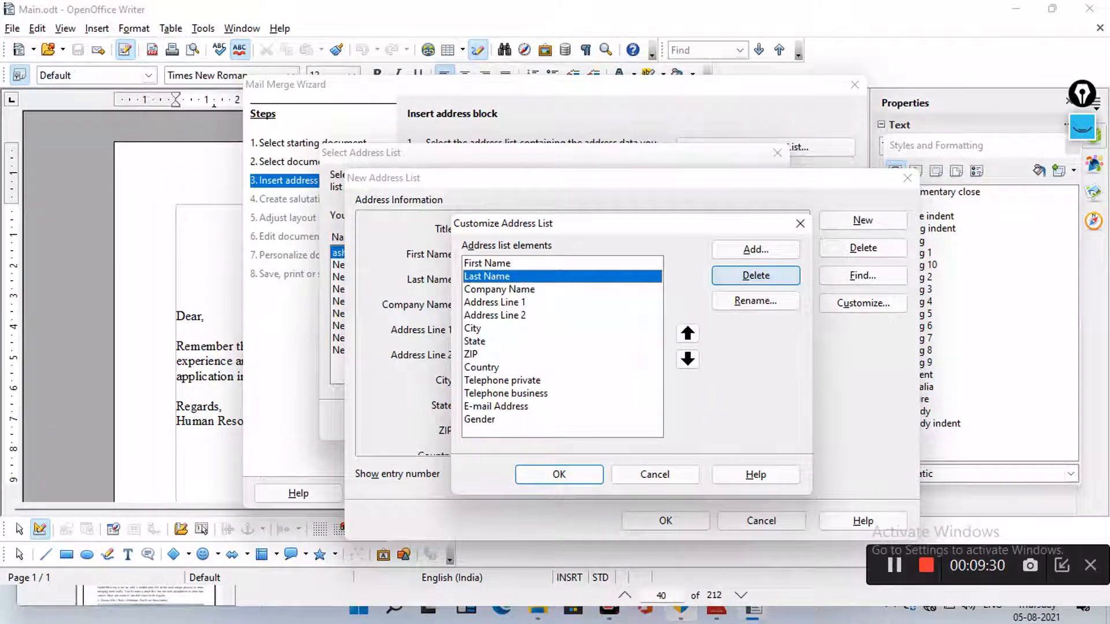
click(755, 275)
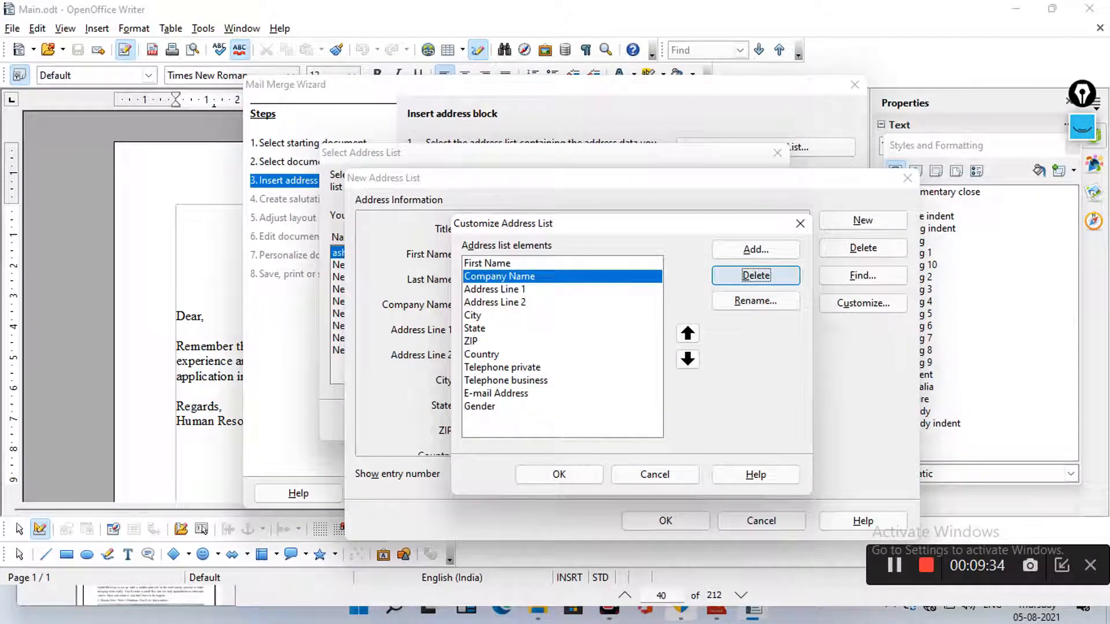
click(756, 275)
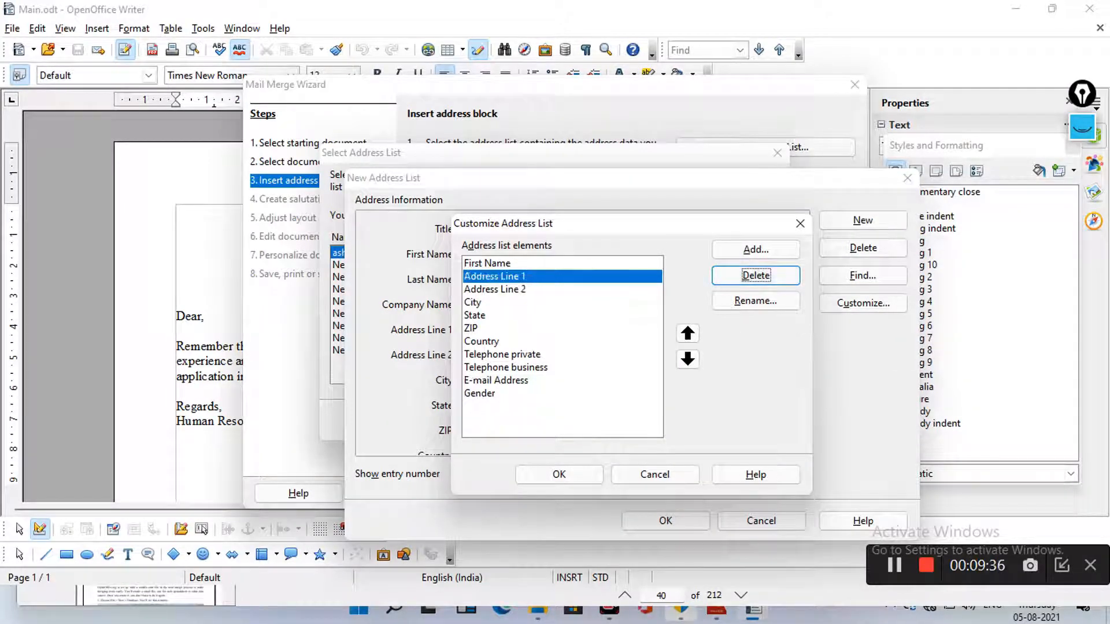
click(538, 289)
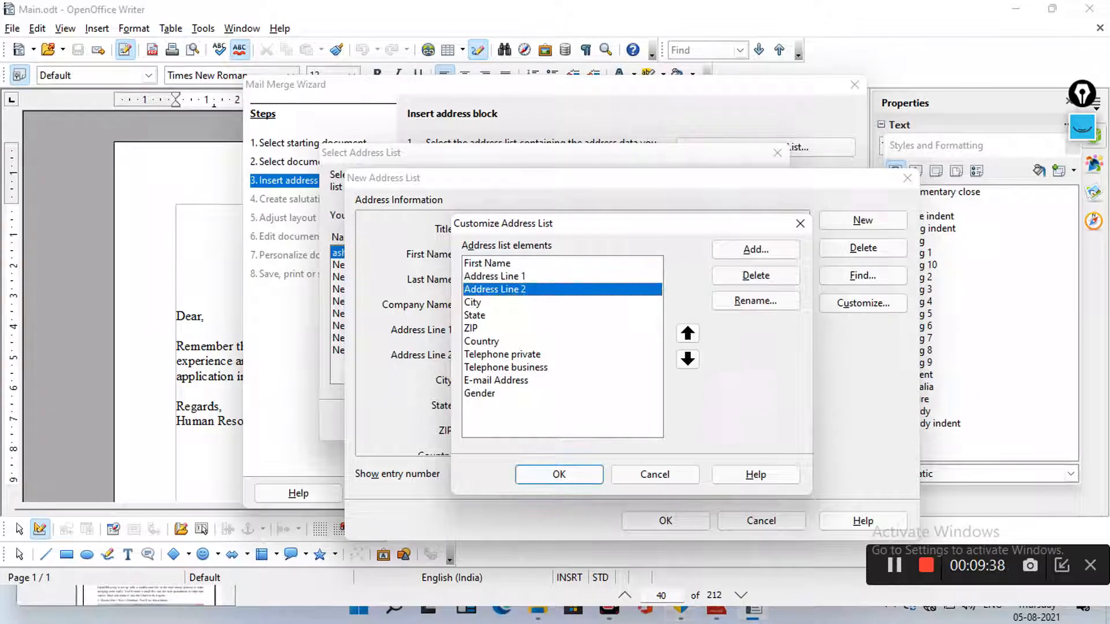
click(755, 275)
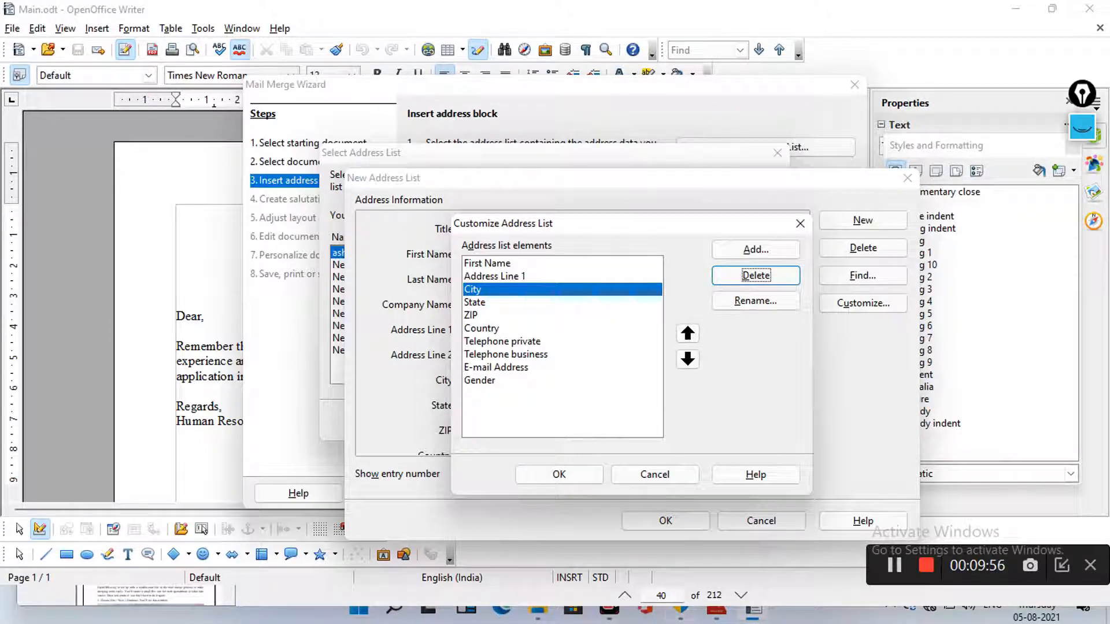
Delete the City, State, ZIP, Country, Telephone business, E-mail Address and Gender fields
click(475, 302)
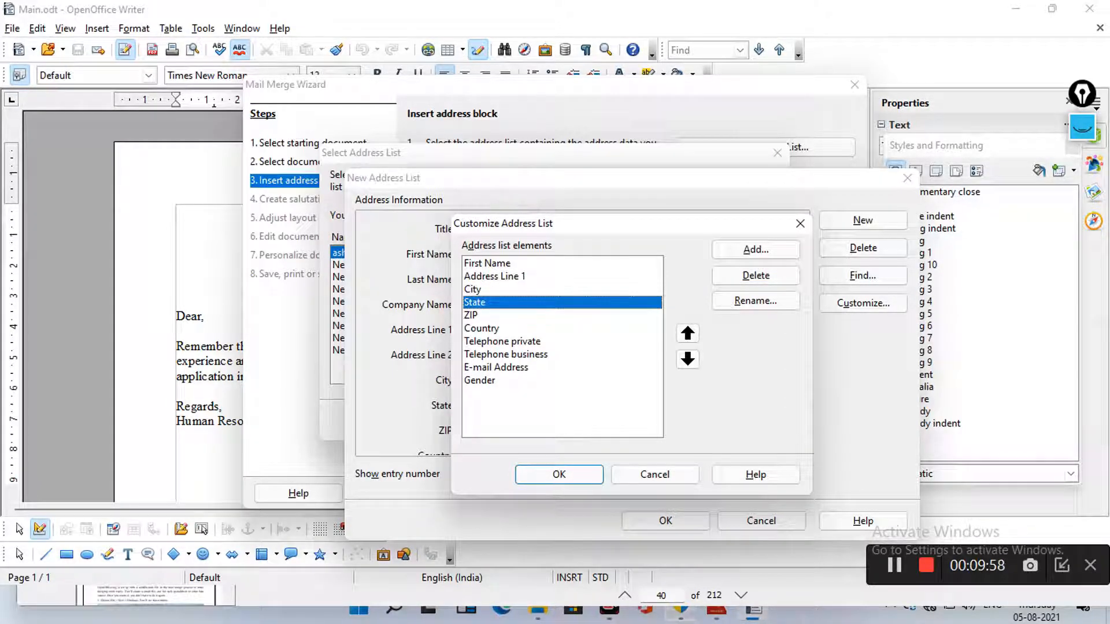
click(473, 290)
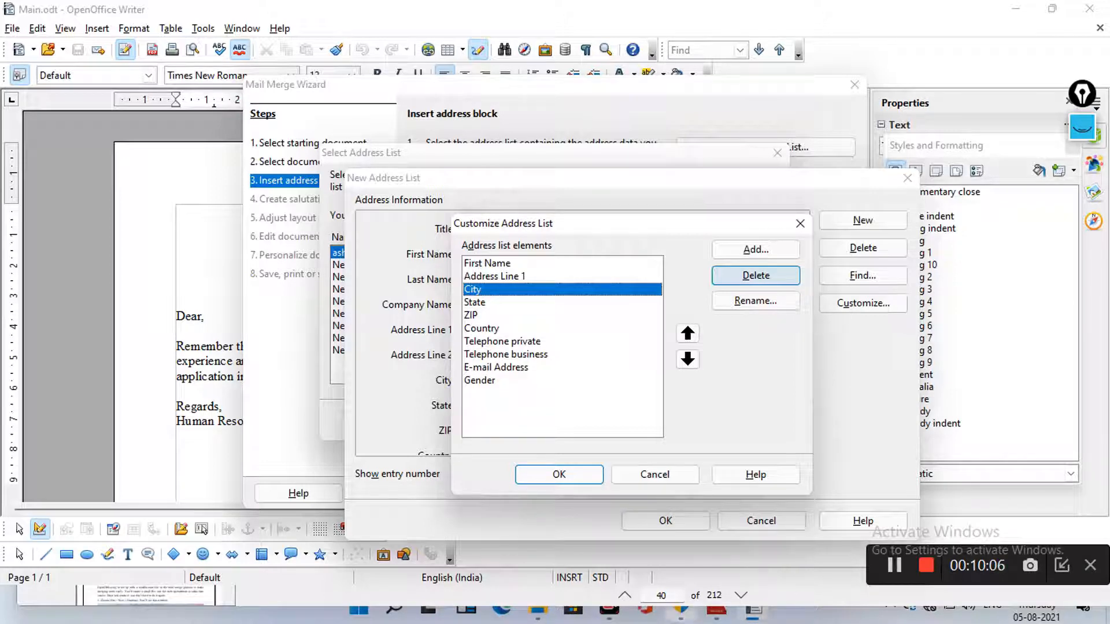
click(756, 275)
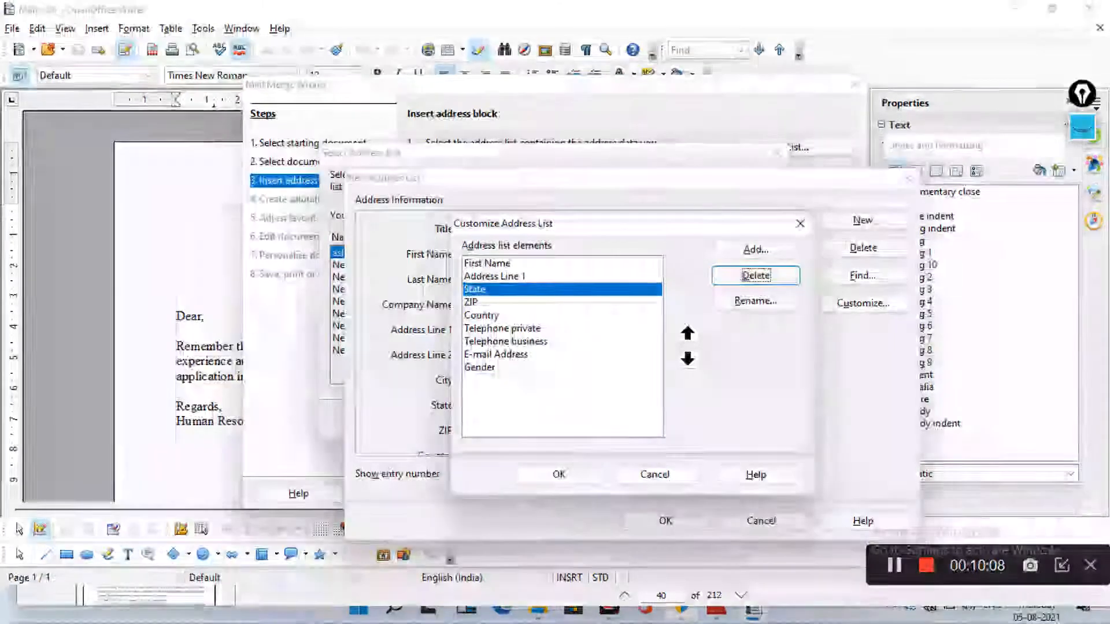
click(756, 275)
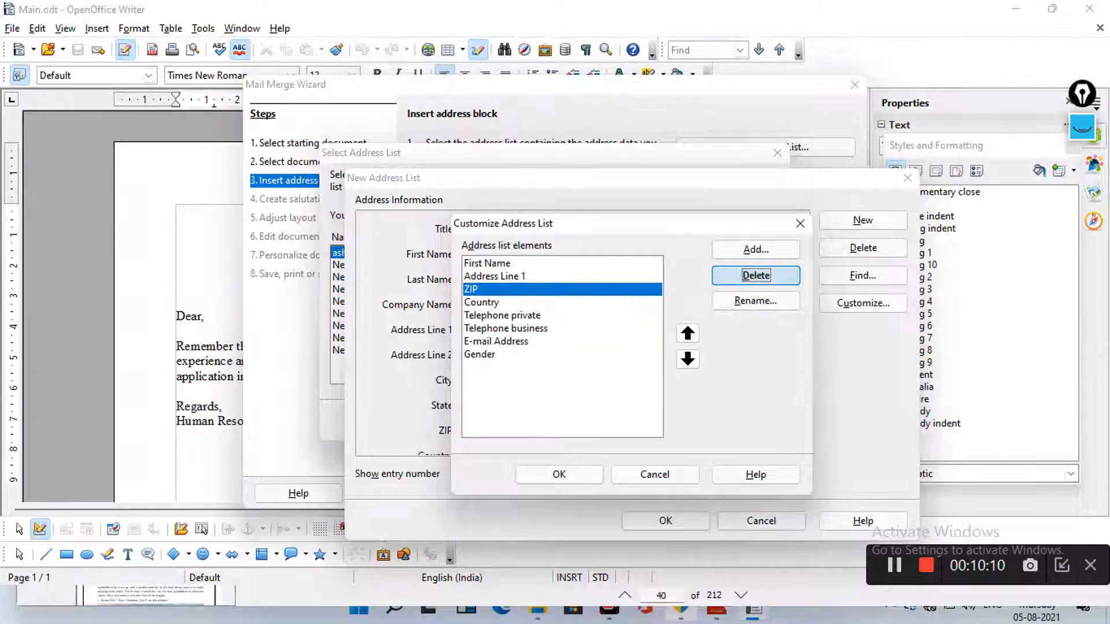
click(756, 275)
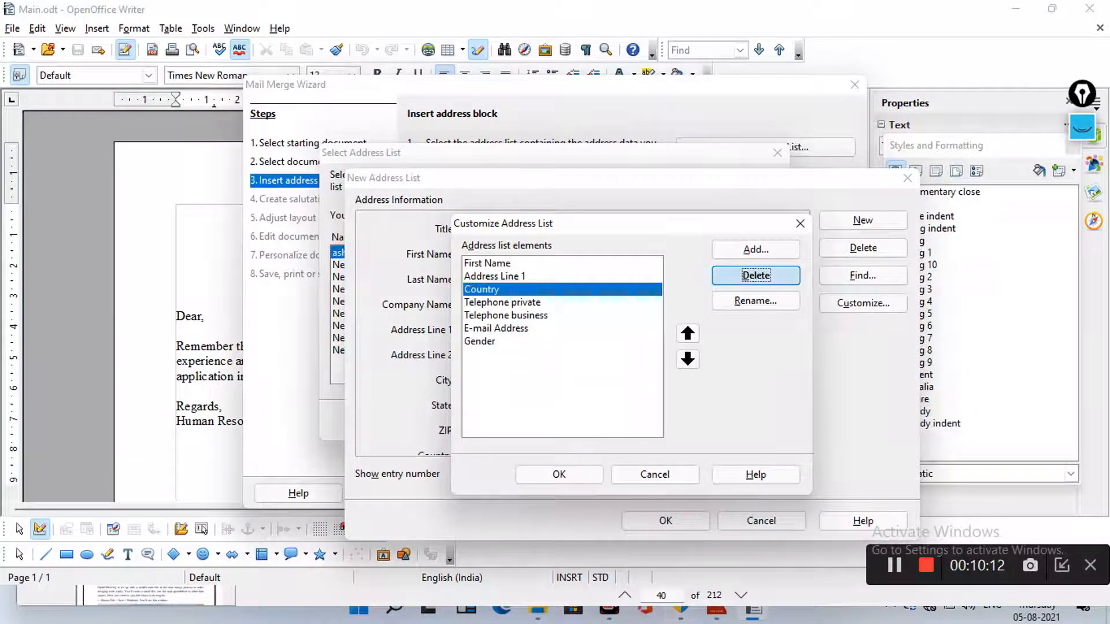
click(756, 275)
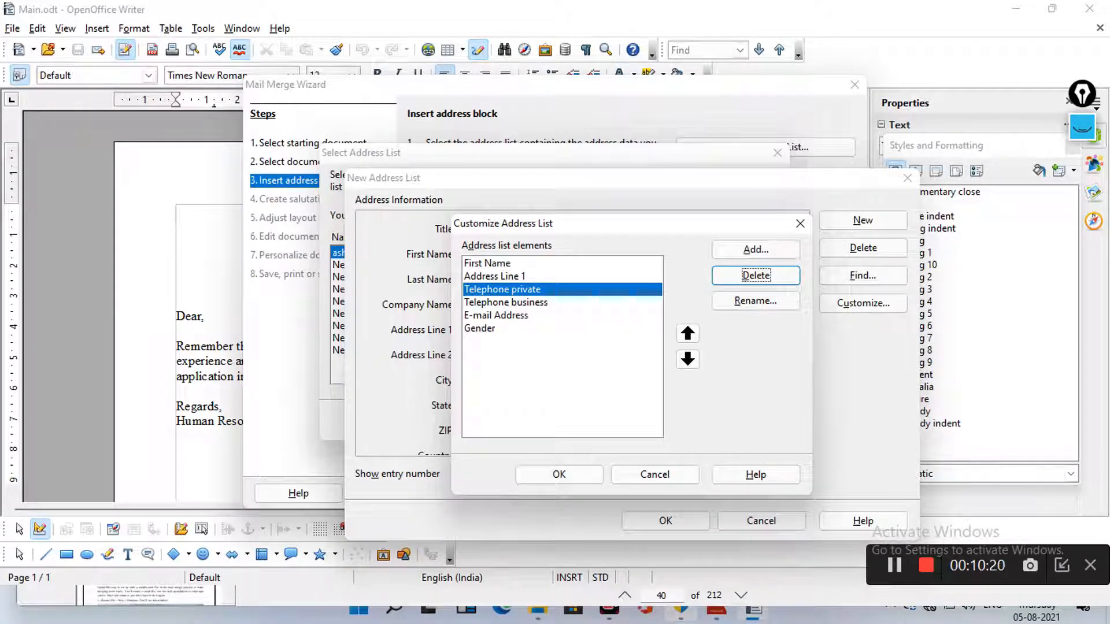
click(506, 303)
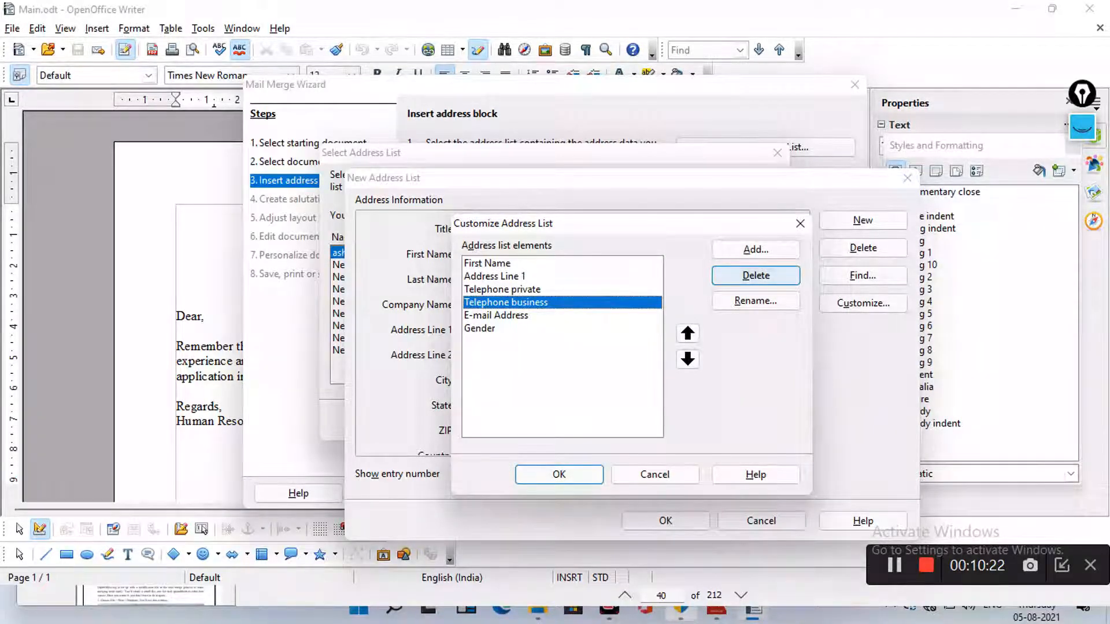
click(756, 275)
click(756, 275)
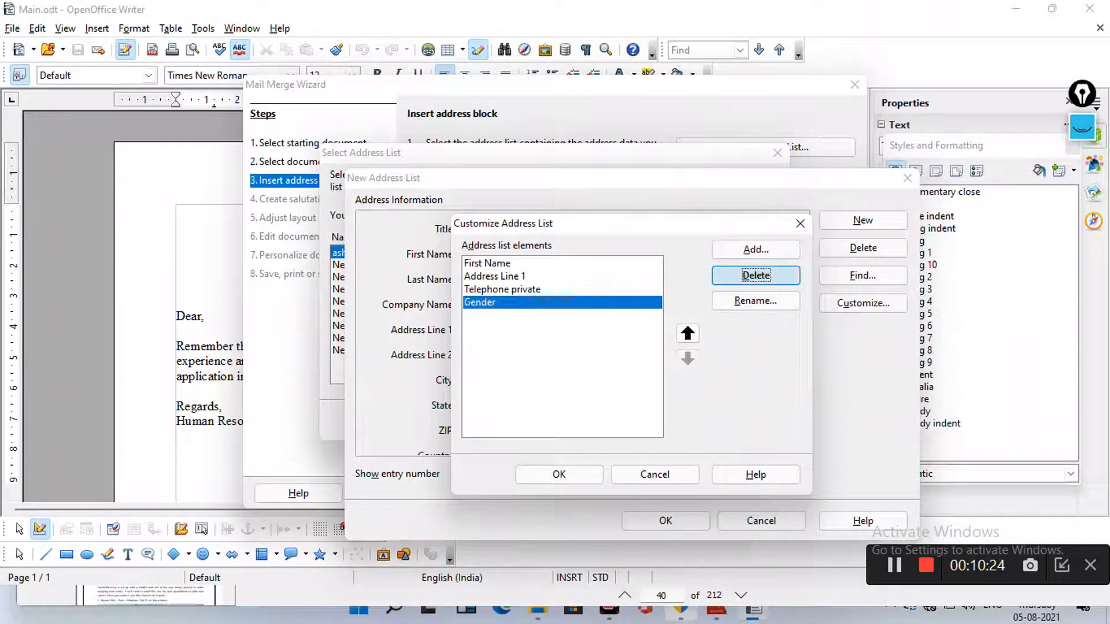
click(756, 275)
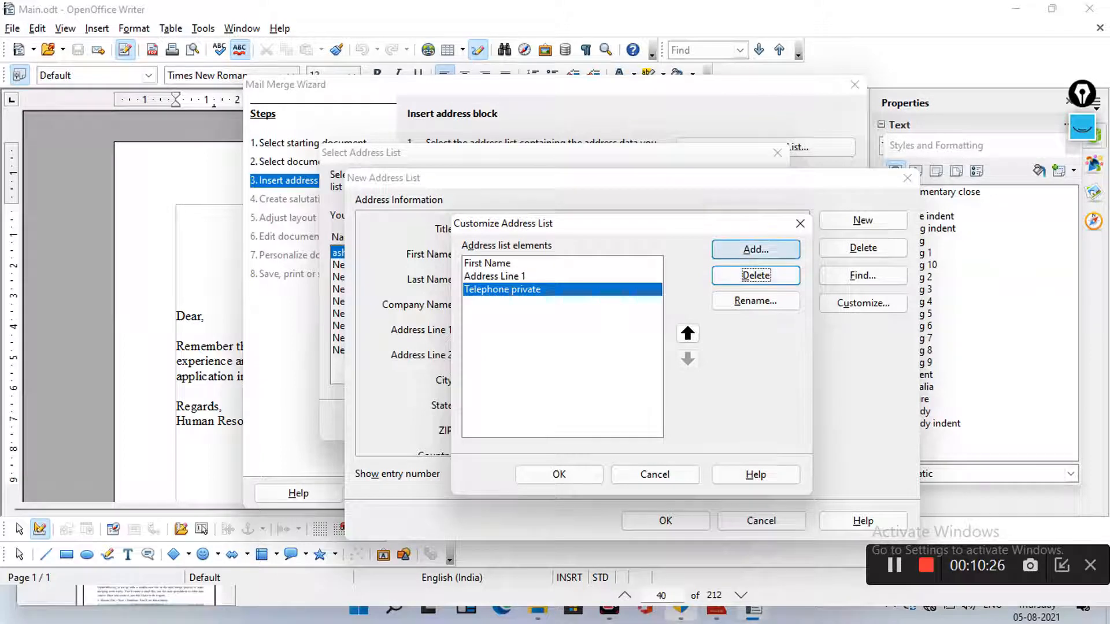
Add a new Mobile field, delete Telephone private, and confirm the customized field list
click(755, 249)
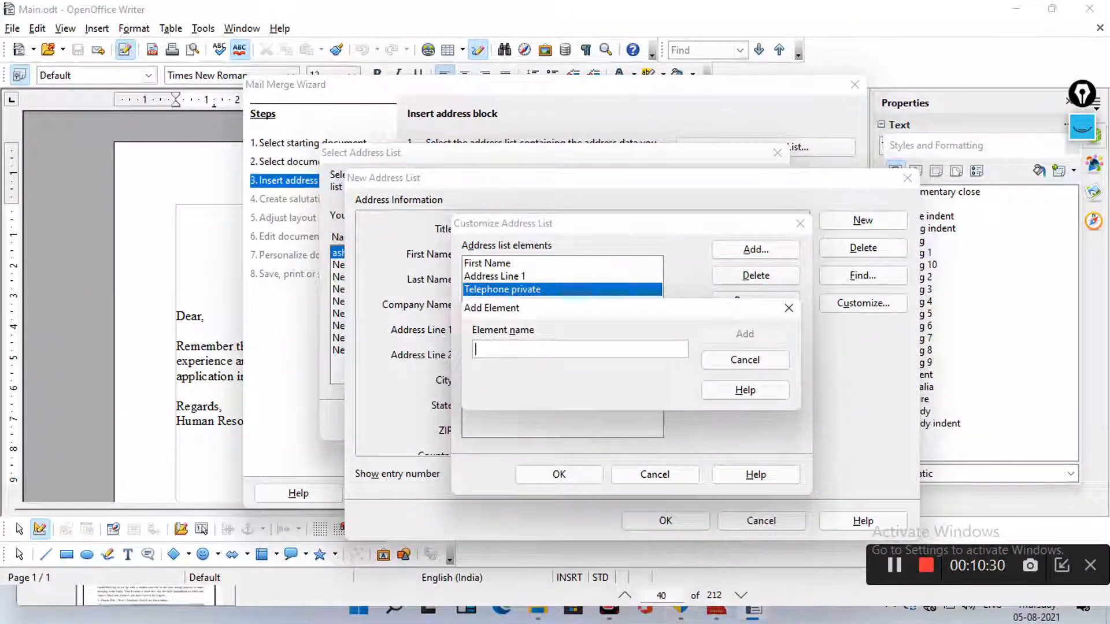
text(M)
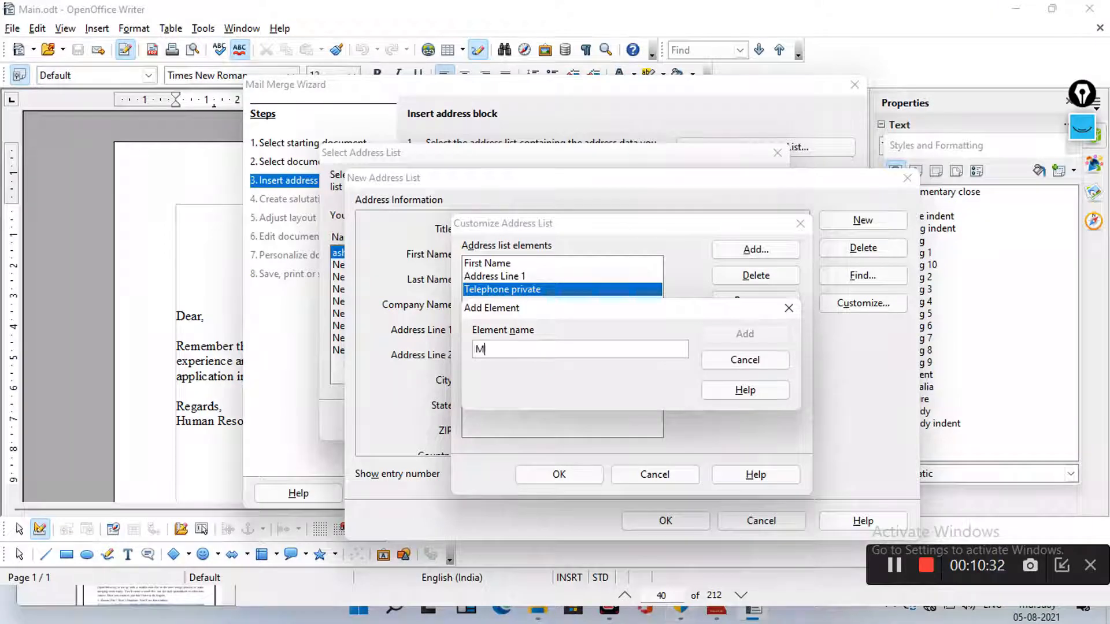
text(obile)
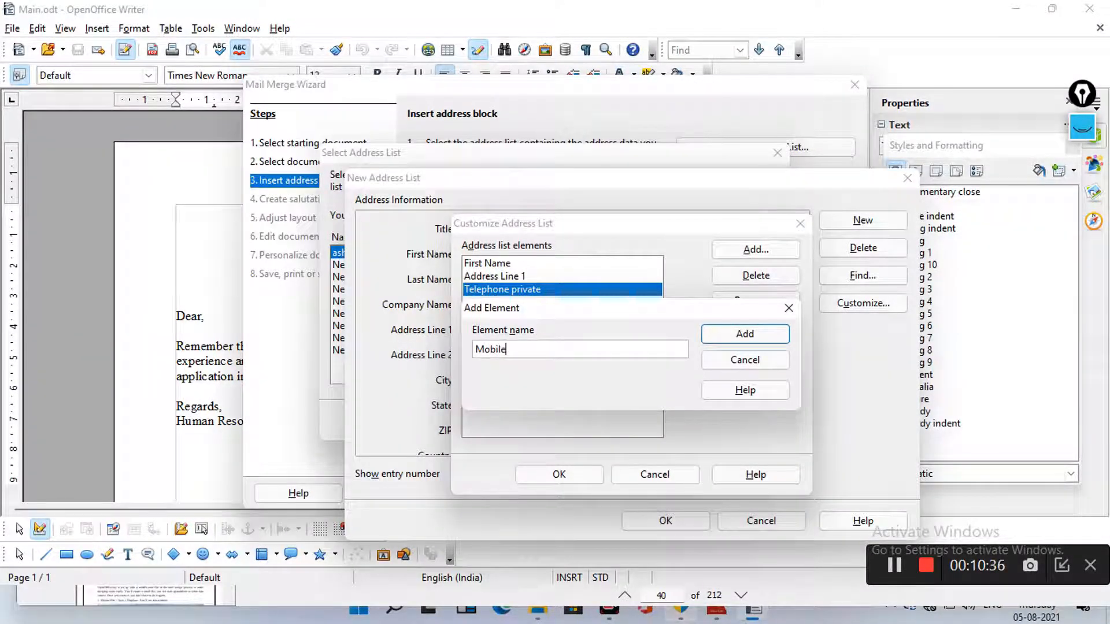
key(Return)
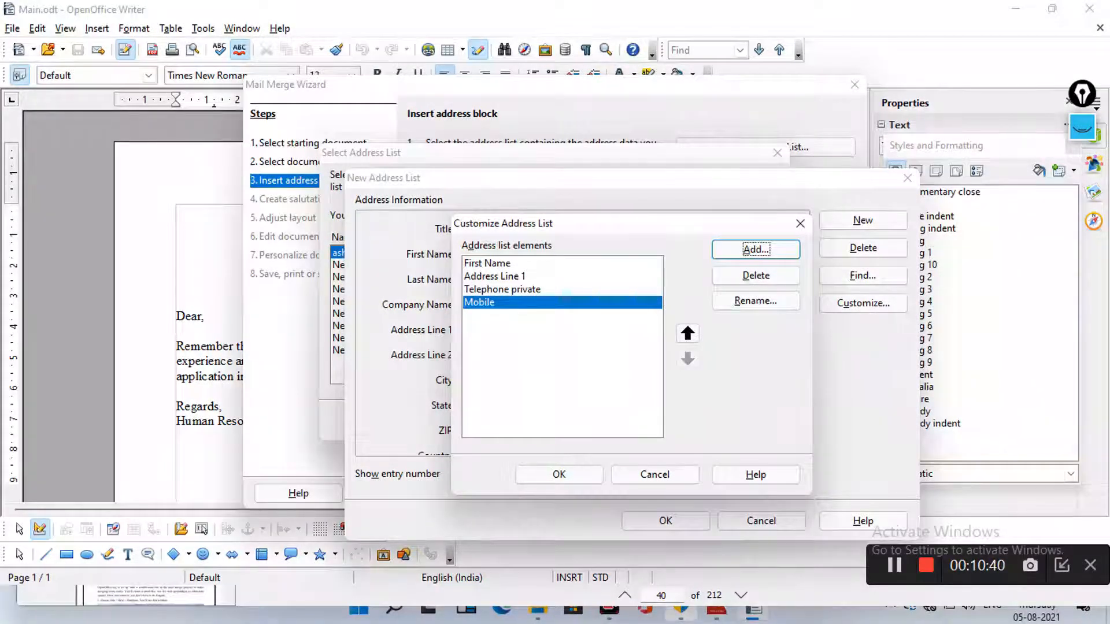
click(552, 290)
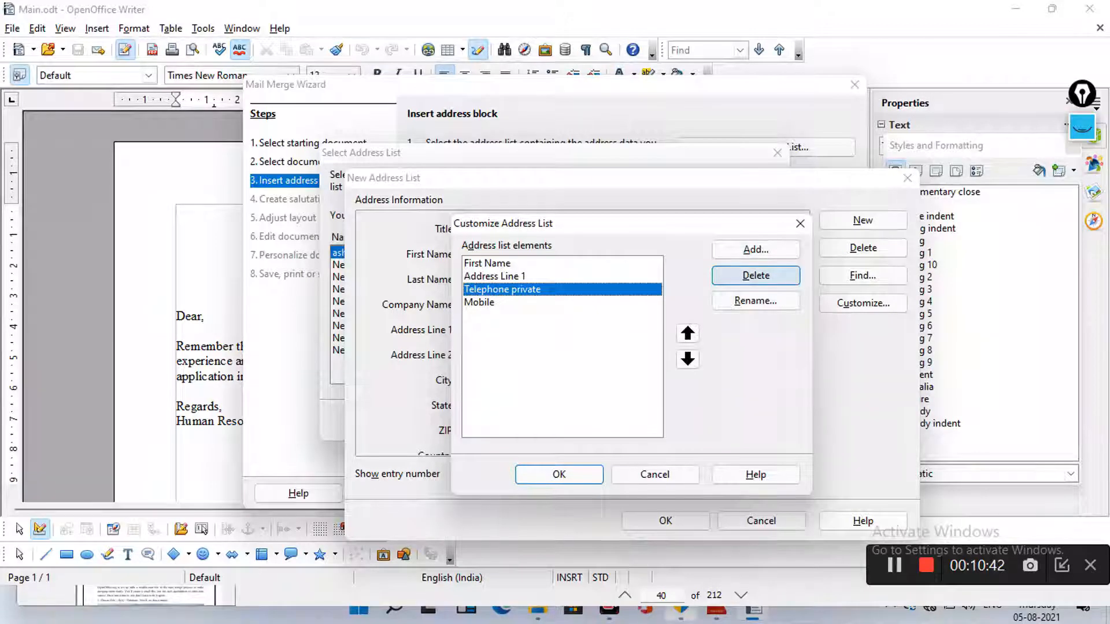
click(755, 275)
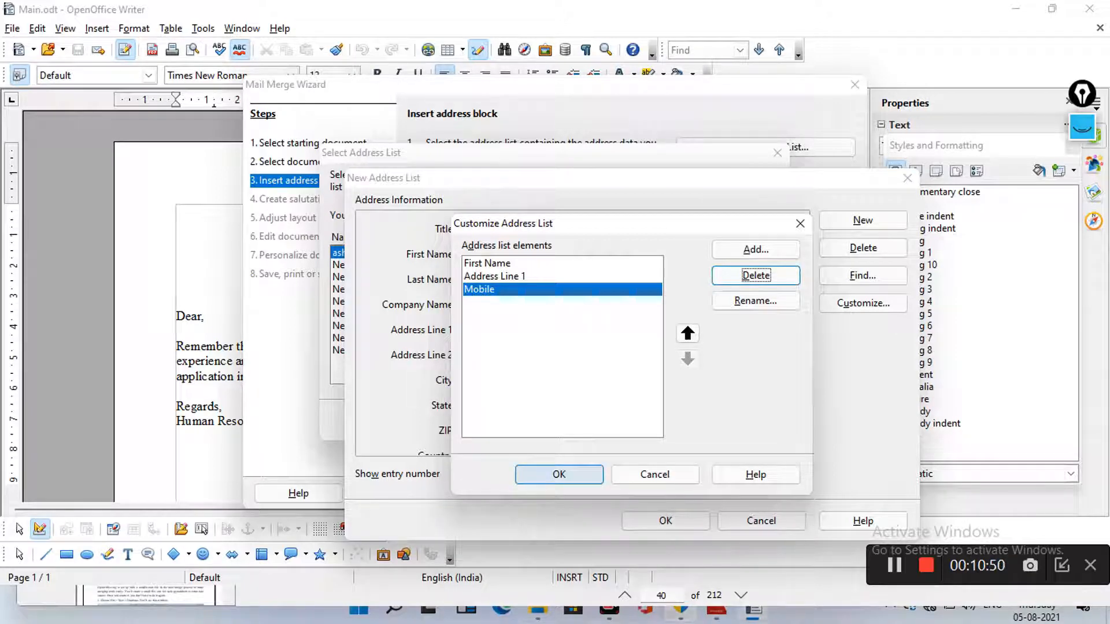
click(559, 474)
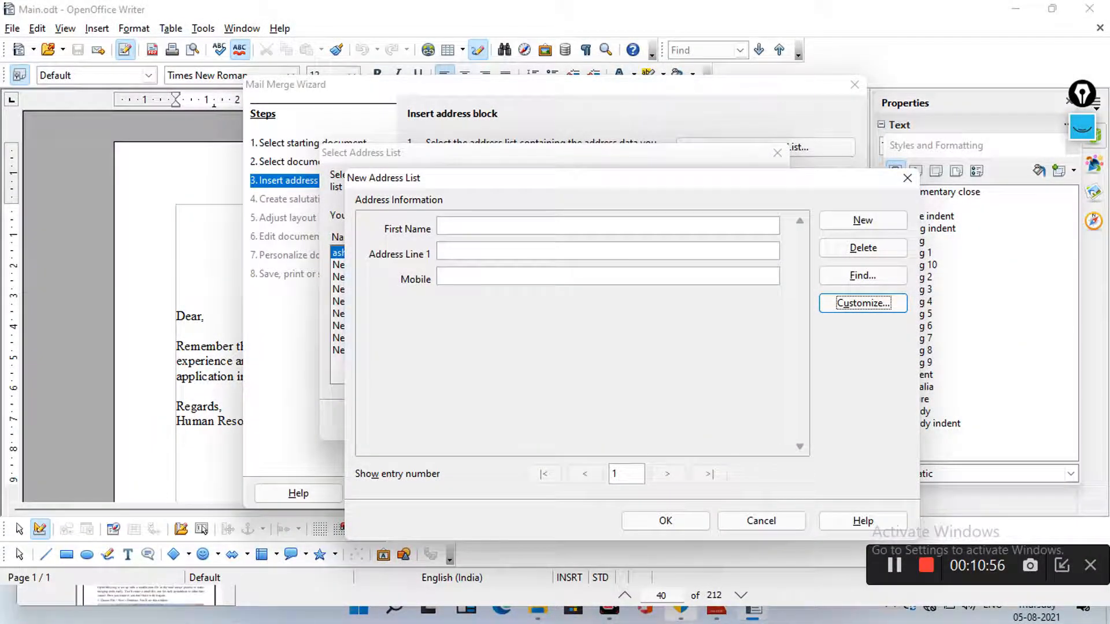
Fill entry 1 with a contact's first name, address and mobile number
click(442, 226)
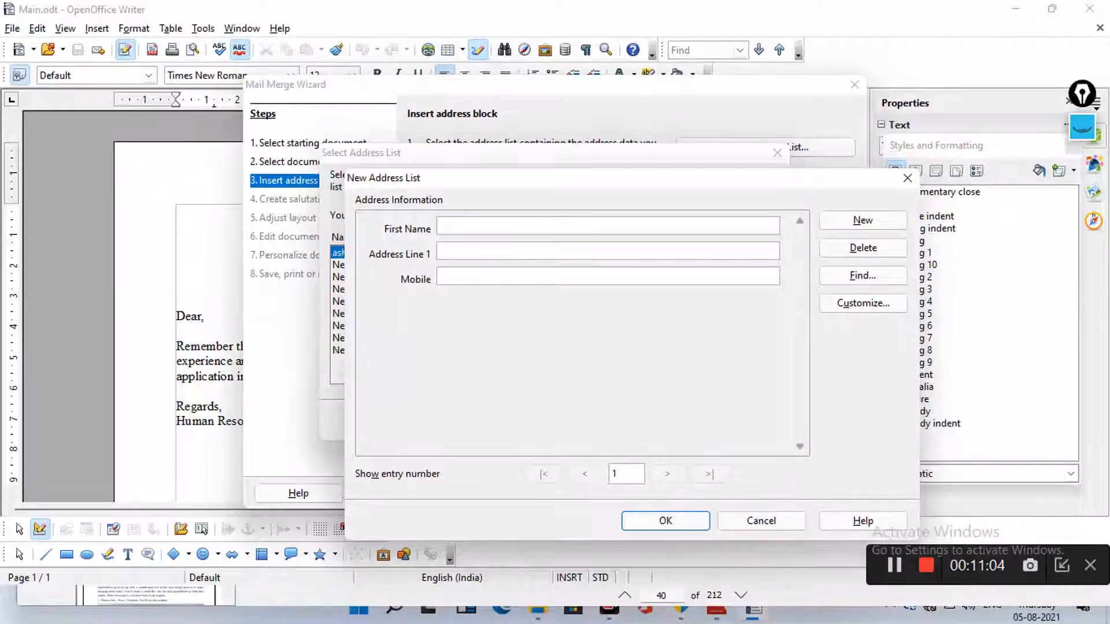
text(Ashfaq)
key(Tab)
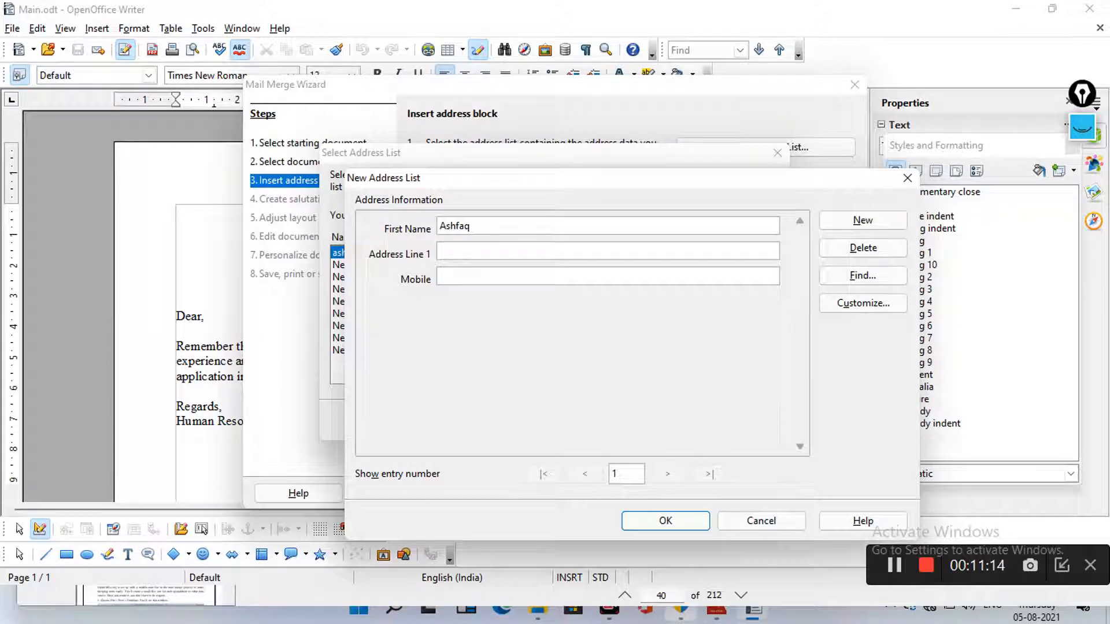
text(M)
text(ehdipa)
text(tnam)
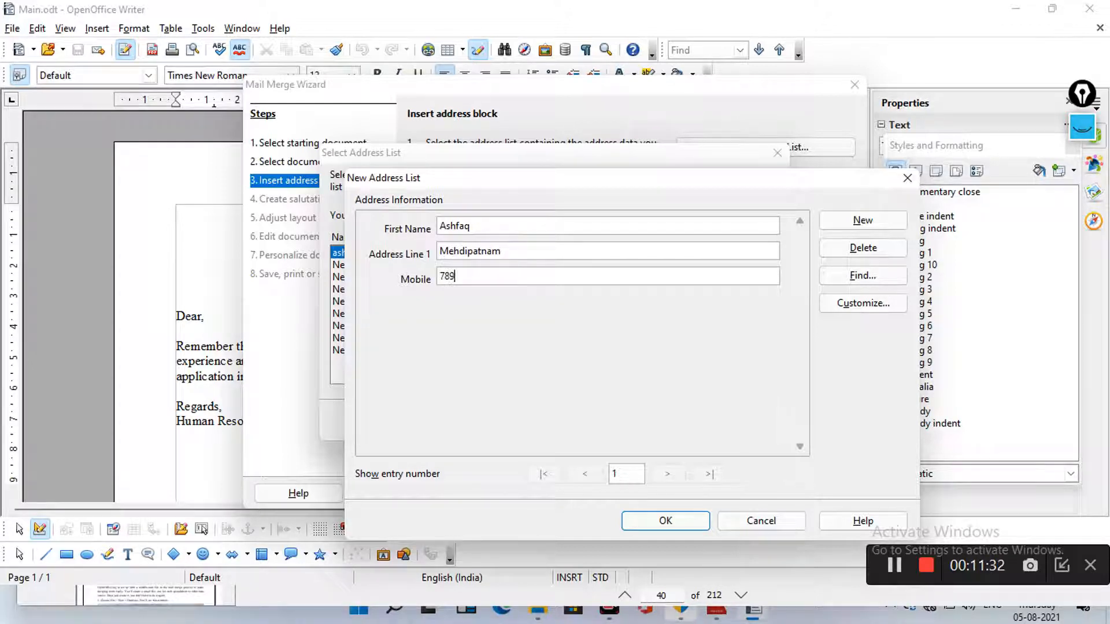
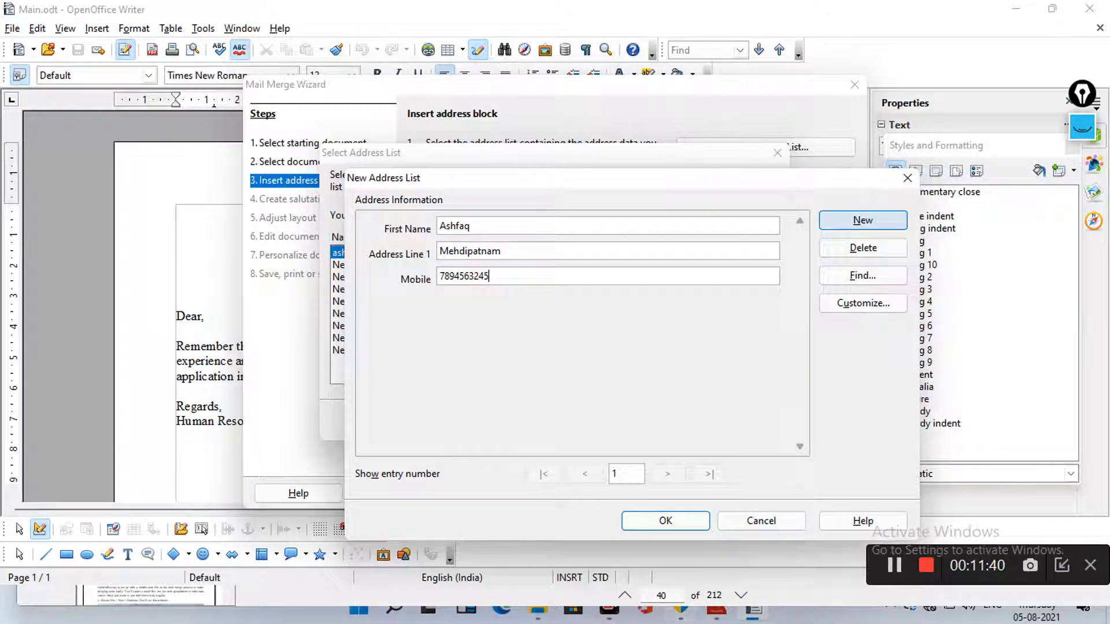
Add entry 2 with a contact's name, address and mobile number, then start a blank third entry
click(862, 220)
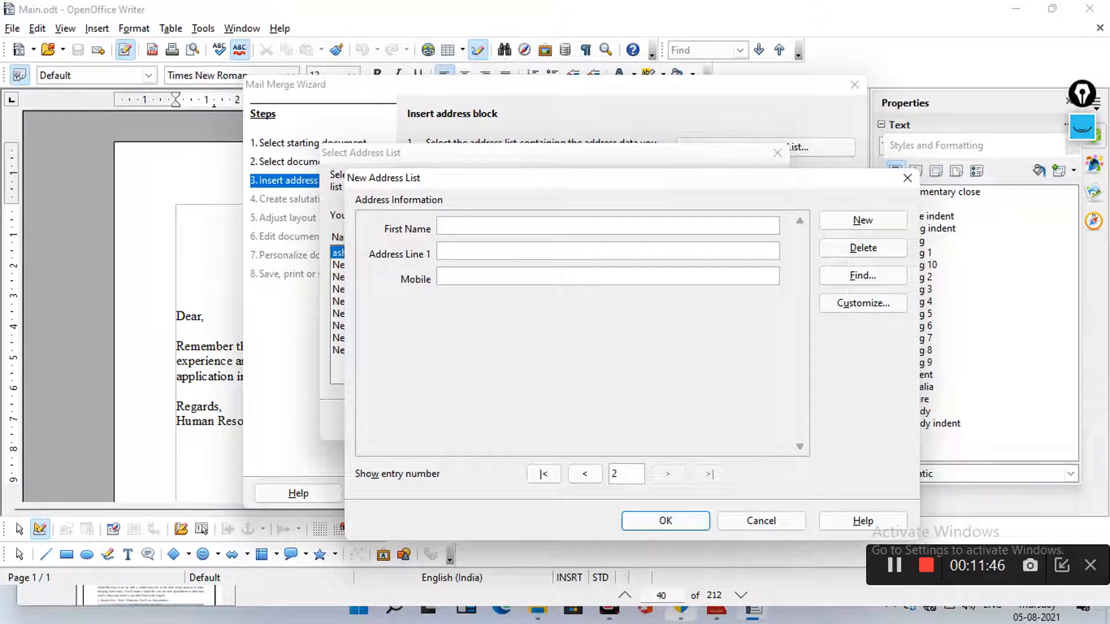
text(Rahma)
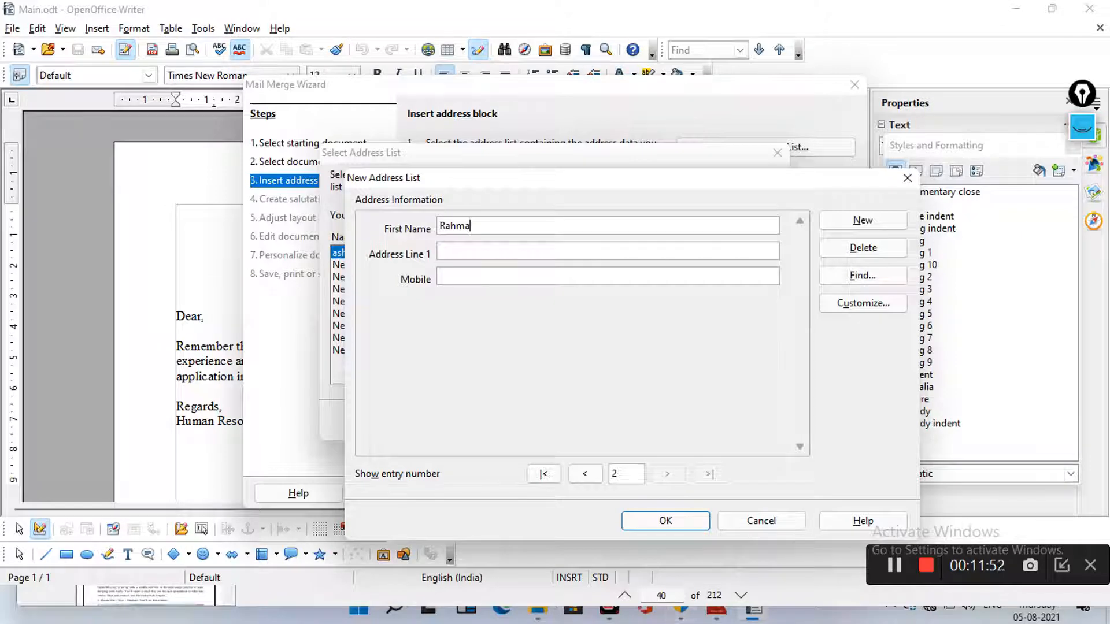
text(n)
text(Nampa)
text(lly)
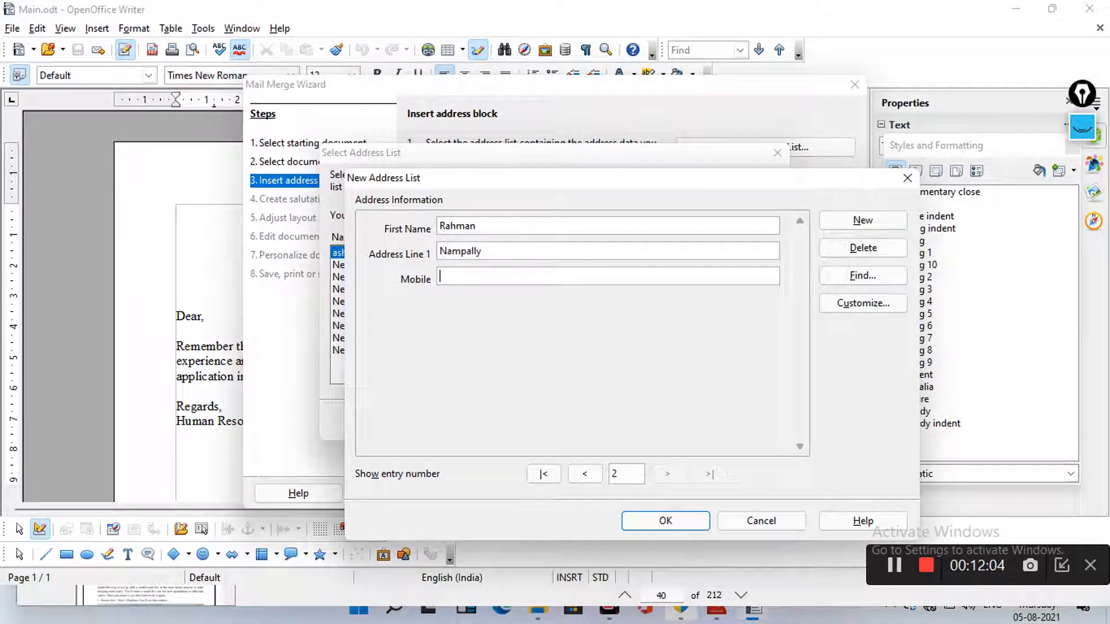
key(Tab)
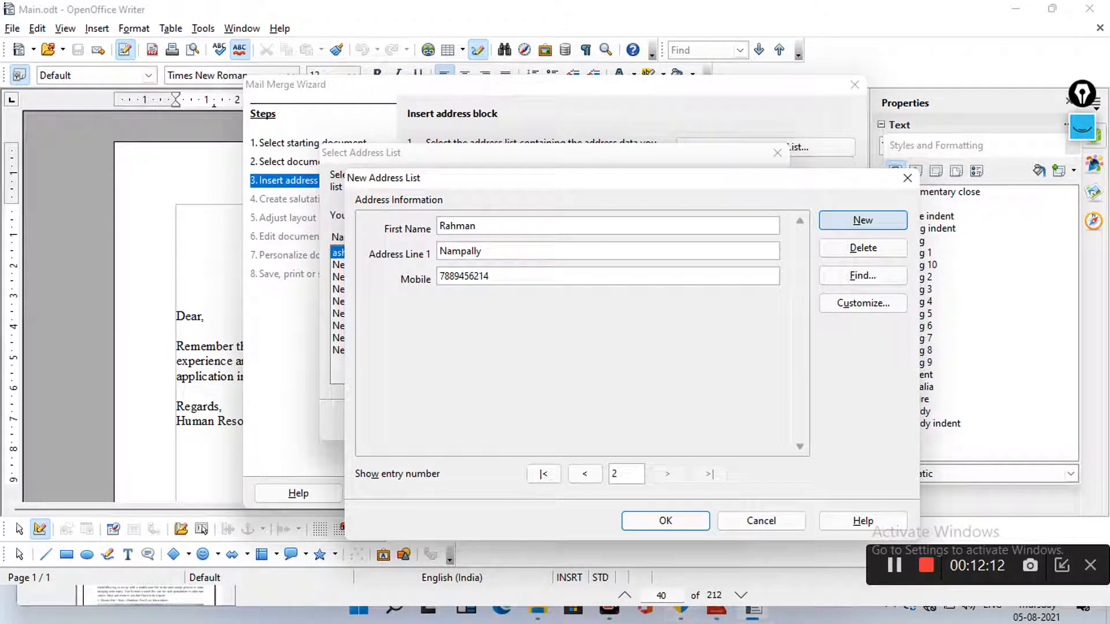
click(862, 220)
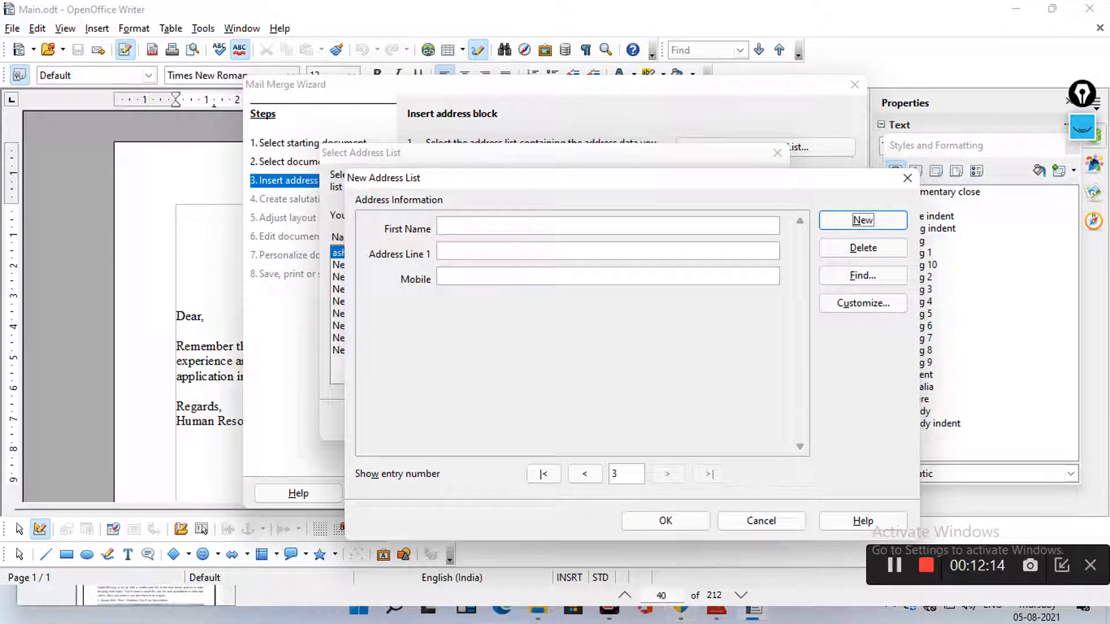
Fill entry 3 with a first name (fixing a typo), address and mobile number
click(520, 226)
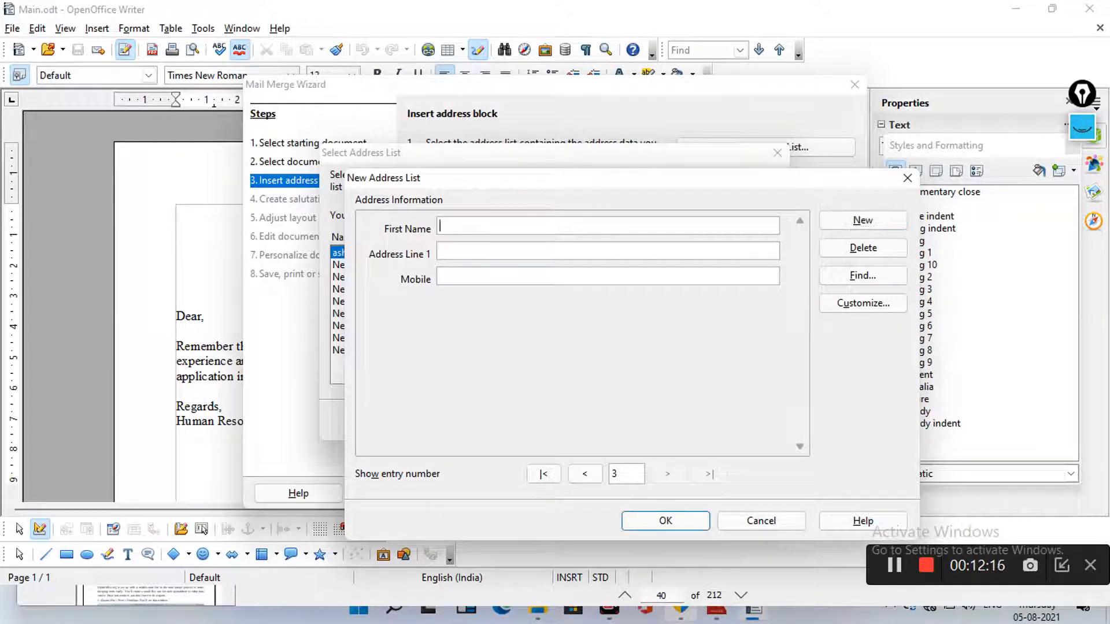
text(Rahemm)
key(BackSpace)
key(BackSpace)
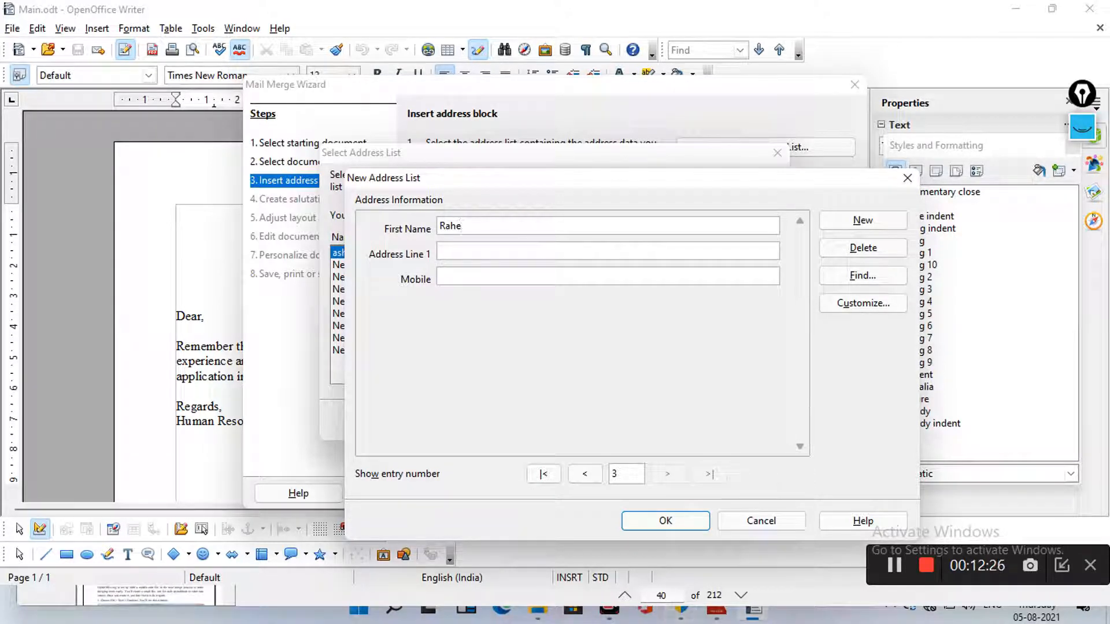
text(em)
key(Tab)
text(Mallapally)
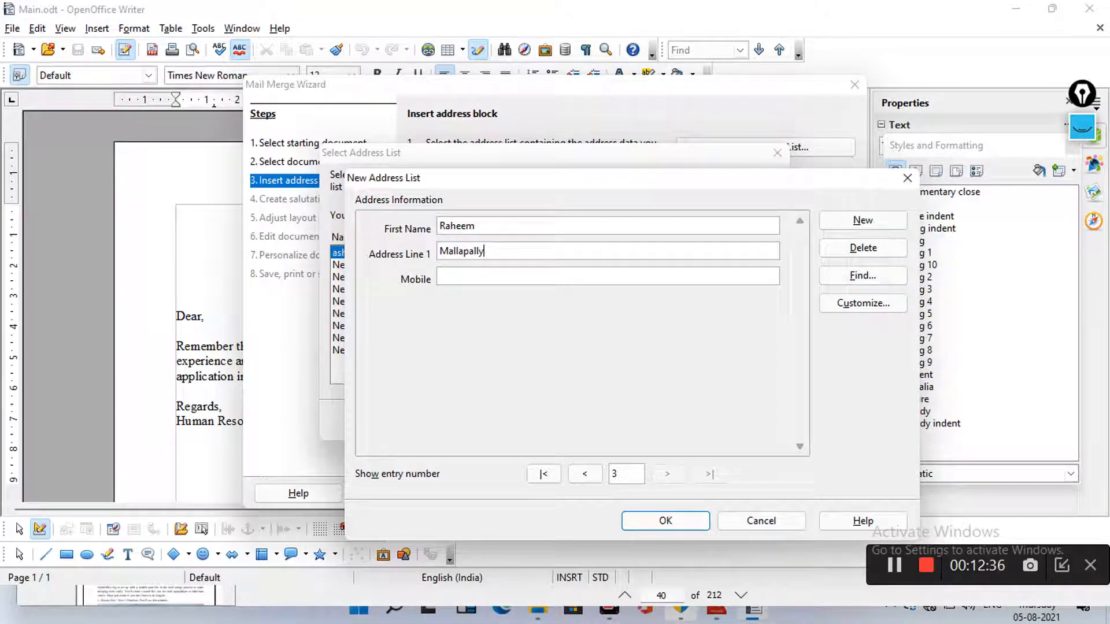
click(441, 277)
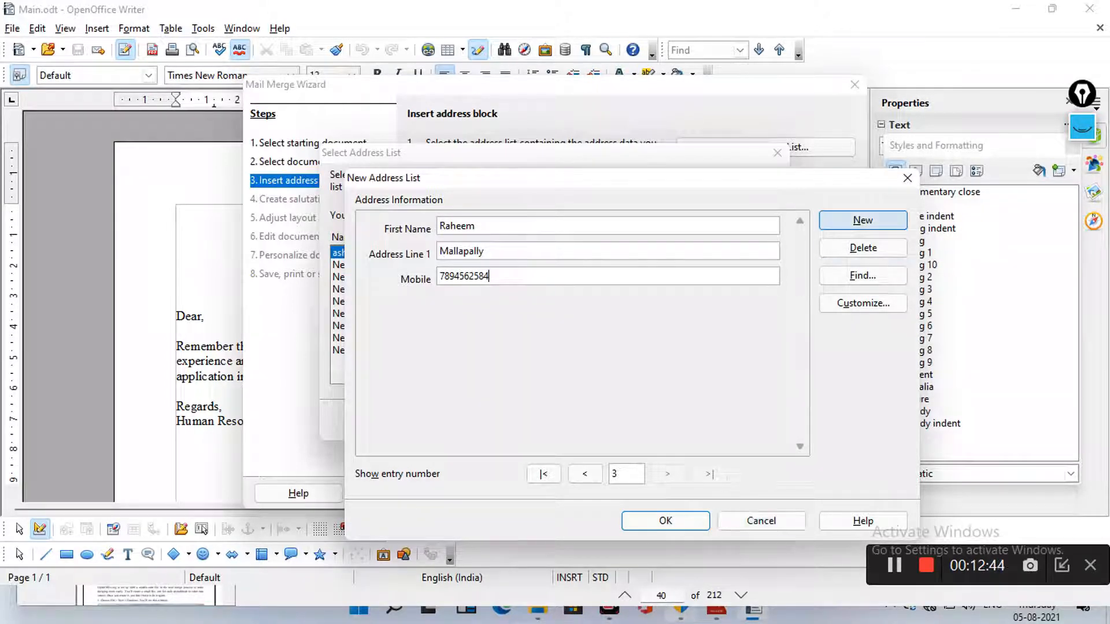
Add entry 4 with a first name, address and mobile number, then start blank entry 5
click(862, 220)
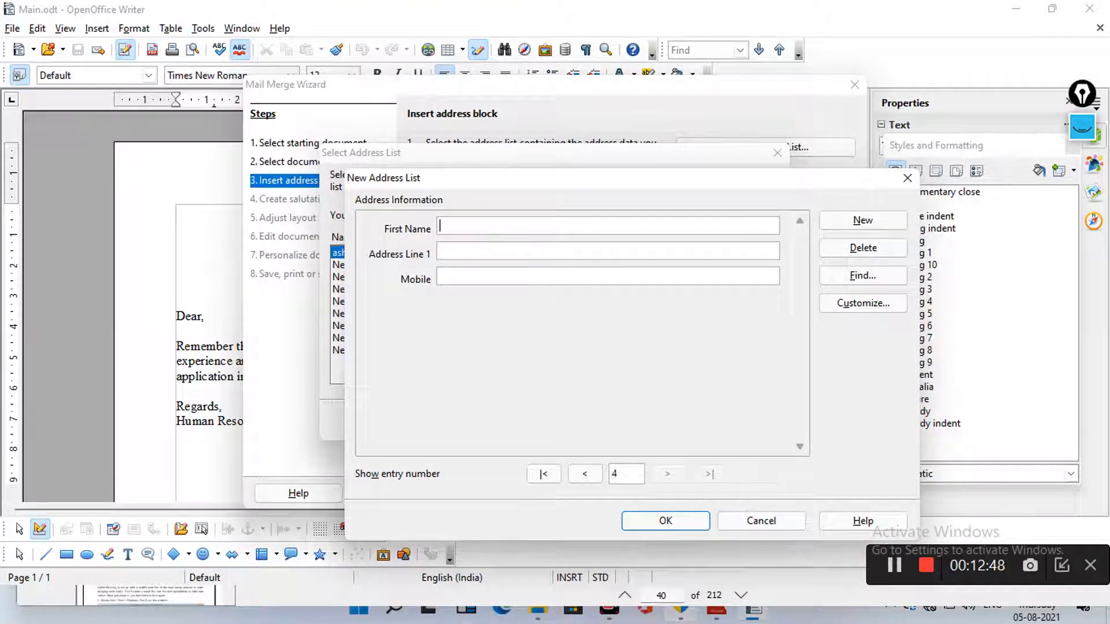
text(Kareem)
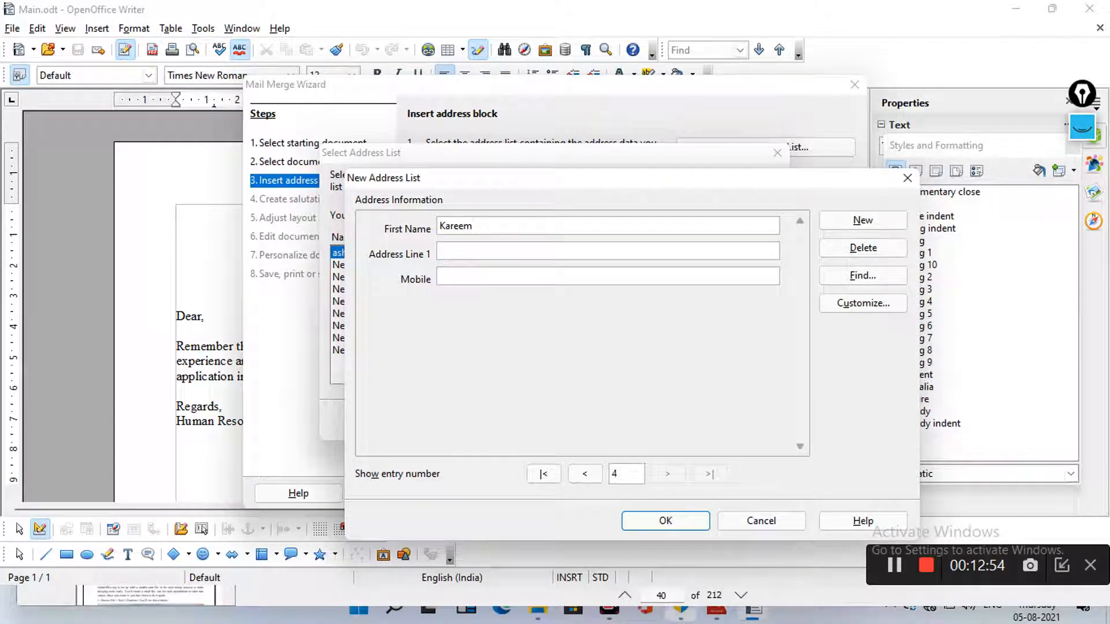
click(440, 251)
text(karwan)
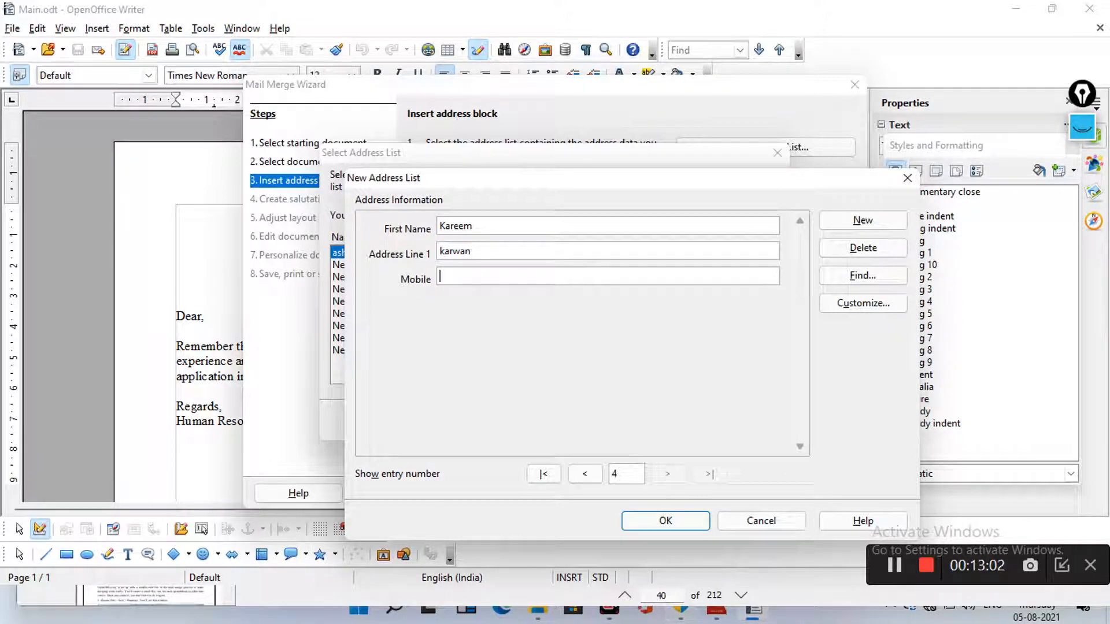
key(Tab)
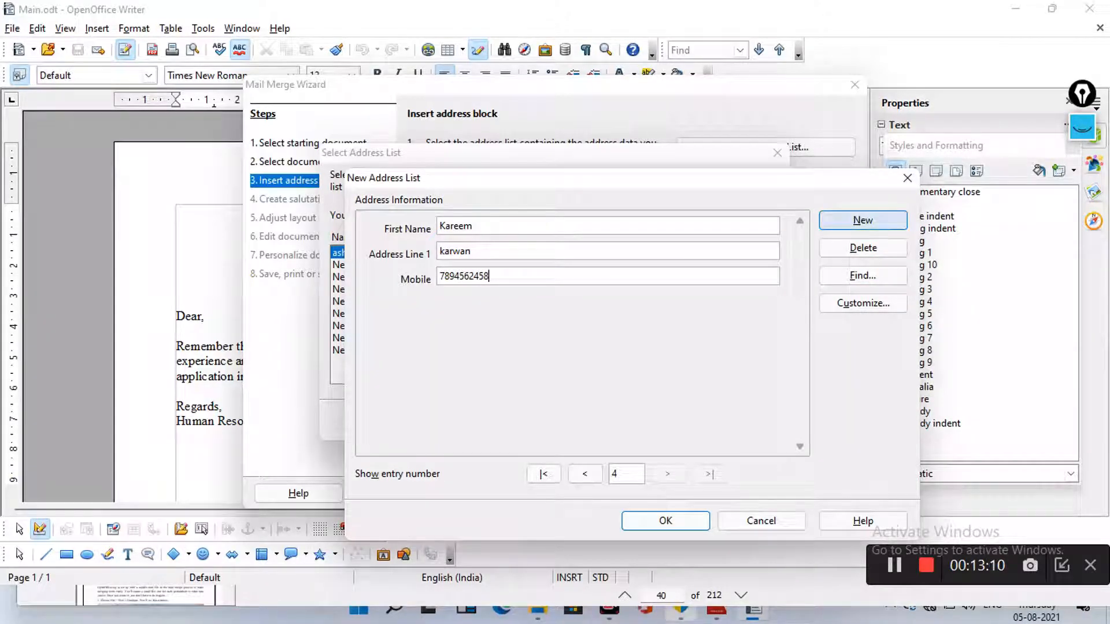
click(863, 220)
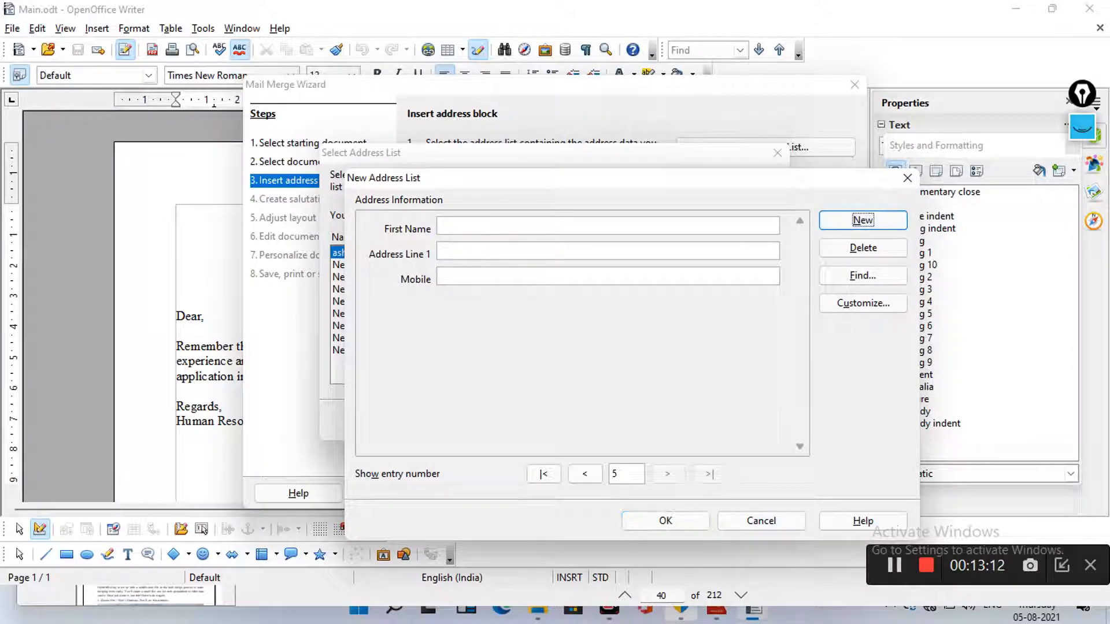
Fill entry 5 with a contact's first name, address and mobile number
click(607, 226)
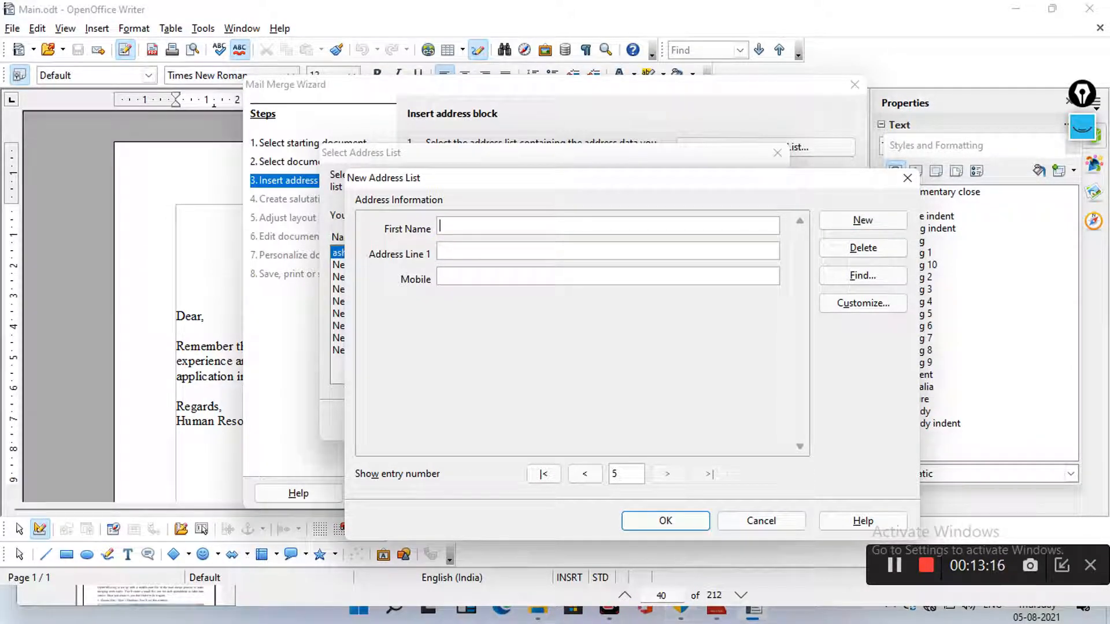
text(shahid)
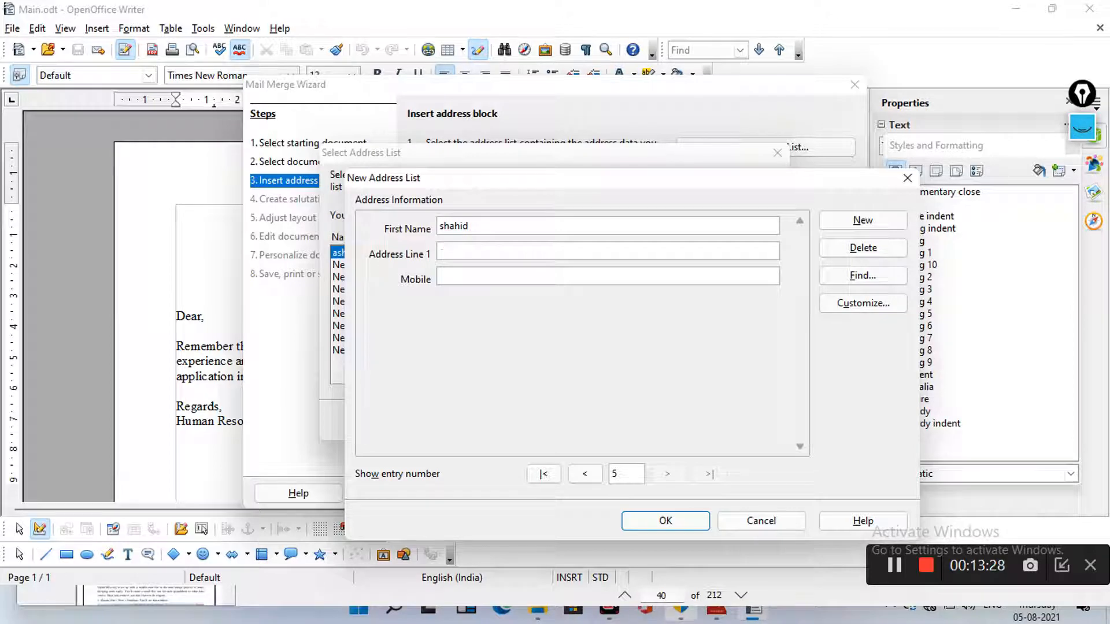
text(RingRoad)
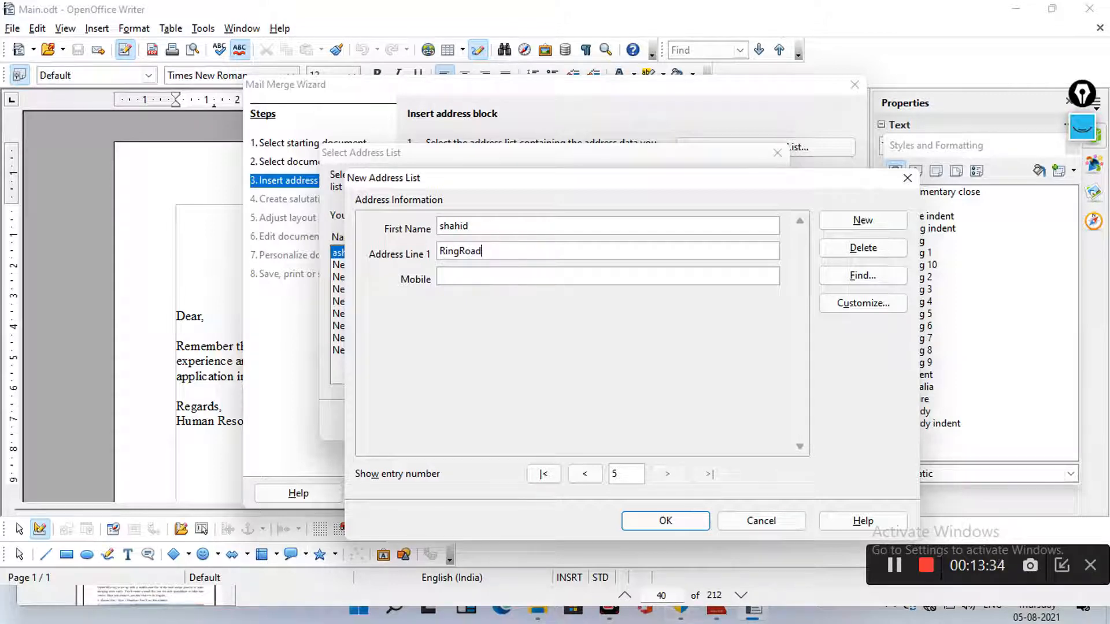
key(Tab)
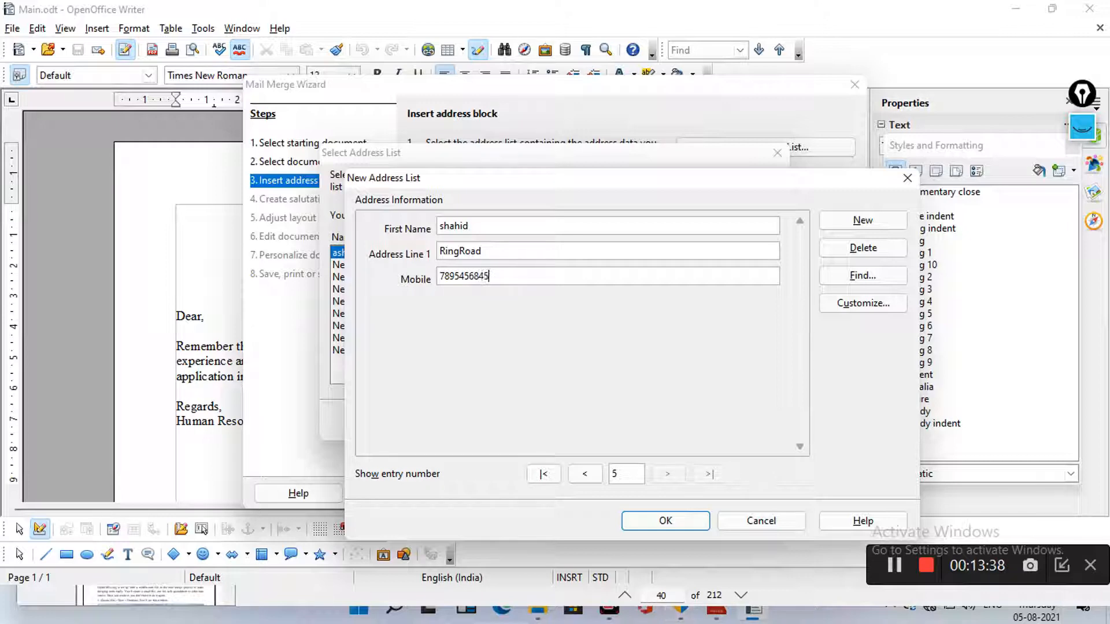
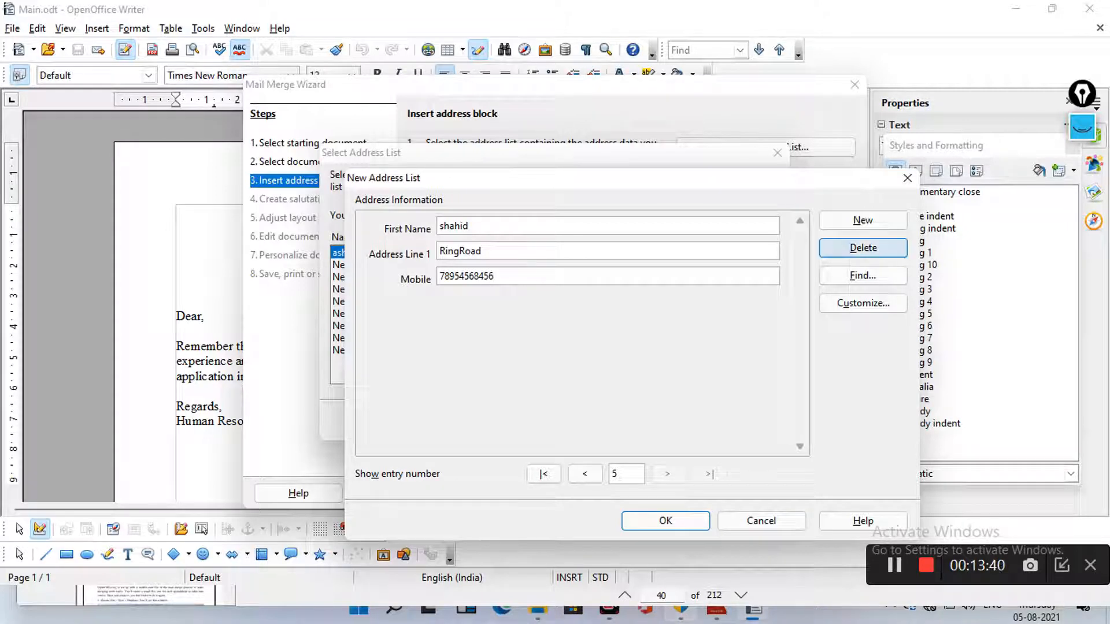
Add entry 6 with a contact's first name, address and mobile number
click(863, 221)
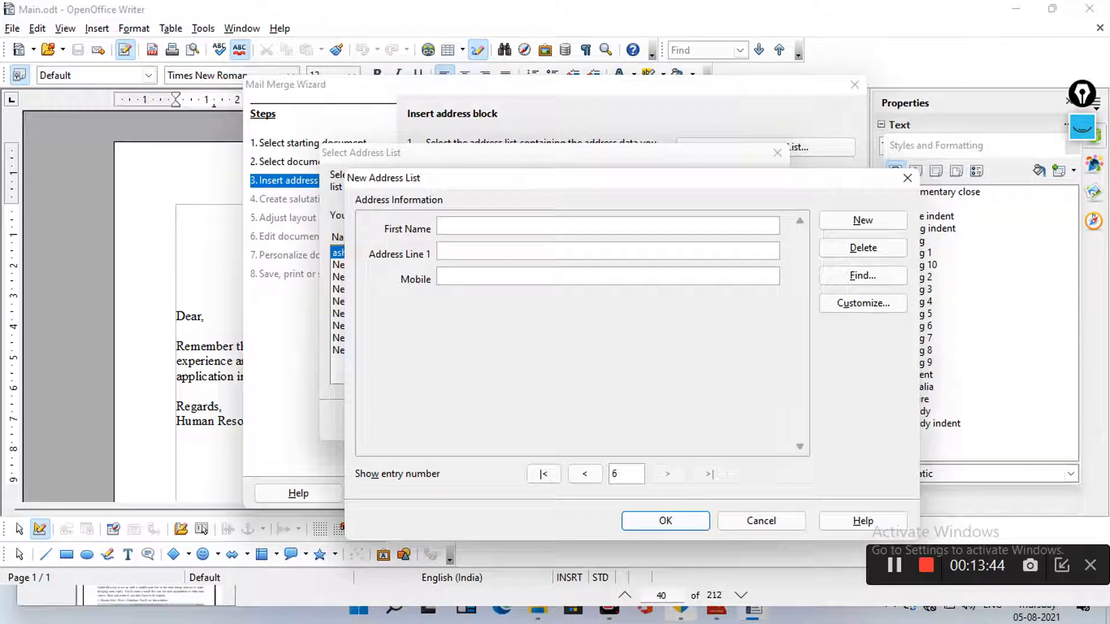
text(yousuf)
key(Tab)
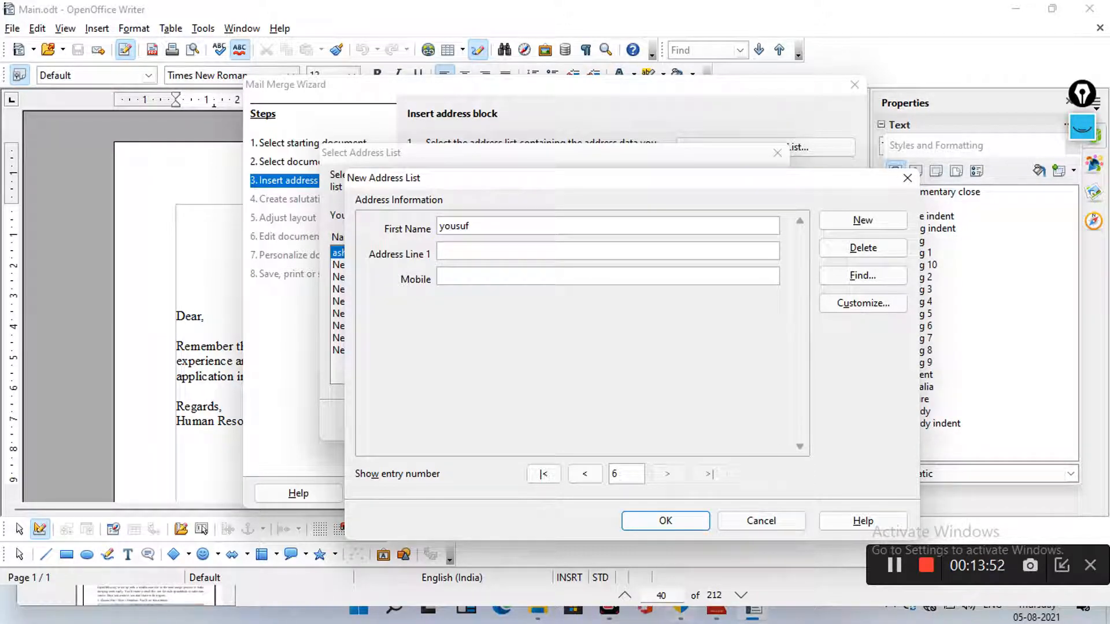
text(Tolichowki)
key(Tab)
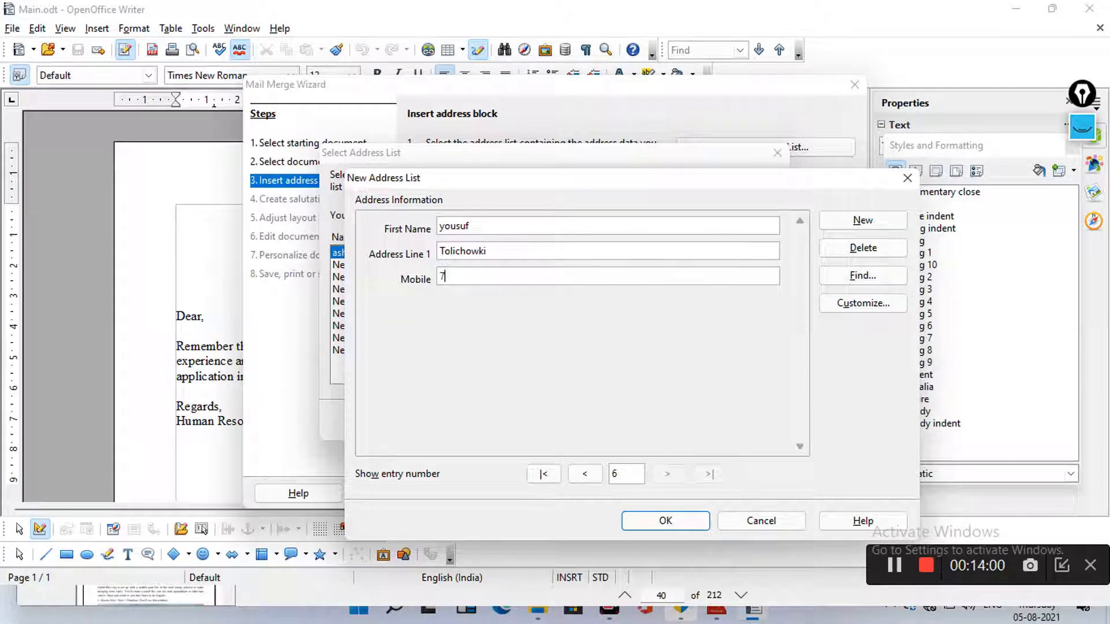
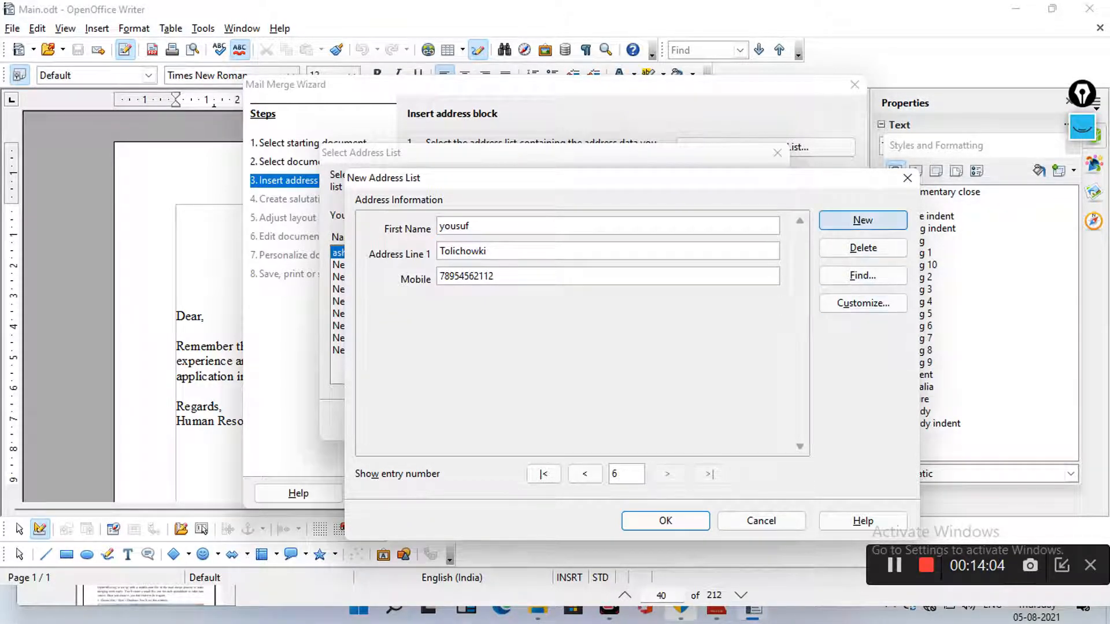
Add entry 7 with a contact's details, then start a blank eighth entry
click(863, 220)
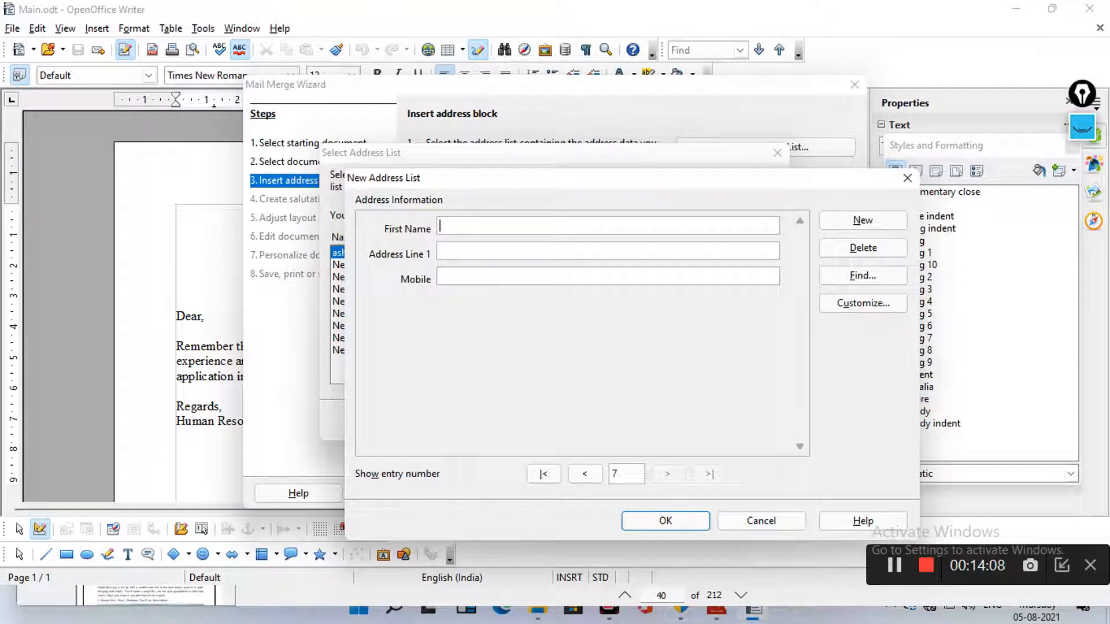
text(Aleem)
key(Tab)
text(N)
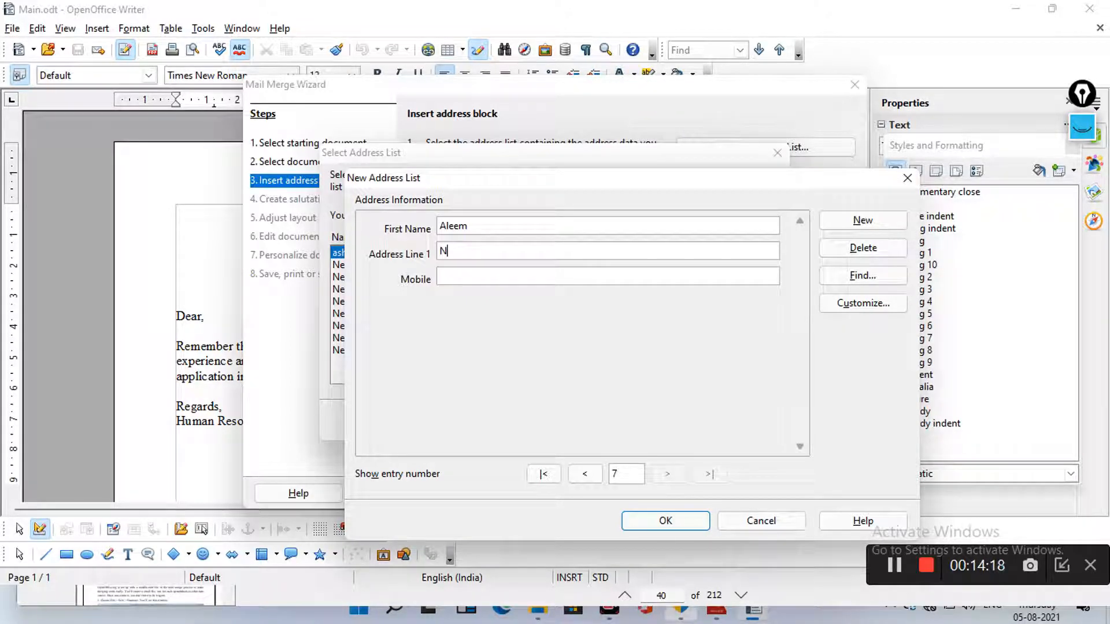
text(ampally)
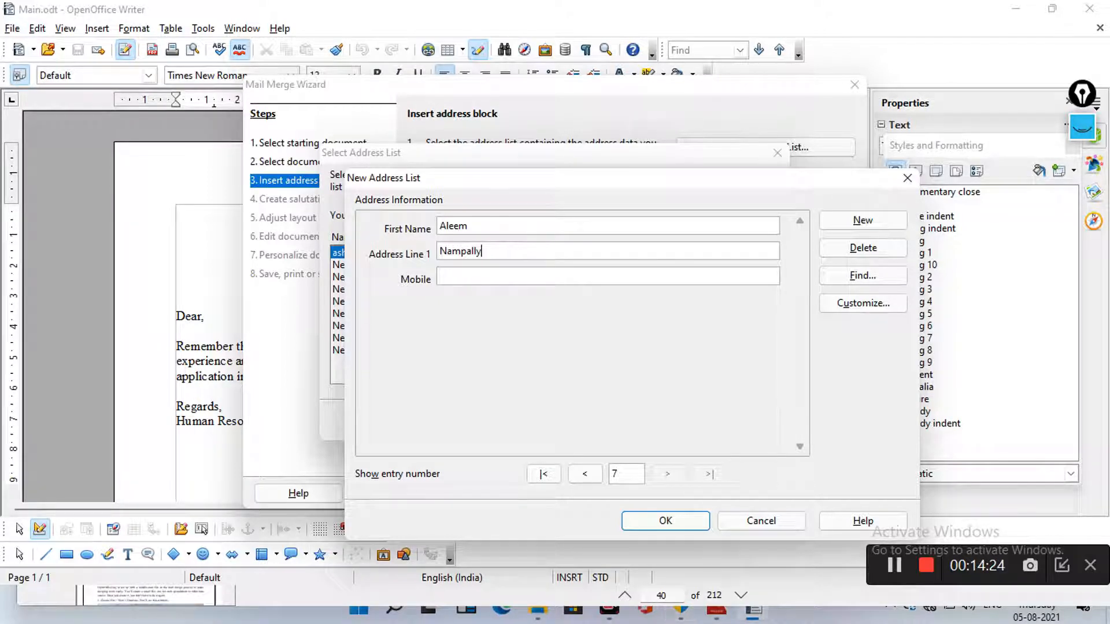
key(Tab)
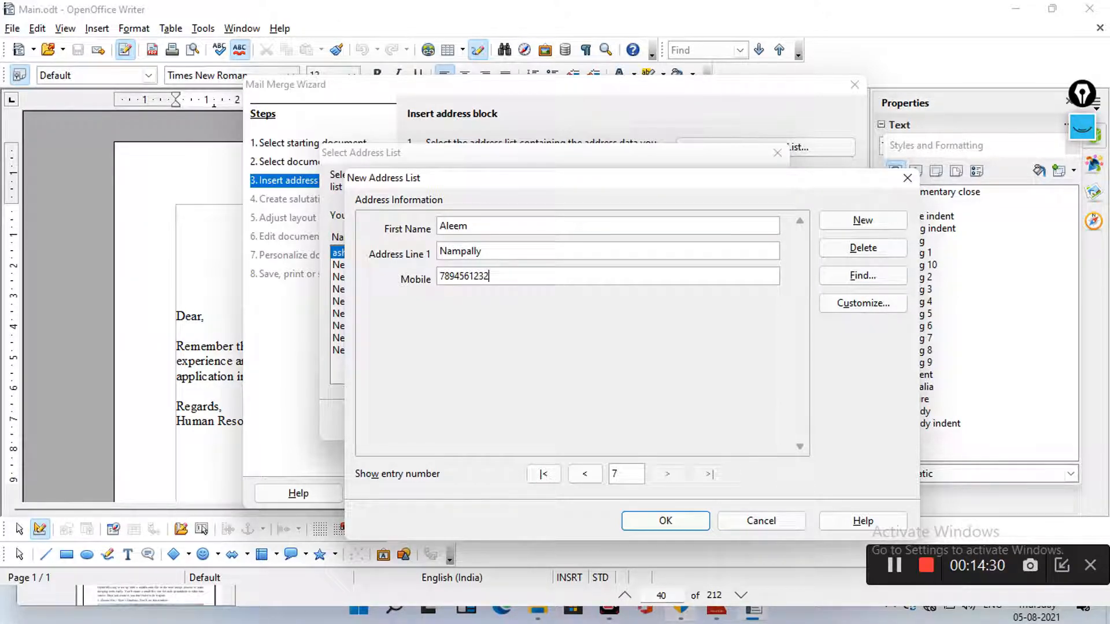
key(Tab)
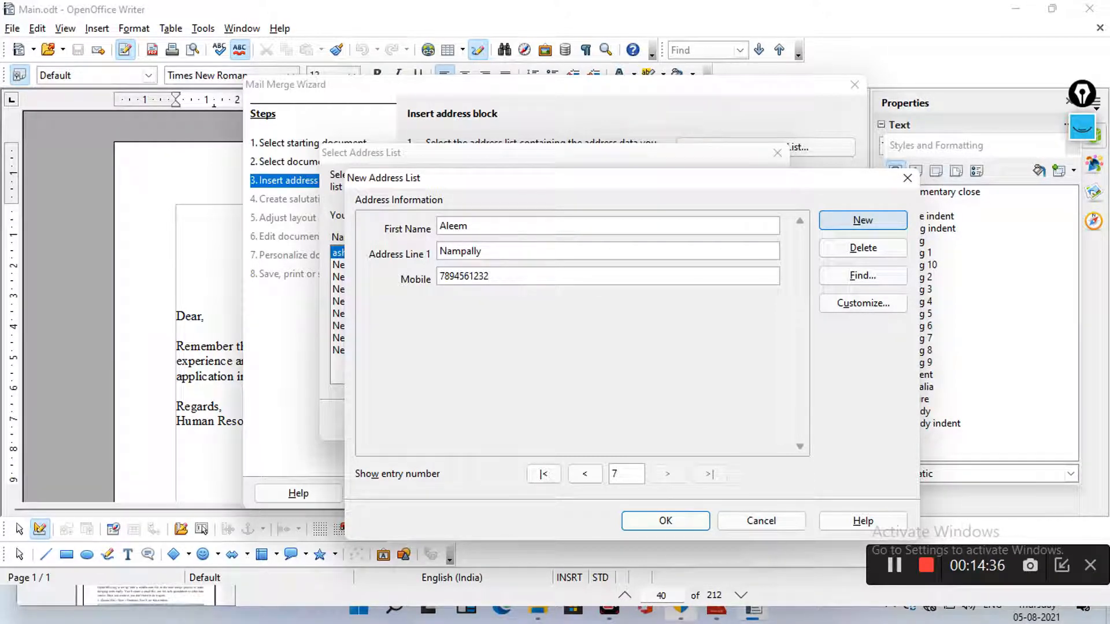
key(alt+n)
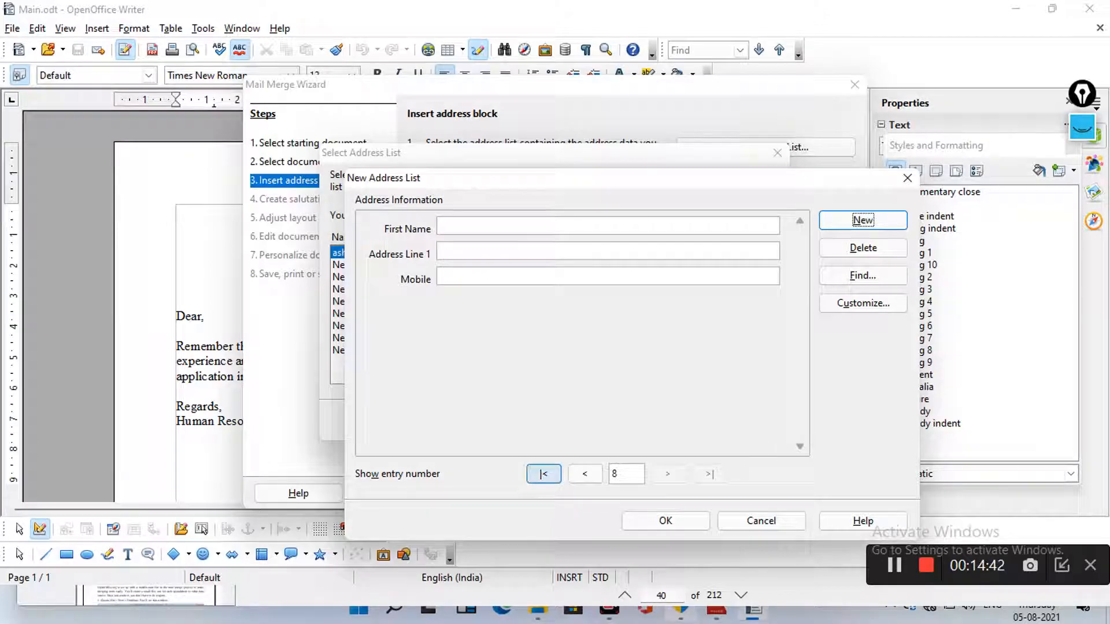
click(544, 474)
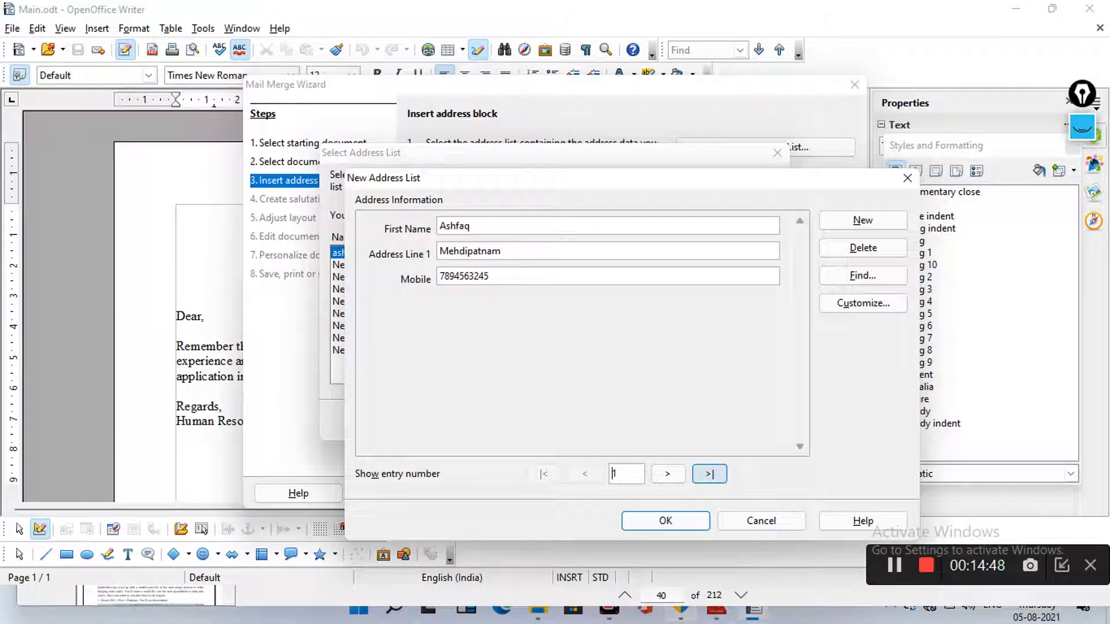
click(709, 474)
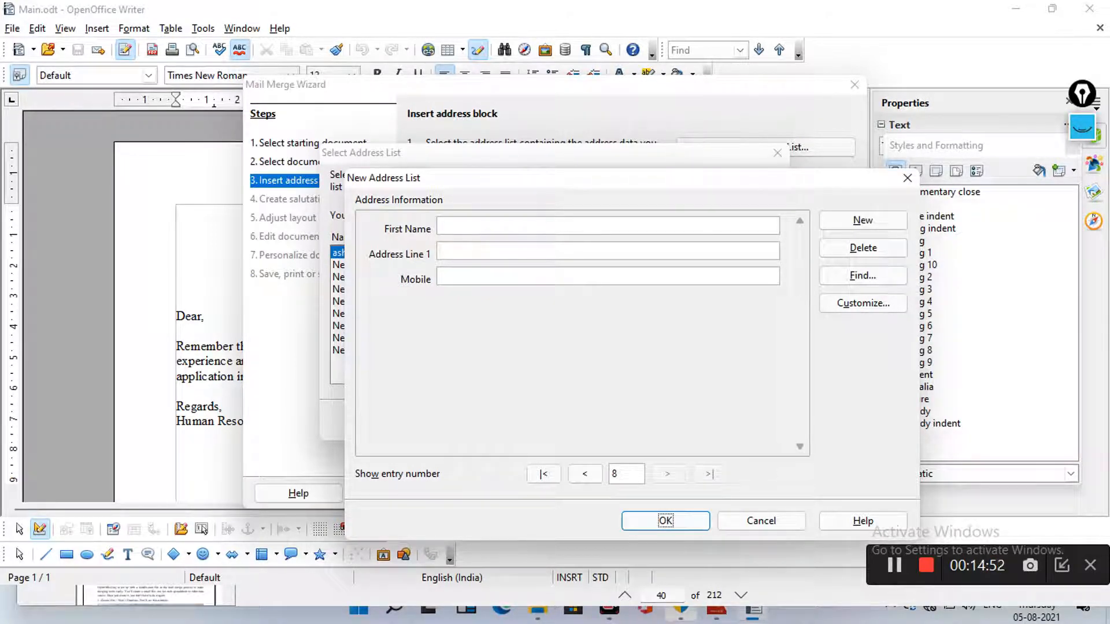
click(585, 474)
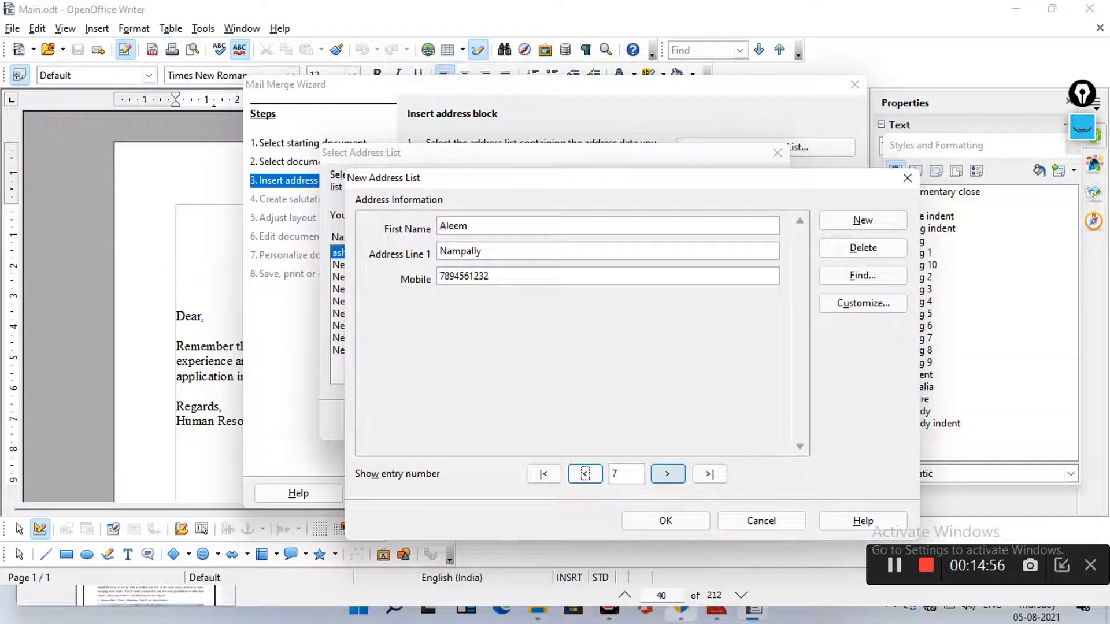
click(668, 474)
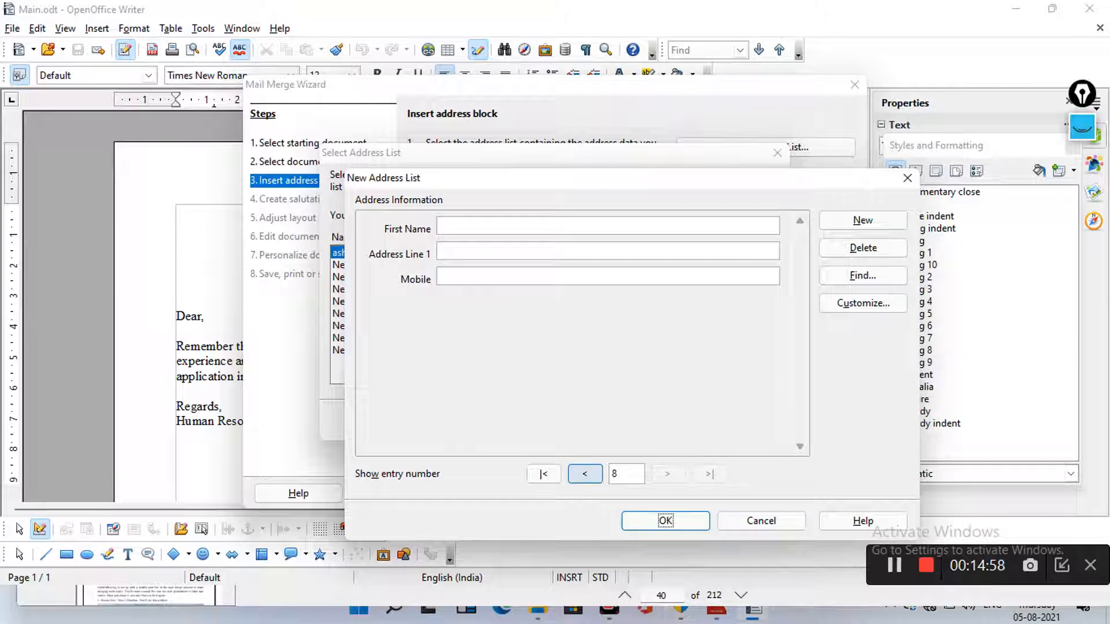
click(585, 474)
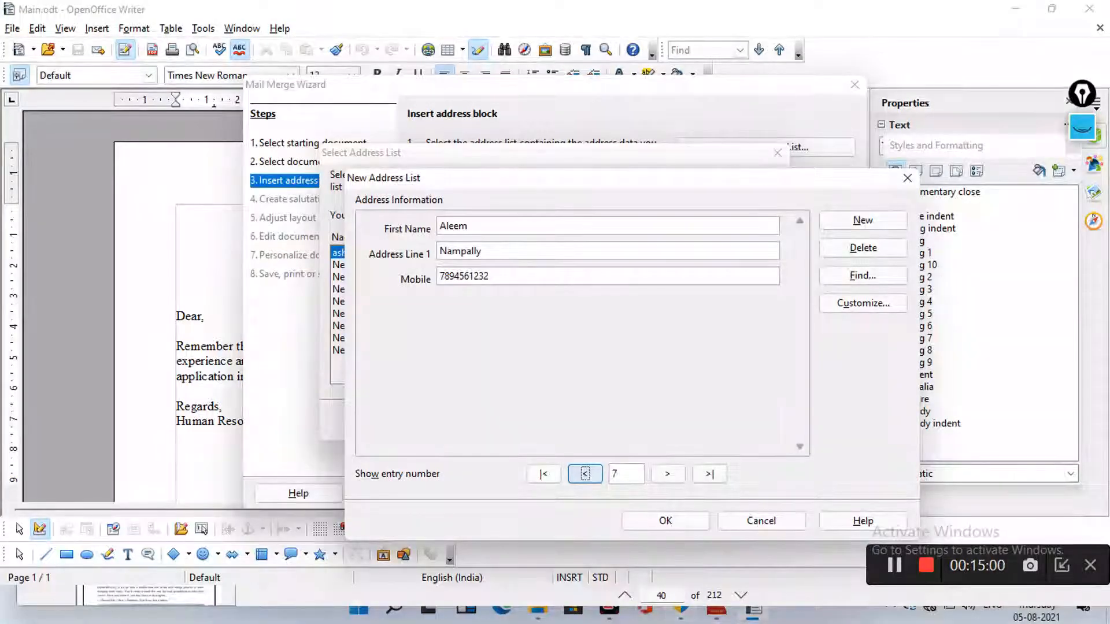
click(585, 474)
click(585, 474)
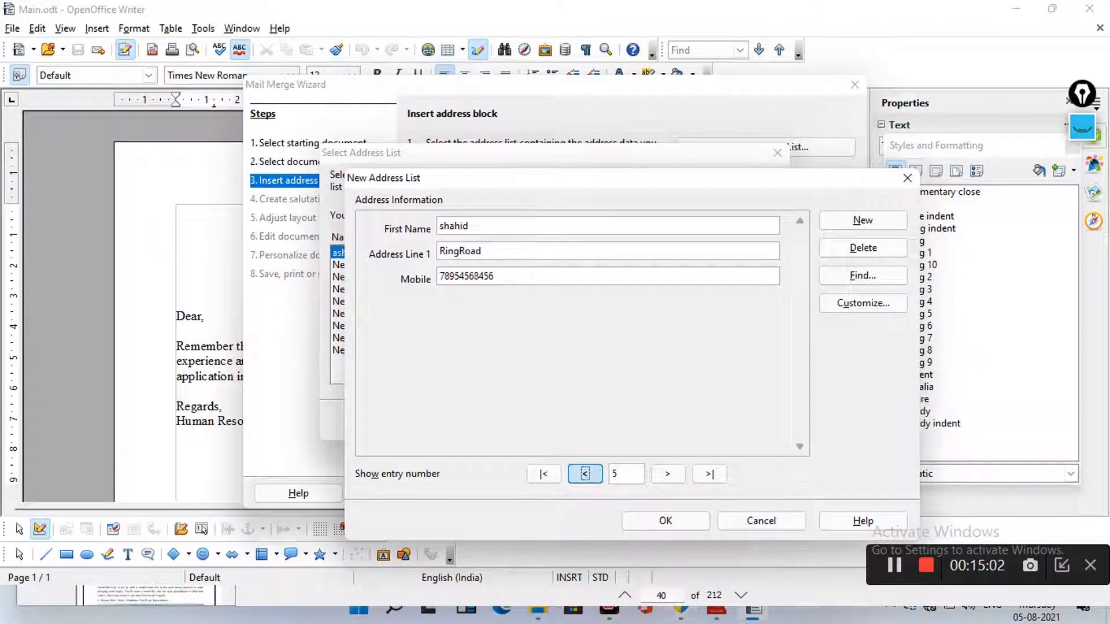
click(585, 474)
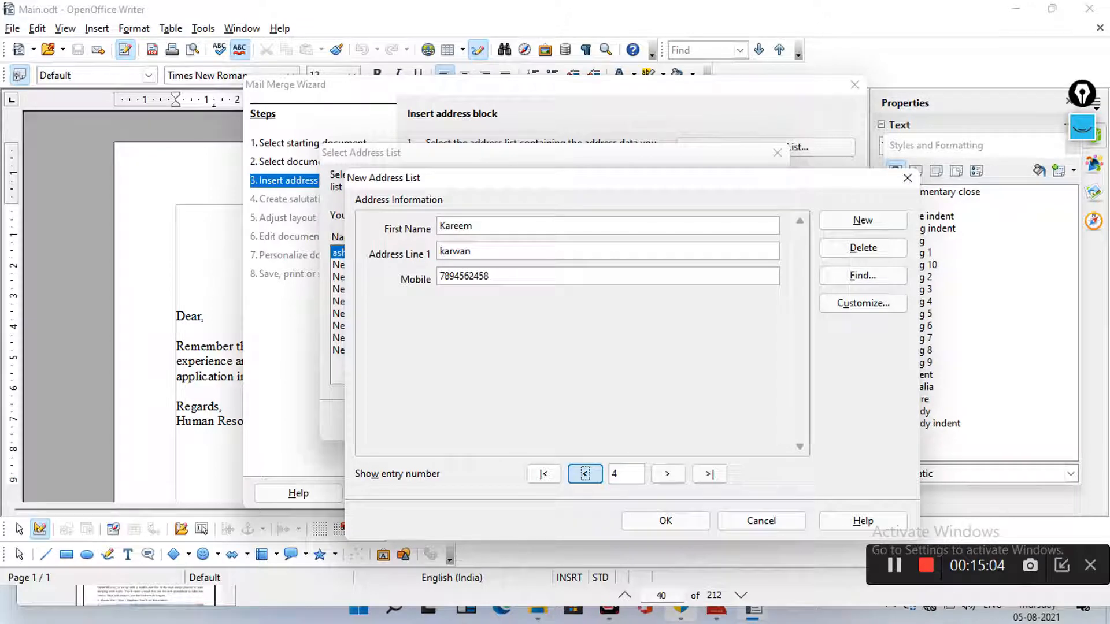
click(584, 474)
click(584, 474)
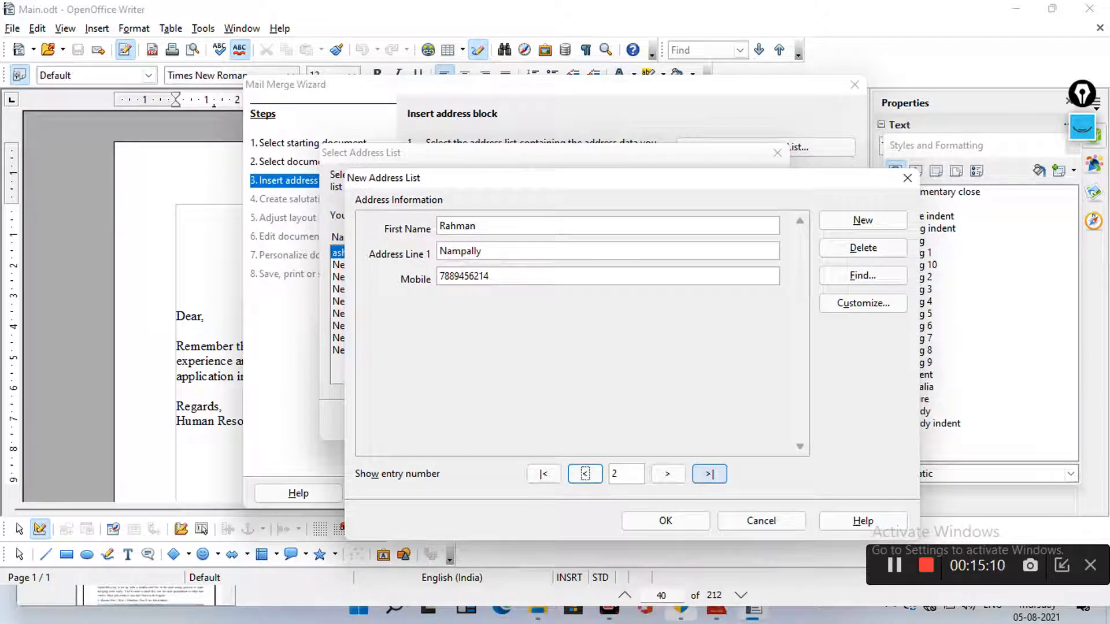
click(710, 474)
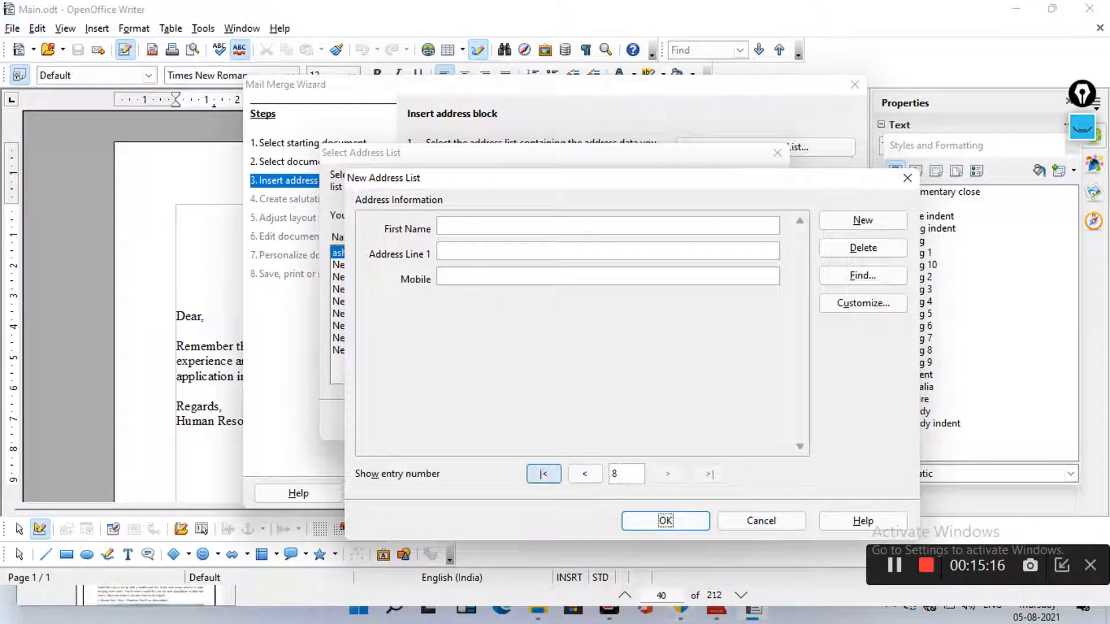
click(543, 474)
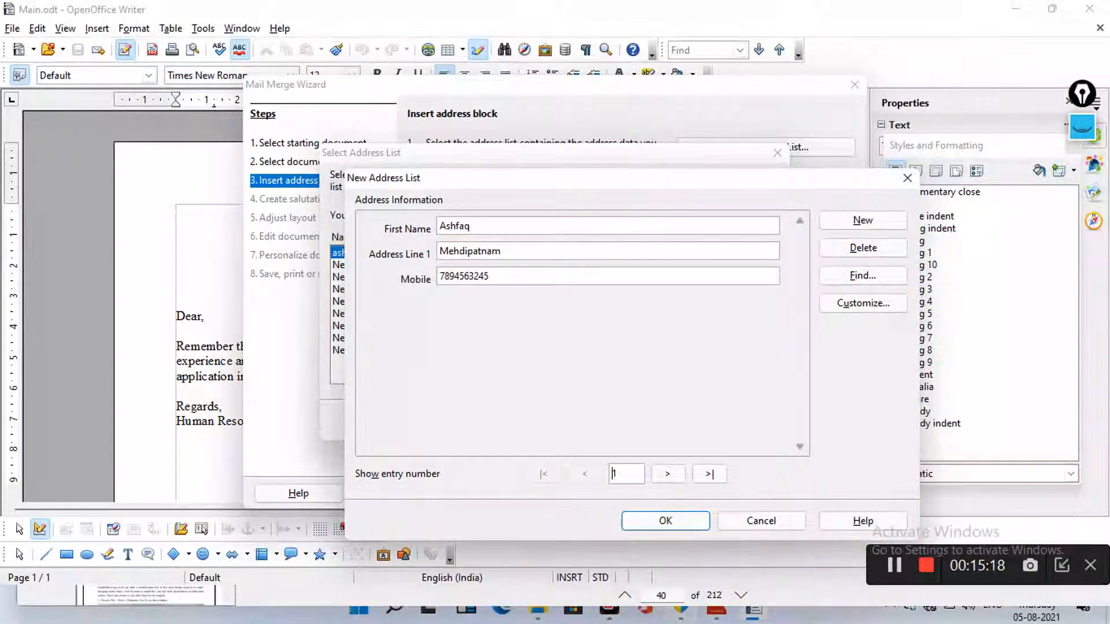
click(709, 474)
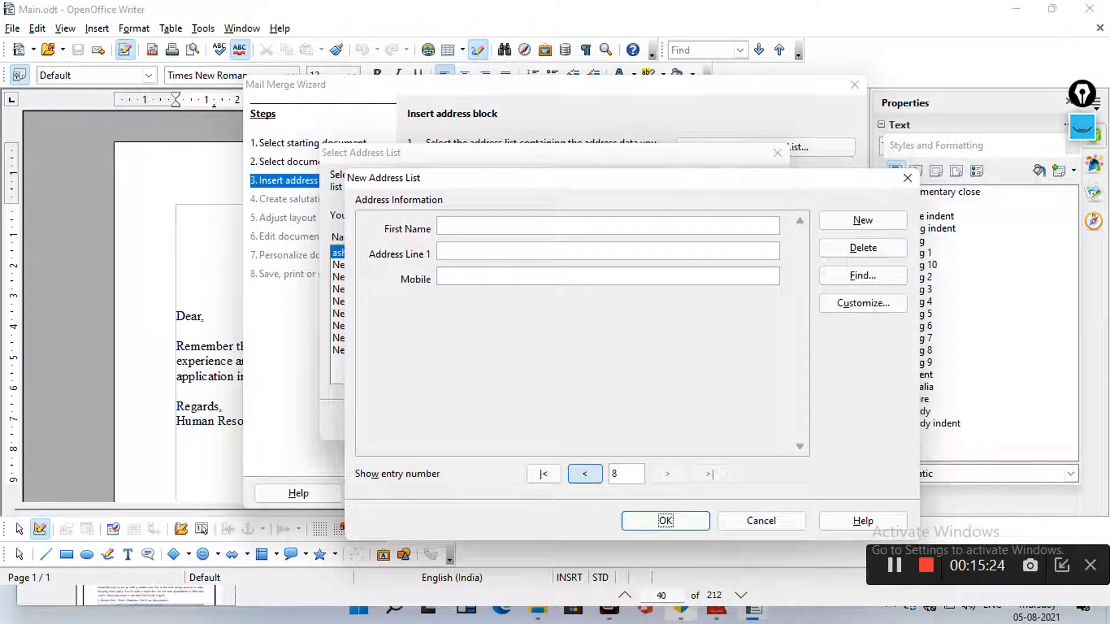
click(585, 474)
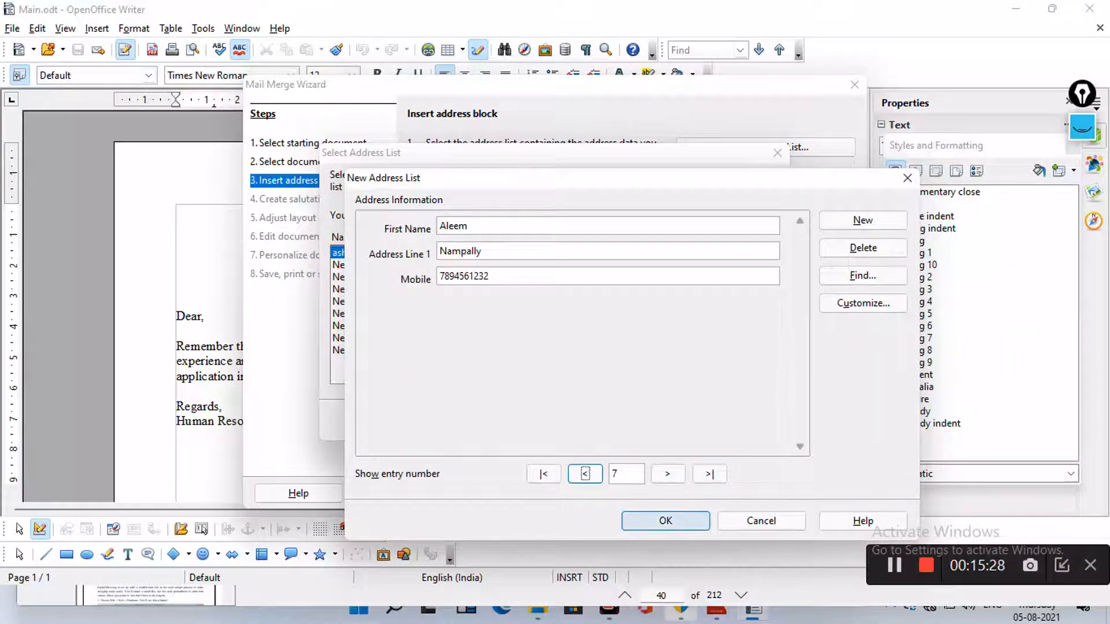
click(665, 521)
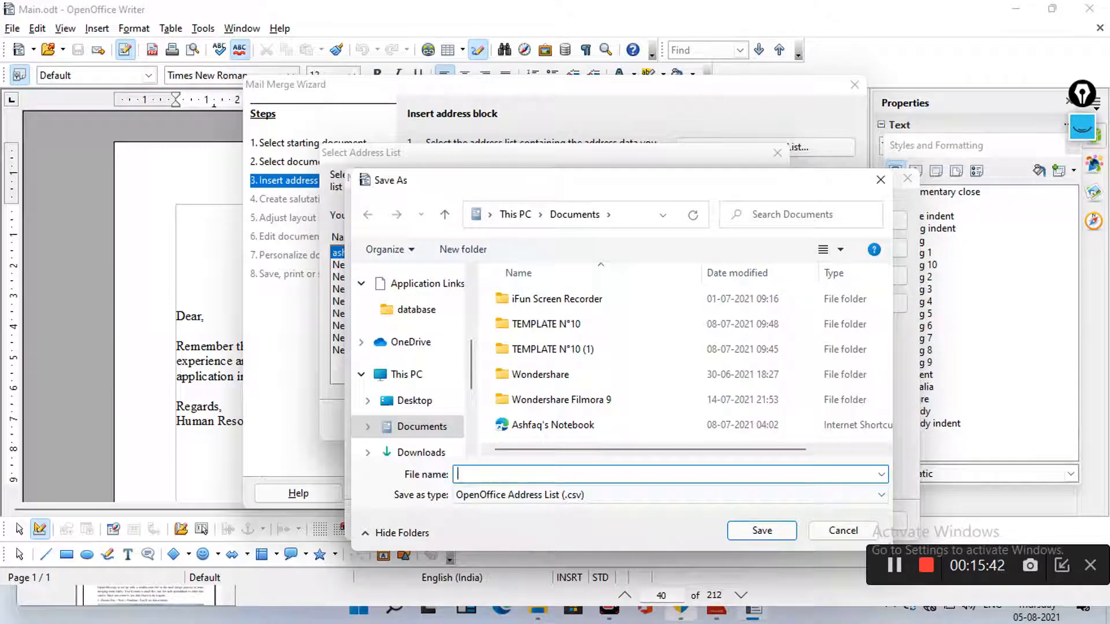
Save the new address list under the file name datasource.odt
text(datasource)
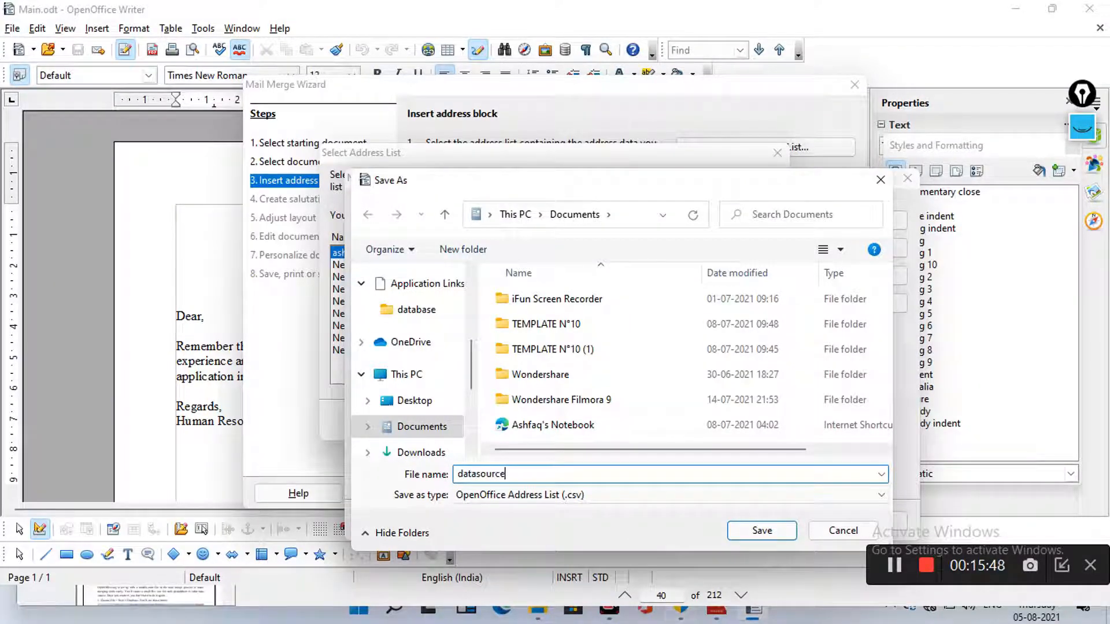
text(.odt)
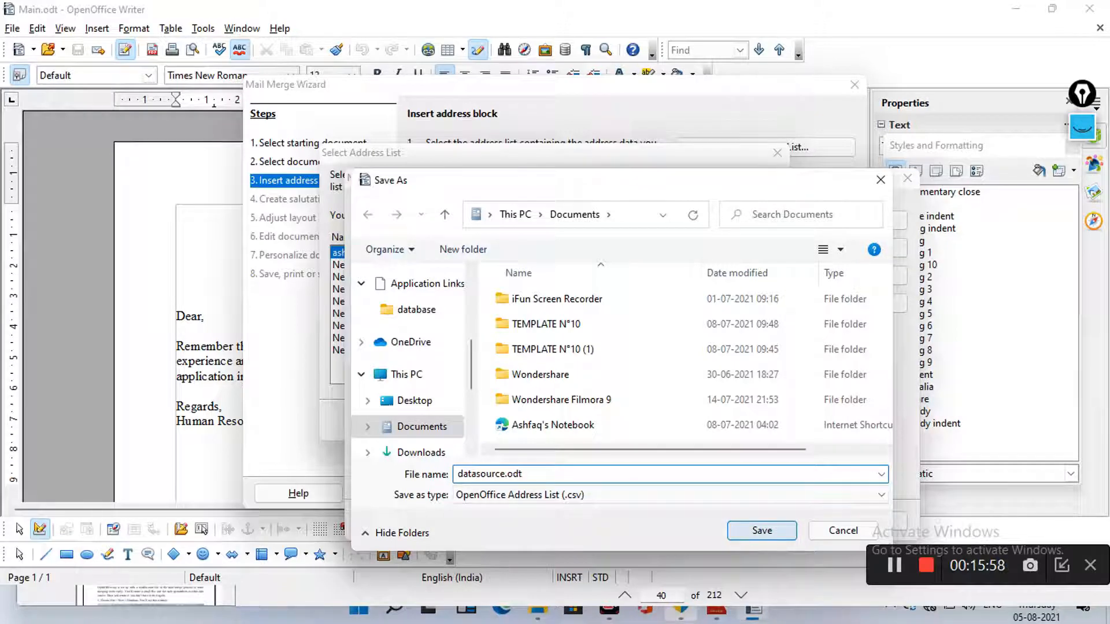
click(762, 530)
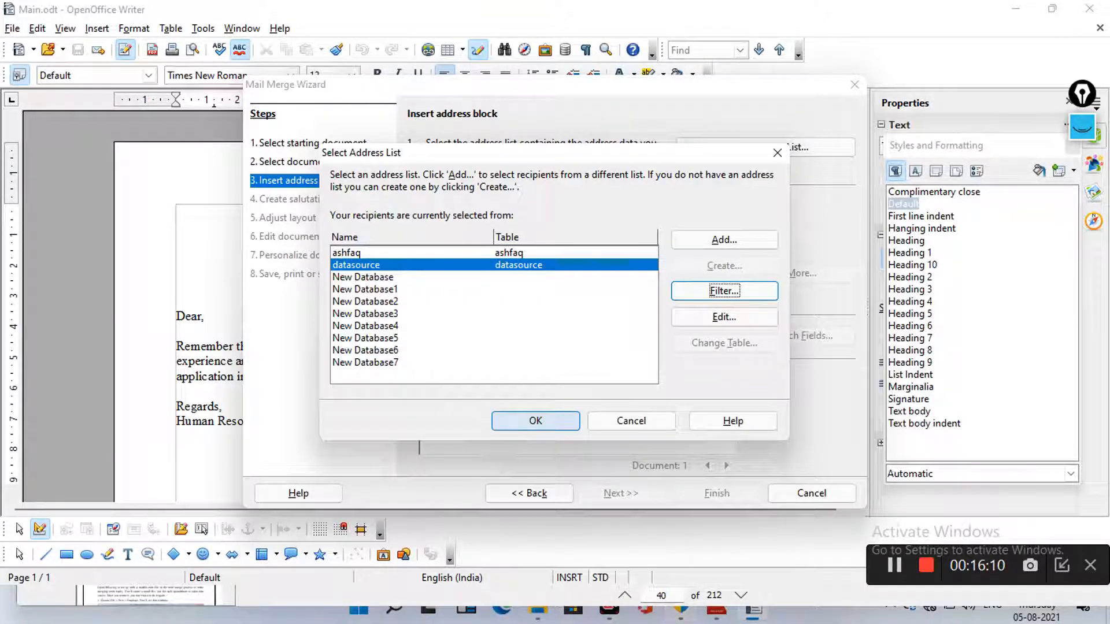
Accept datasource as the mail merge address list and return to the address block step
click(535, 421)
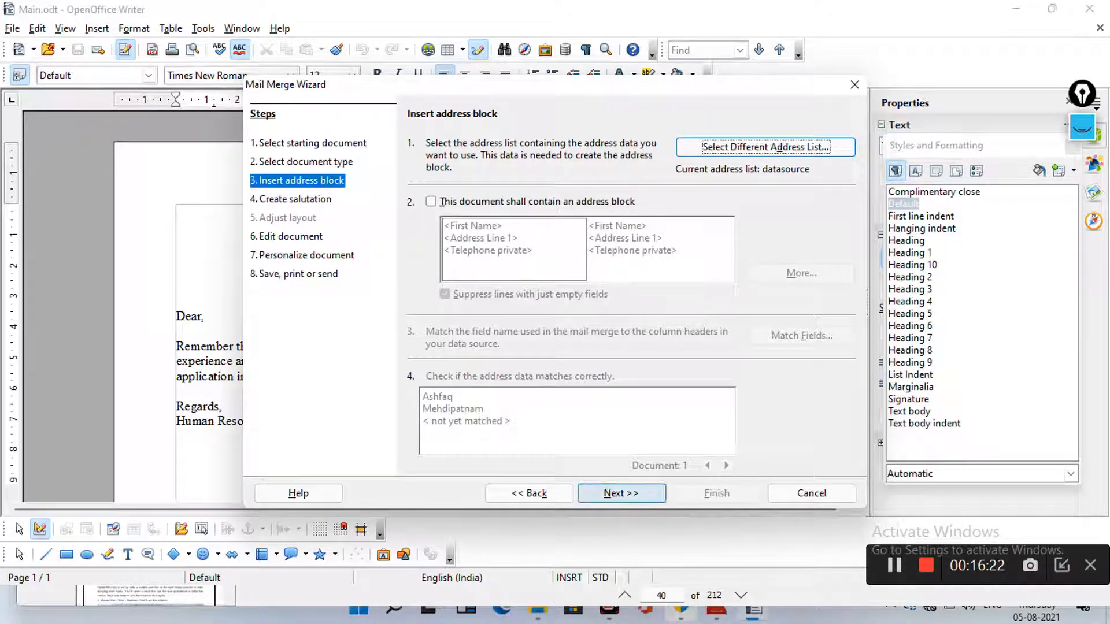
click(621, 493)
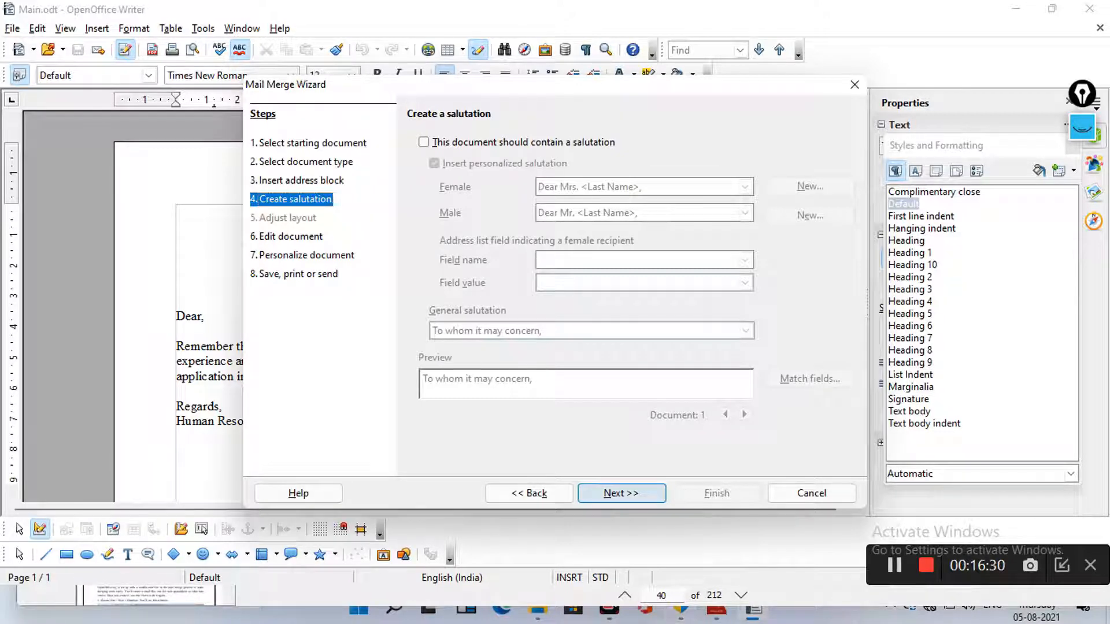
click(529, 493)
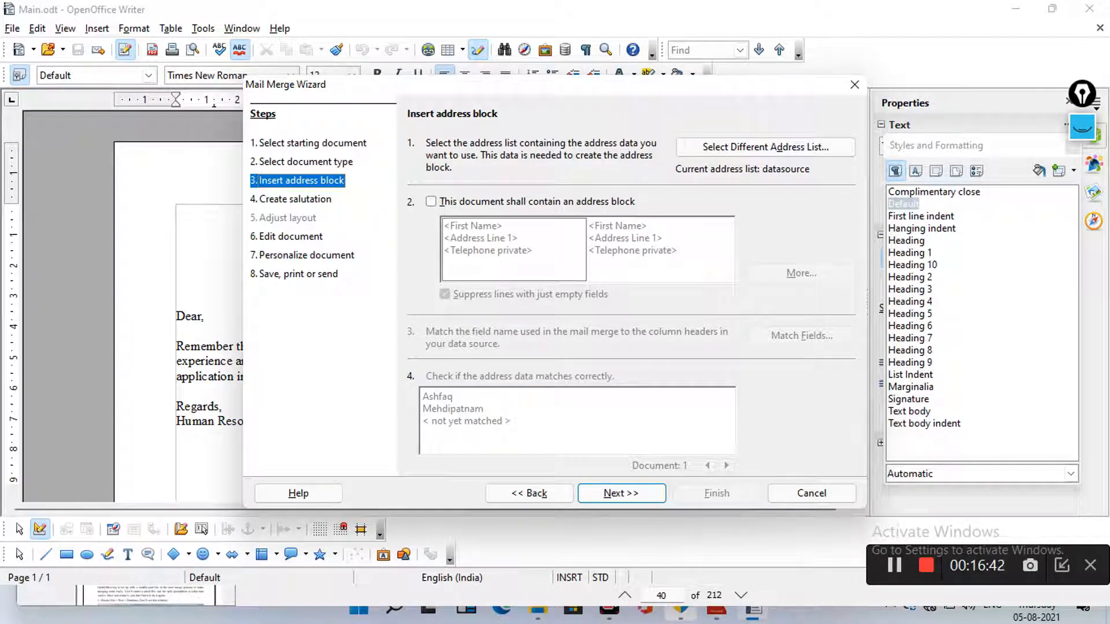
Include an address block in the letter and page through the recipient previews to contact 7
click(431, 201)
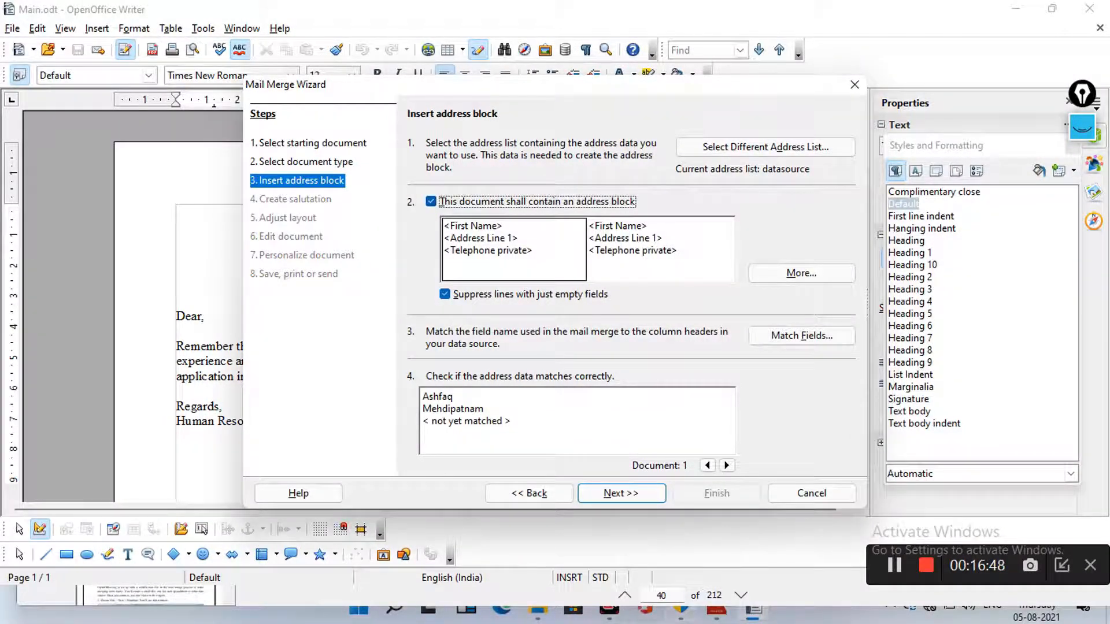
click(726, 466)
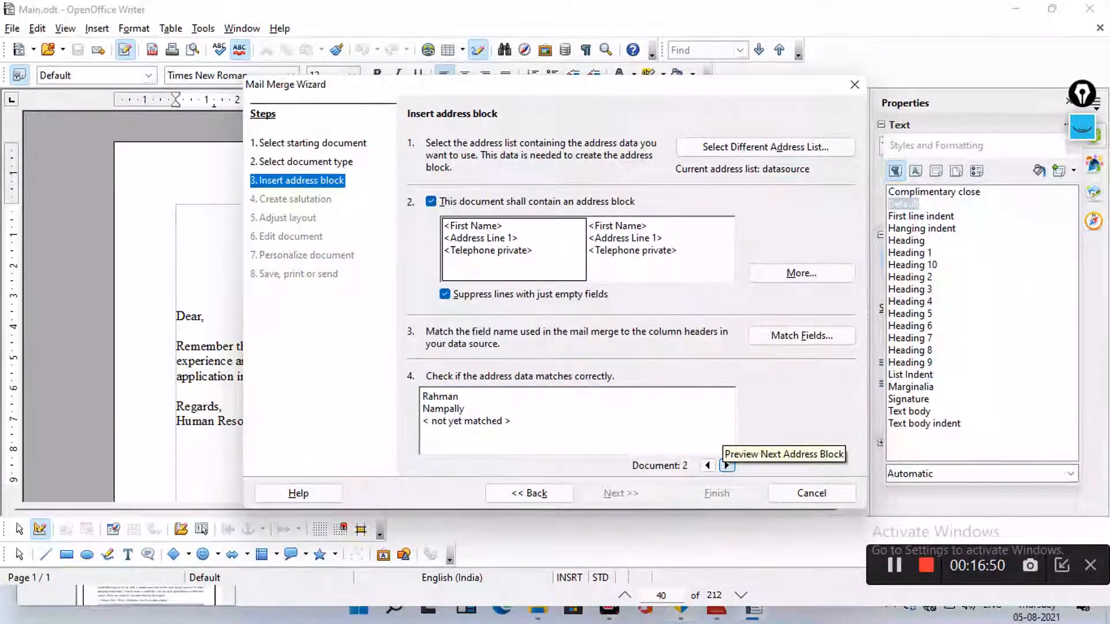
click(727, 466)
click(726, 466)
click(727, 465)
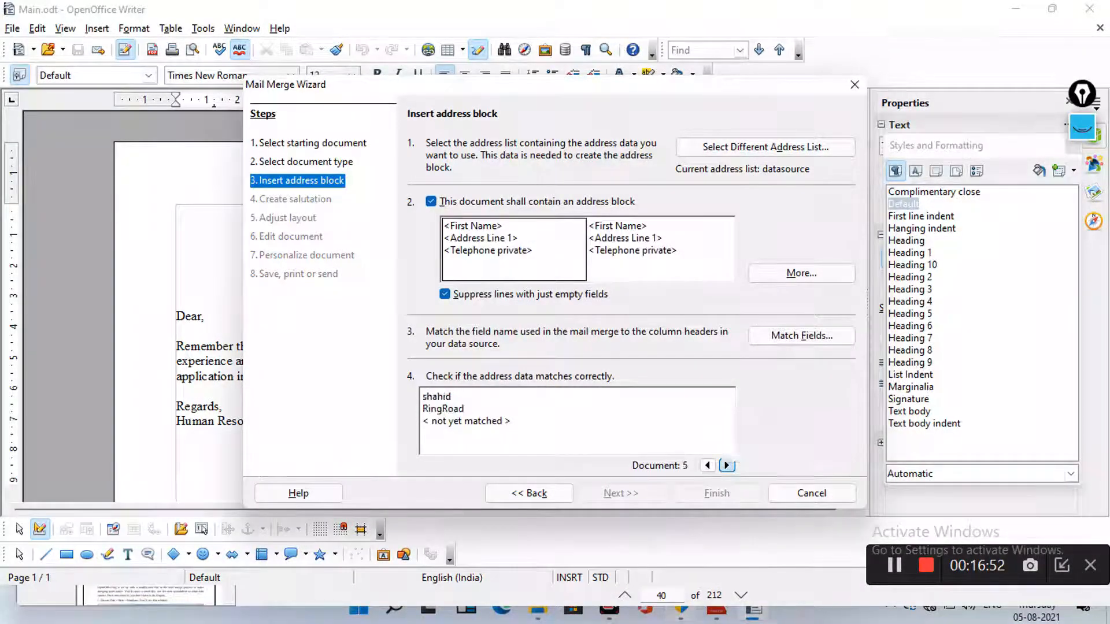
click(726, 466)
click(726, 465)
click(727, 465)
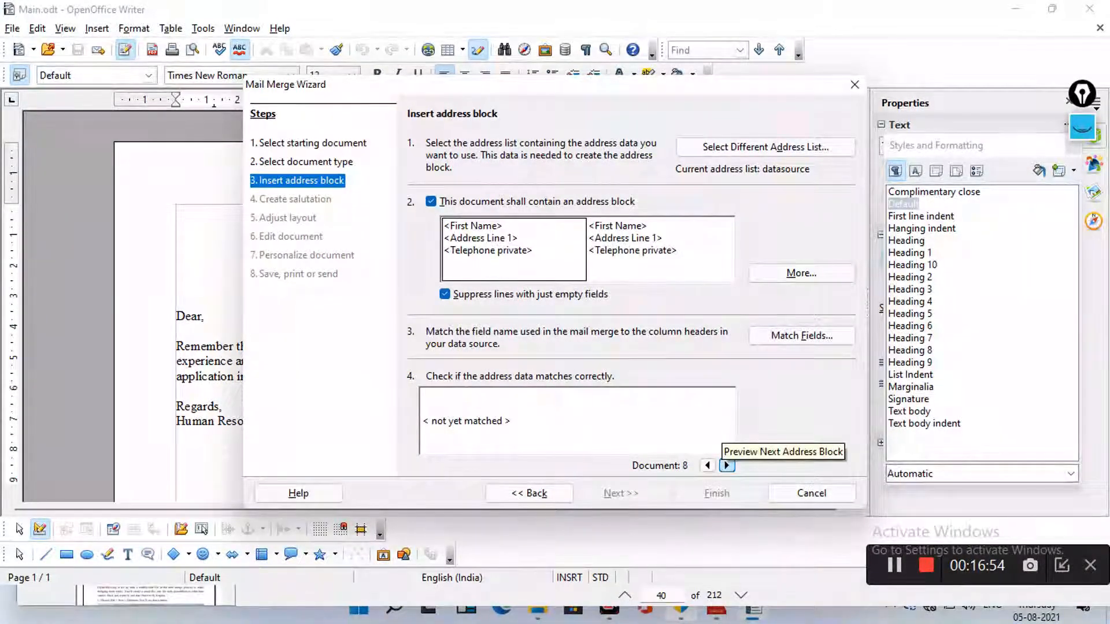
click(707, 466)
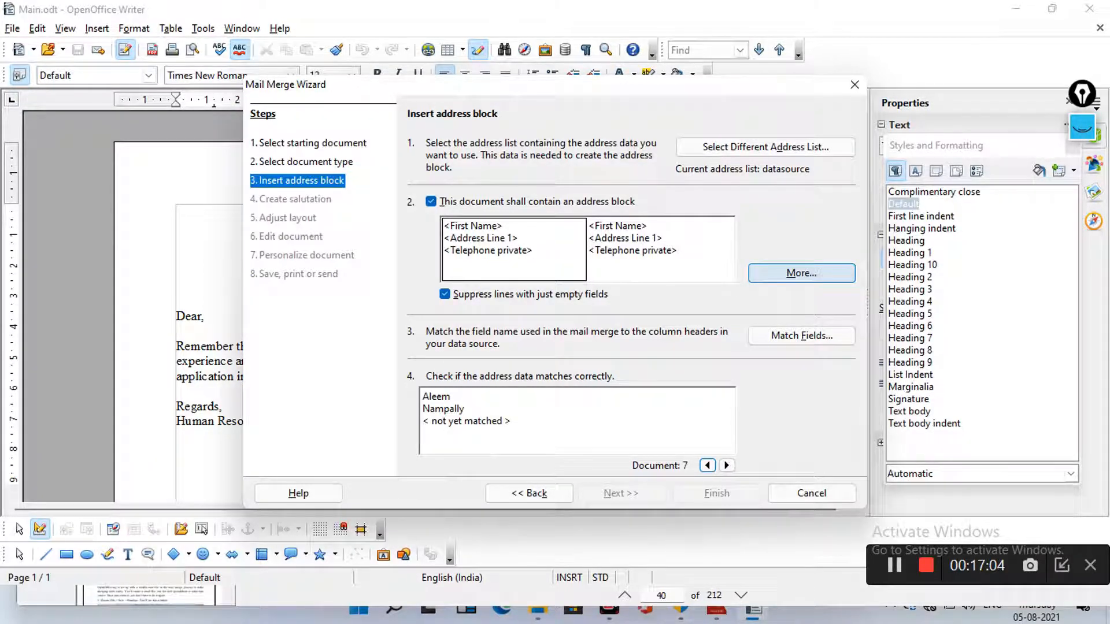
Edit the address block layout and delete the Telephone private element from it
click(801, 273)
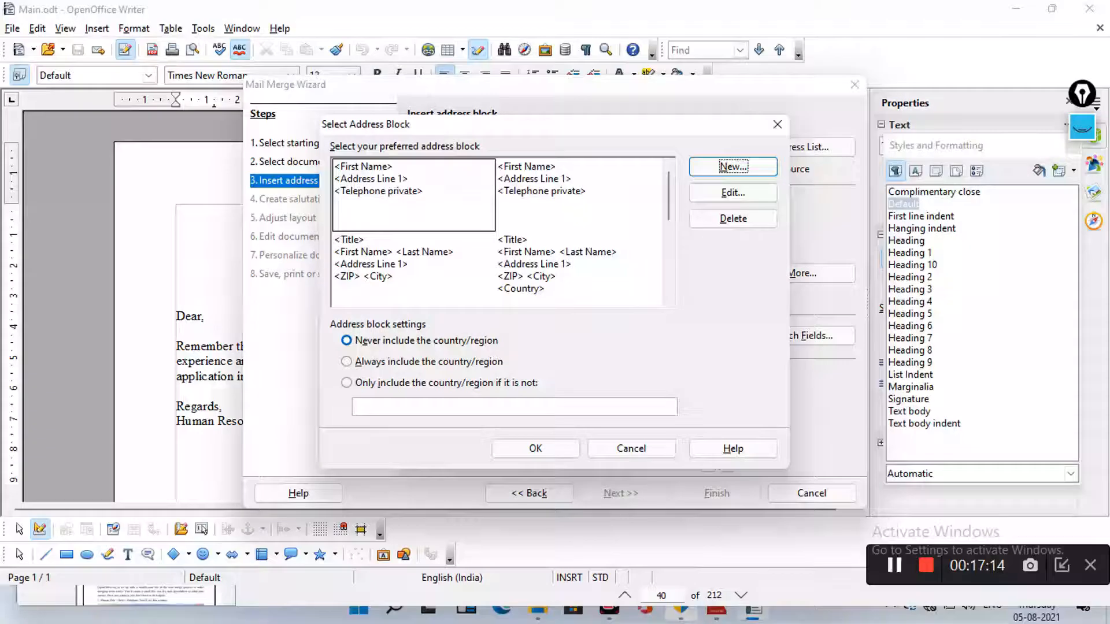
click(733, 193)
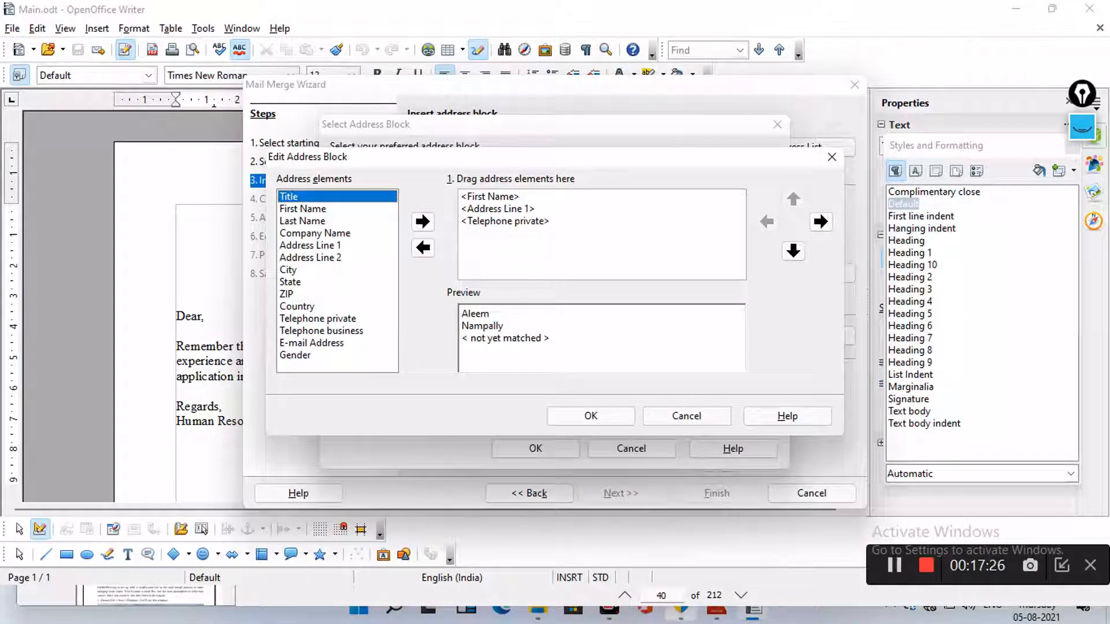
click(505, 221)
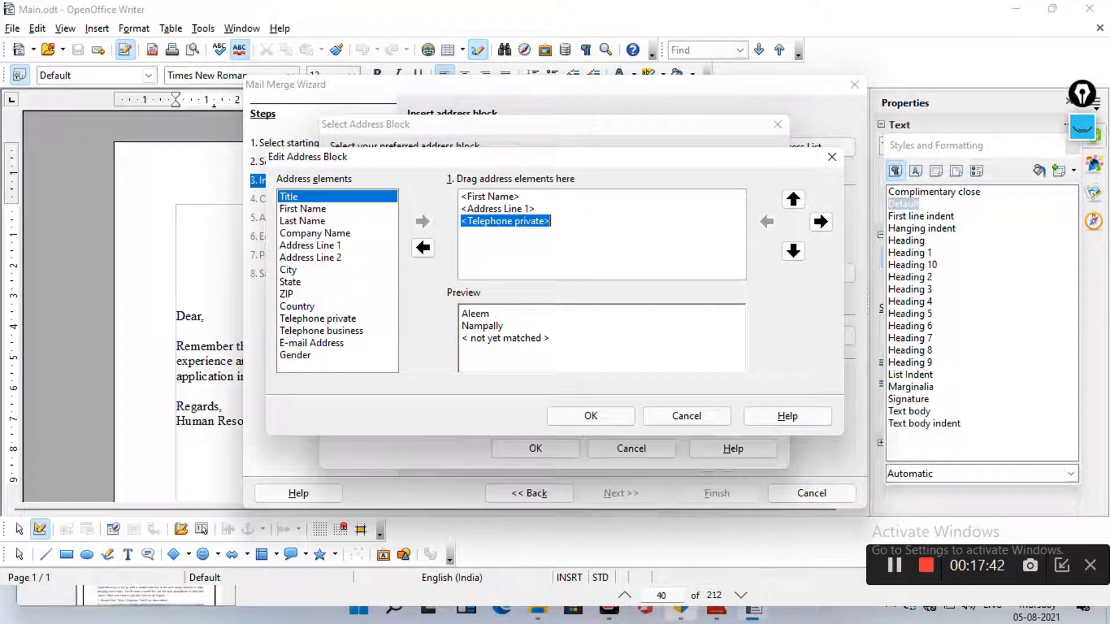
key(Delete)
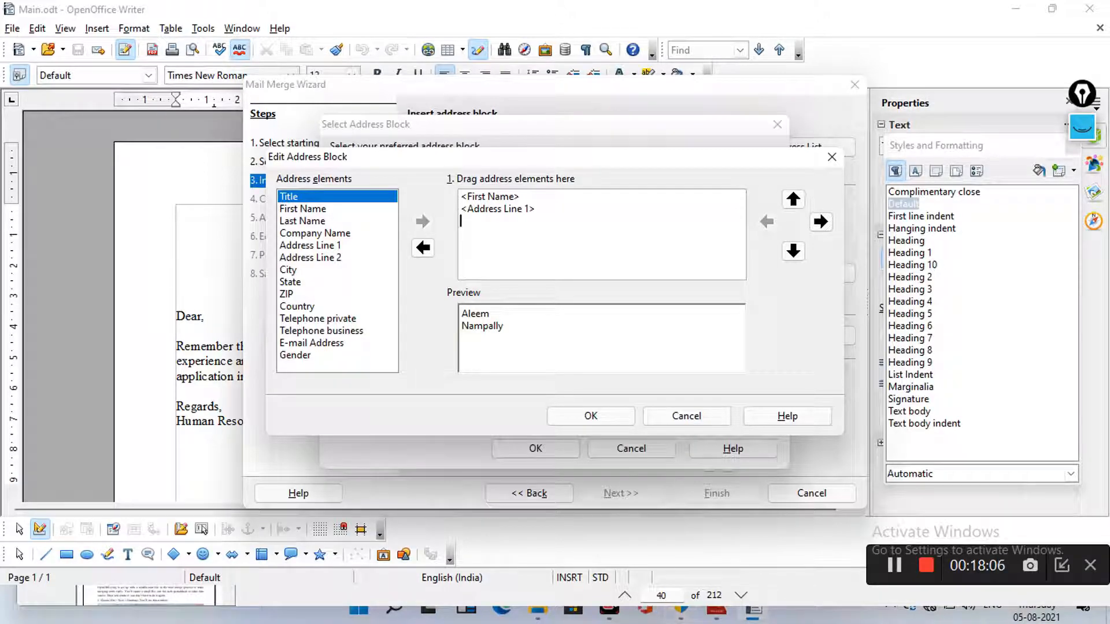
click(318, 318)
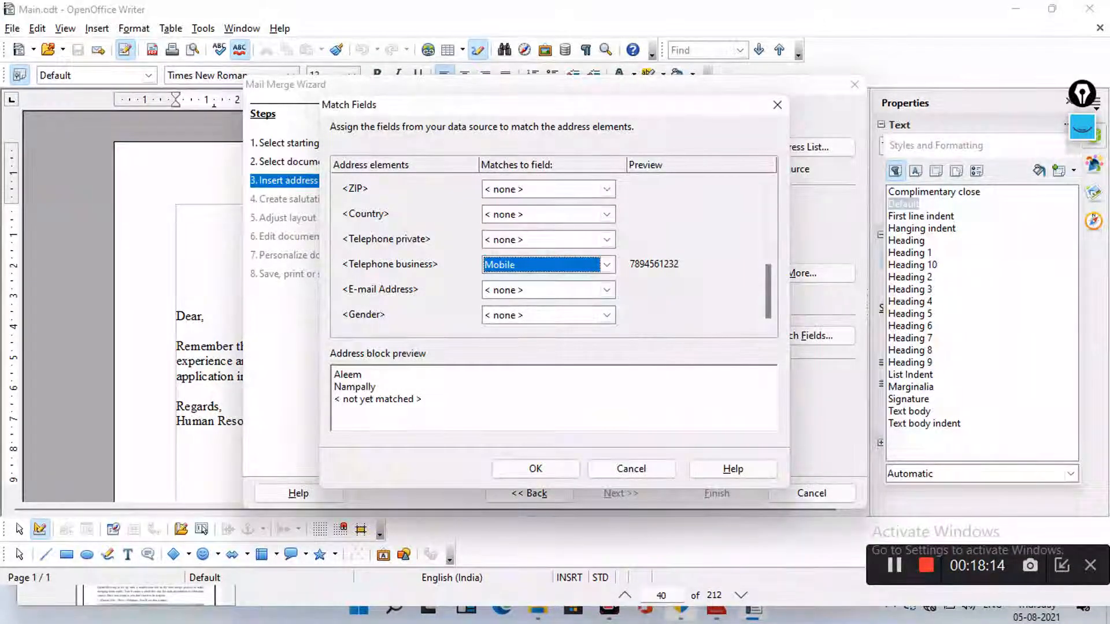
Match the Telephone business field to the Mobile column and confirm the field matching
click(607, 264)
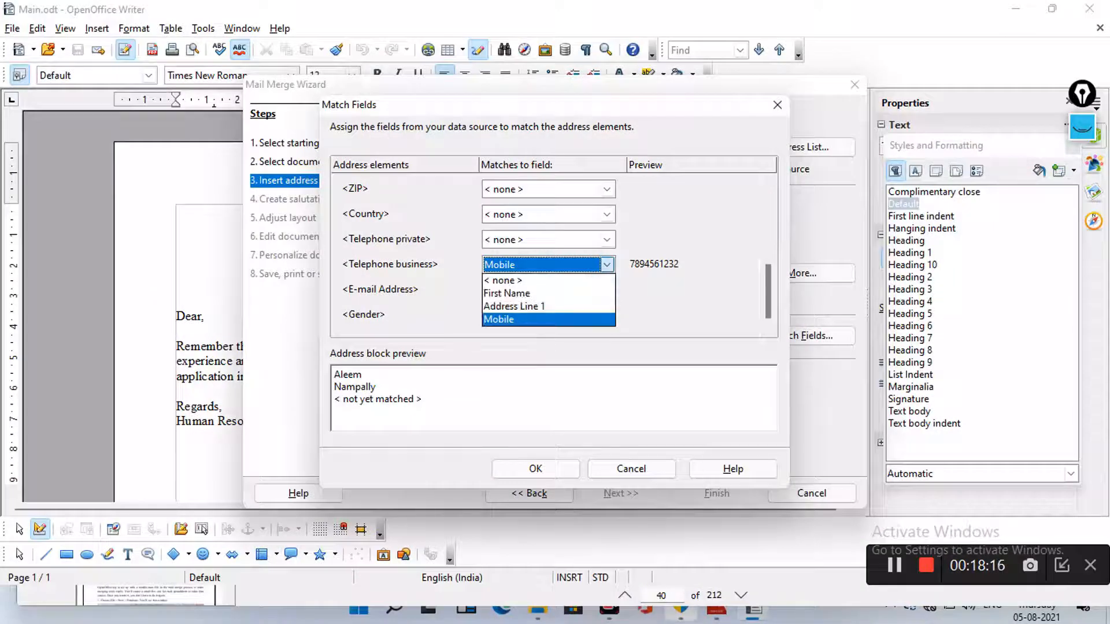
click(607, 265)
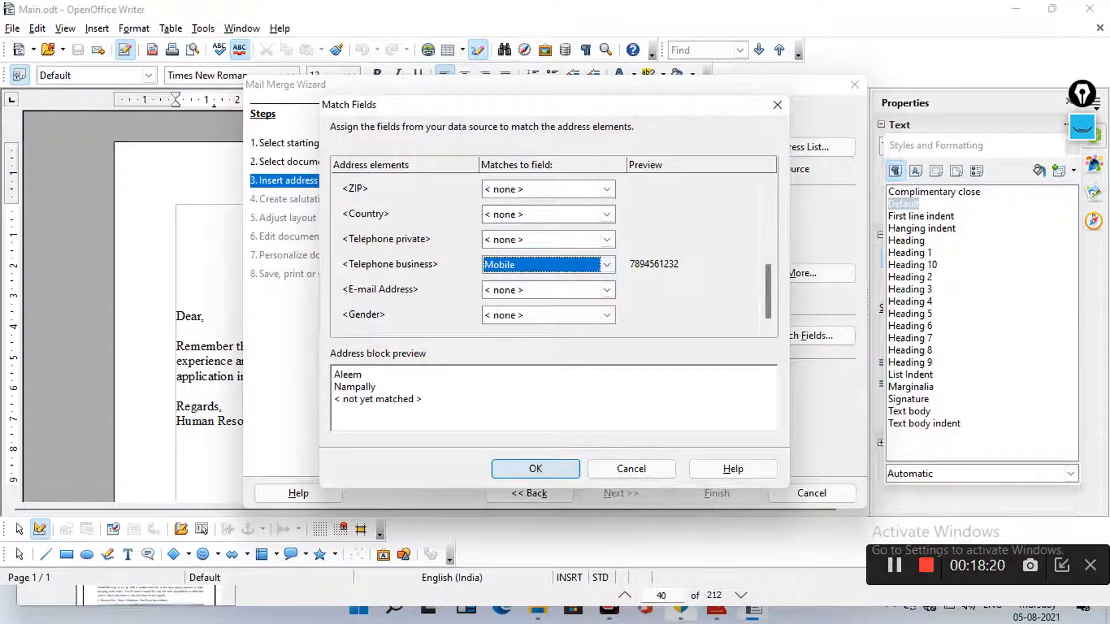
click(535, 468)
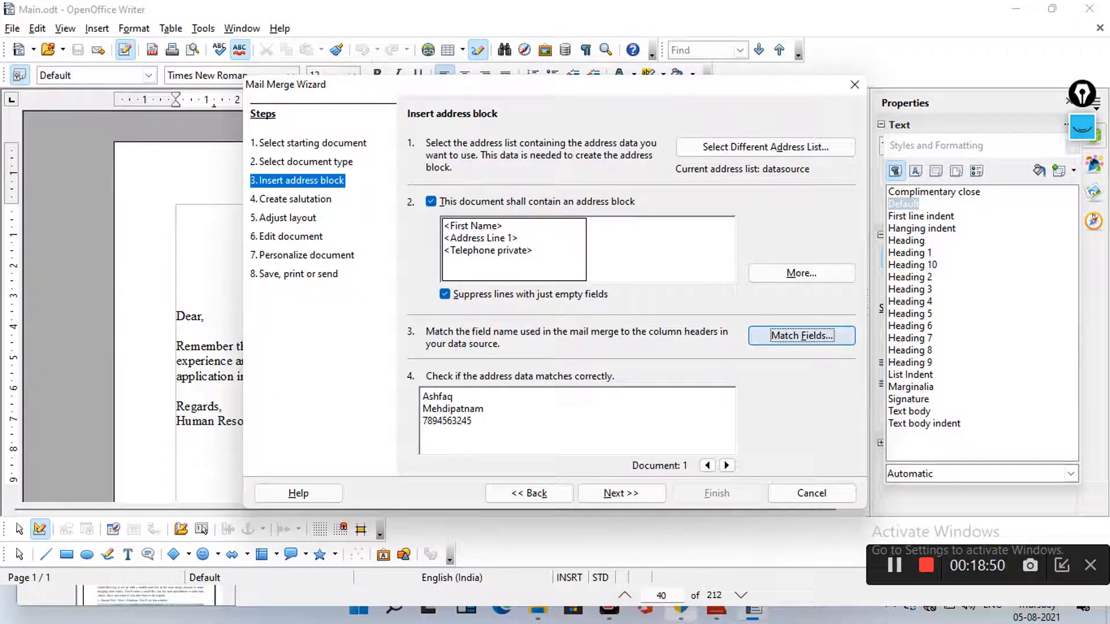
click(802, 335)
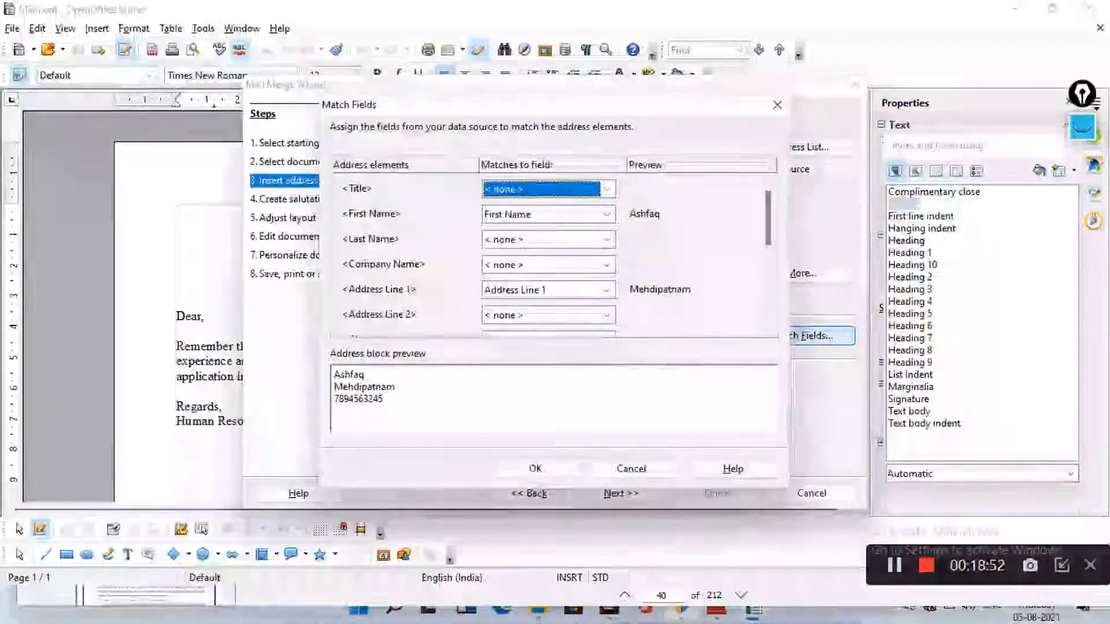
scroll(554, 254, down, 2)
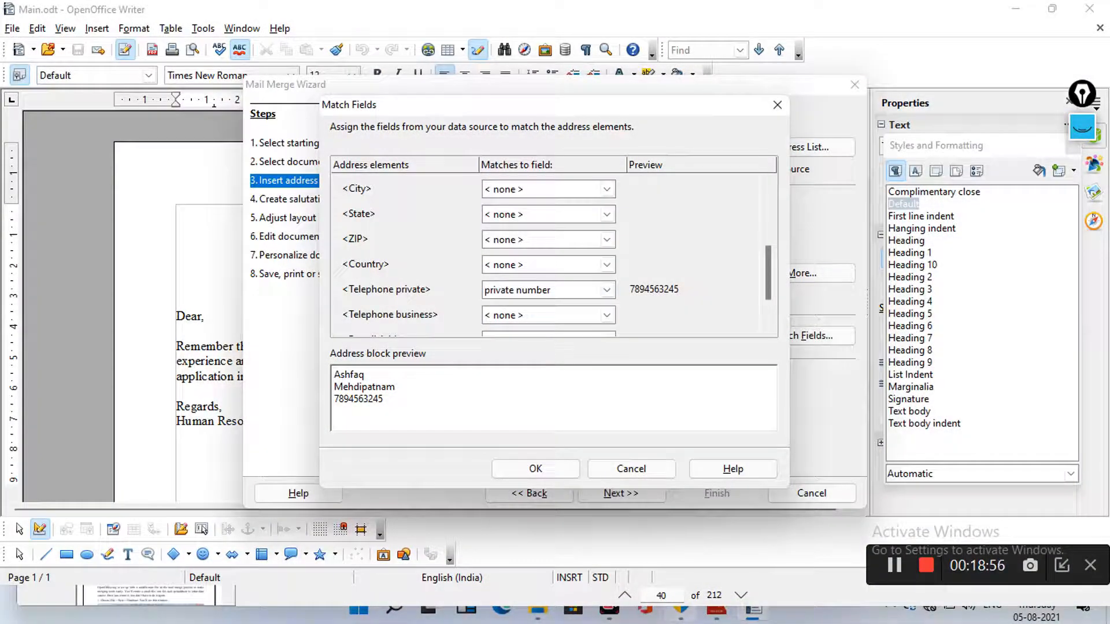
click(606, 290)
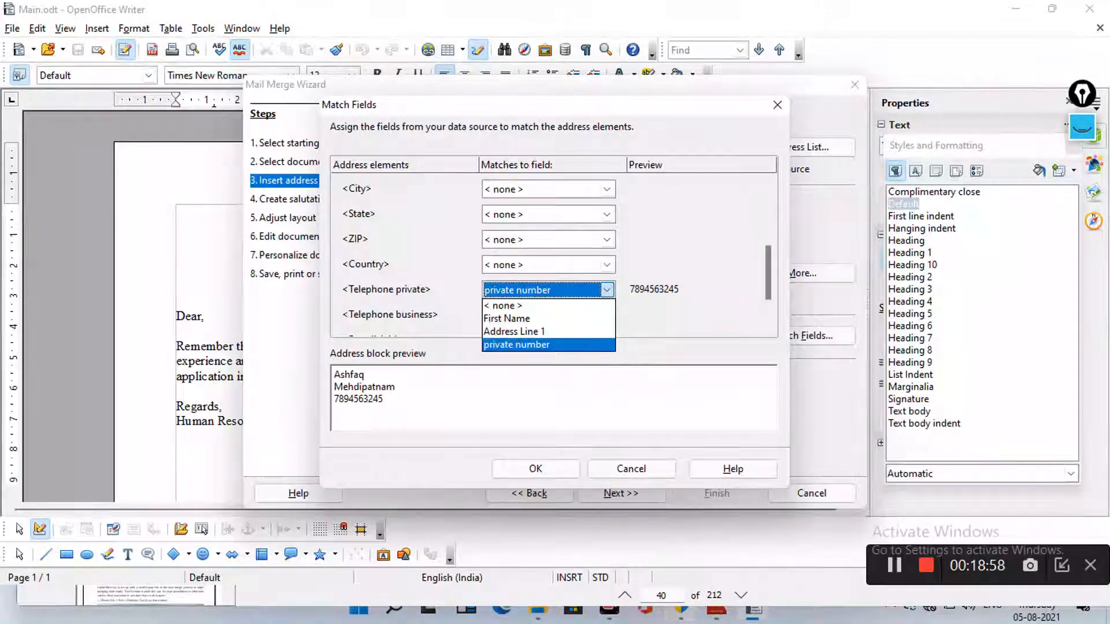
click(516, 345)
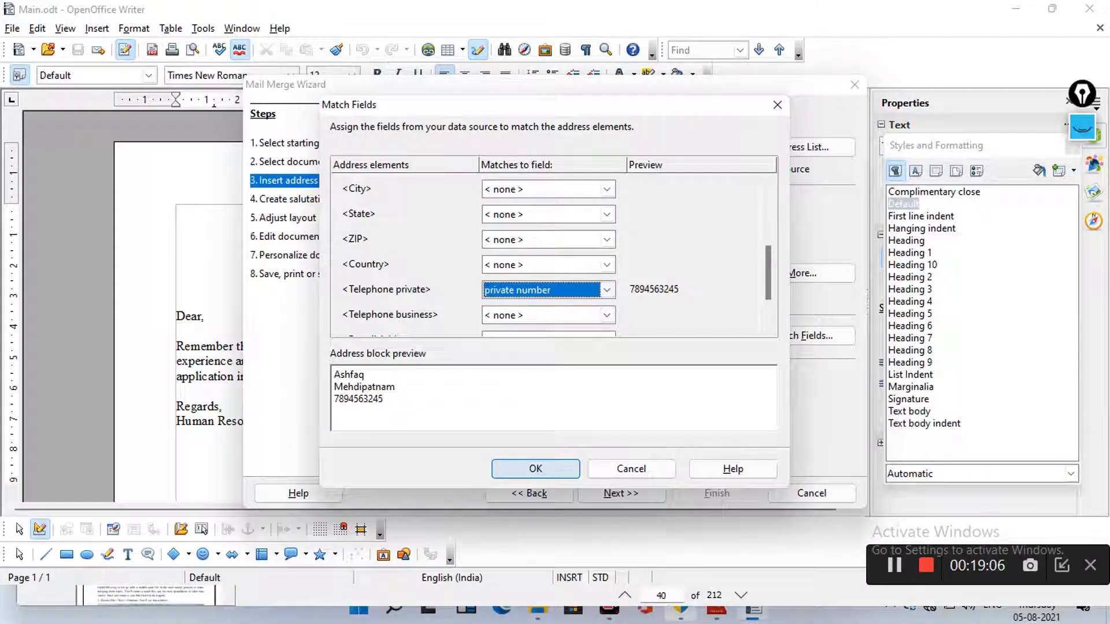
click(535, 468)
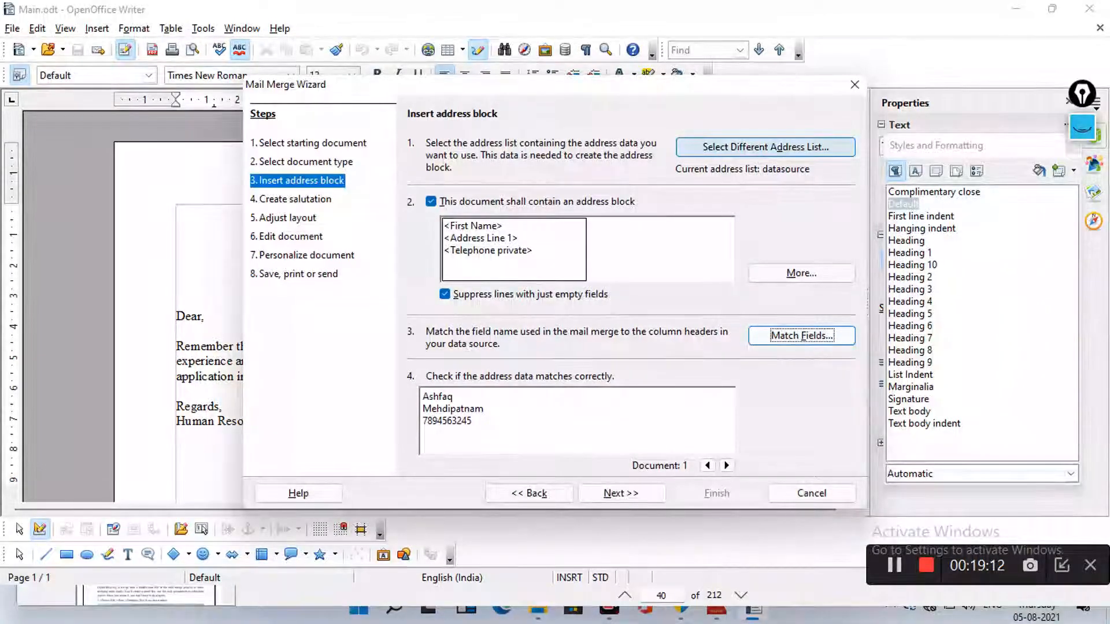
Open the 'datasource' address list for editing, showing entry 1's name, address and private number
click(765, 147)
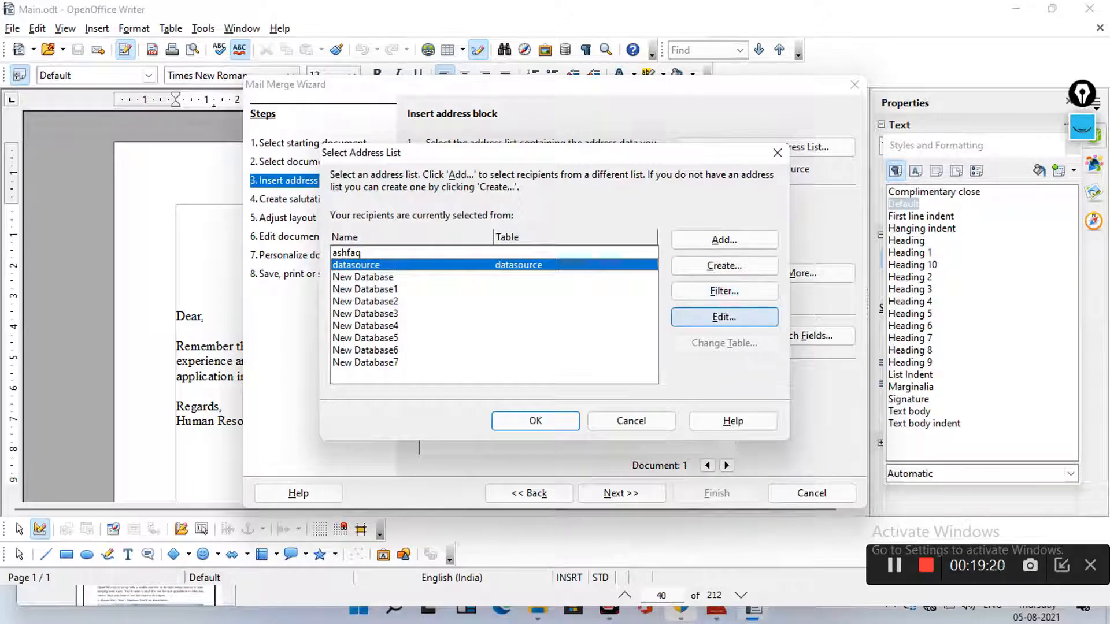
click(724, 317)
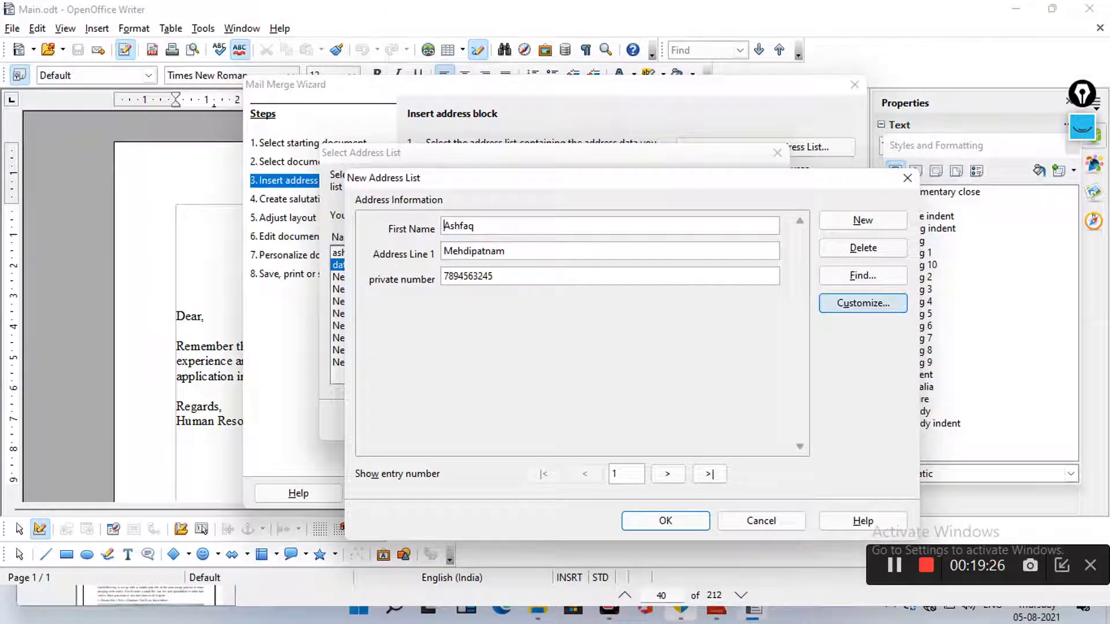
Cancel renaming the 'private number' field, close the address list editor, and confirm datasource
click(862, 303)
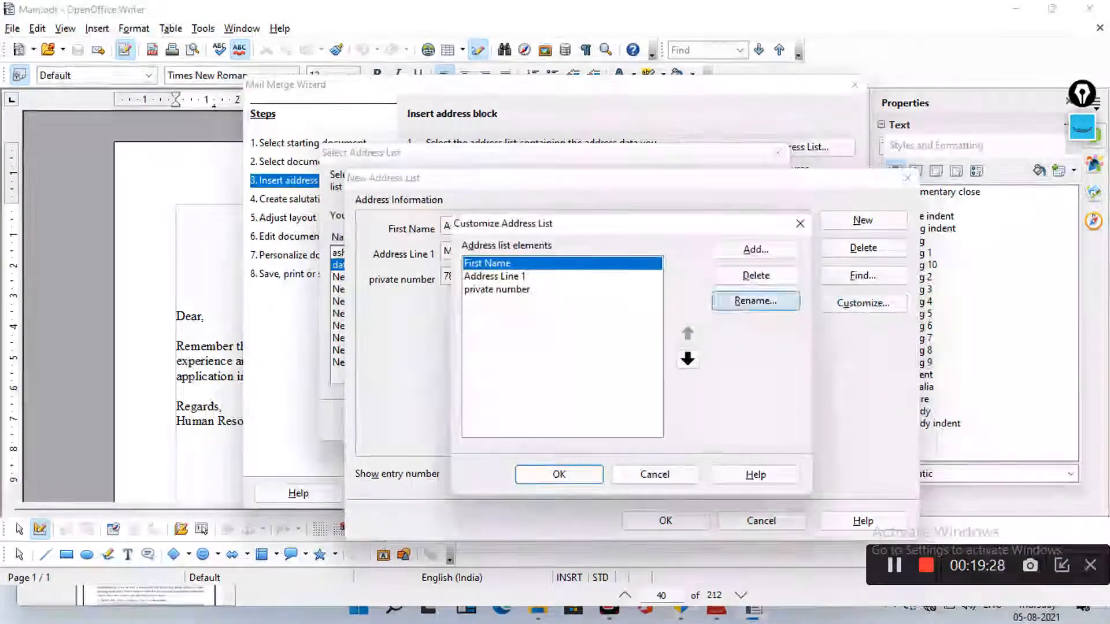
click(497, 289)
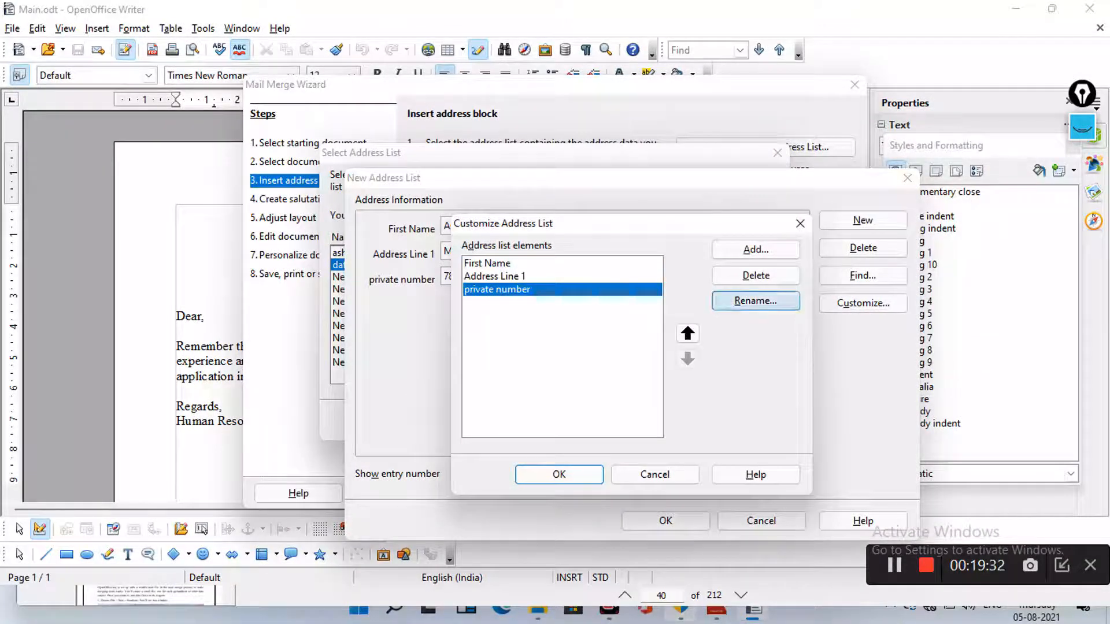
click(756, 300)
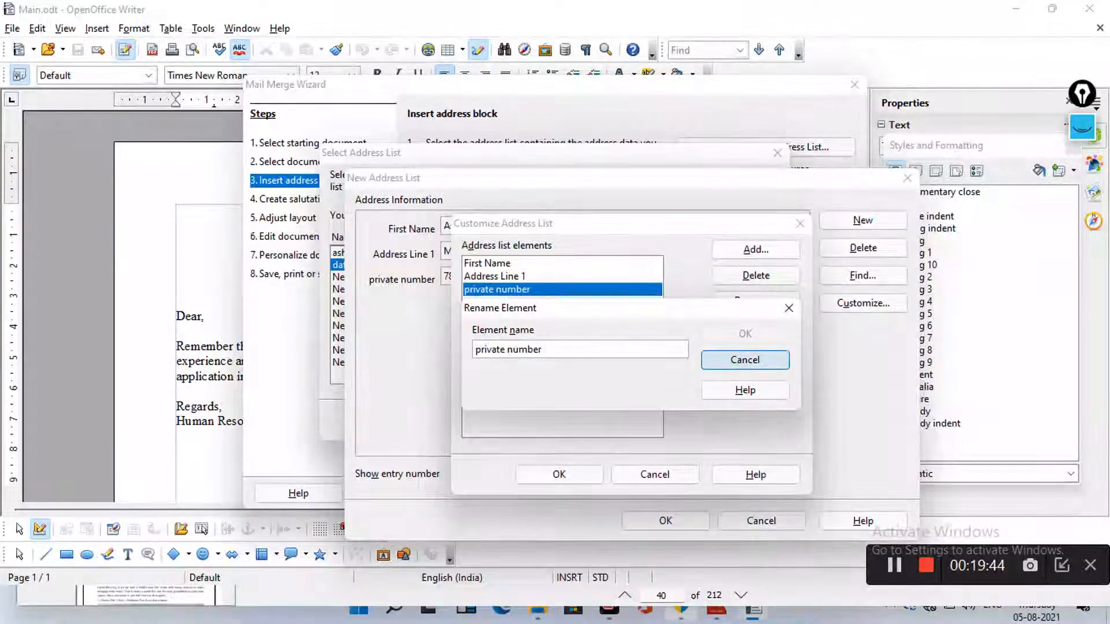
click(744, 360)
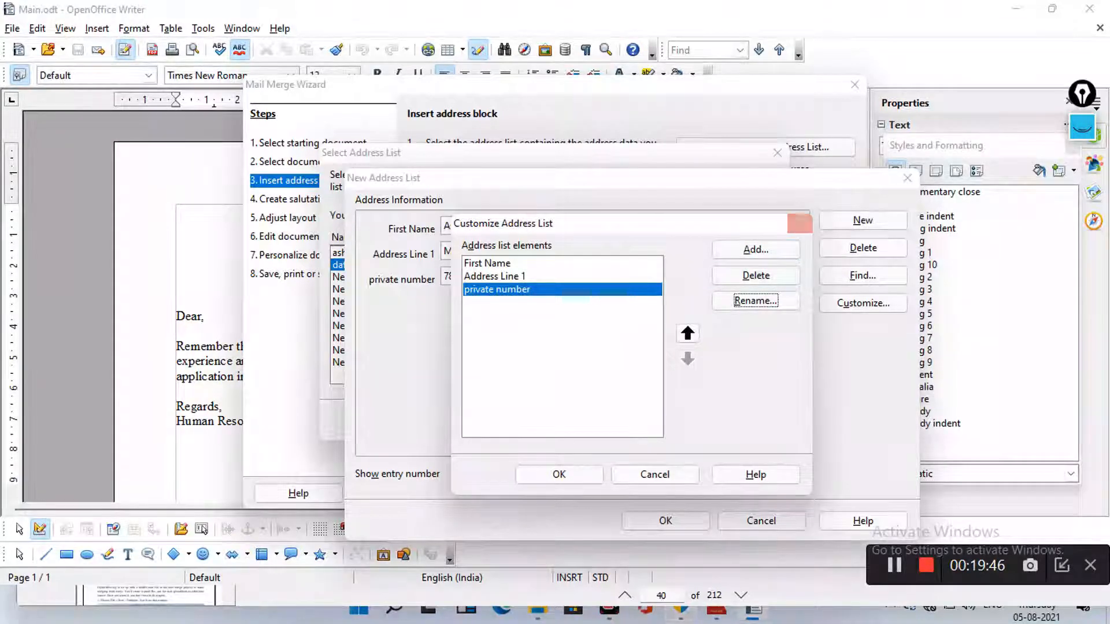
click(800, 224)
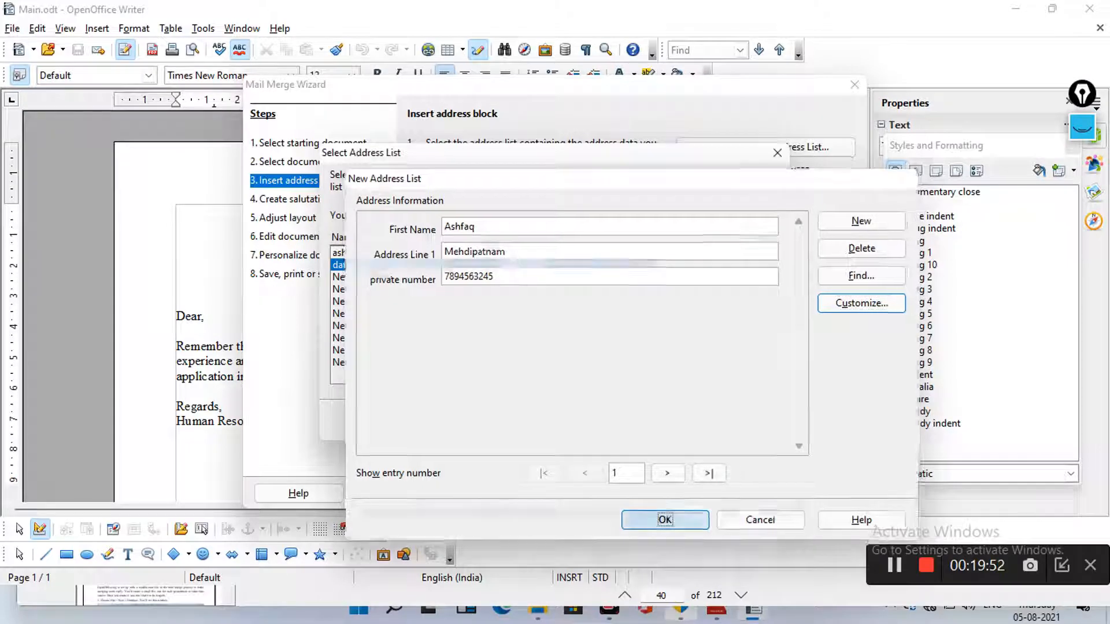
click(653, 523)
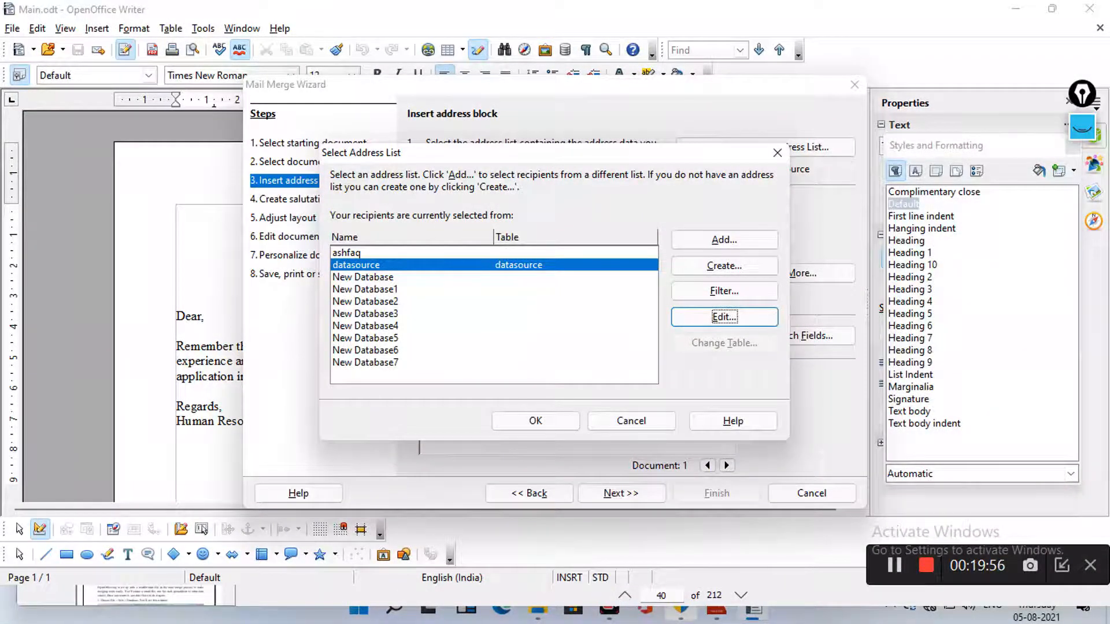
click(535, 420)
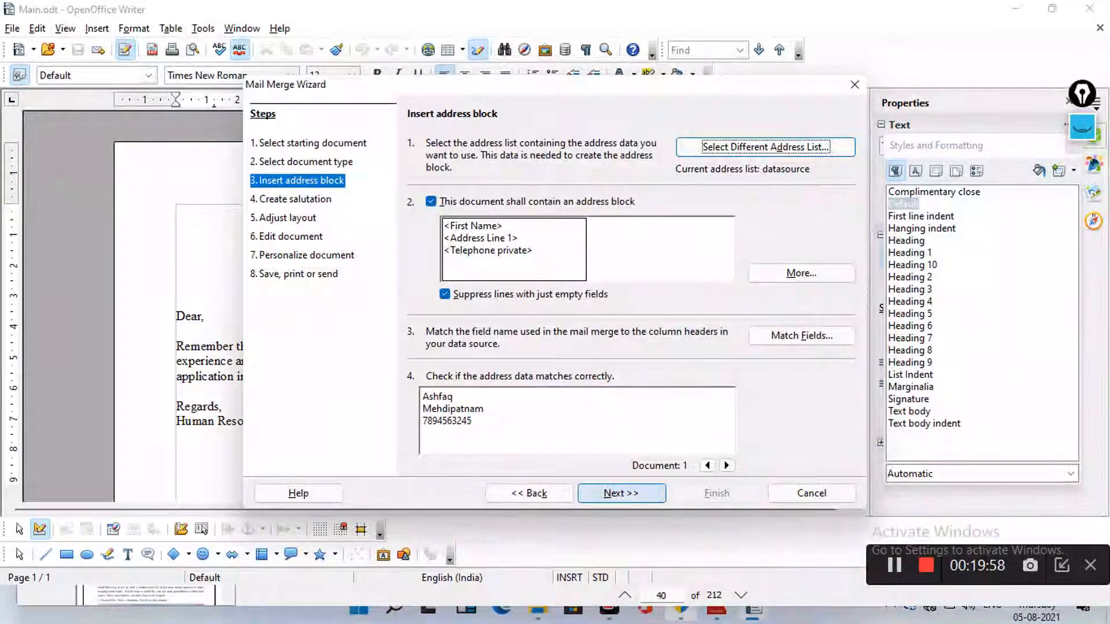
Accept datasource and skip the salutation step to reach the address block layout
key(Return)
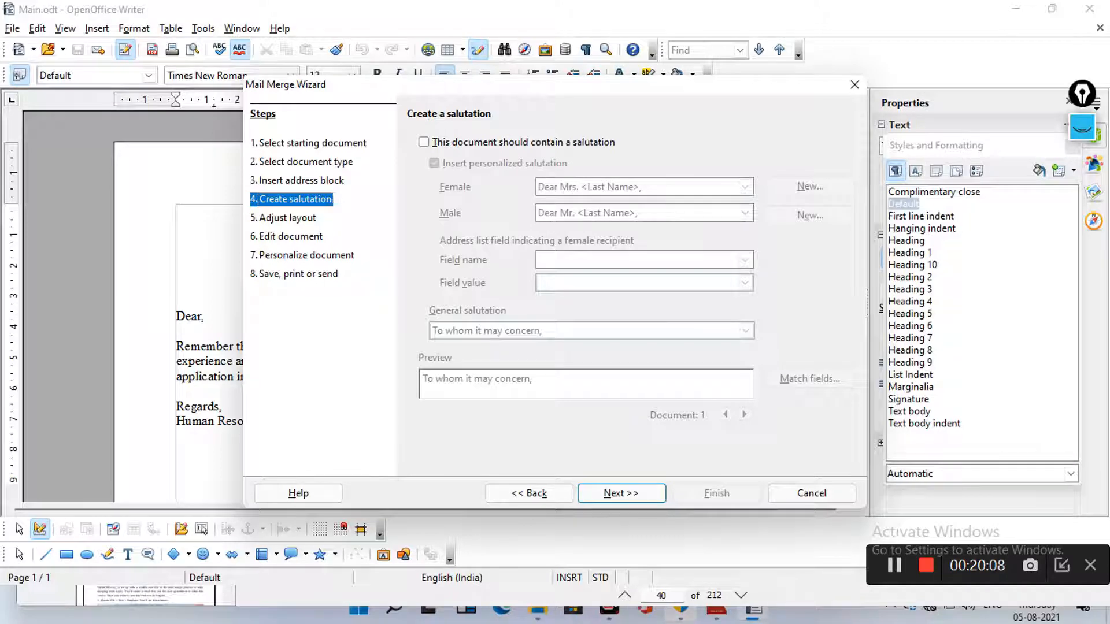
click(621, 494)
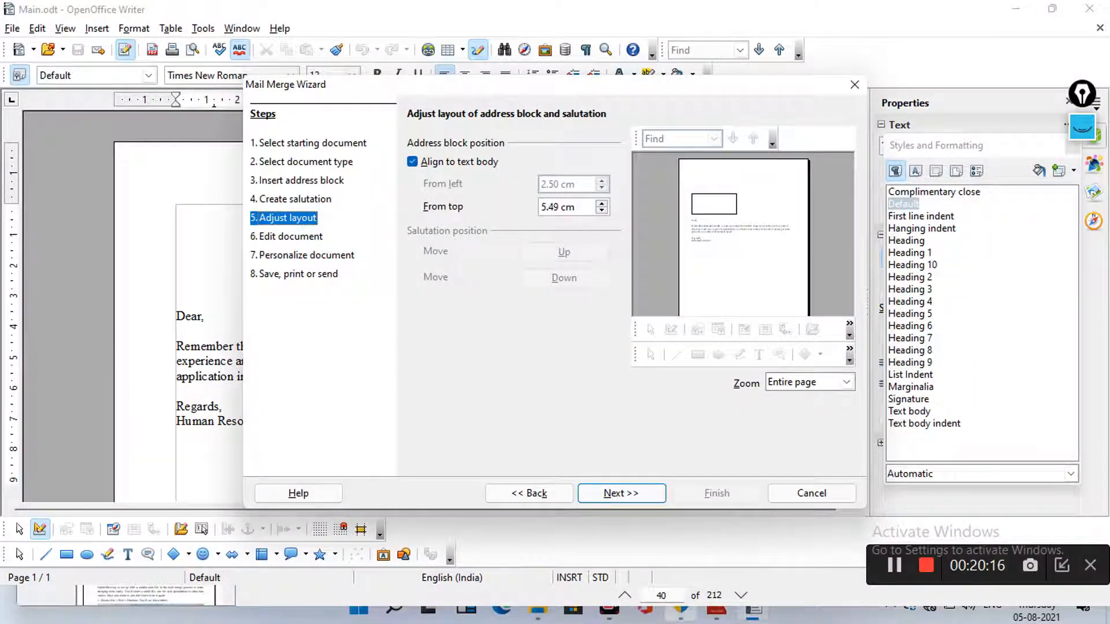
Lower the address block's From top distance to 3.69 cm and advance to the letter preview
click(601, 210)
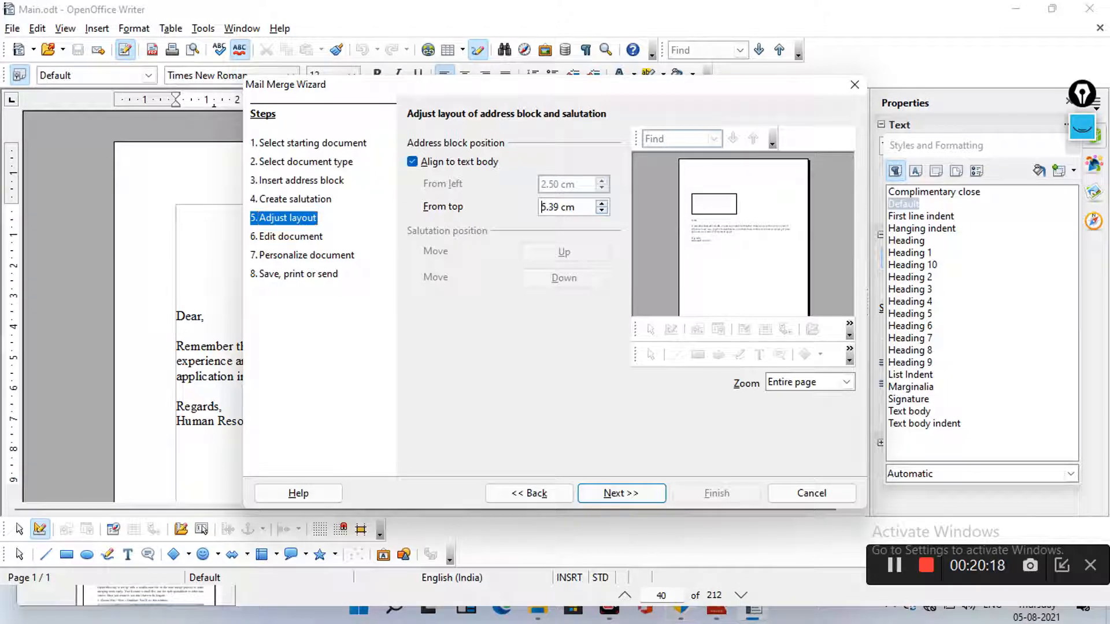
click(602, 211)
click(602, 211)
click(601, 210)
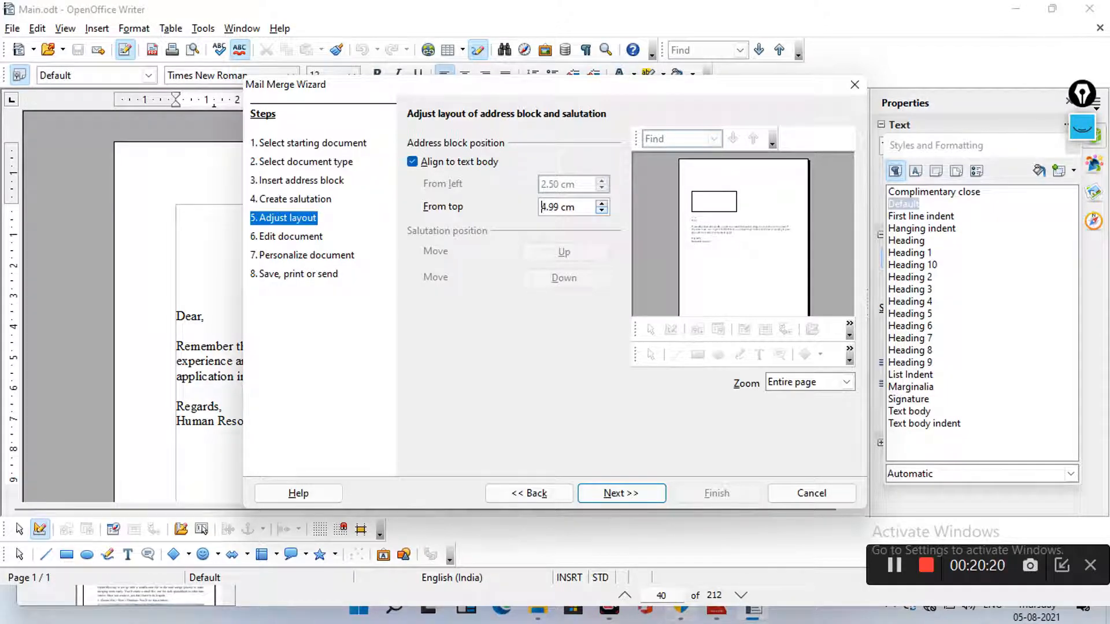
click(602, 210)
click(602, 210)
click(602, 211)
click(602, 210)
click(601, 210)
click(602, 210)
click(601, 210)
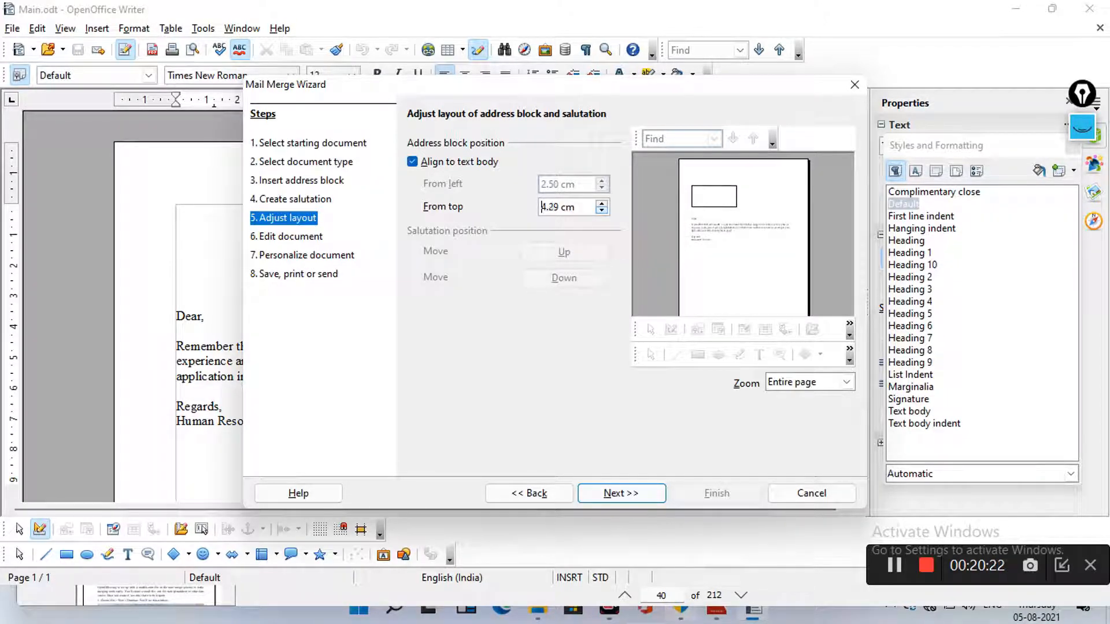
click(602, 211)
click(602, 211)
click(602, 211)
click(602, 210)
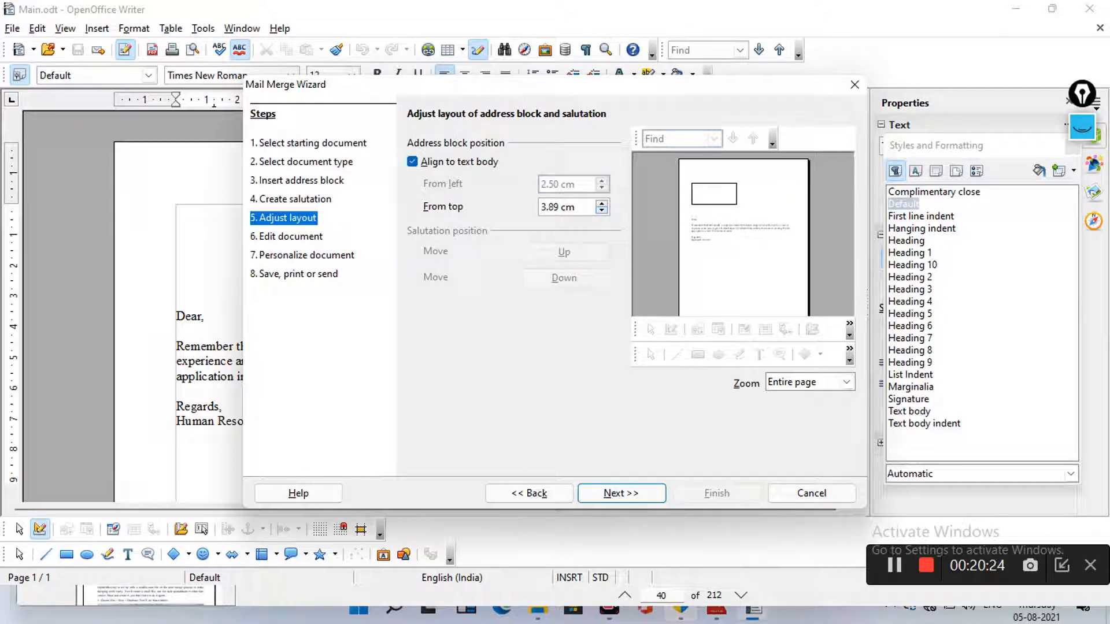
click(602, 210)
click(602, 210)
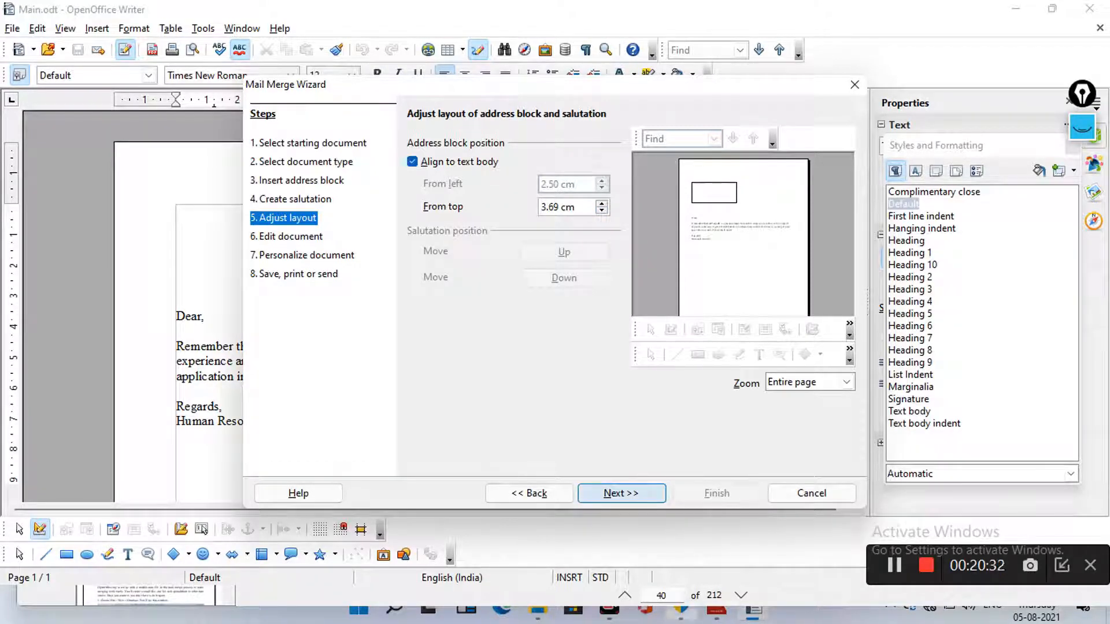
click(622, 493)
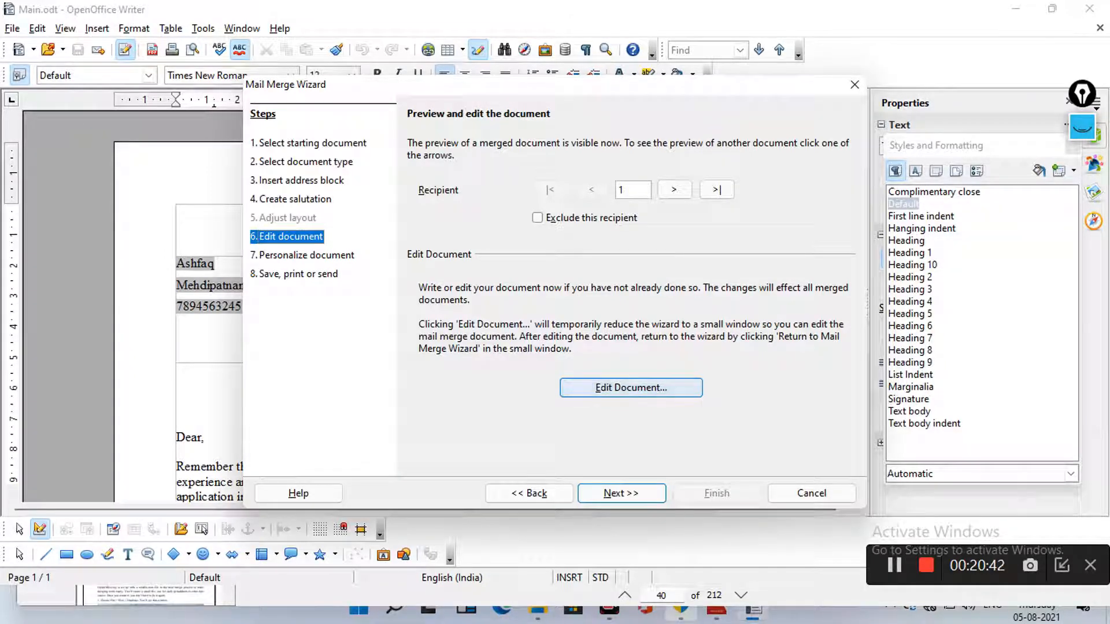
Colour the 'Regards,' and 'Human Resources.' closing lines Purple 3 in the merge letter
click(631, 387)
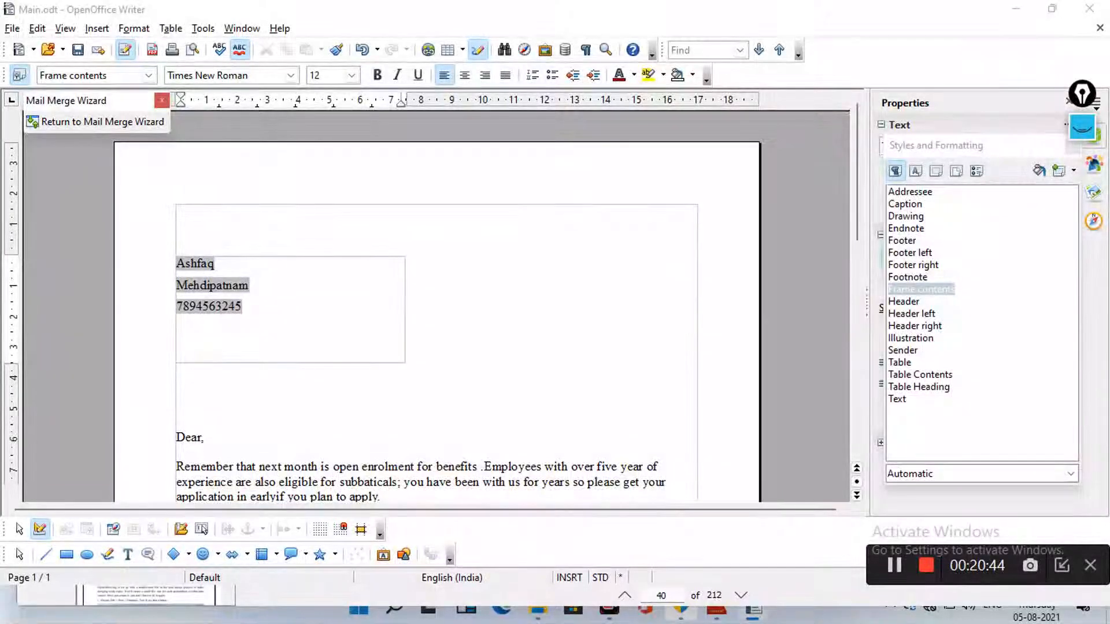
scroll(434, 306, down, 6)
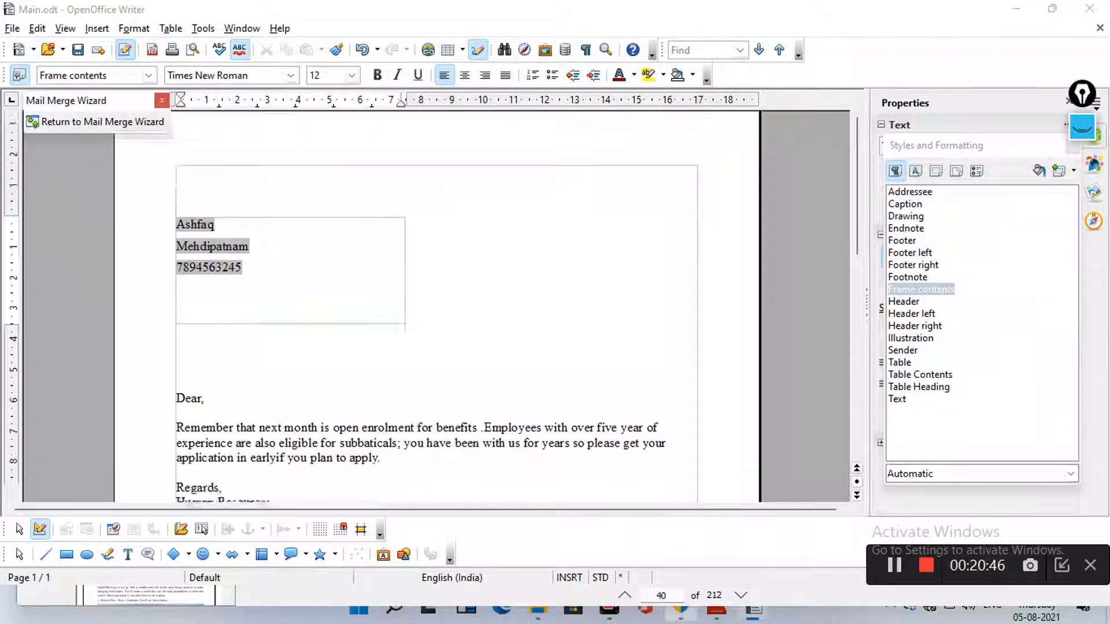
scroll(433, 306, up, 2)
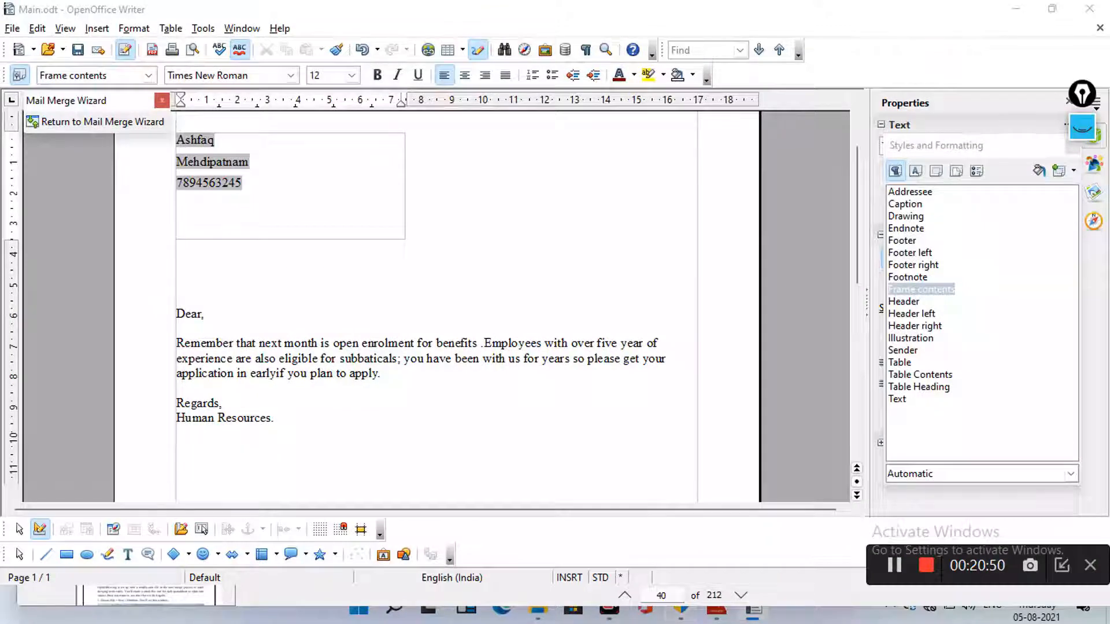
drag(177, 404, 275, 418)
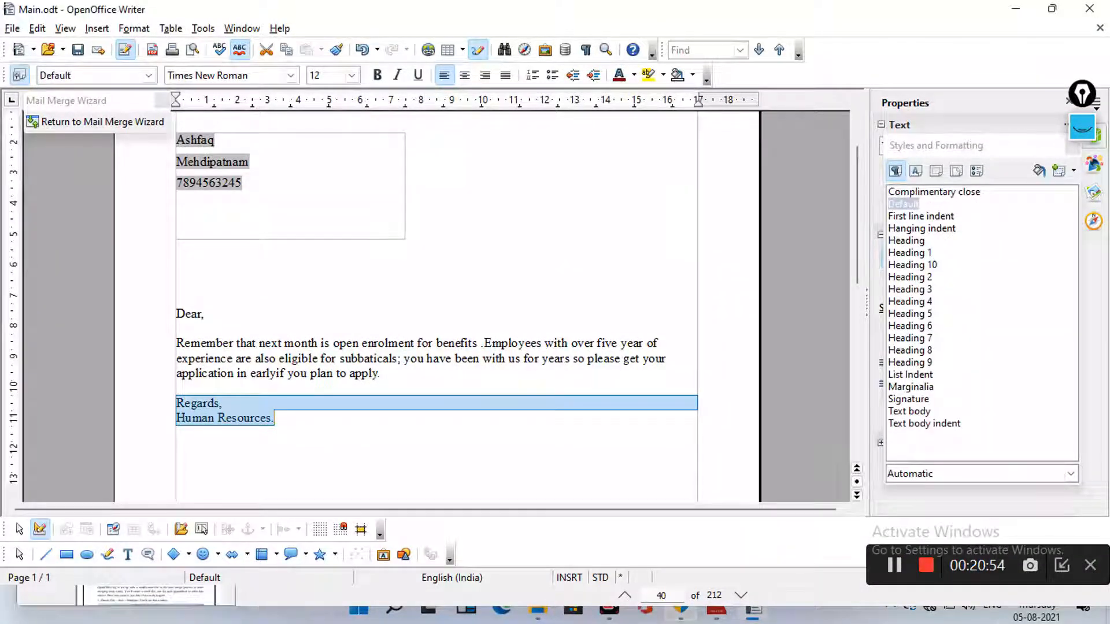
click(619, 76)
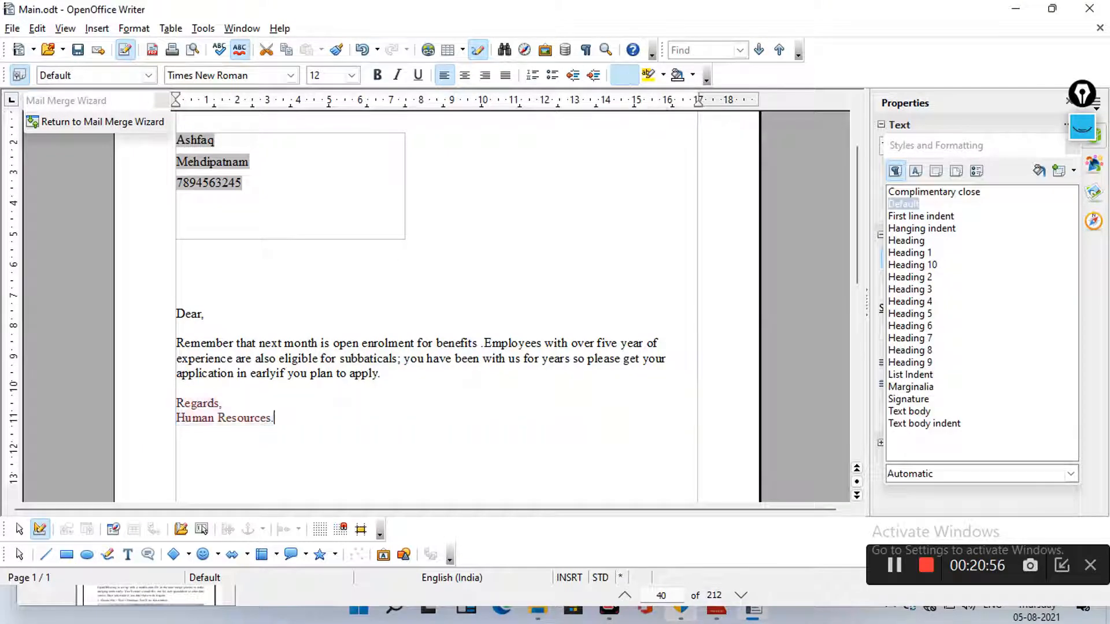
click(634, 75)
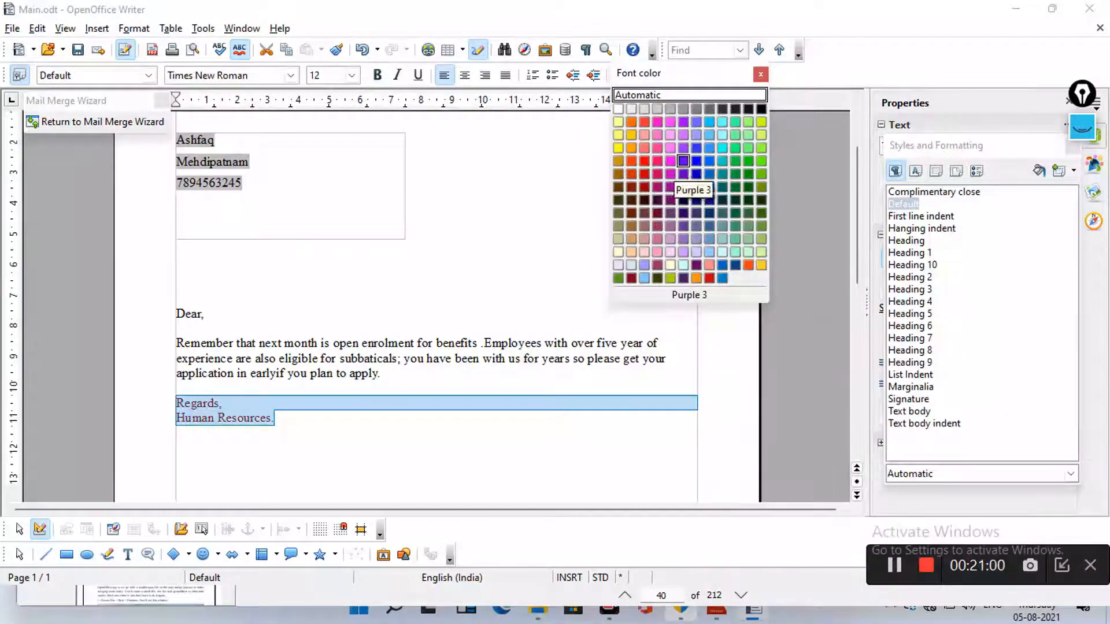
click(670, 161)
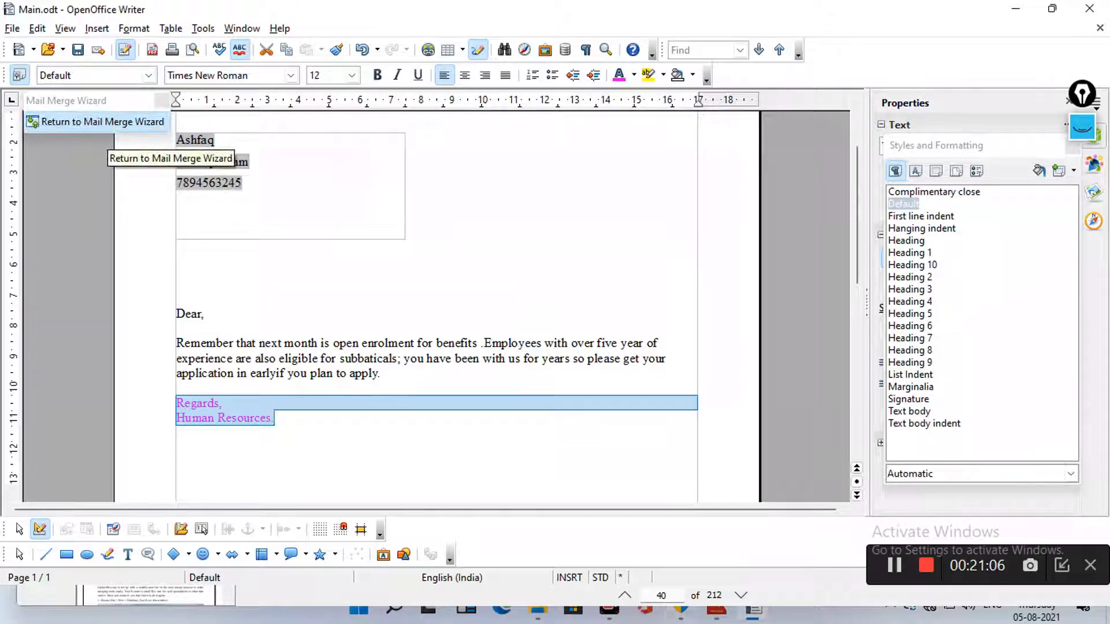
click(104, 122)
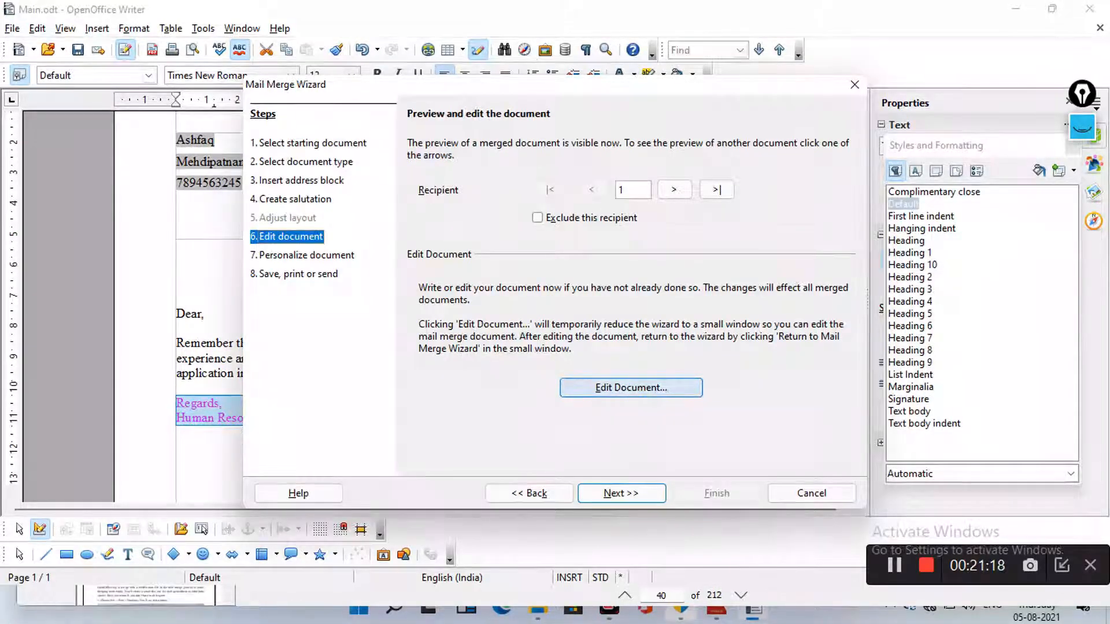
click(631, 387)
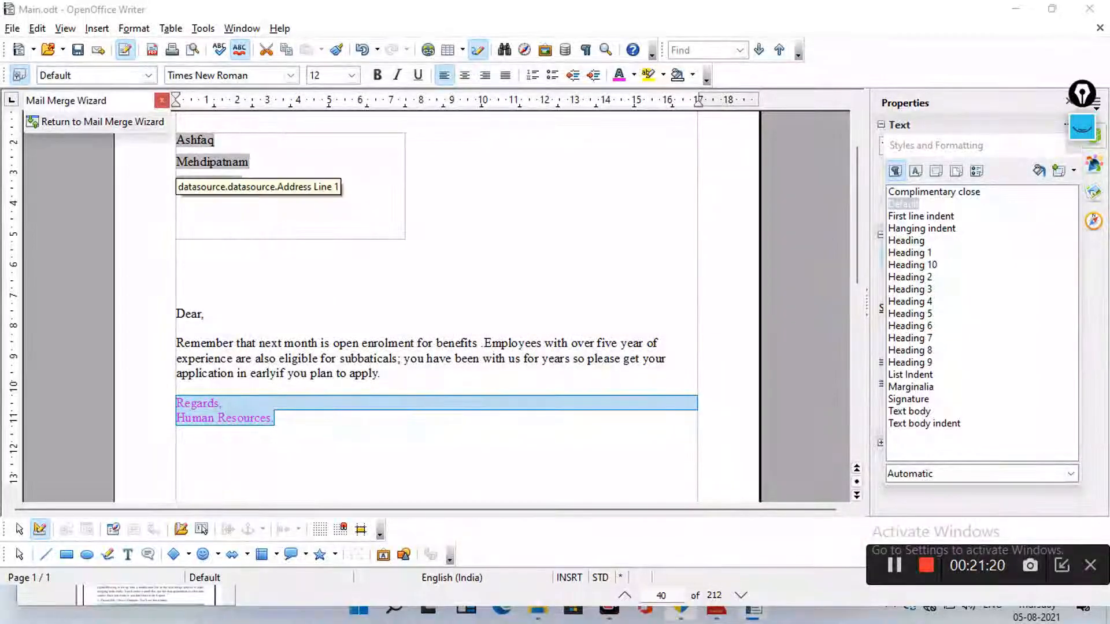
Reposition the address frame on the letter and bring the Mail Merge Wizard back
drag(176, 144, 213, 139)
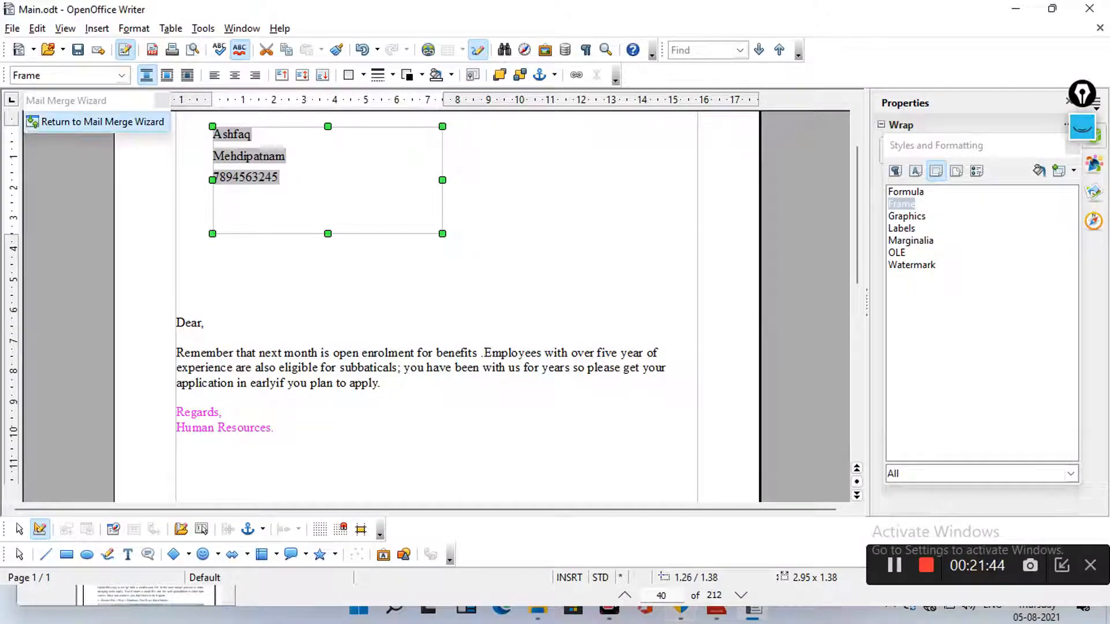
click(98, 121)
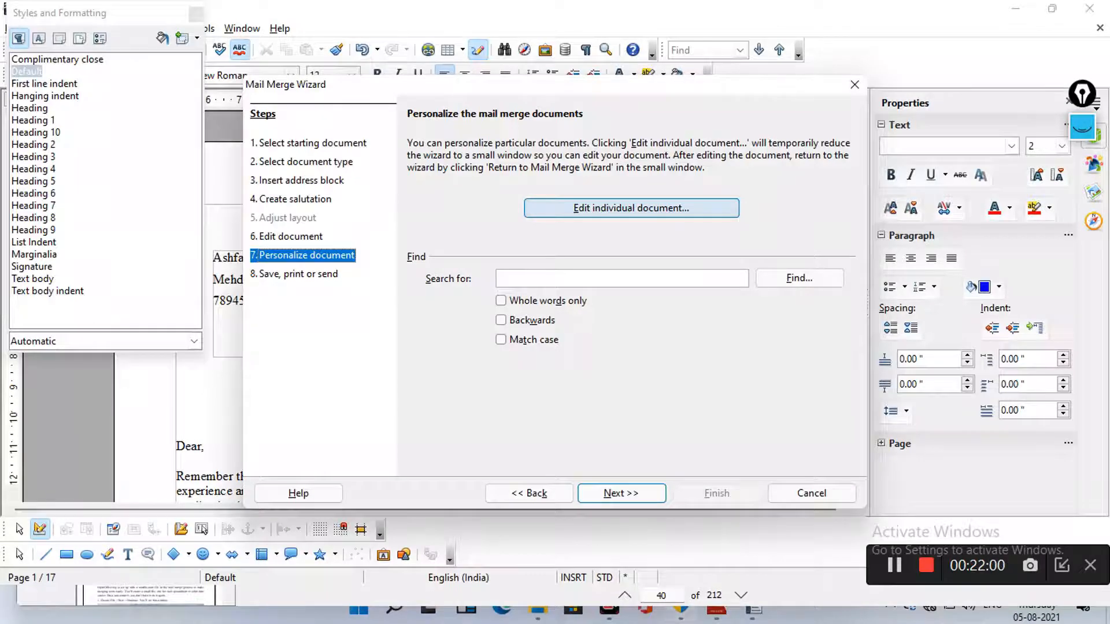
In the third of 17 merged letters, replace 'five' with 'four' and return to the wizard
click(631, 207)
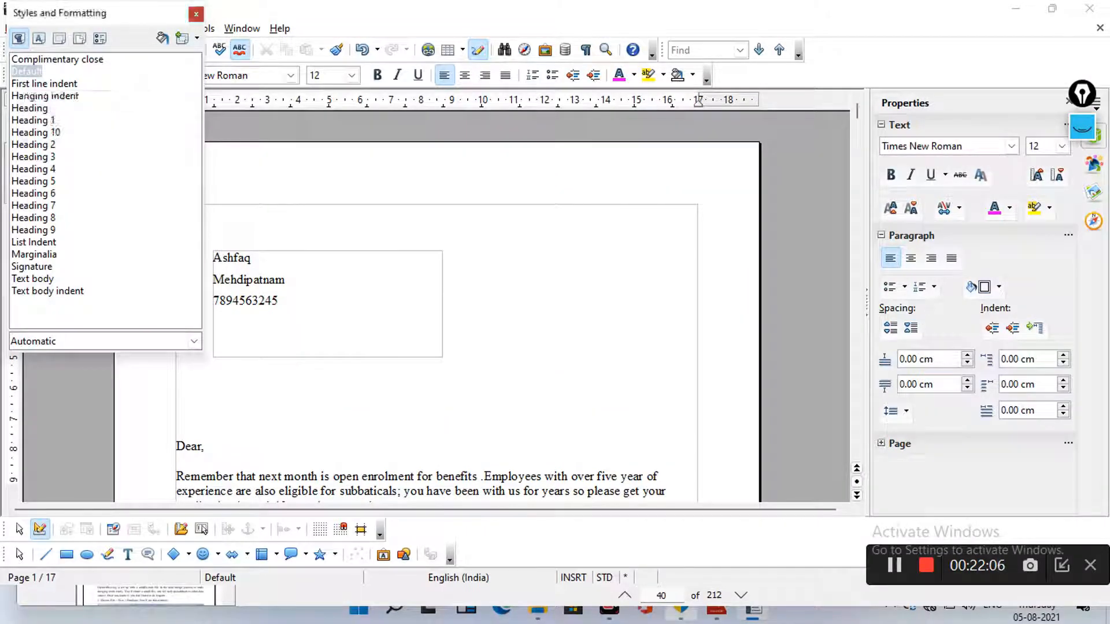
click(196, 13)
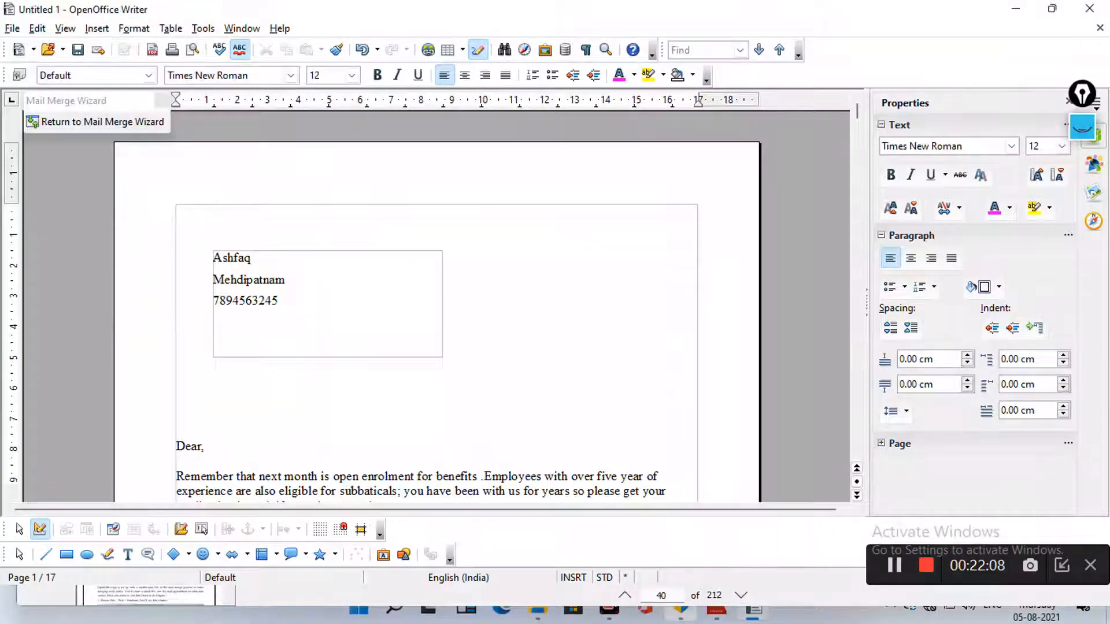
scroll(437, 307, down, 5)
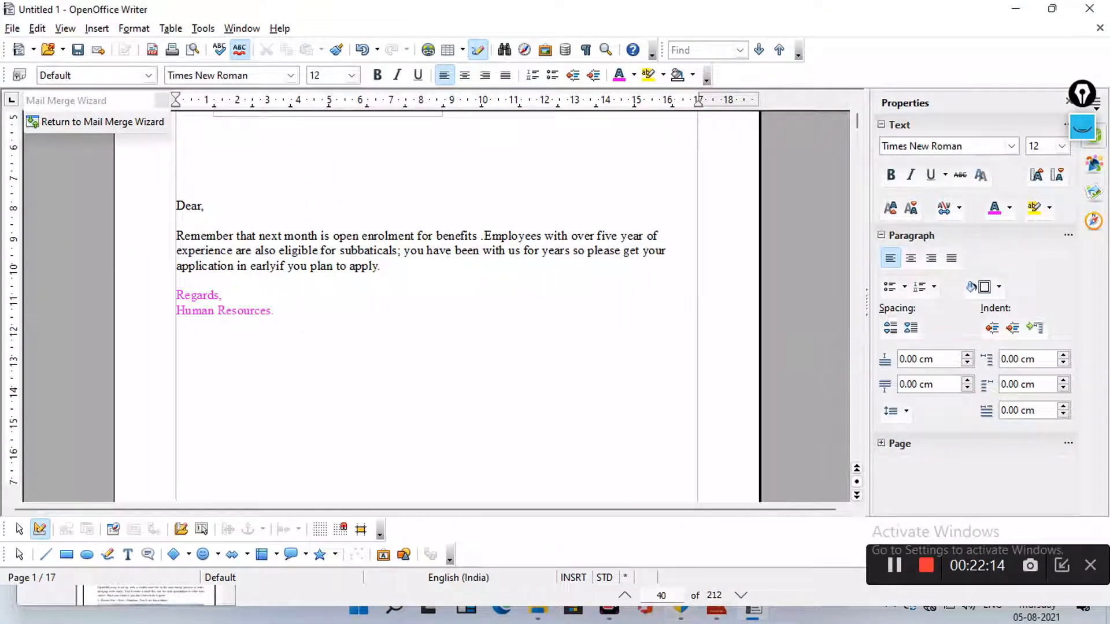
scroll(437, 307, down, 8)
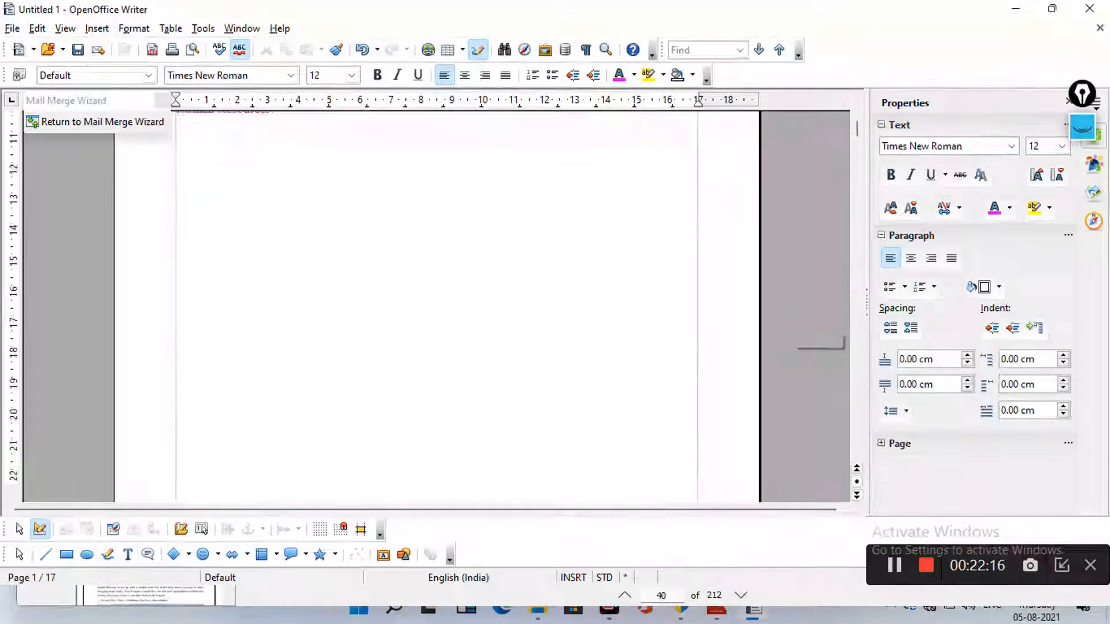
scroll(437, 306, down, 8)
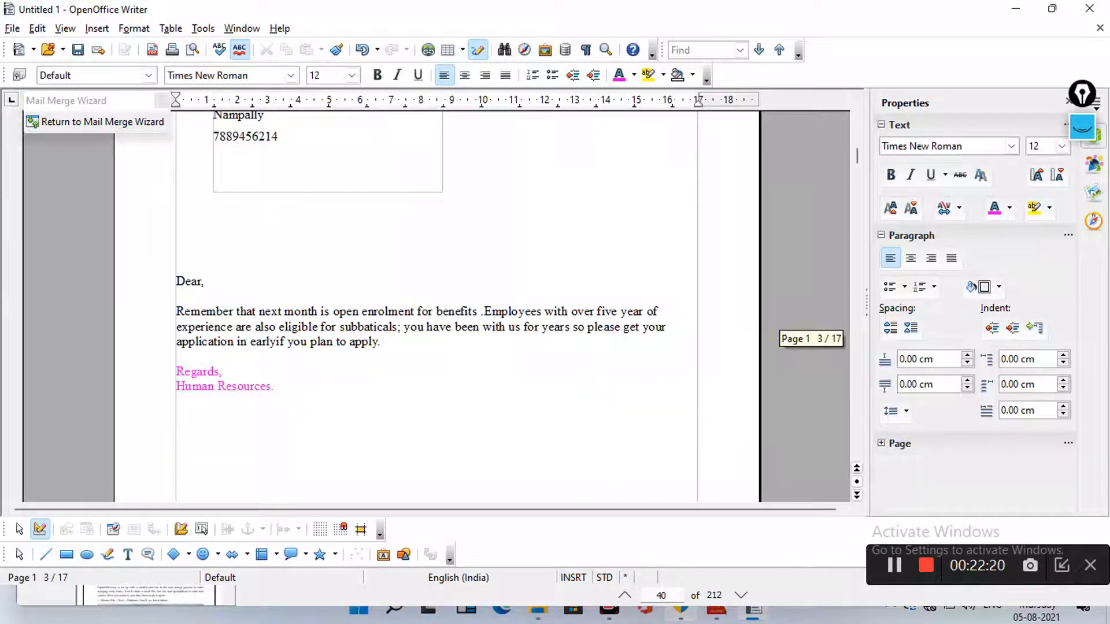
scroll(437, 306, up, 2)
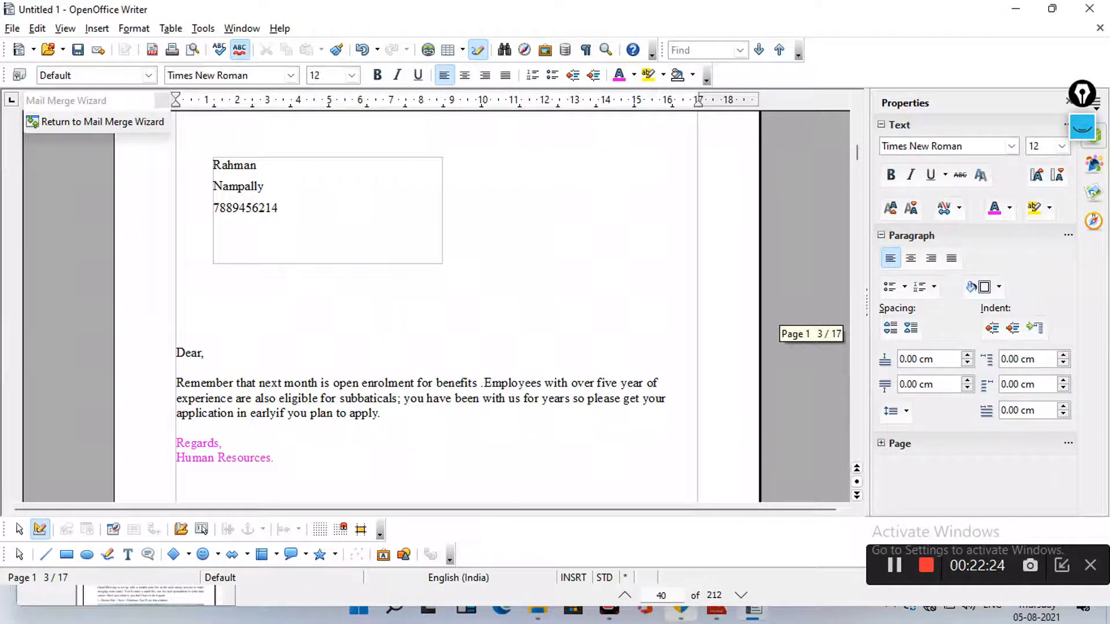
drag(596, 383, 620, 383)
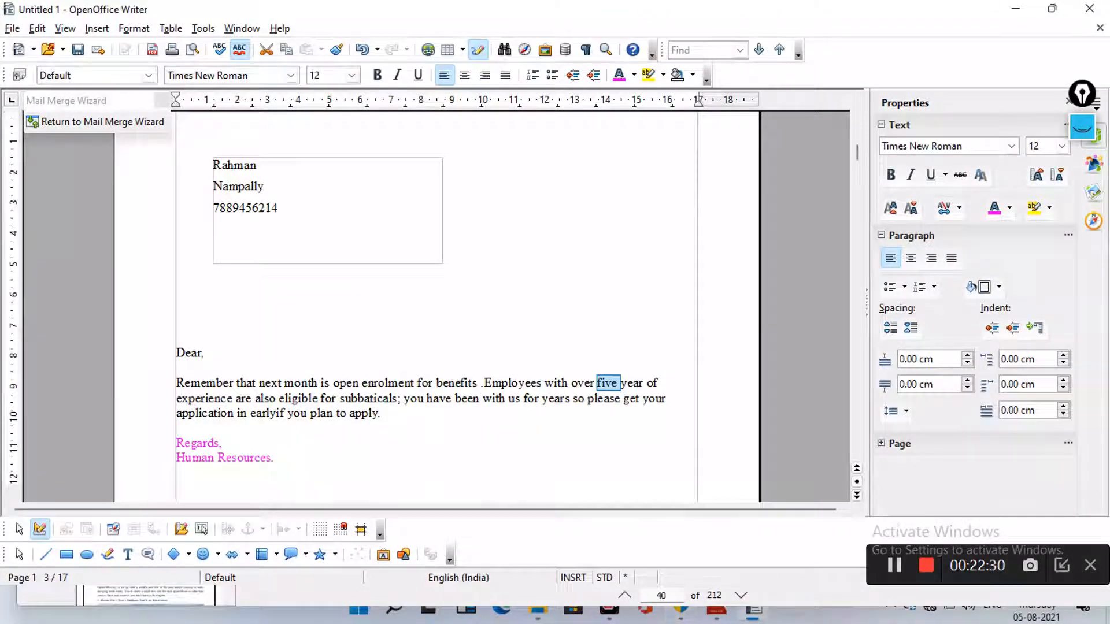
text(fo)
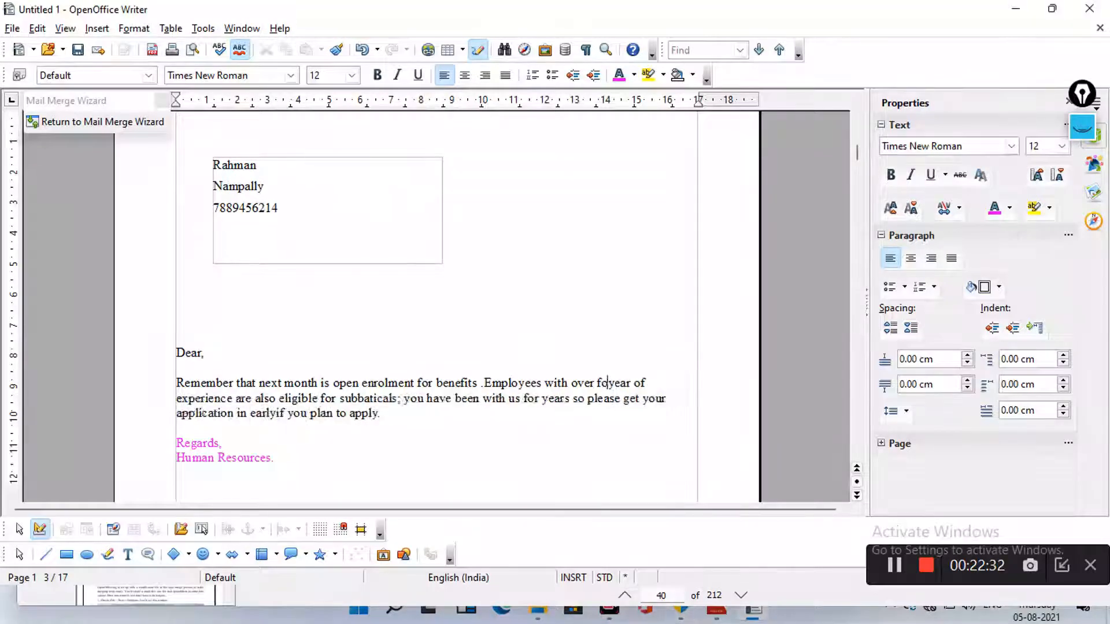
text(ur)
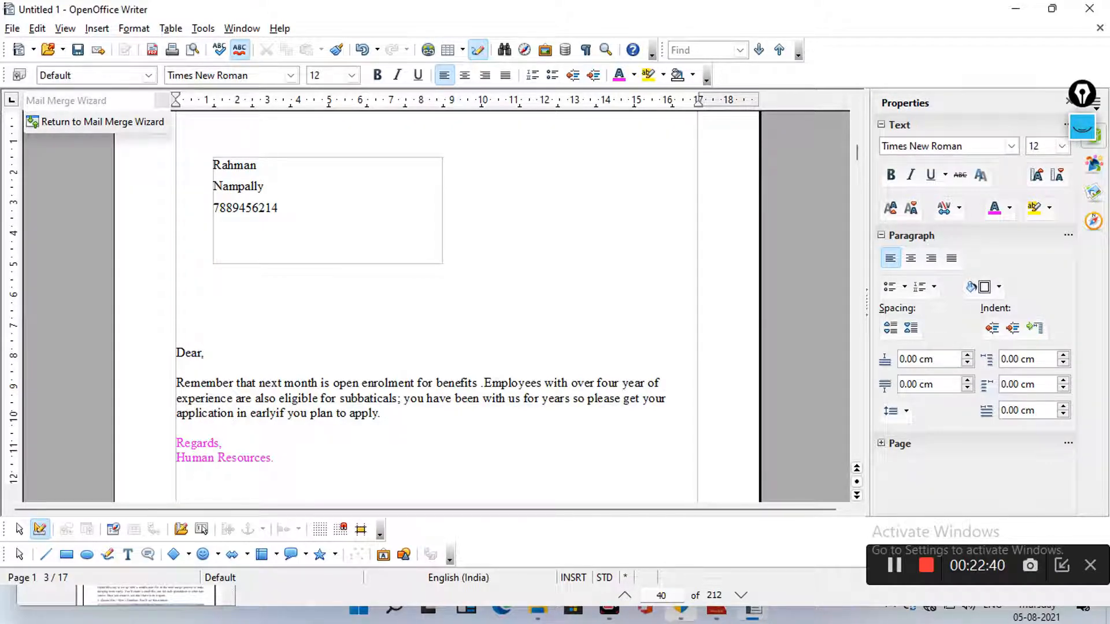
scroll(437, 306, down, 1)
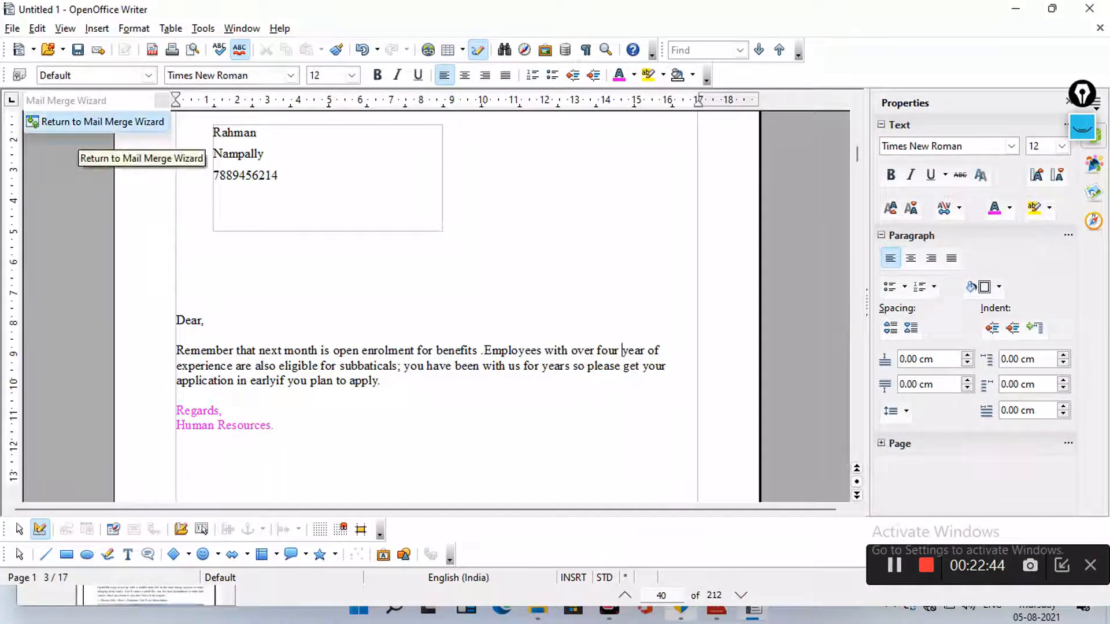
click(99, 123)
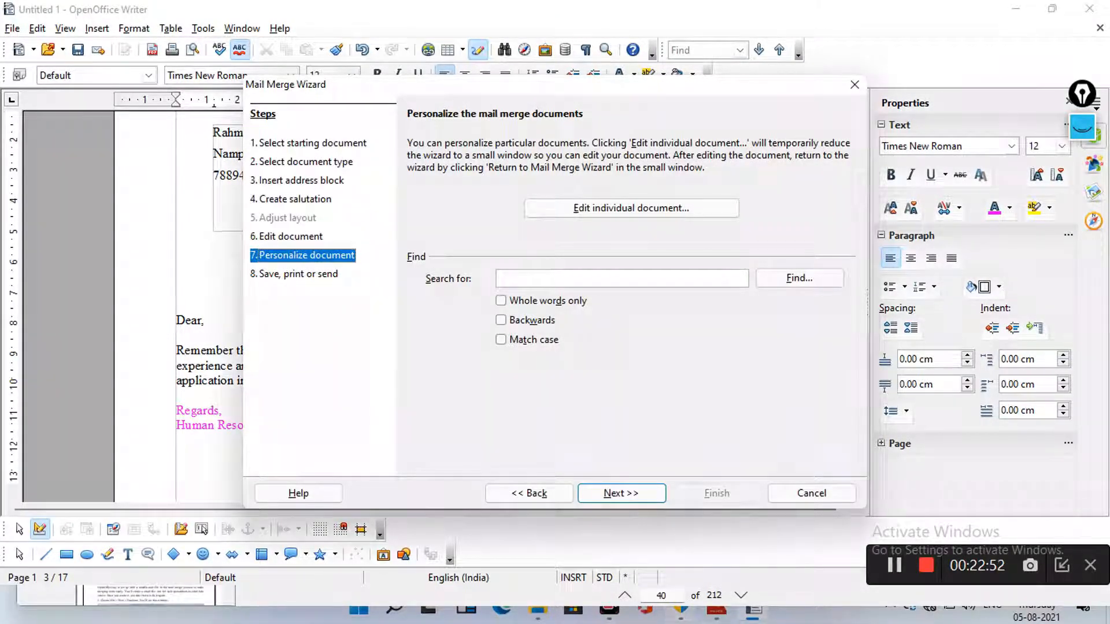
click(622, 493)
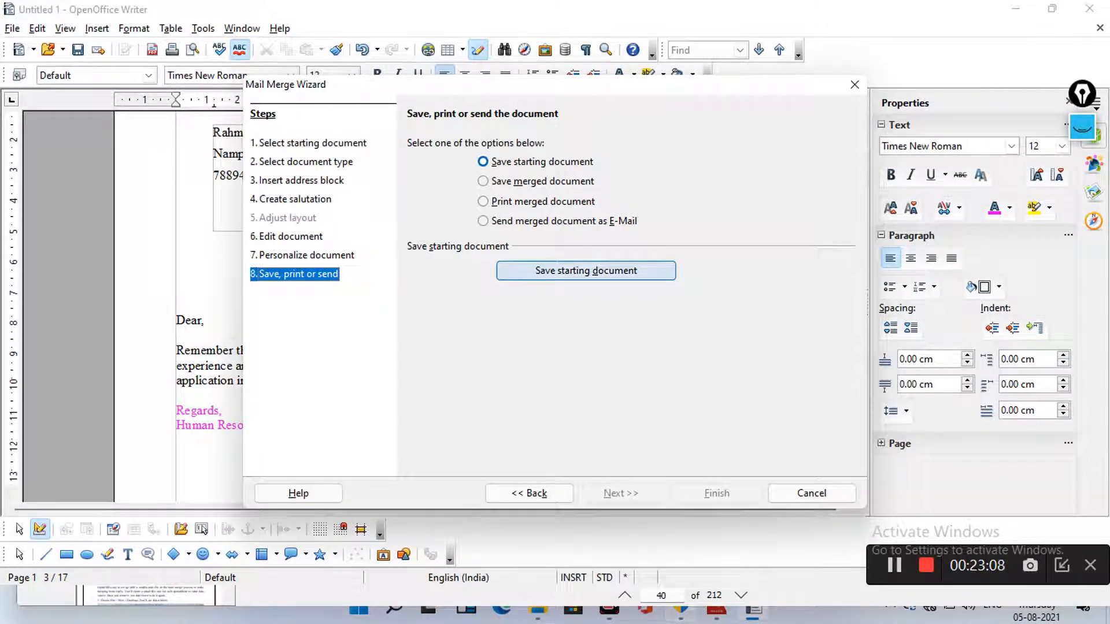
click(586, 271)
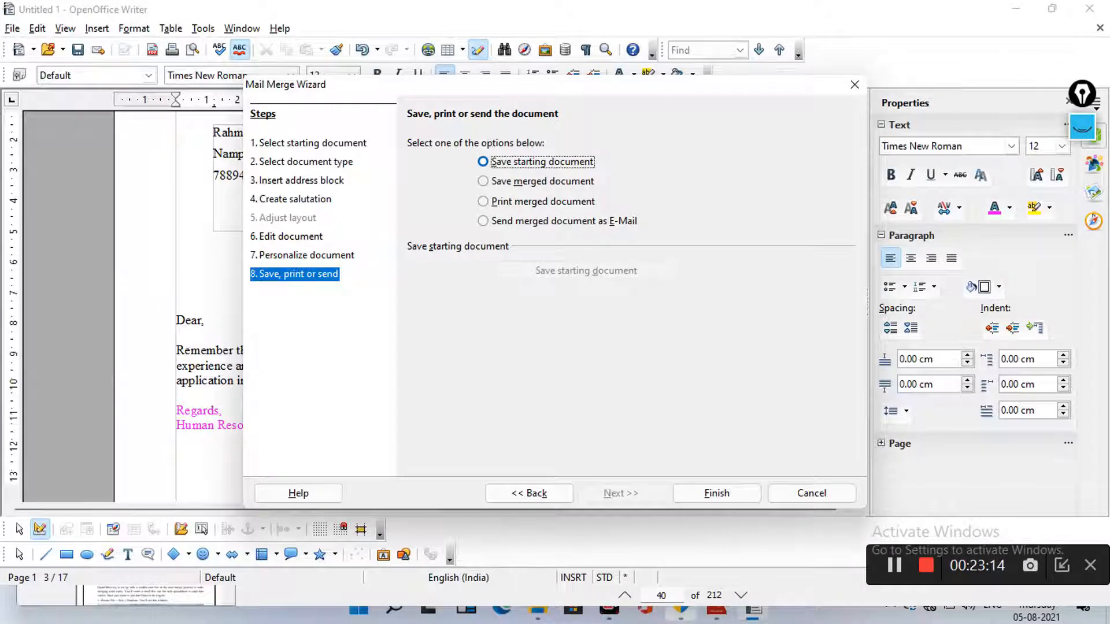
click(717, 493)
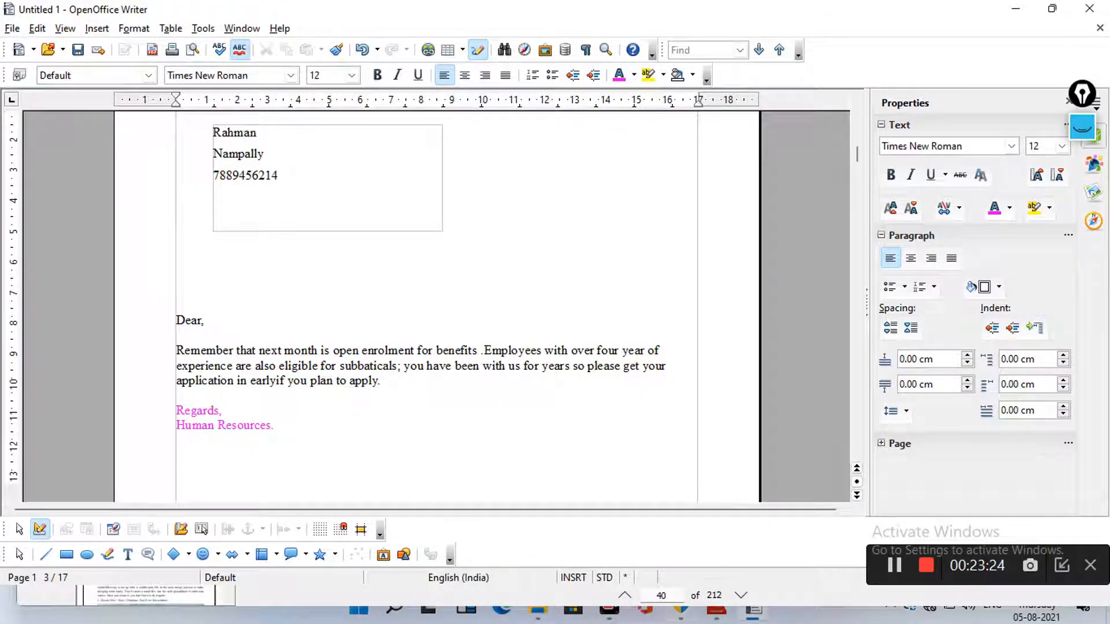
scroll(433, 306, down, 1)
scroll(434, 306, up, 3)
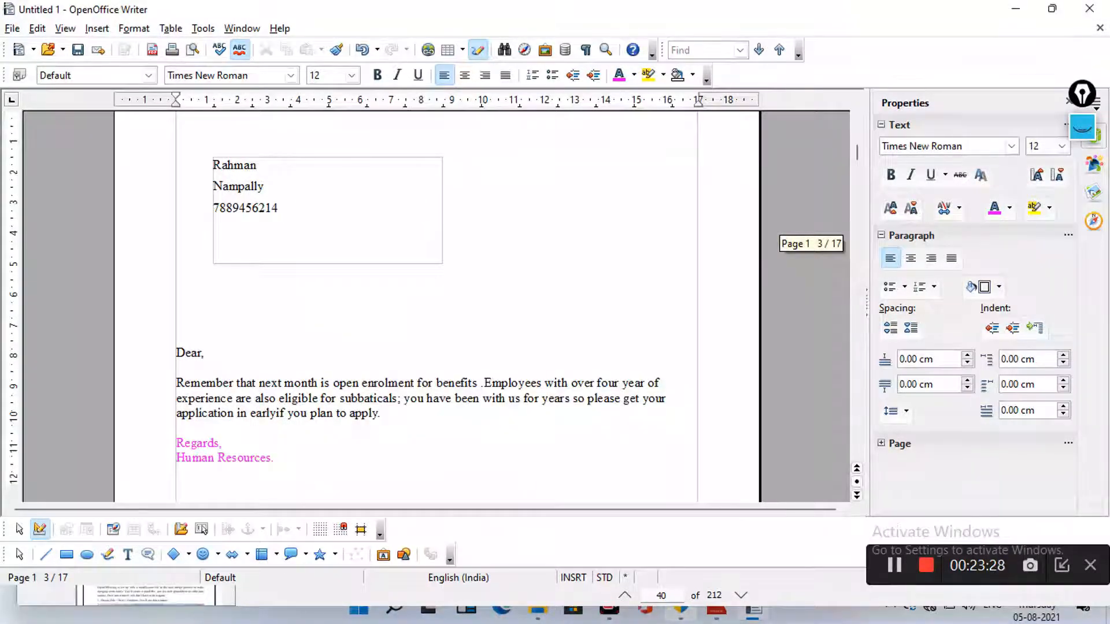
scroll(433, 307, down, 1)
scroll(433, 306, up, 4)
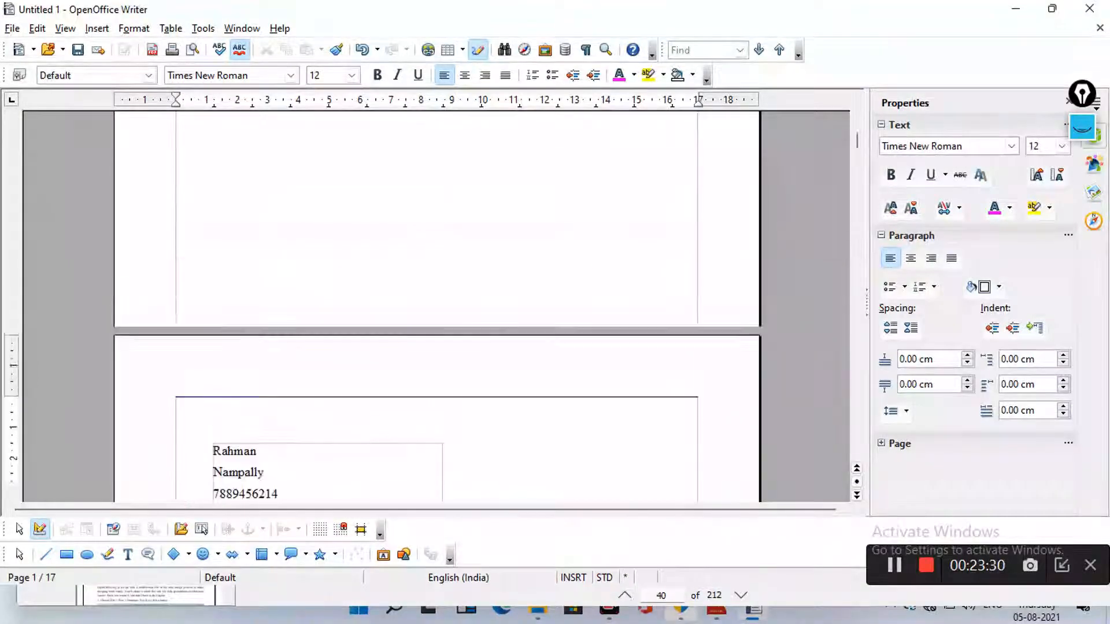
scroll(434, 306, up, 10)
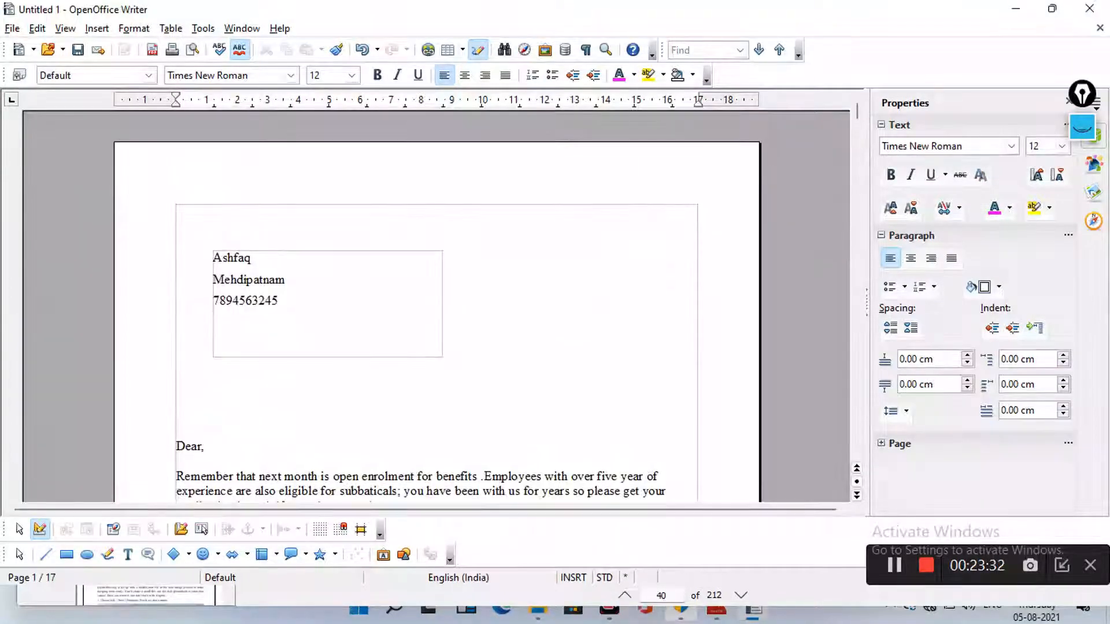
scroll(434, 307, down, 3)
scroll(433, 306, up, 3)
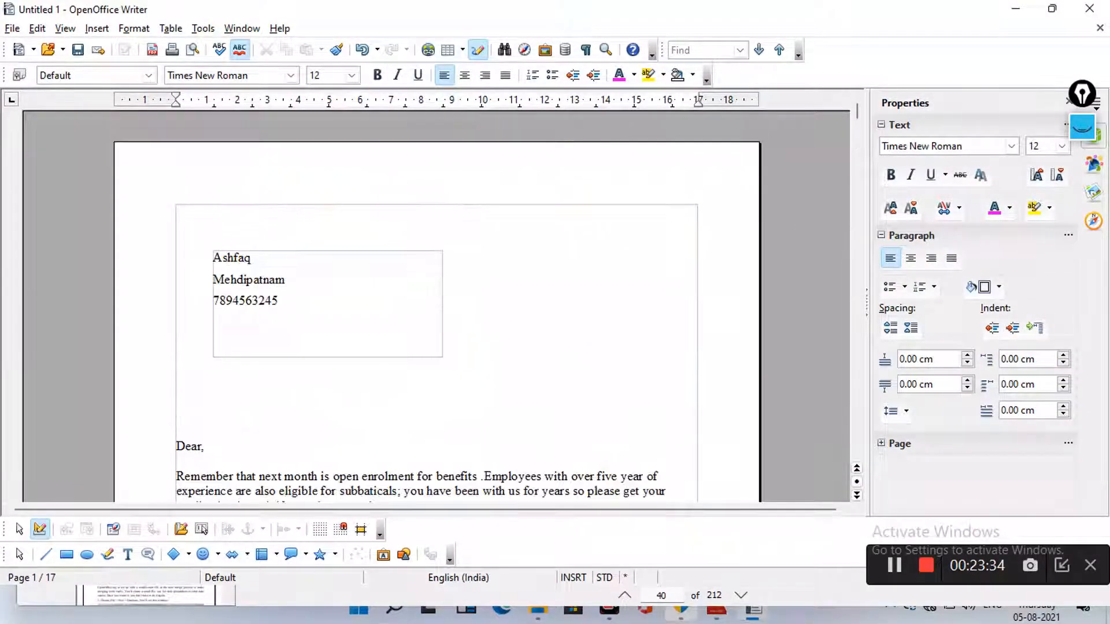
scroll(434, 307, down, 3)
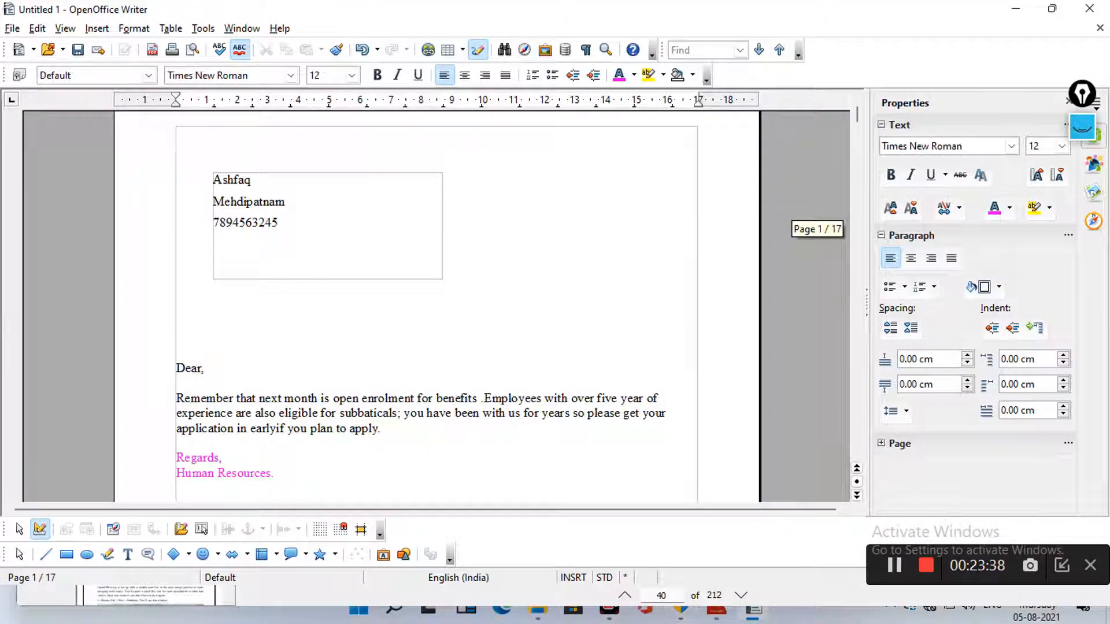
scroll(433, 306, down, 15)
scroll(433, 306, down, 10)
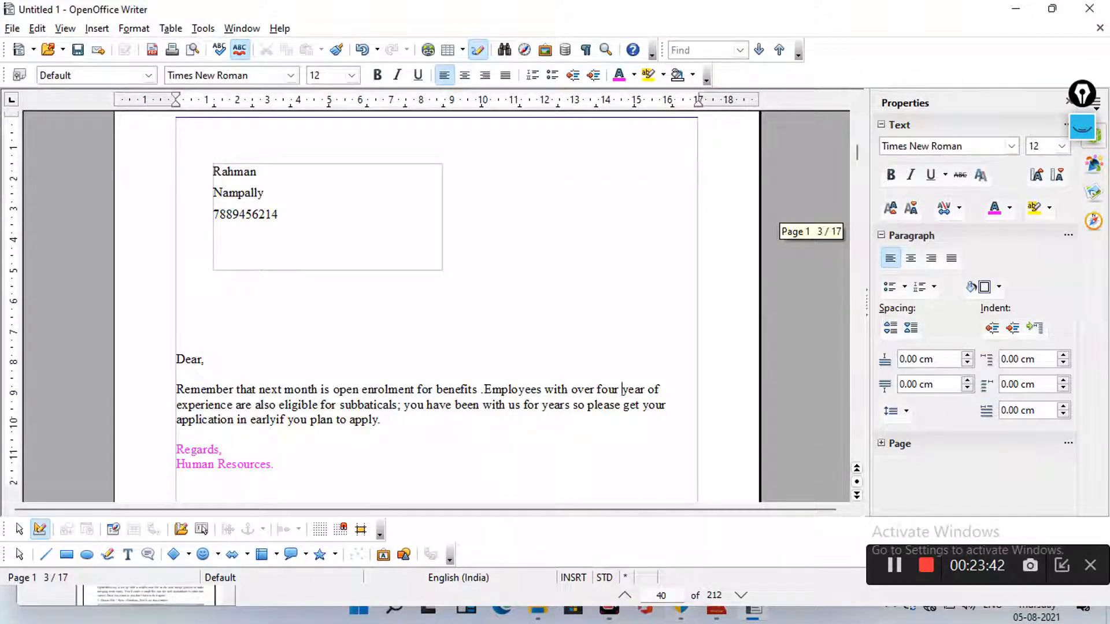
scroll(433, 306, down, 15)
scroll(433, 307, down, 10)
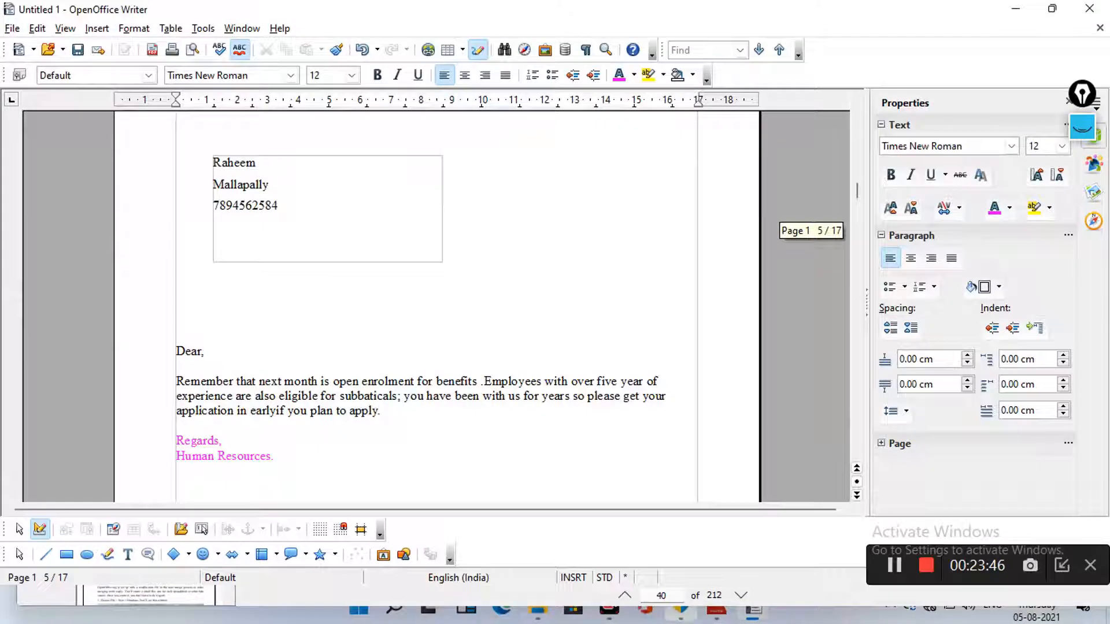
scroll(433, 306, down, 20)
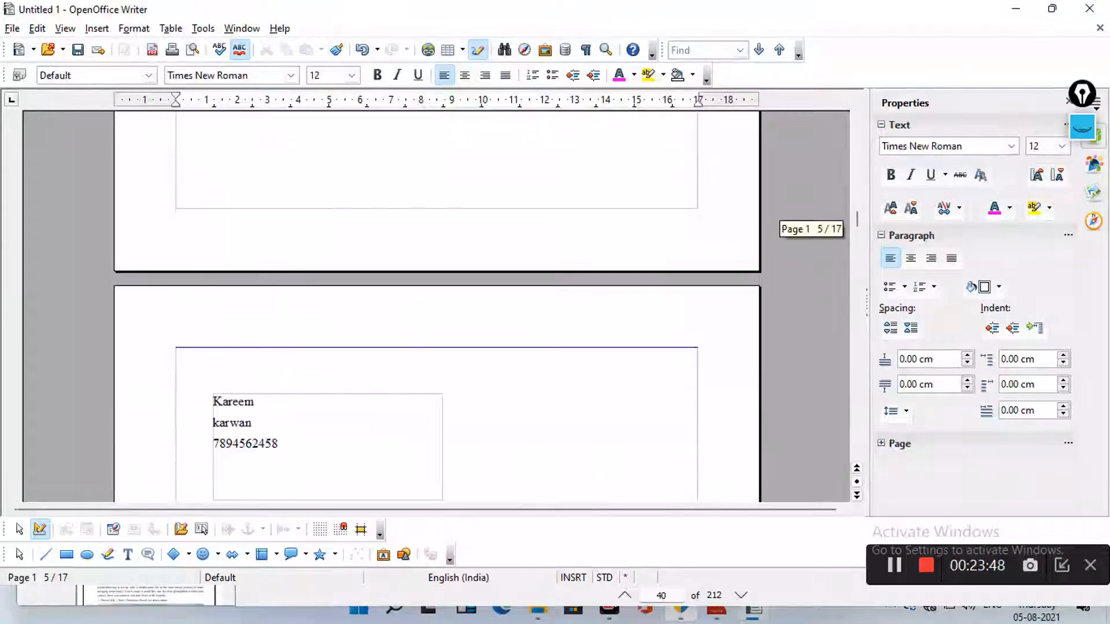
scroll(434, 306, down, 3)
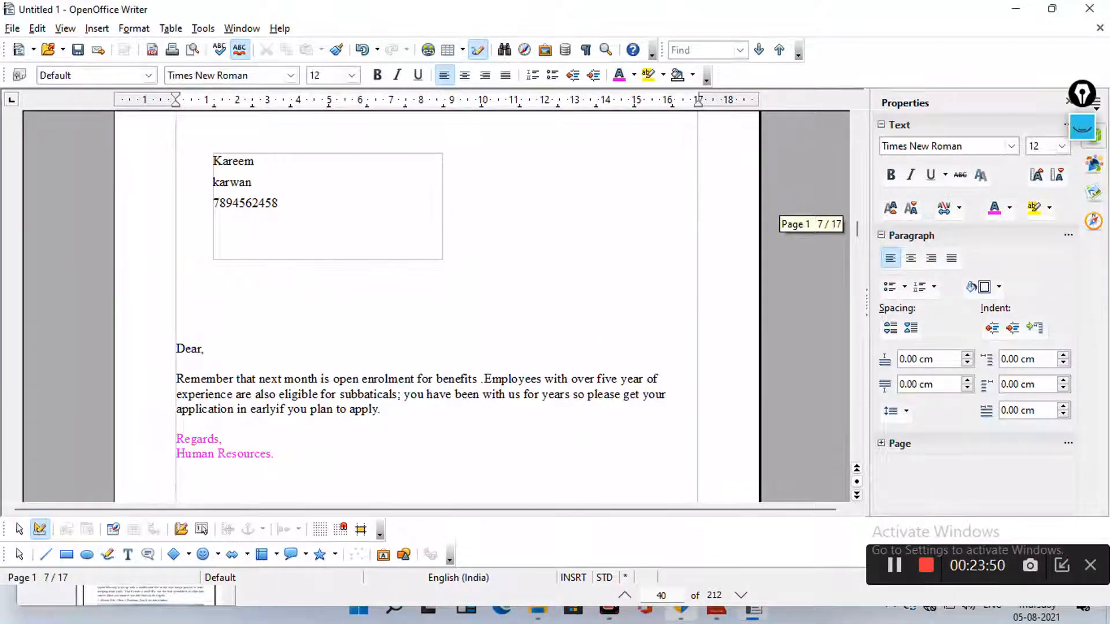
scroll(434, 307, down, 20)
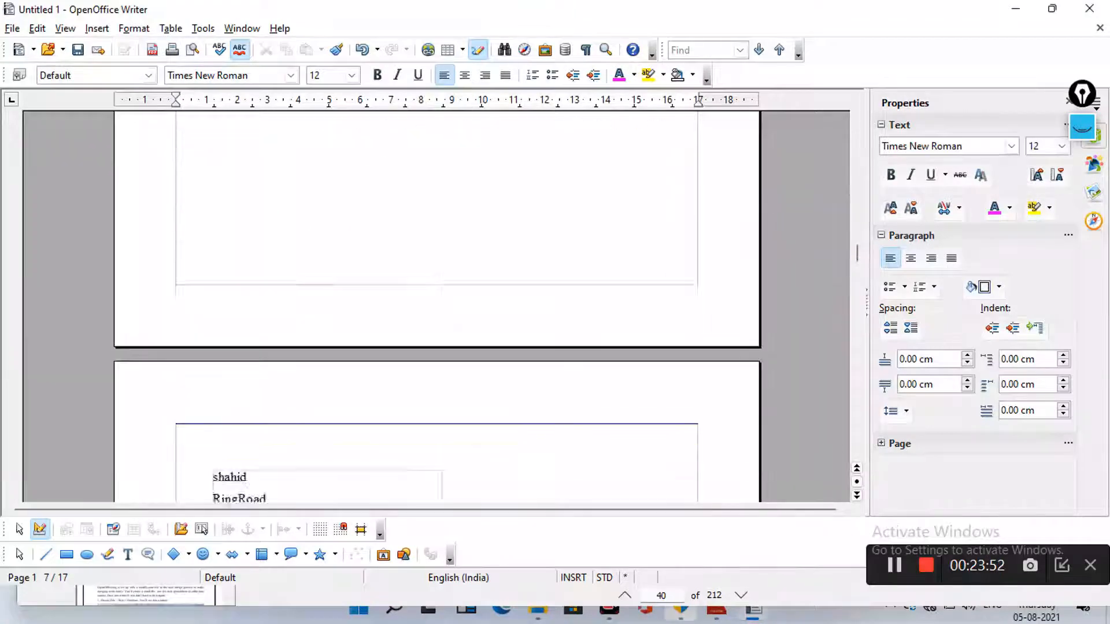
scroll(434, 306, down, 3)
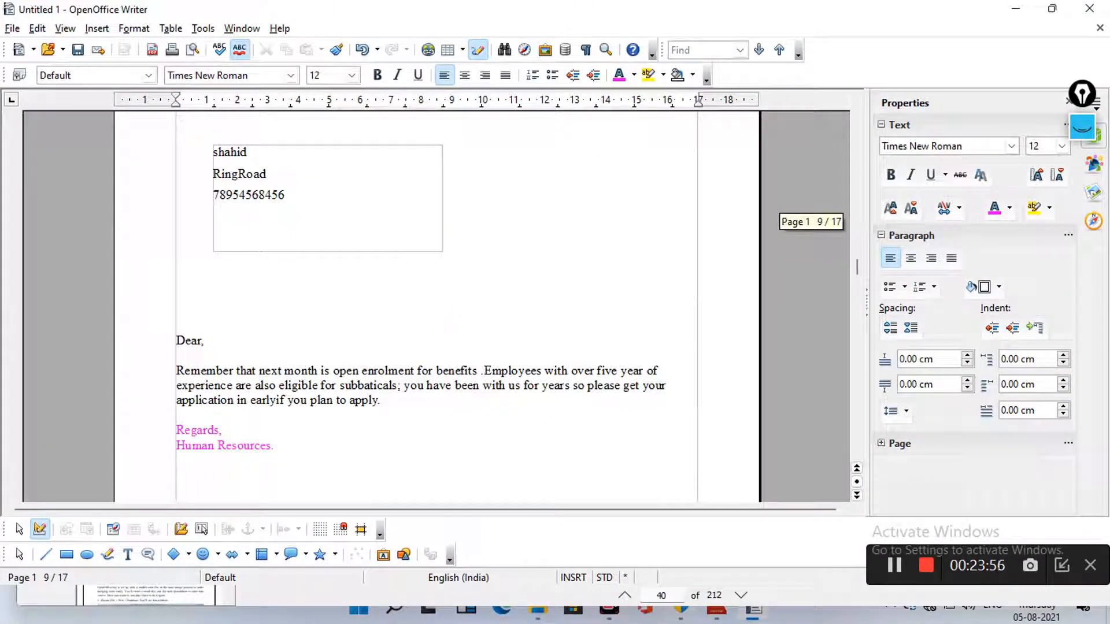
scroll(436, 306, down, 15)
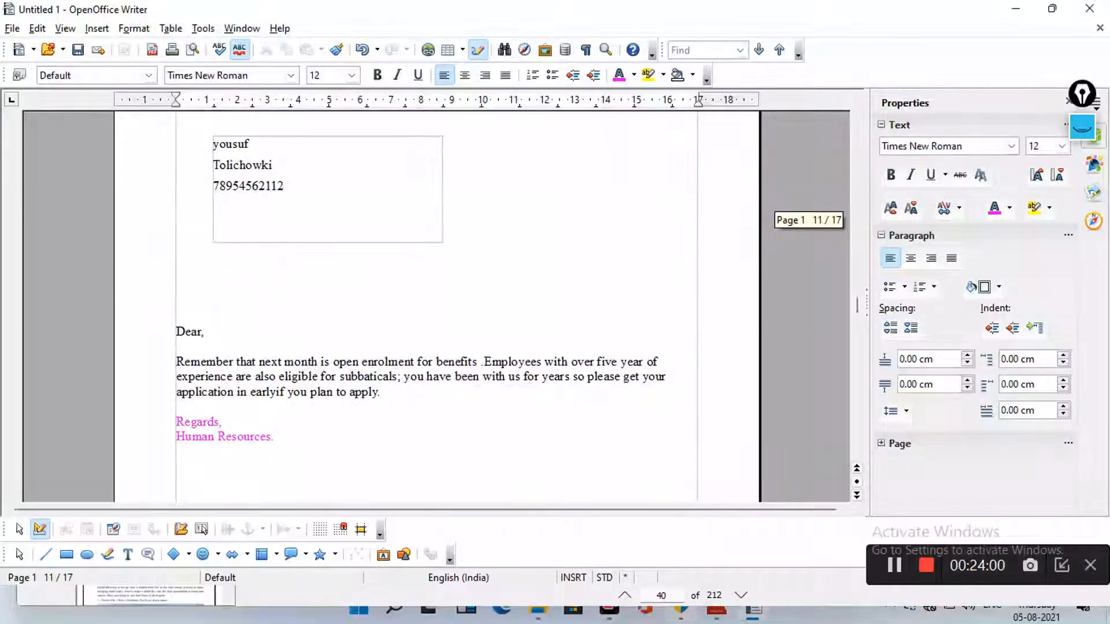
scroll(437, 306, down, 15)
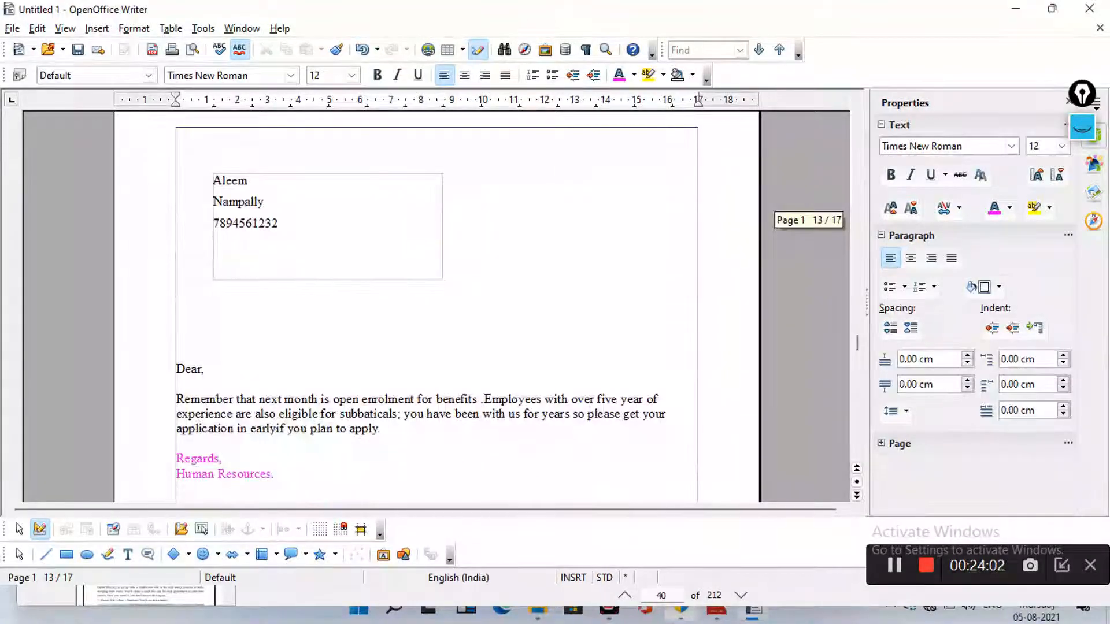
scroll(437, 306, down, 15)
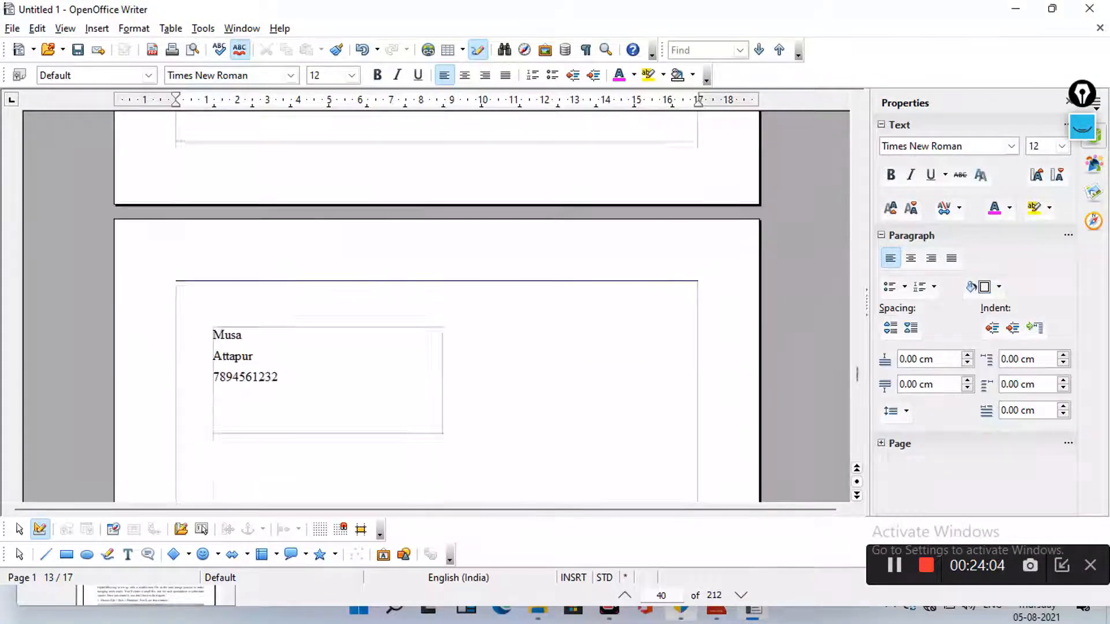
scroll(436, 306, down, 5)
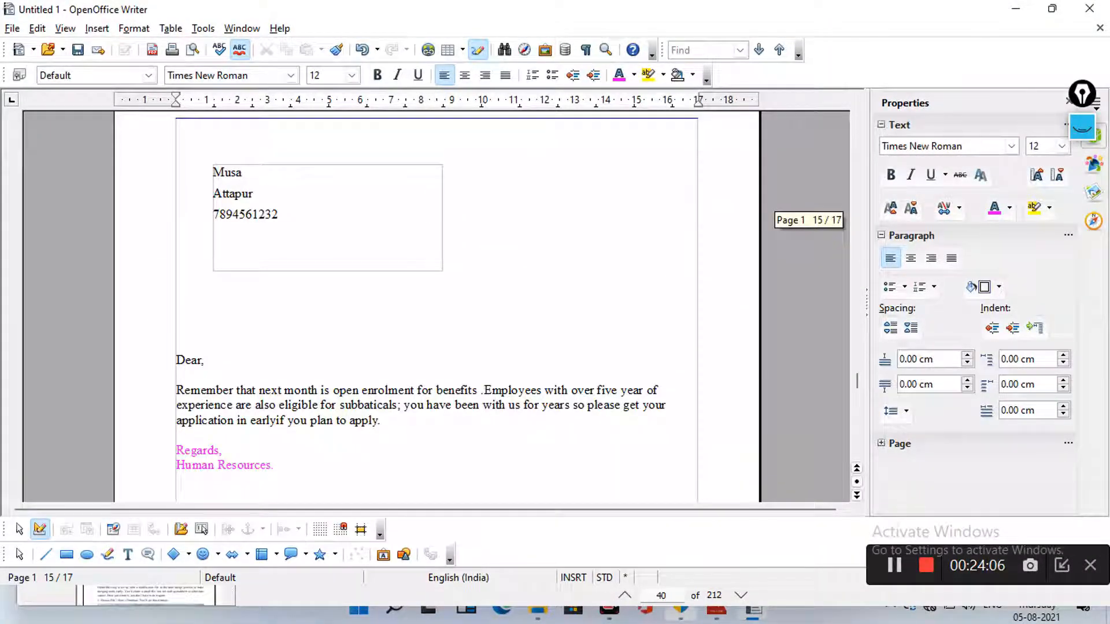
scroll(437, 306, down, 13)
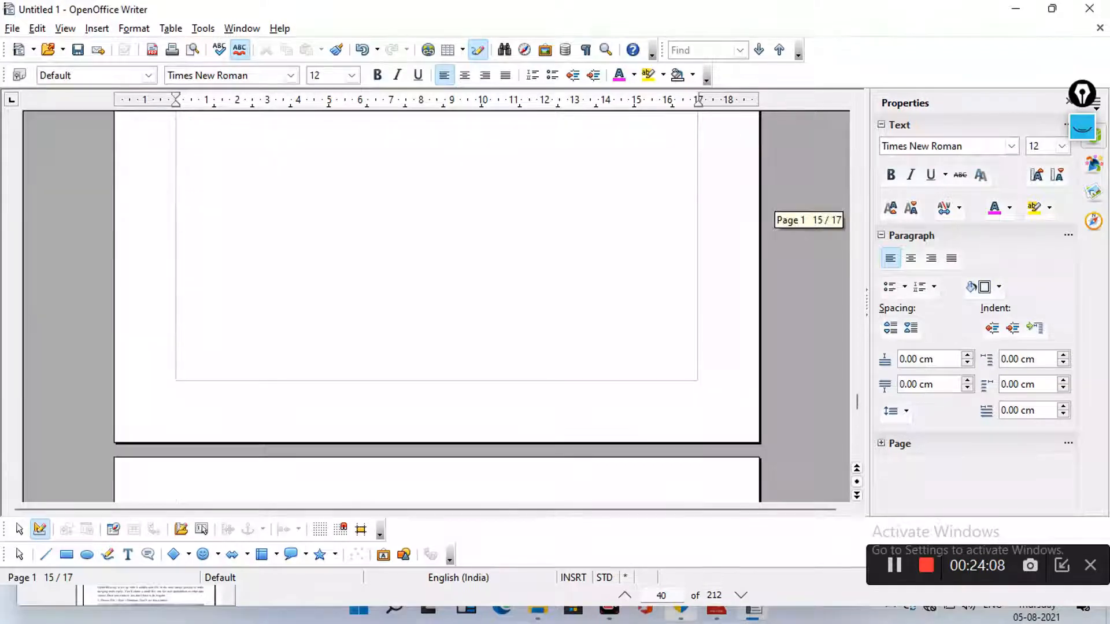
scroll(436, 306, down, 4)
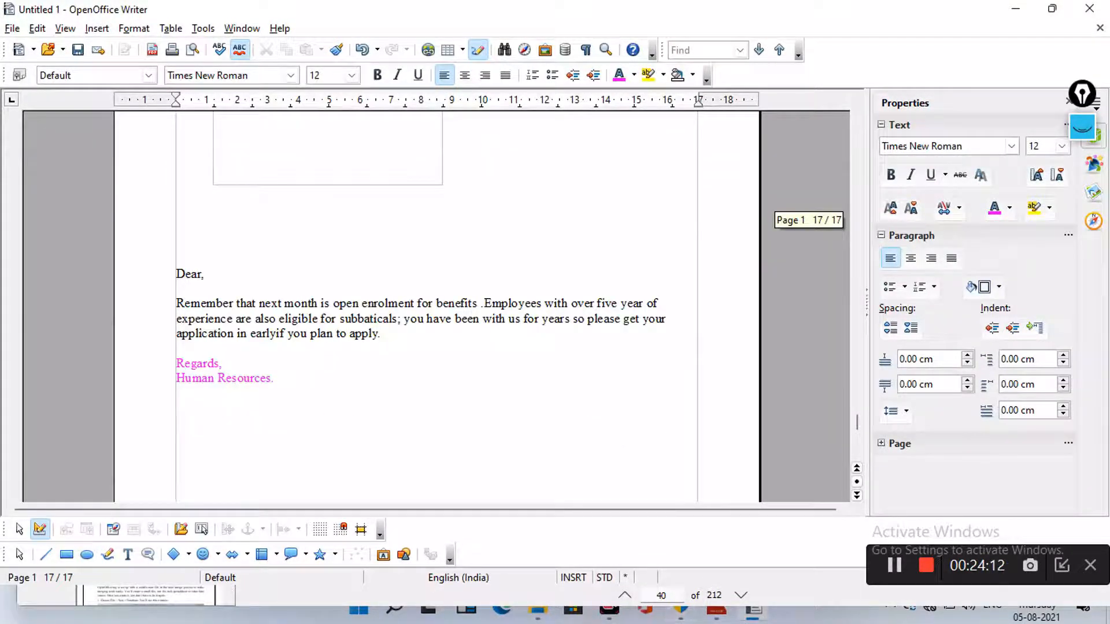
scroll(436, 306, up, 5)
scroll(437, 307, down, 4)
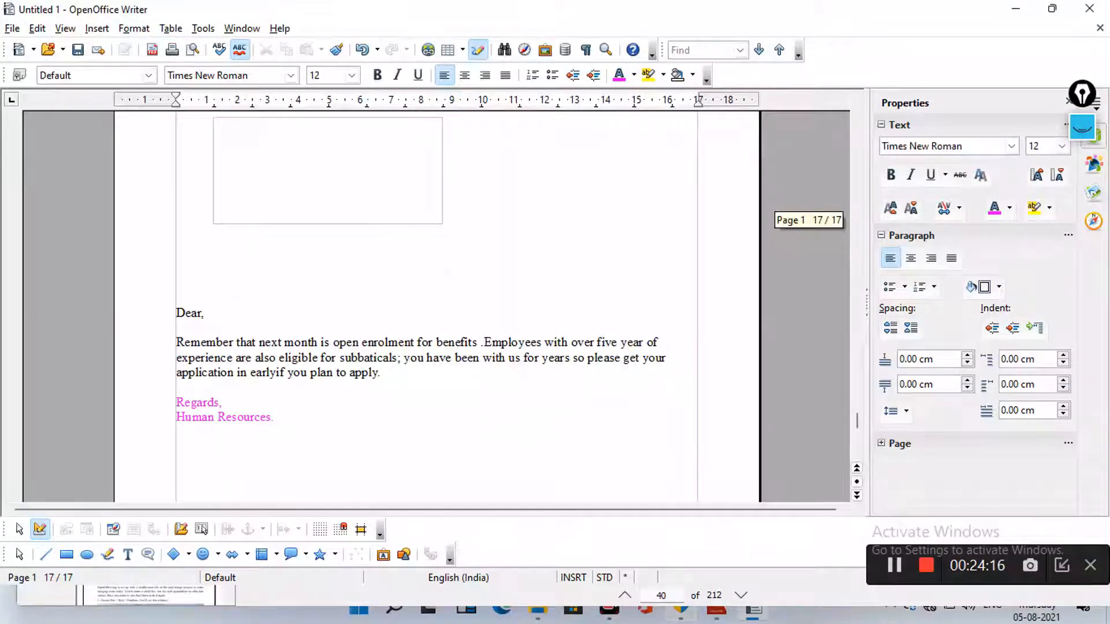
scroll(436, 306, up, 6)
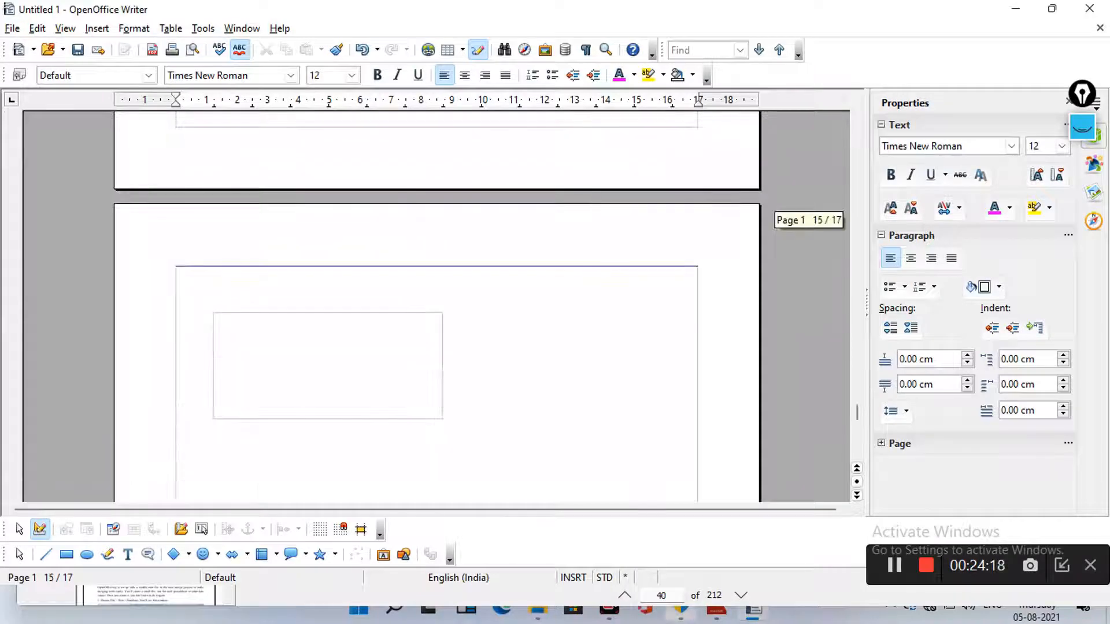
scroll(436, 307, down, 6)
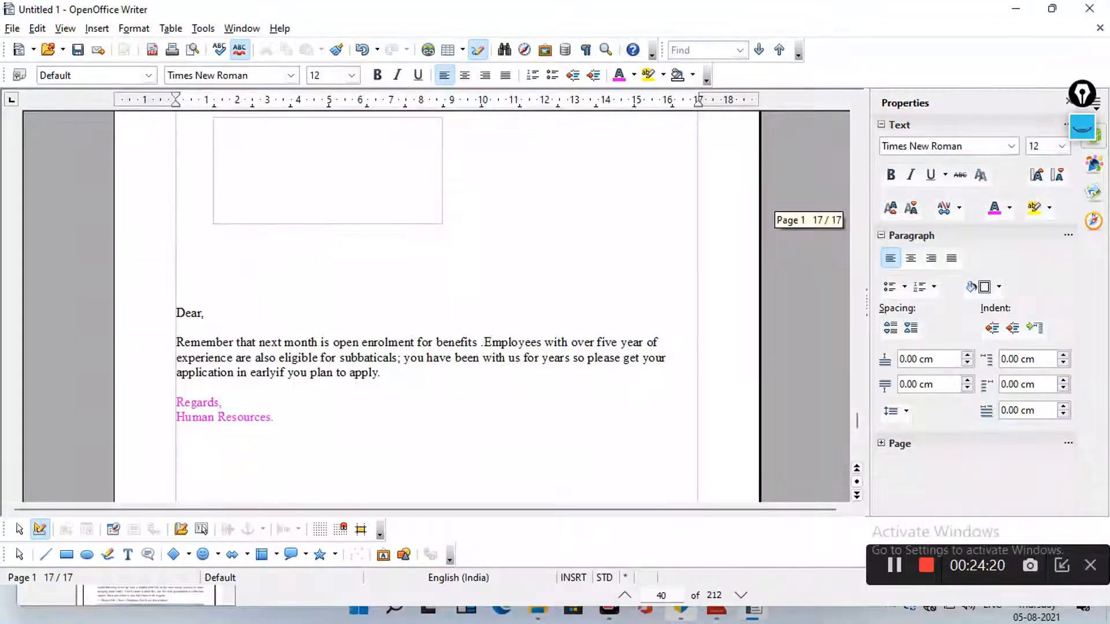
scroll(436, 306, up, 12)
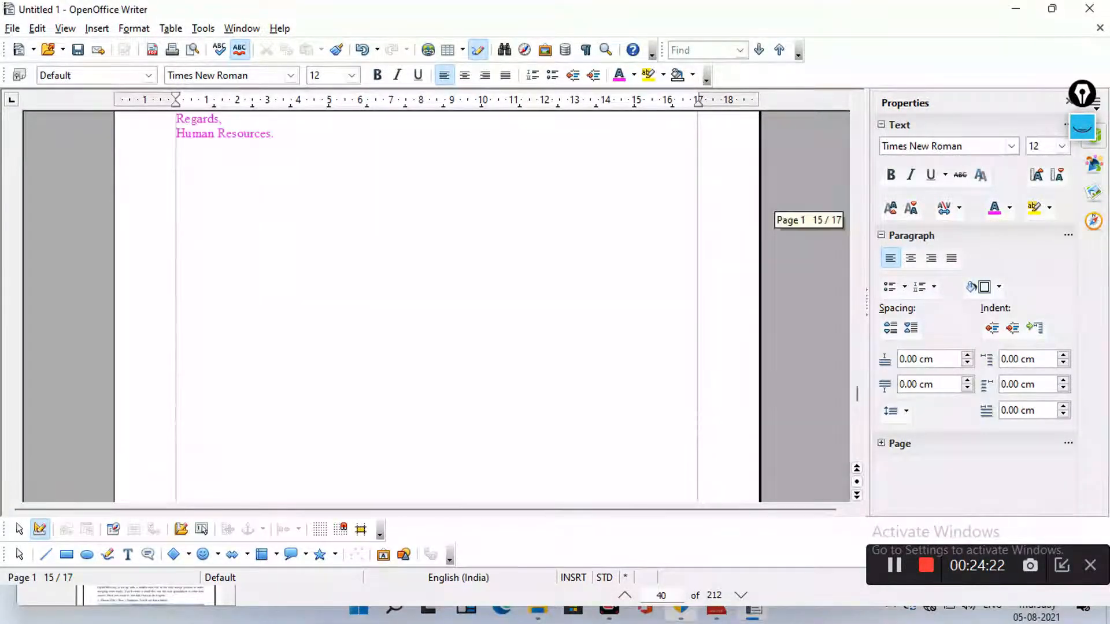
scroll(437, 306, up, 20)
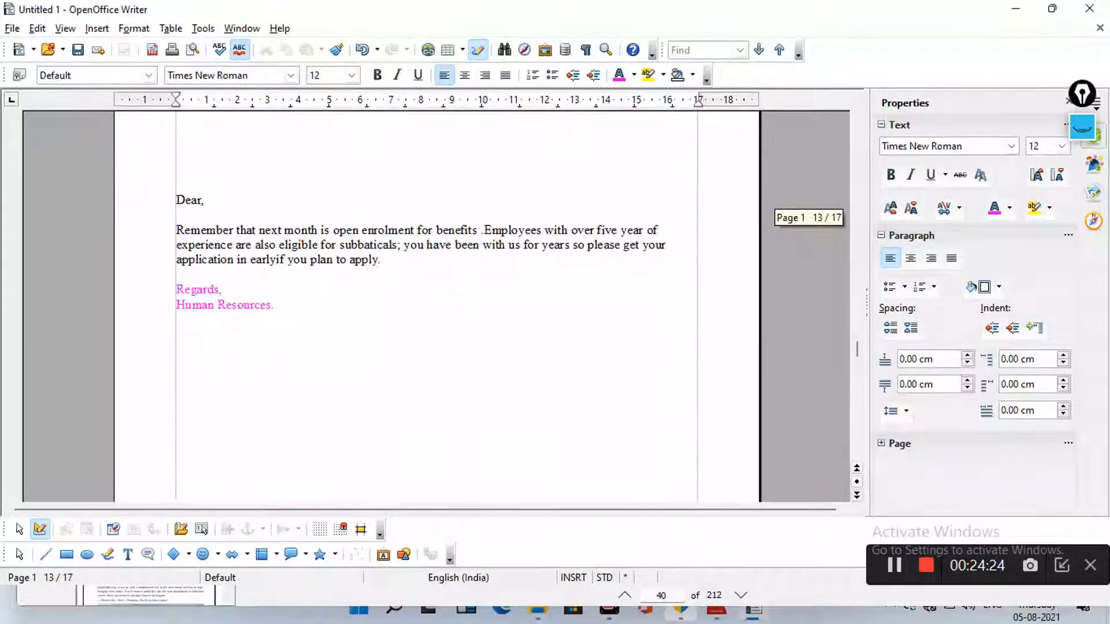
scroll(437, 306, up, 20)
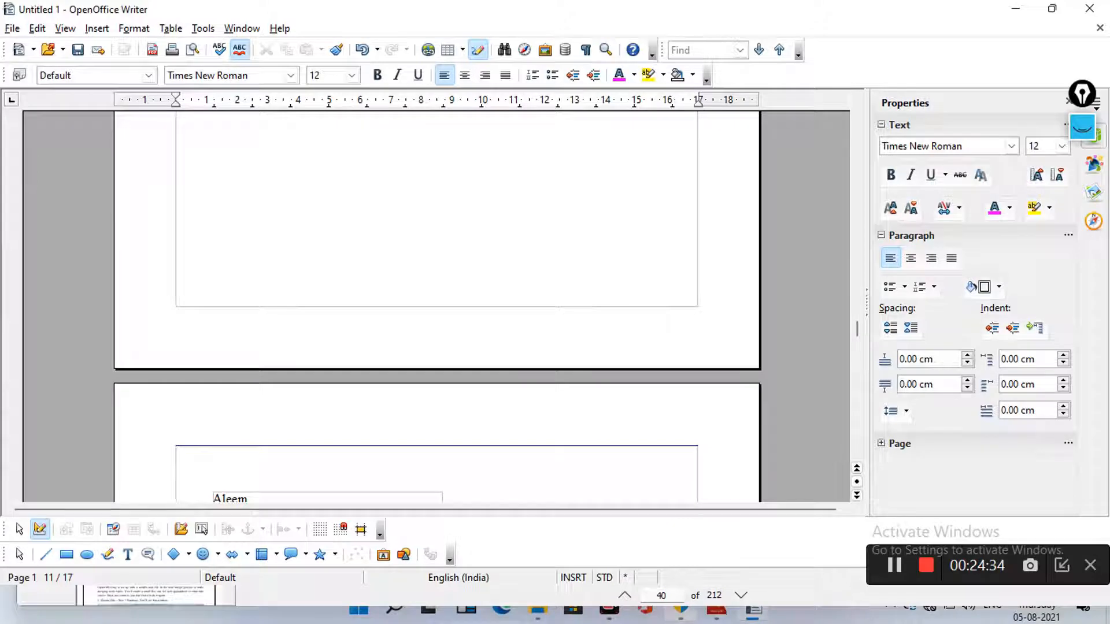
Create a new Untitled 2 label document through File > New > Labels
click(12, 29)
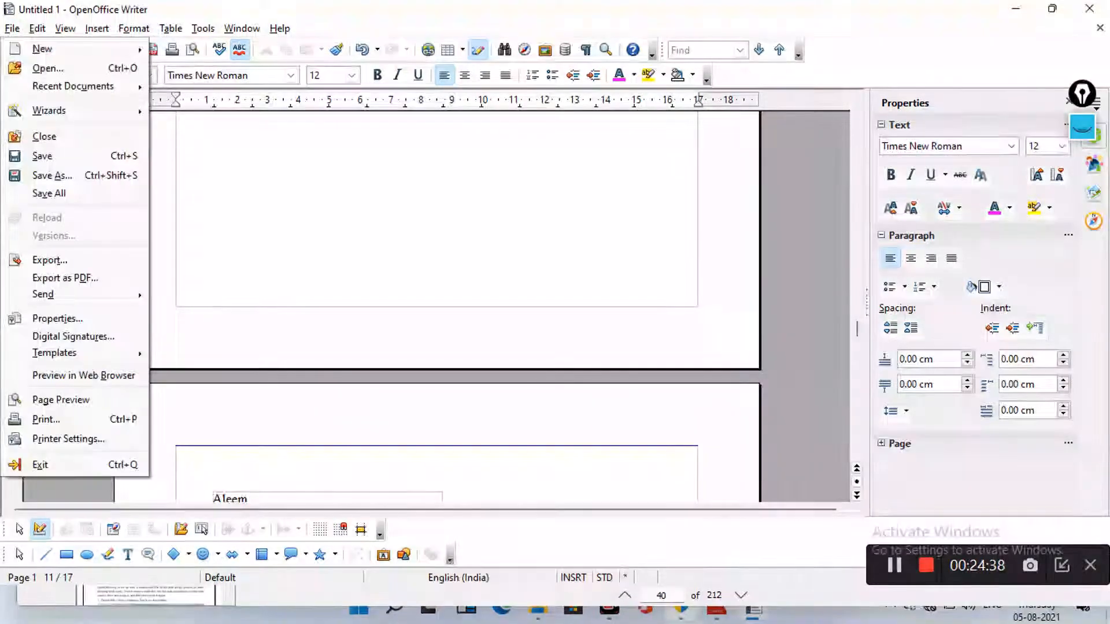
mouse_move(42, 50)
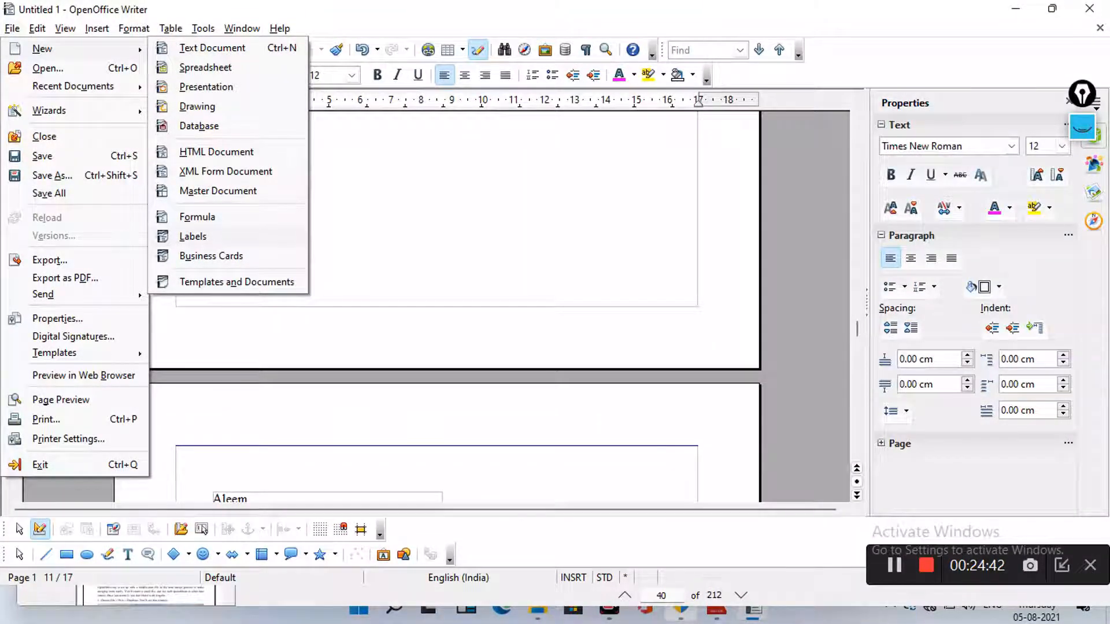
click(192, 236)
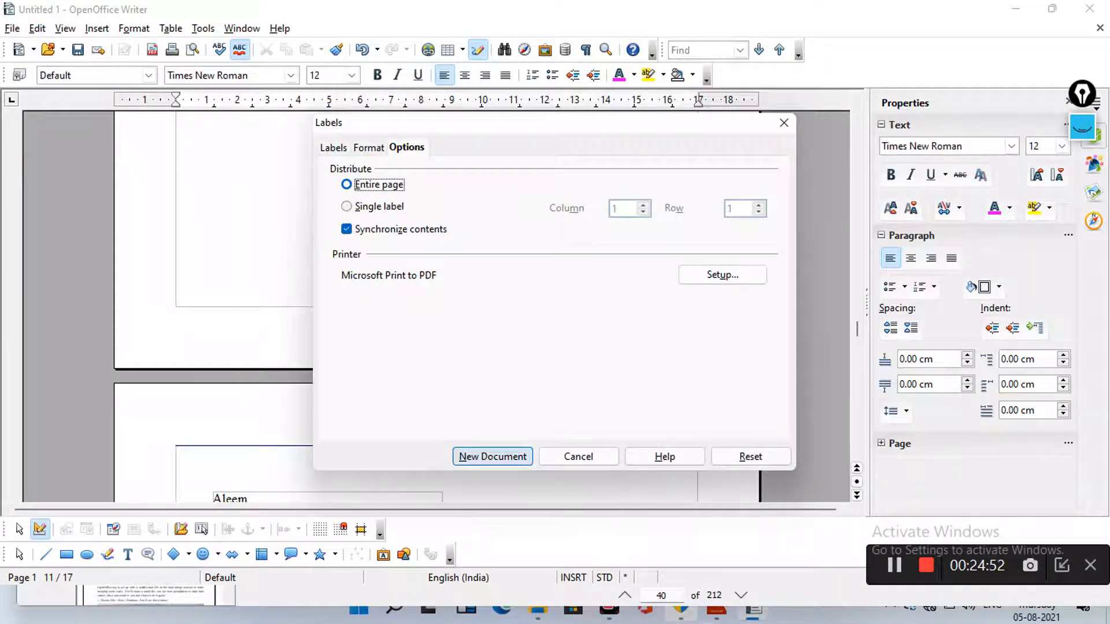
key(Return)
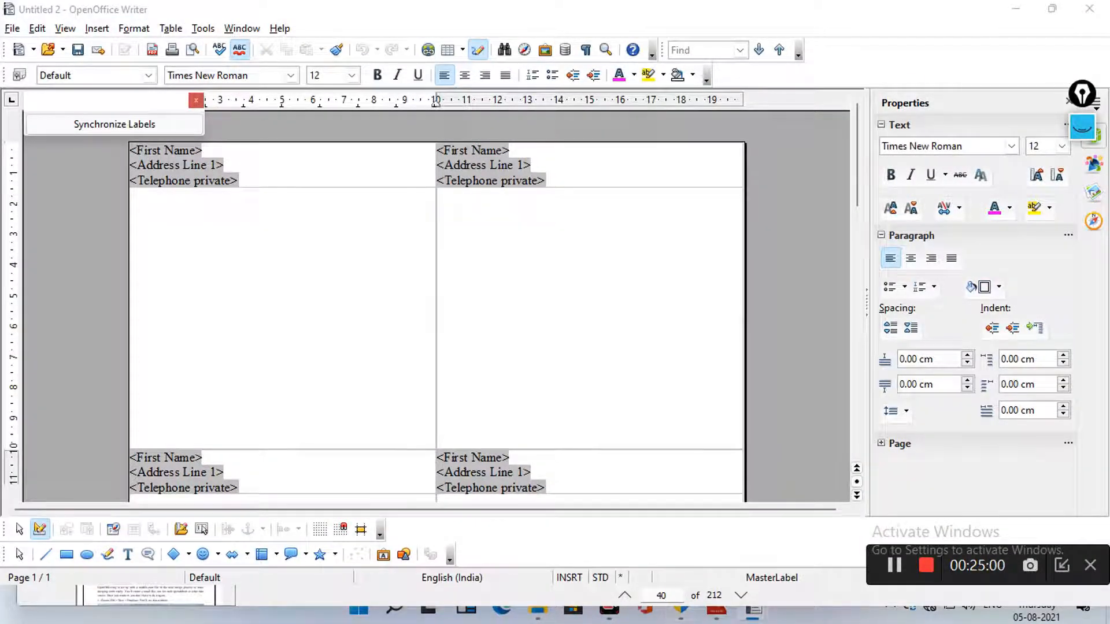
scroll(436, 306, down, 10)
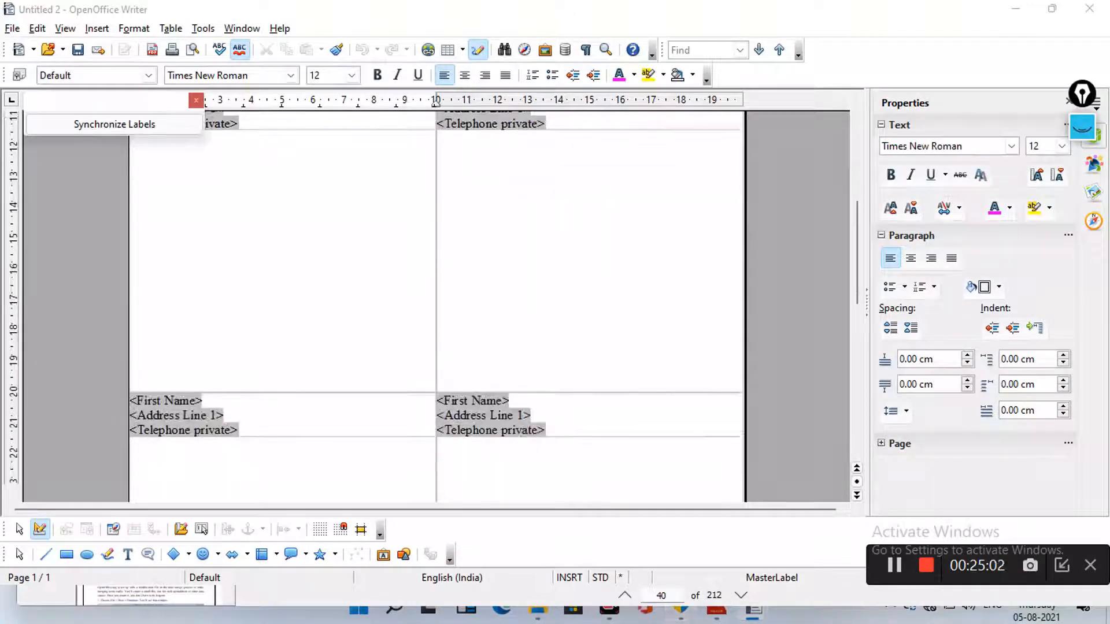
scroll(436, 306, down, 10)
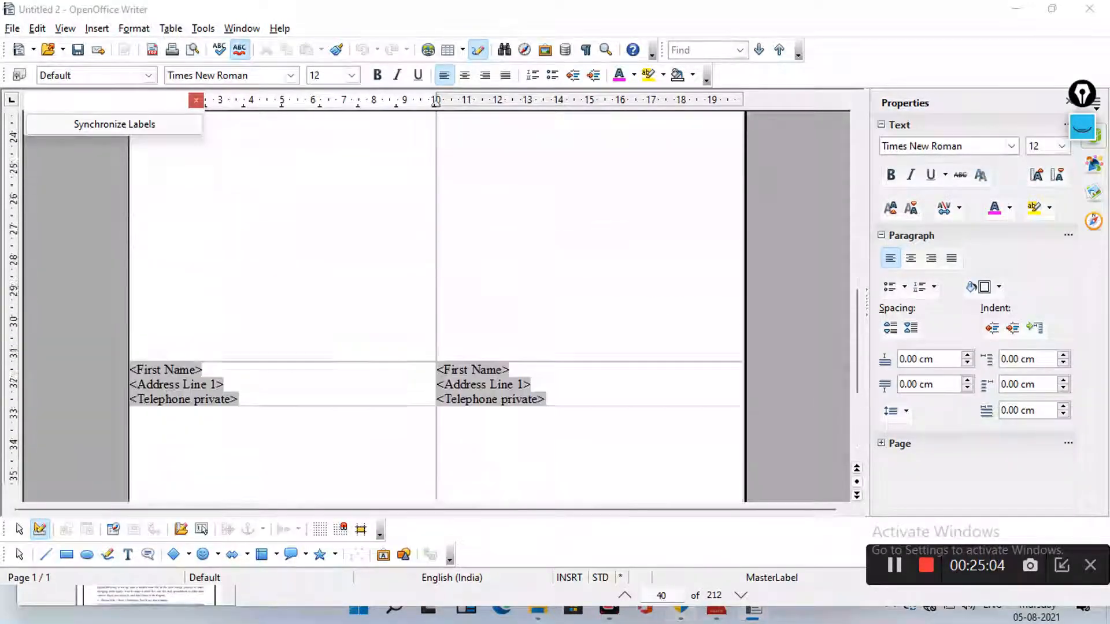
scroll(436, 306, up, 20)
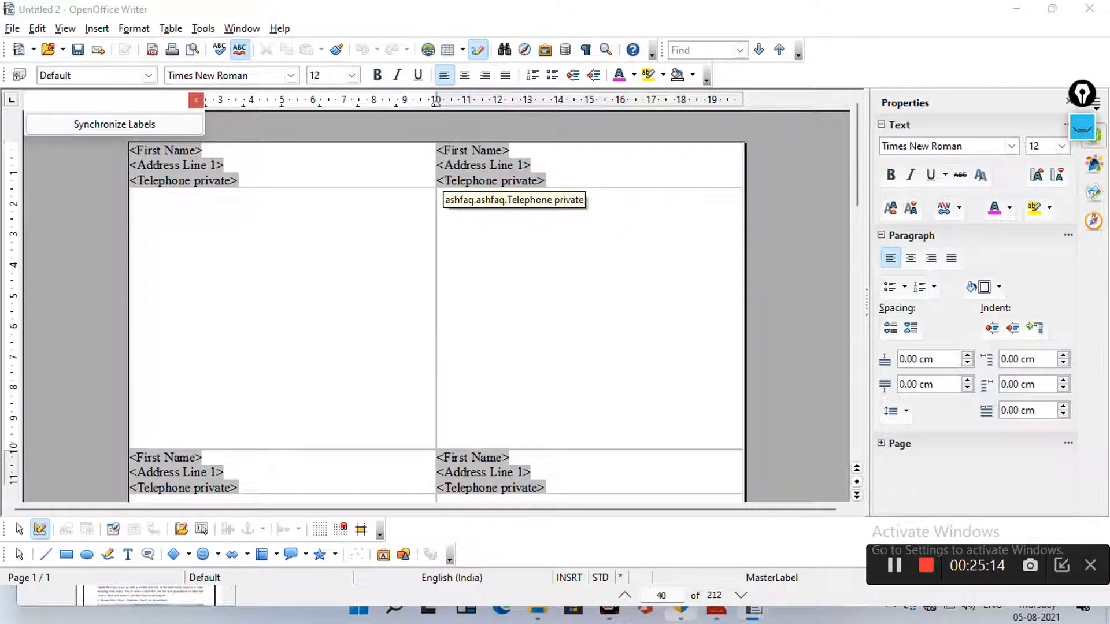
scroll(514, 190, down, 2)
scroll(514, 191, down, 2)
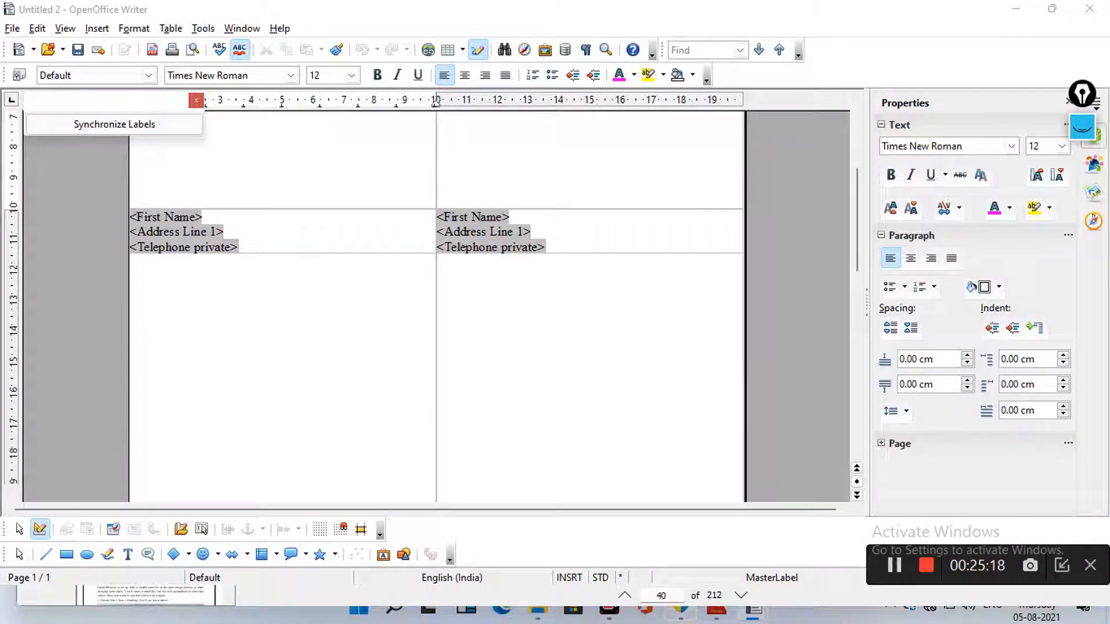
scroll(436, 306, down, 4)
scroll(437, 307, up, 3)
scroll(437, 306, down, 2)
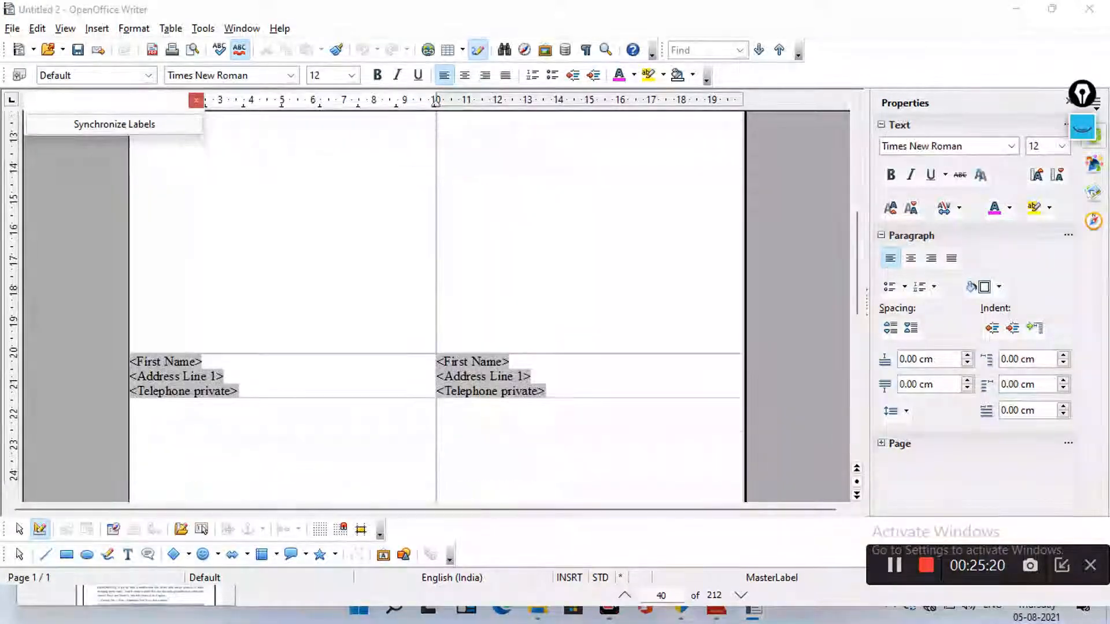
scroll(436, 307, up, 4)
scroll(436, 307, up, 5)
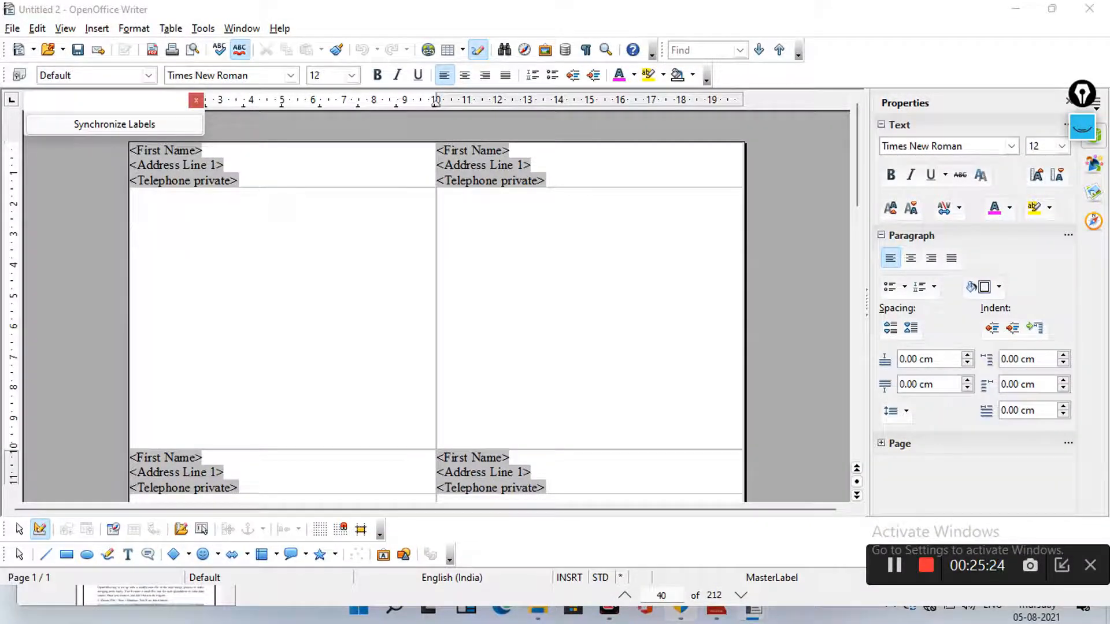
scroll(436, 307, down, 3)
scroll(436, 306, up, 1)
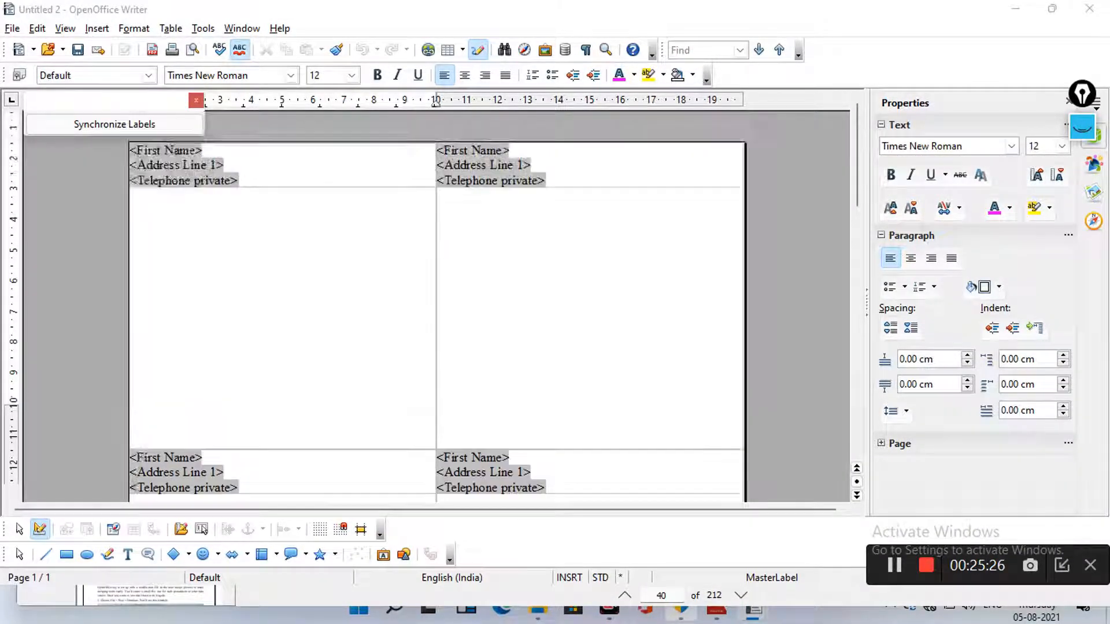
scroll(436, 307, down, 2)
scroll(436, 307, down, 15)
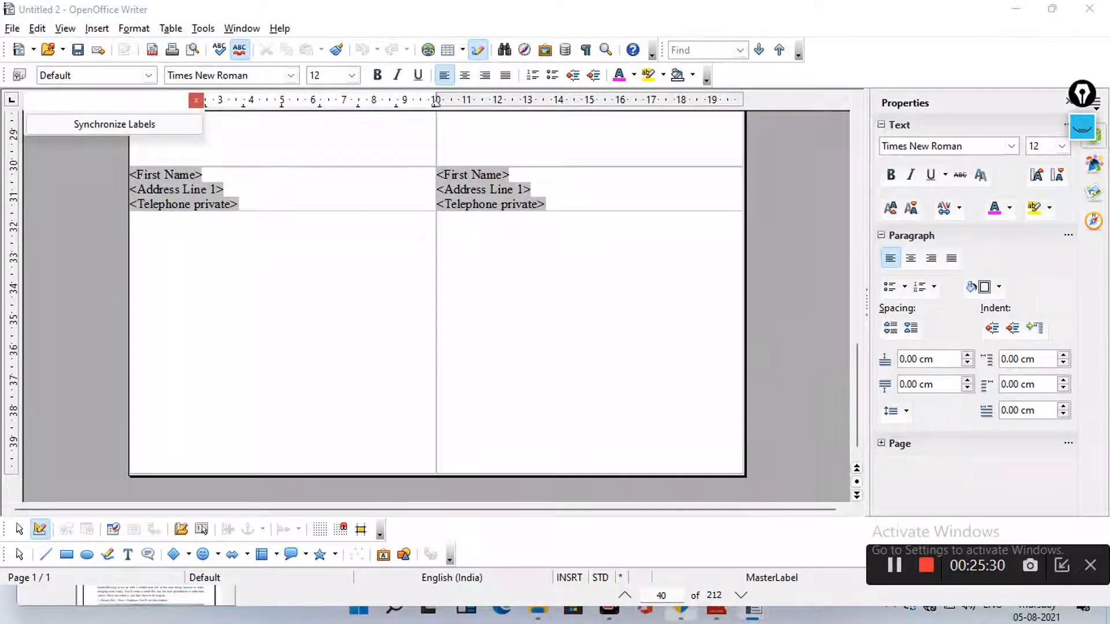
scroll(436, 306, down, 5)
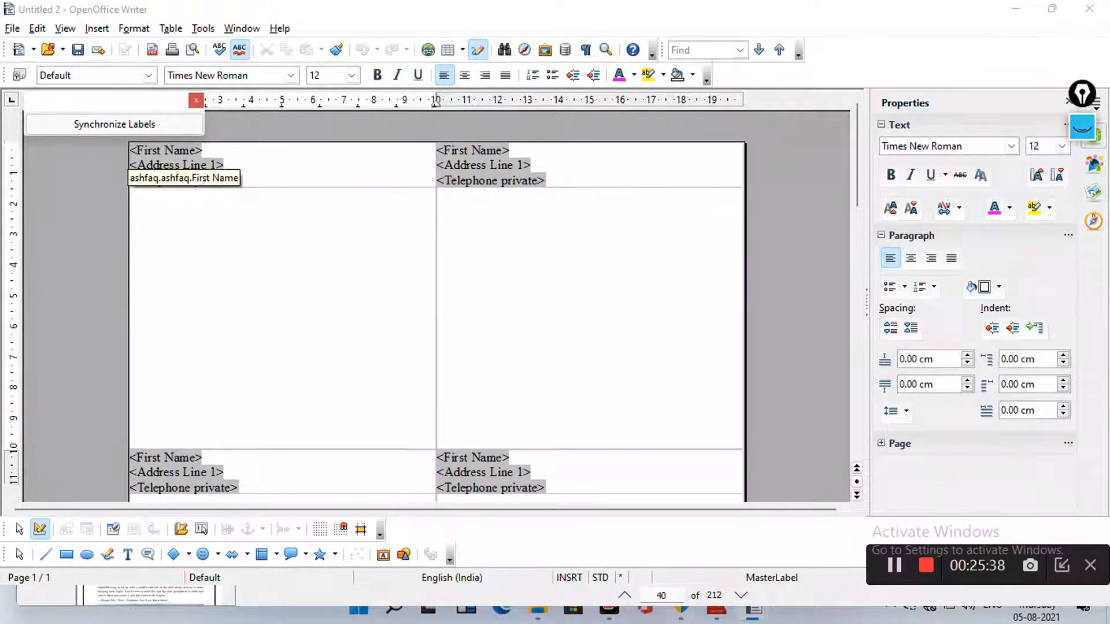
Make the first label's three fields bold italic and synchronize that formatting to all labels
drag(130, 150, 238, 181)
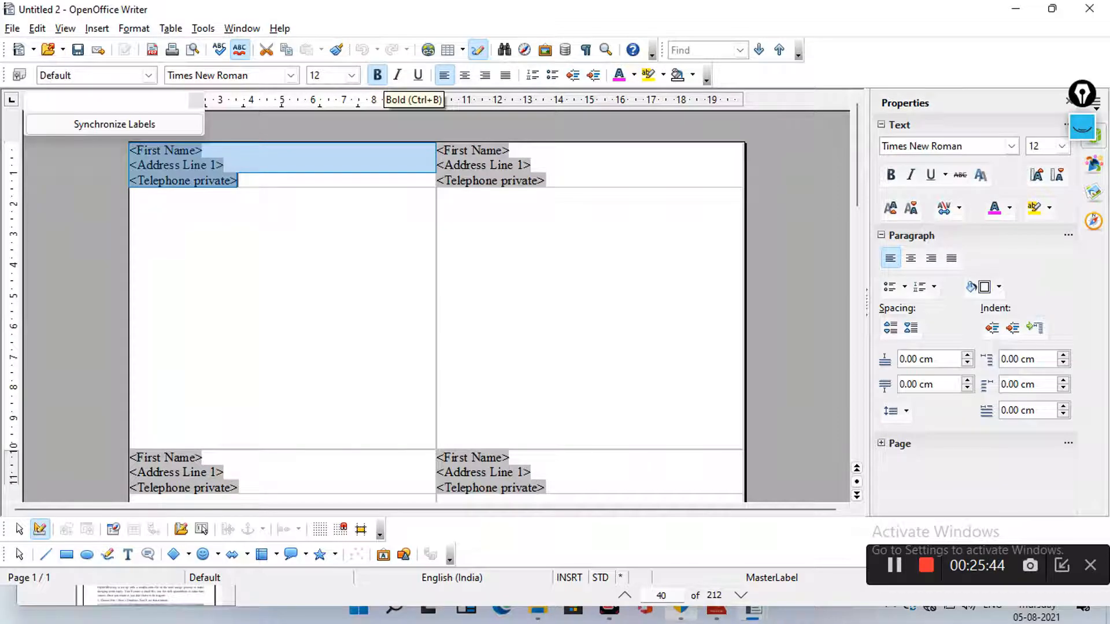
click(377, 75)
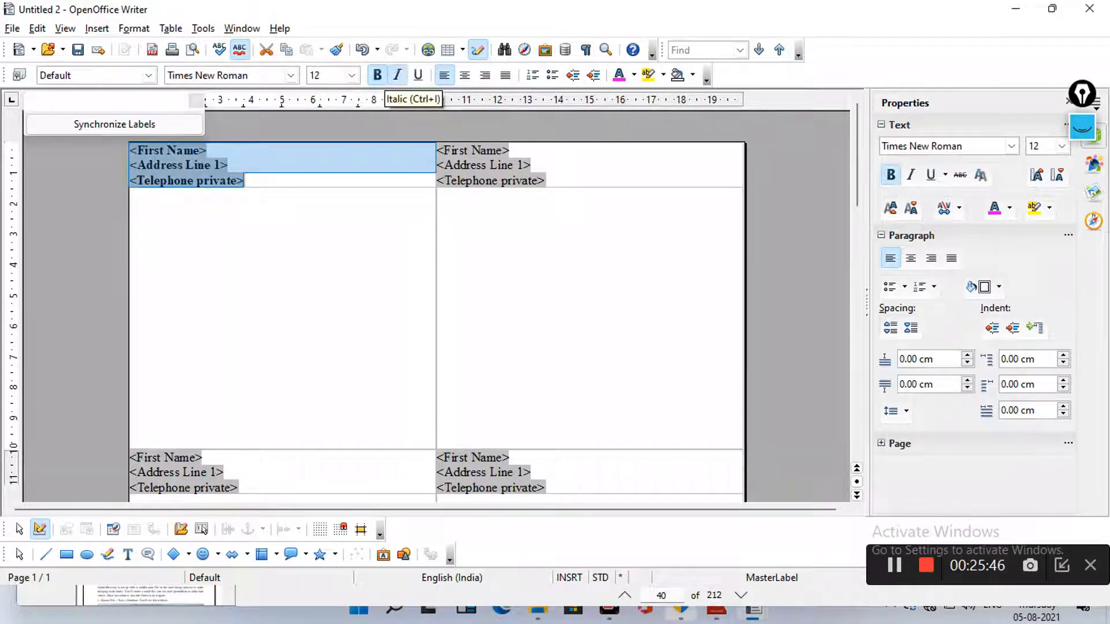
click(397, 75)
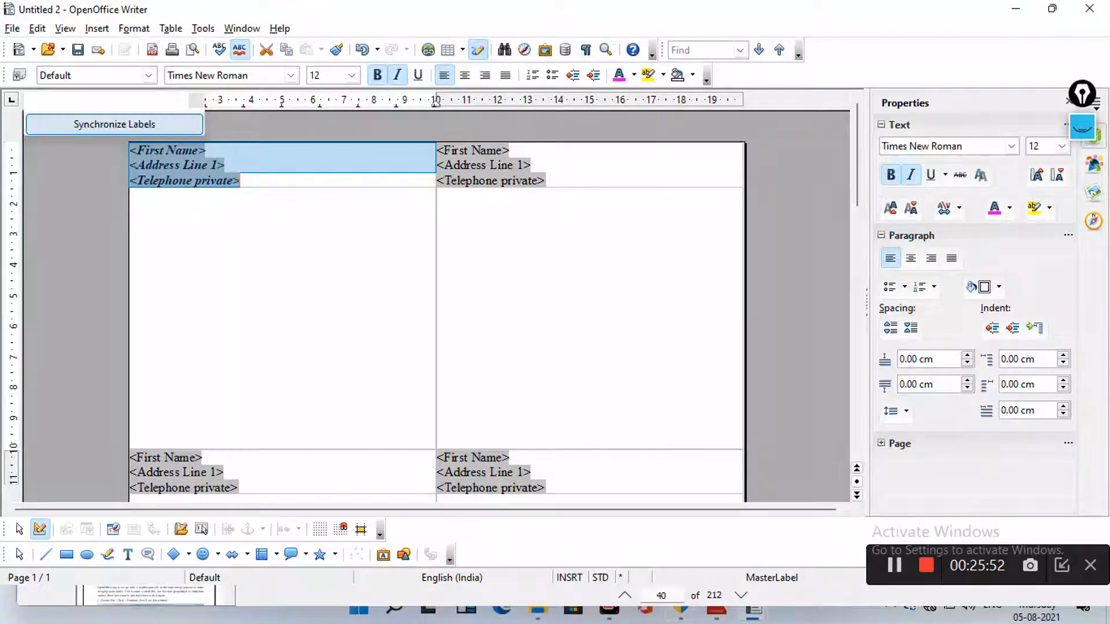
click(115, 124)
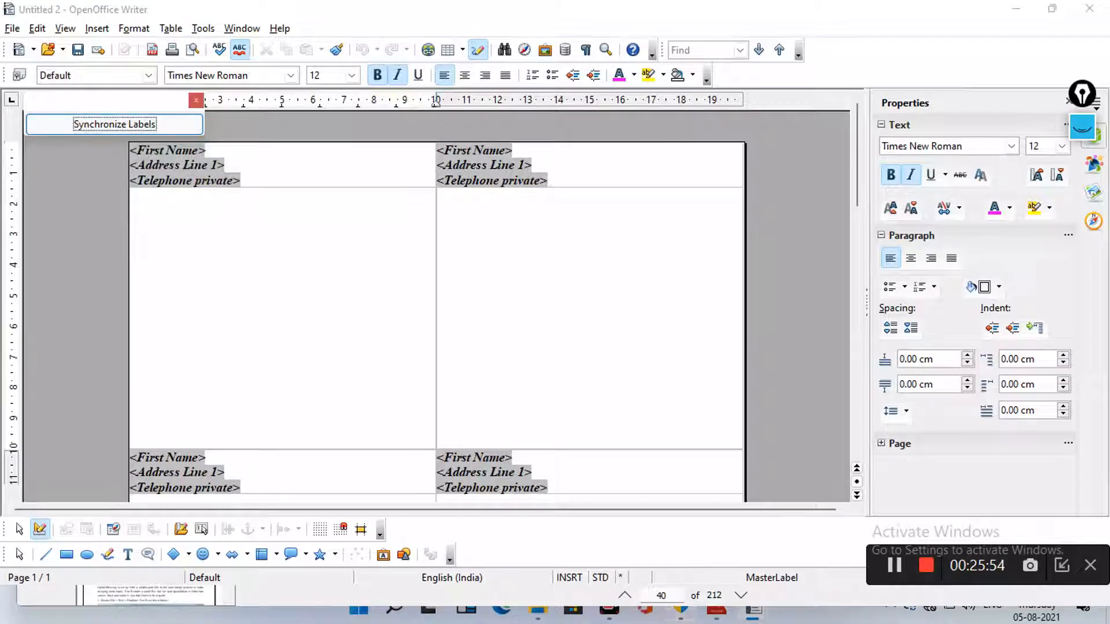
scroll(184, 193, down, 10)
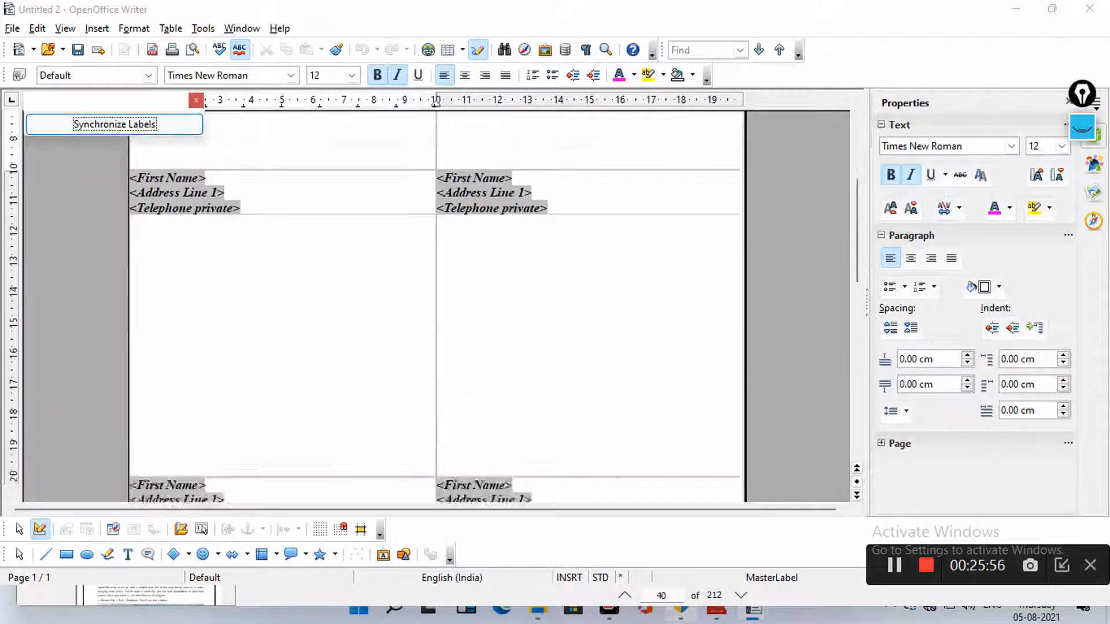
scroll(437, 307, down, 15)
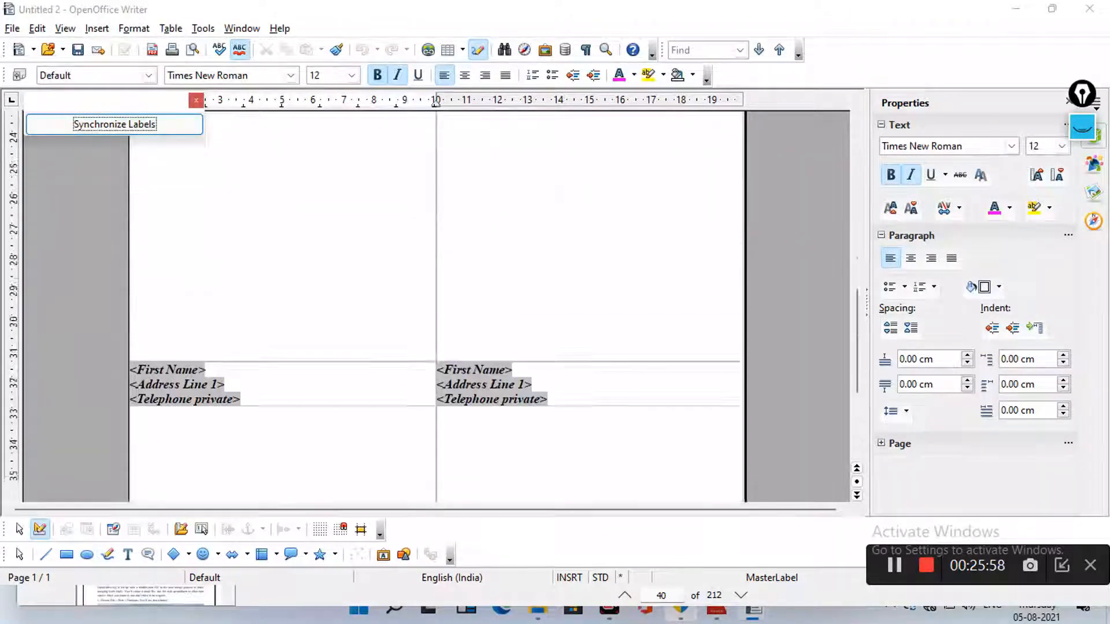
scroll(436, 306, up, 20)
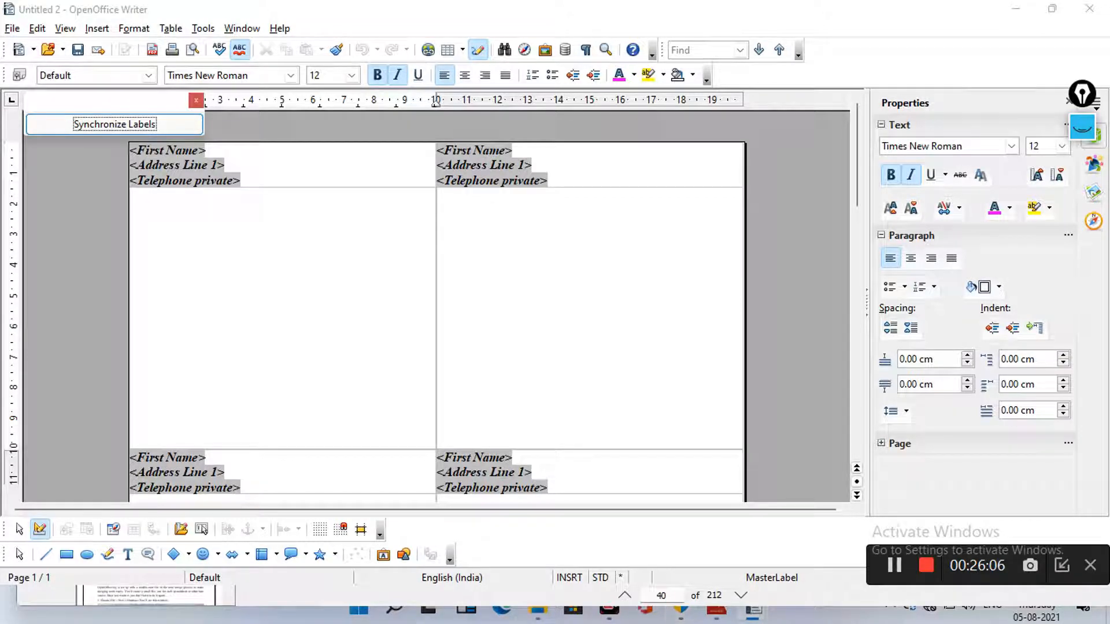
click(12, 28)
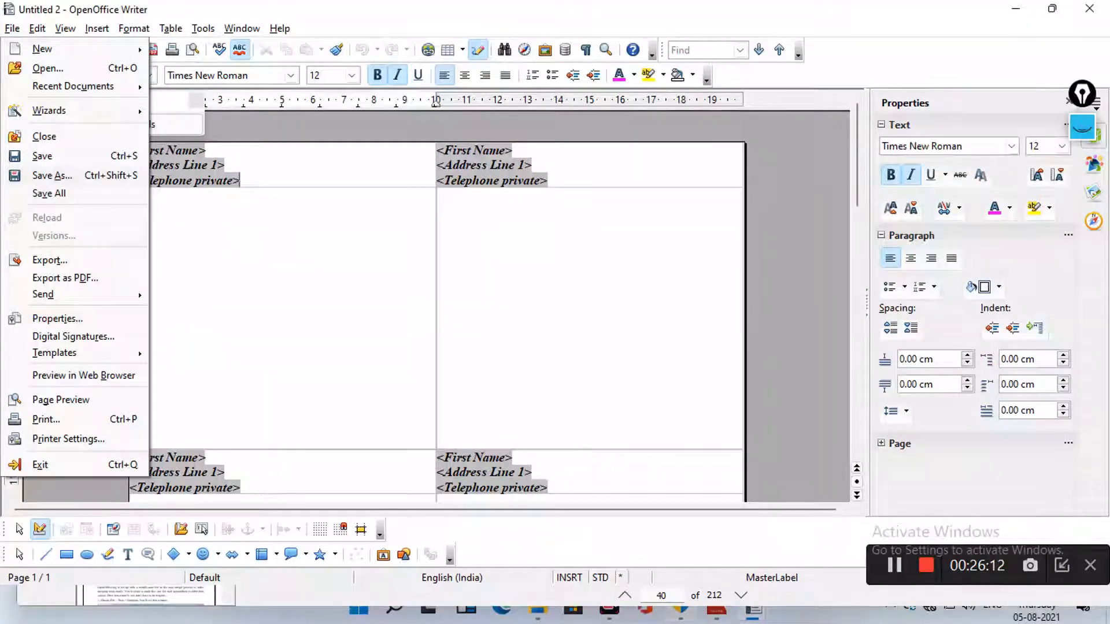
Save the bold italic label sheet as Label.odt in the Documents folder
click(52, 175)
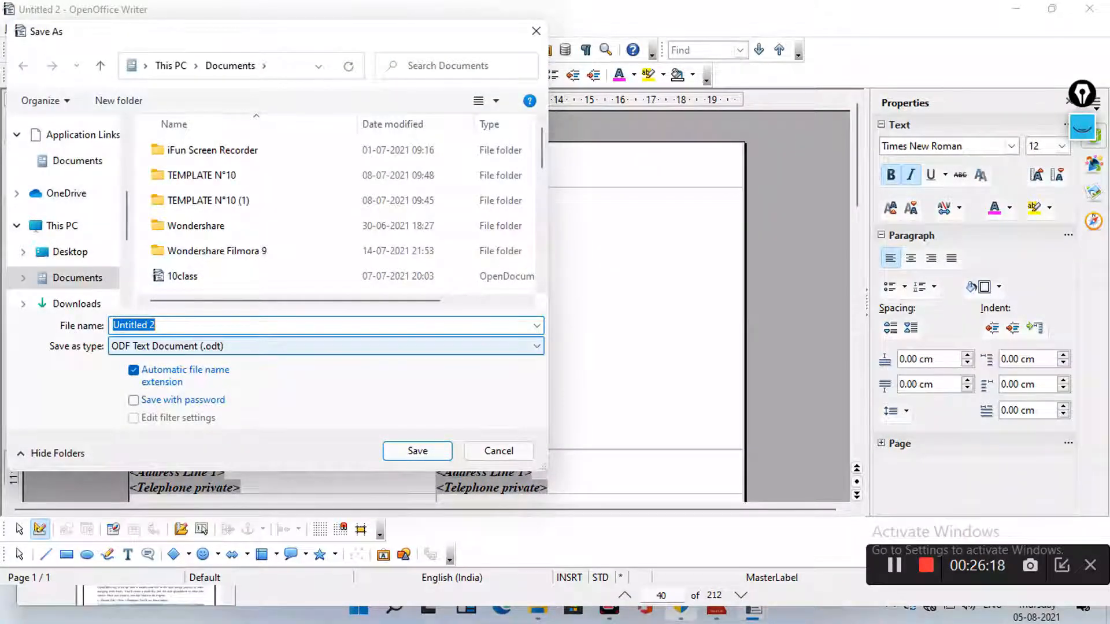
text(Label)
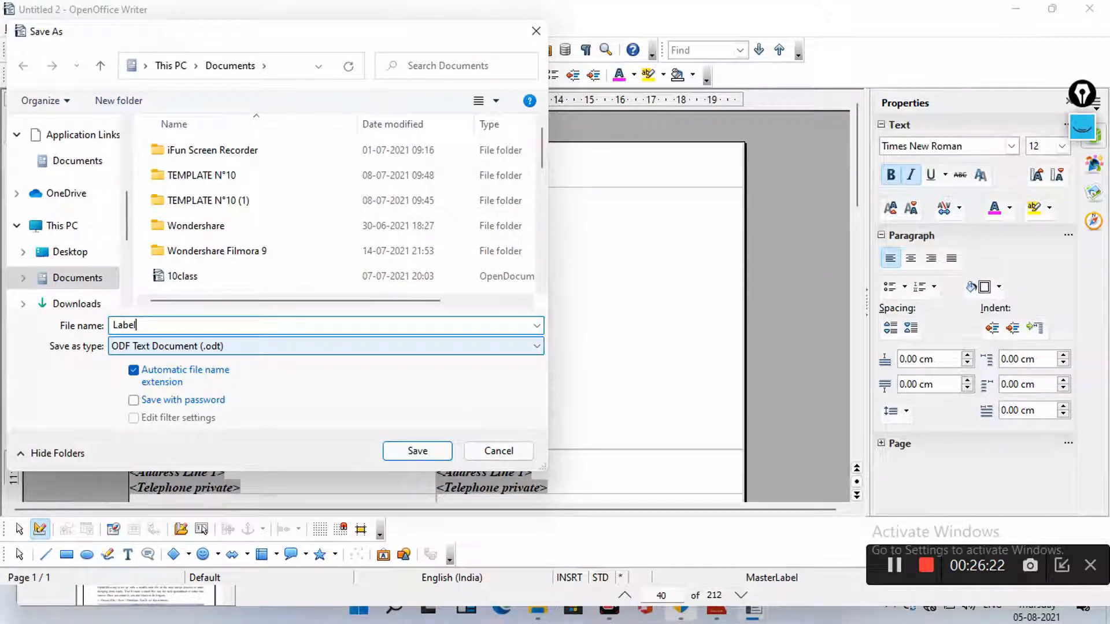
text(.odt)
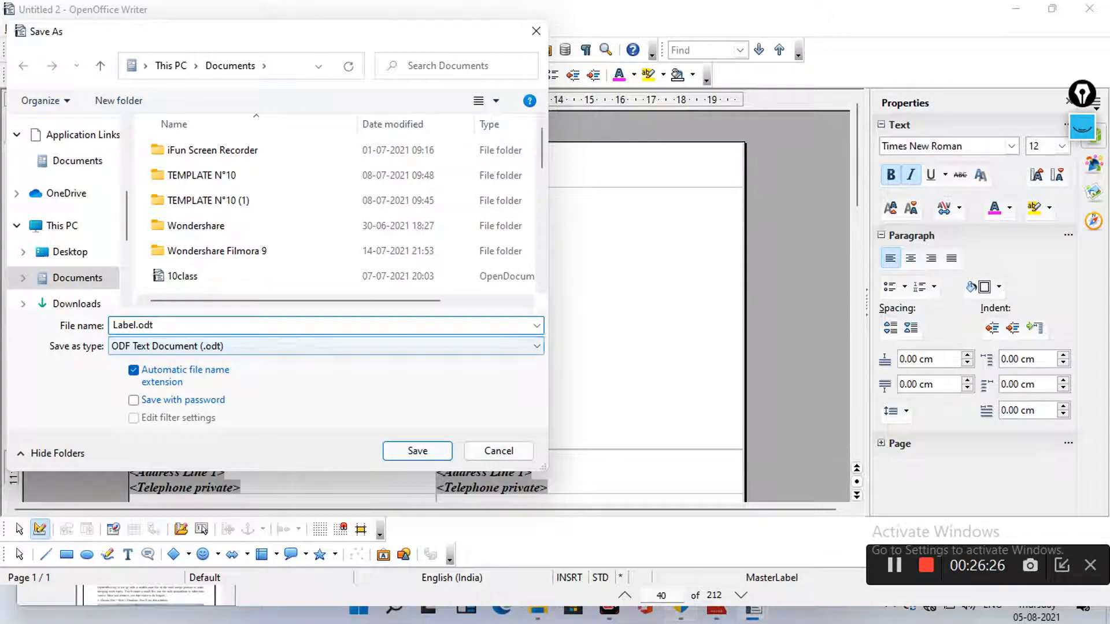
click(399, 451)
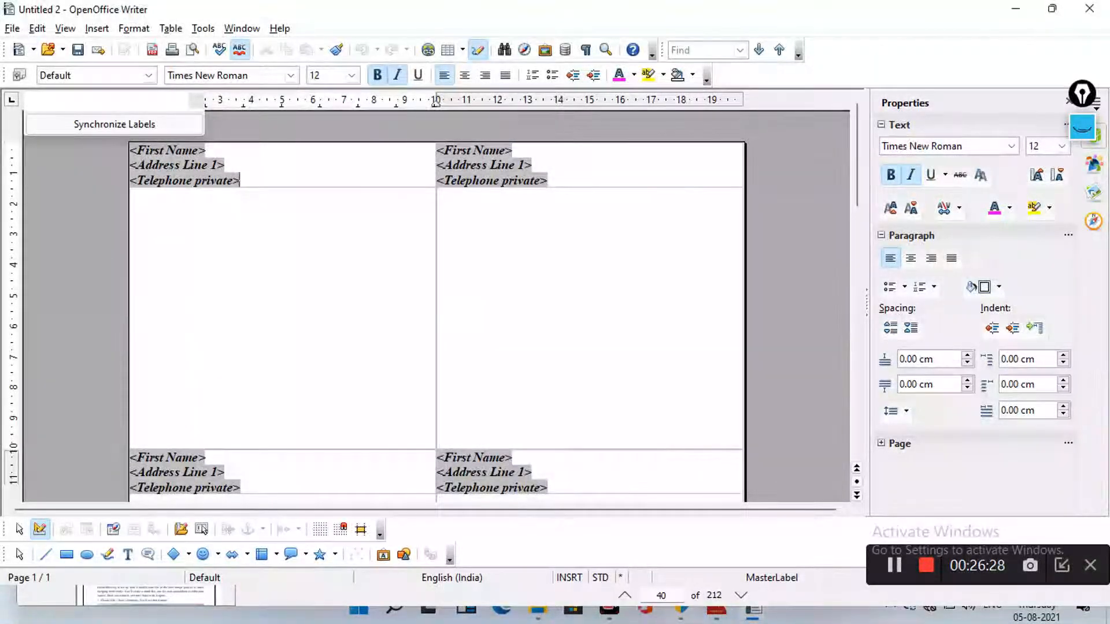
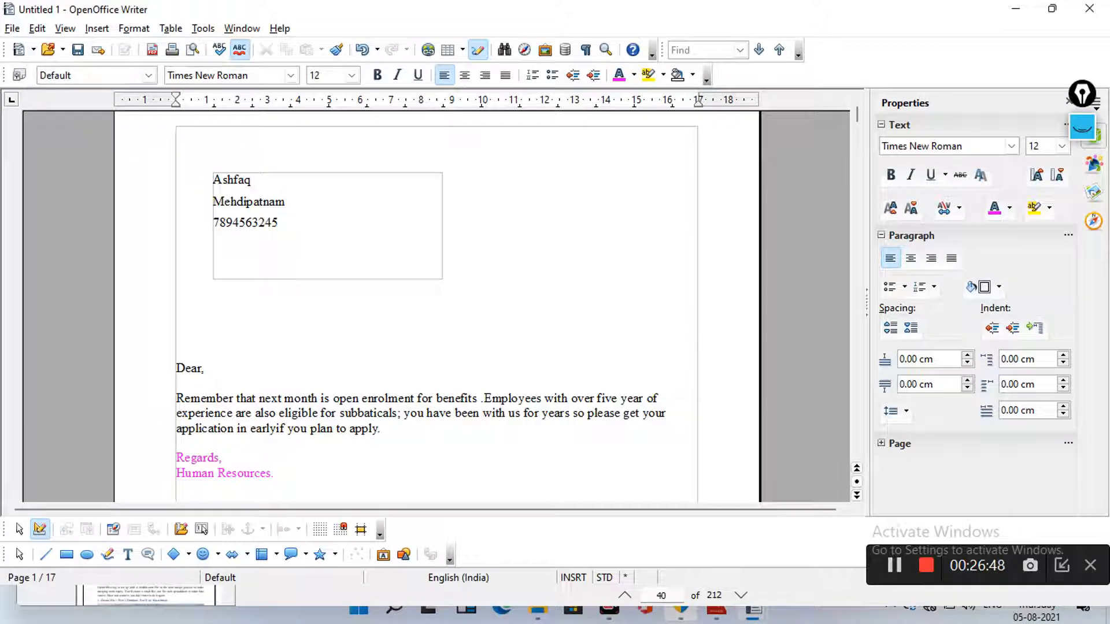
Scroll through the merged letters from page 1 down to the letter on page 13
scroll(437, 249, down, 2)
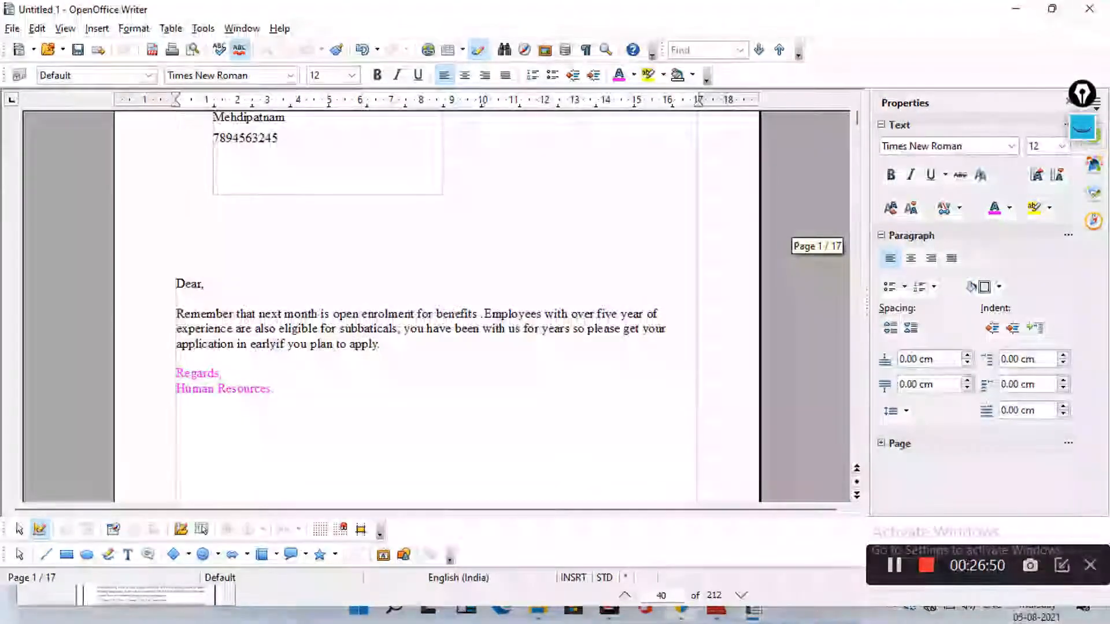
scroll(437, 248, up, 4)
scroll(437, 248, down, 1)
scroll(437, 312, down, 12)
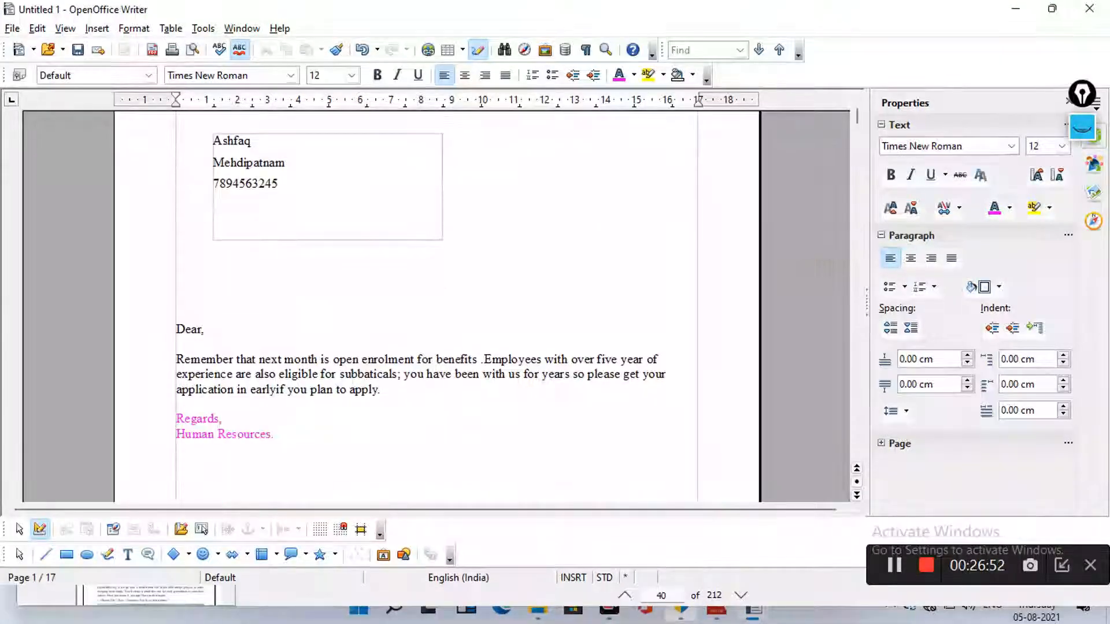
scroll(437, 312, down, 10)
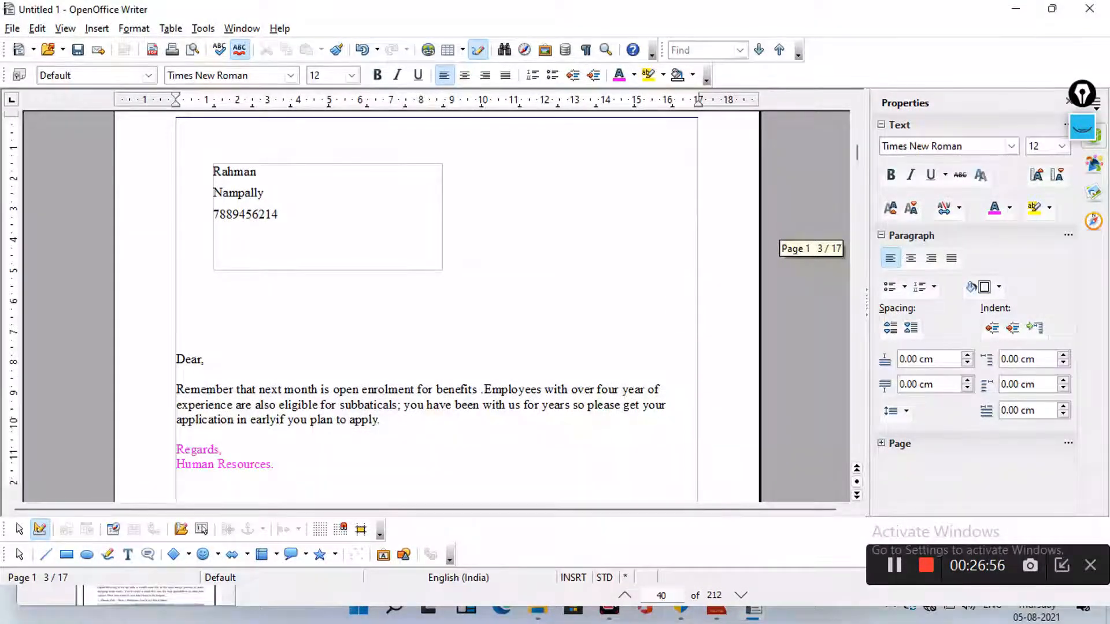
scroll(623, 266, down, 4)
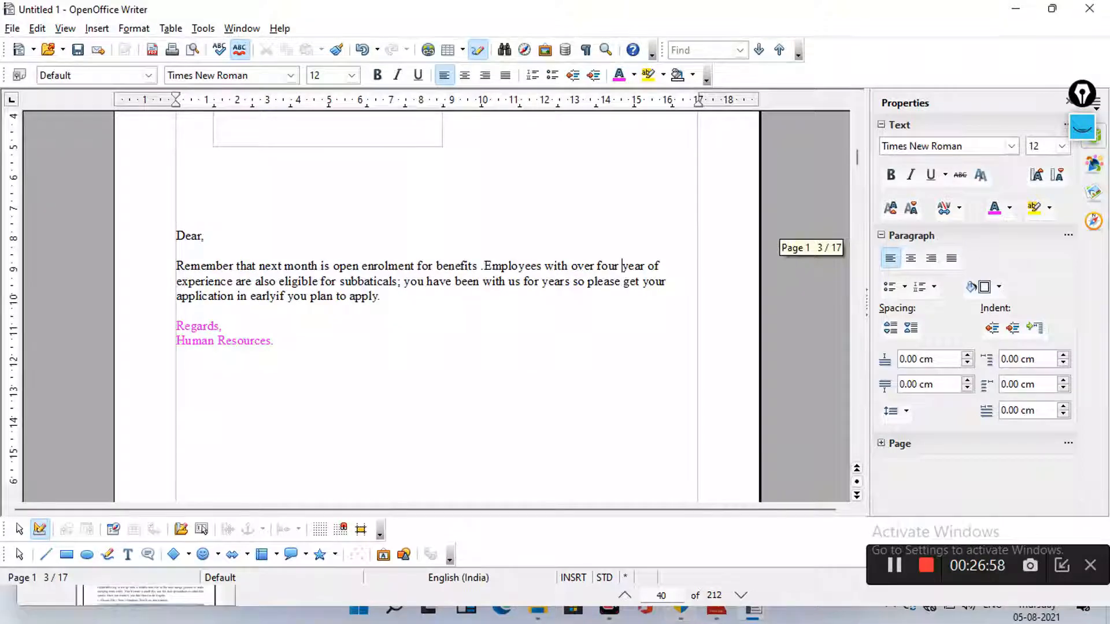
scroll(437, 312, down, 12)
scroll(437, 312, down, 12)
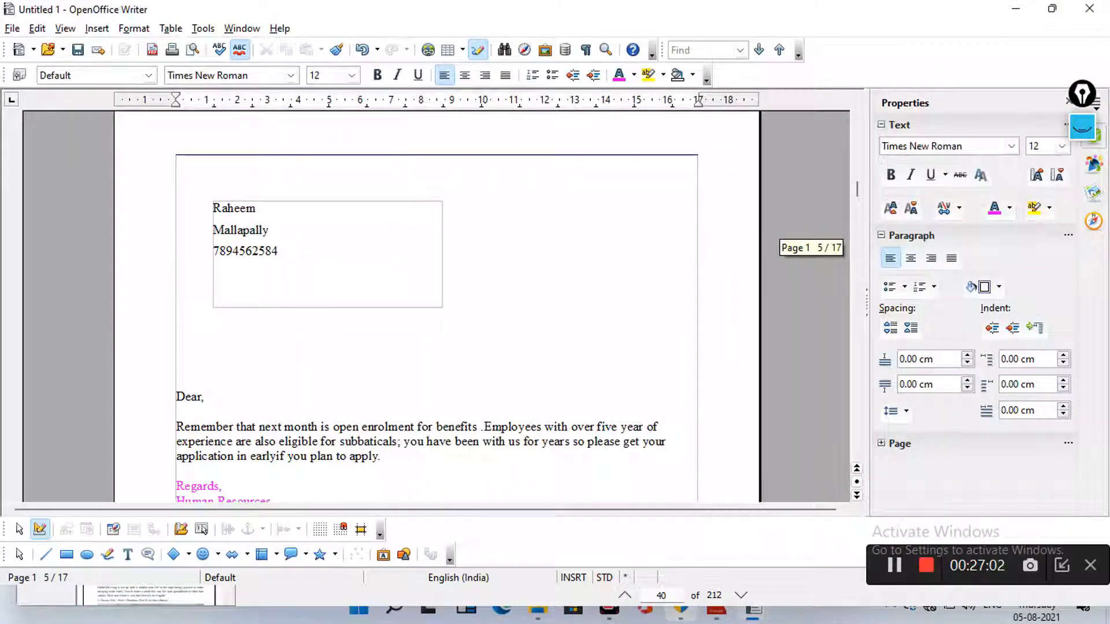
scroll(437, 312, down, 15)
scroll(437, 312, down, 10)
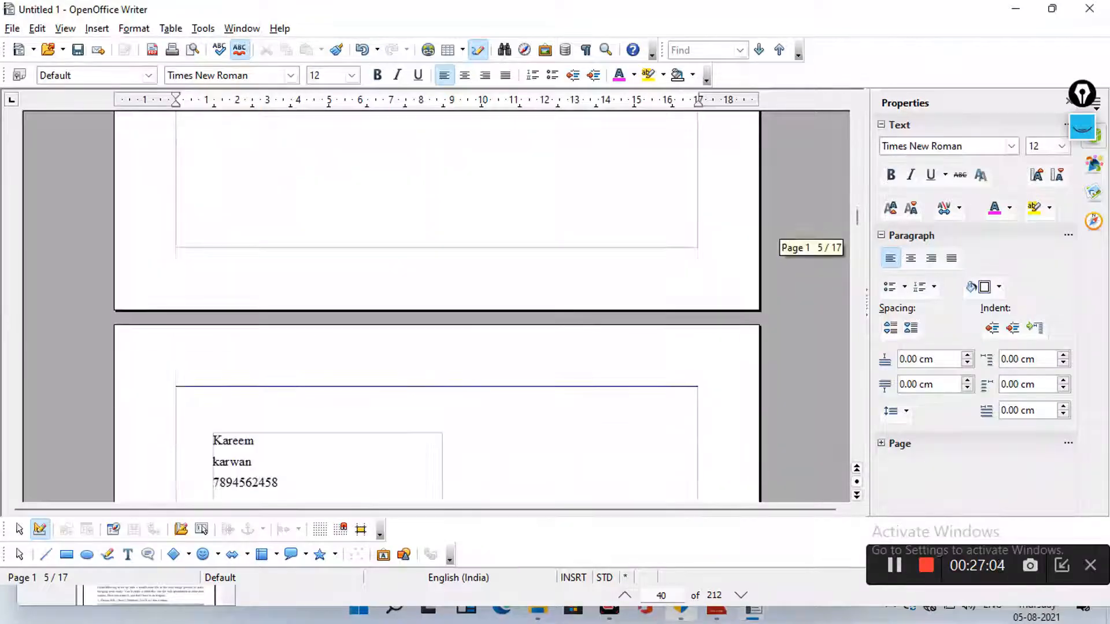
scroll(437, 312, down, 4)
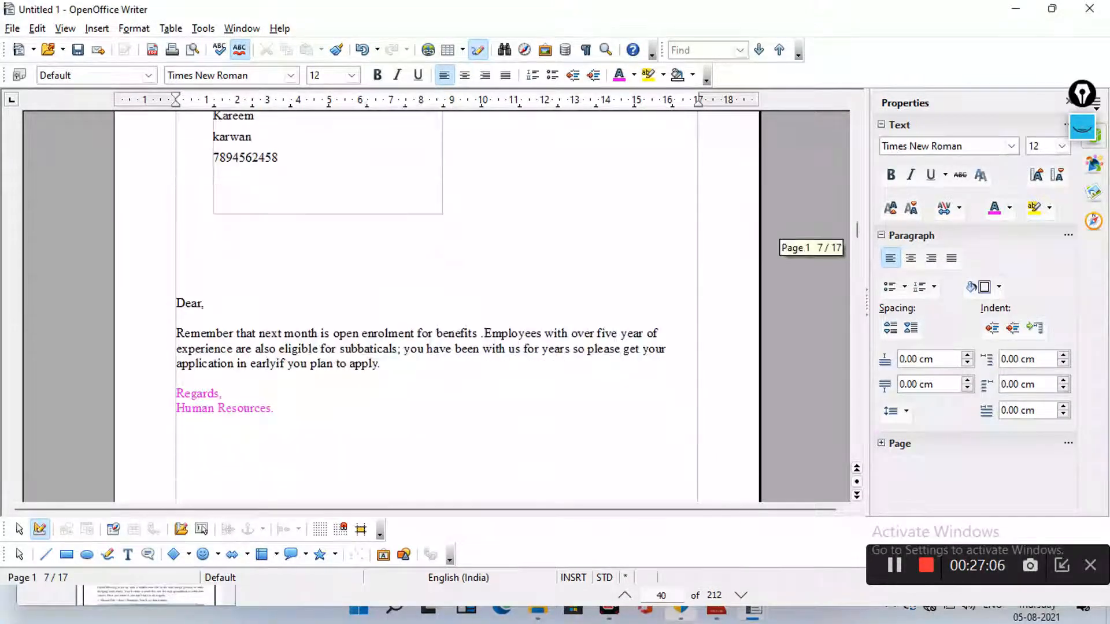
scroll(437, 312, up, 2)
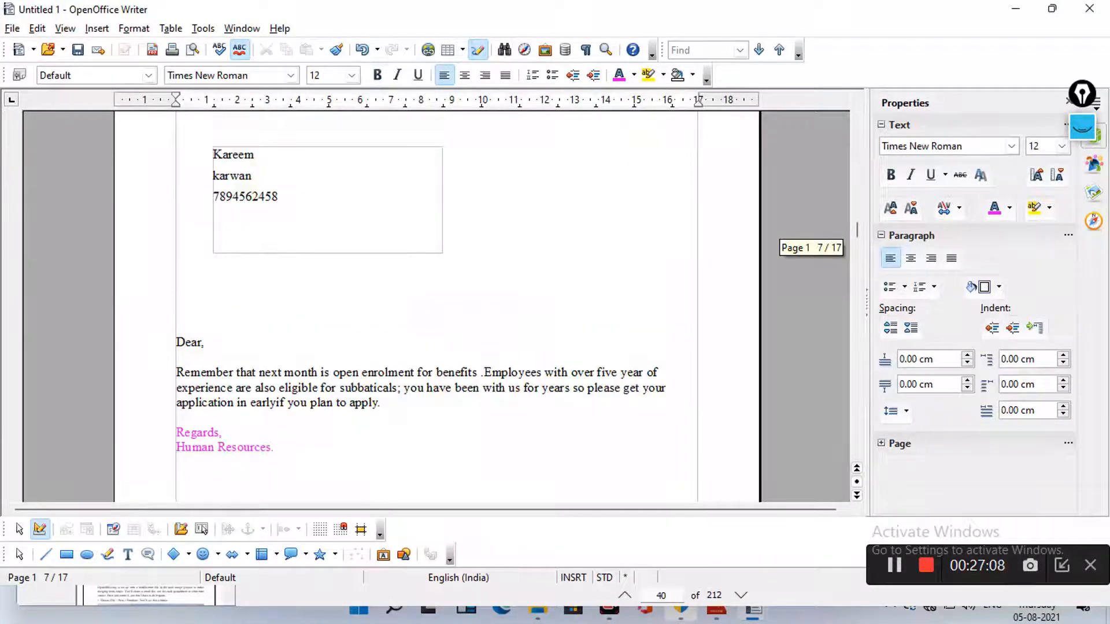
scroll(437, 312, down, 6)
scroll(437, 312, down, 7)
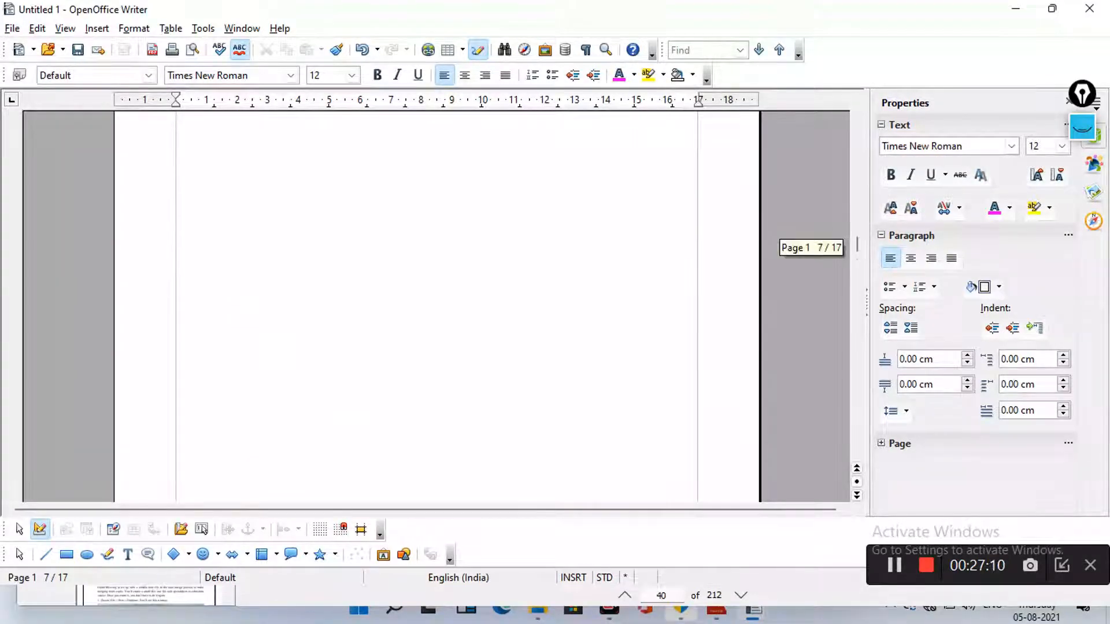
scroll(437, 312, up, 16)
scroll(437, 312, down, 8)
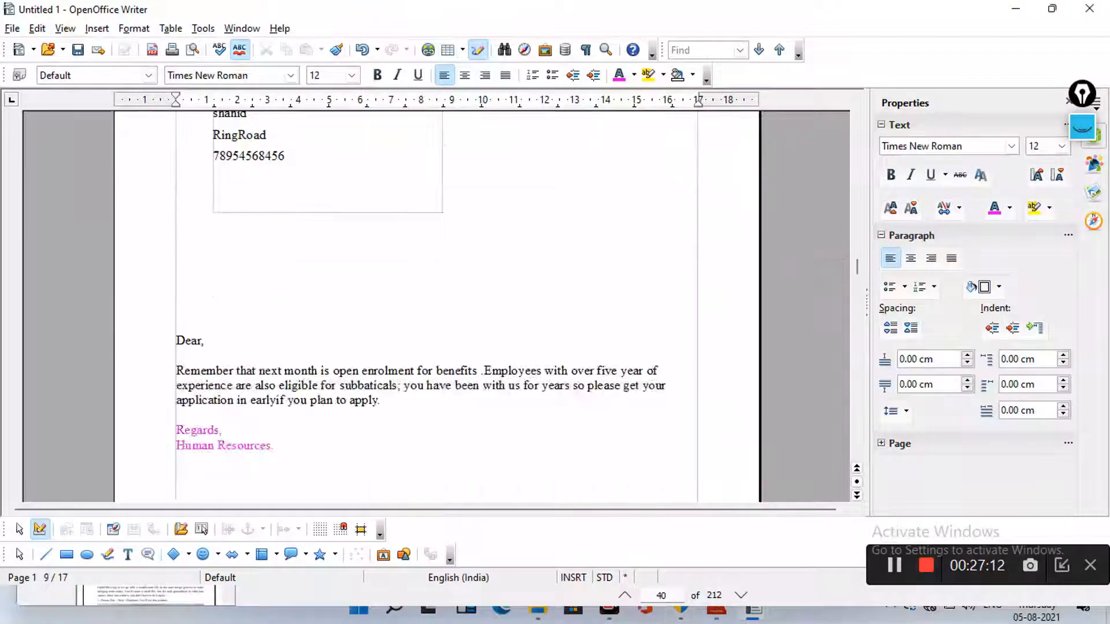
scroll(437, 312, down, 1)
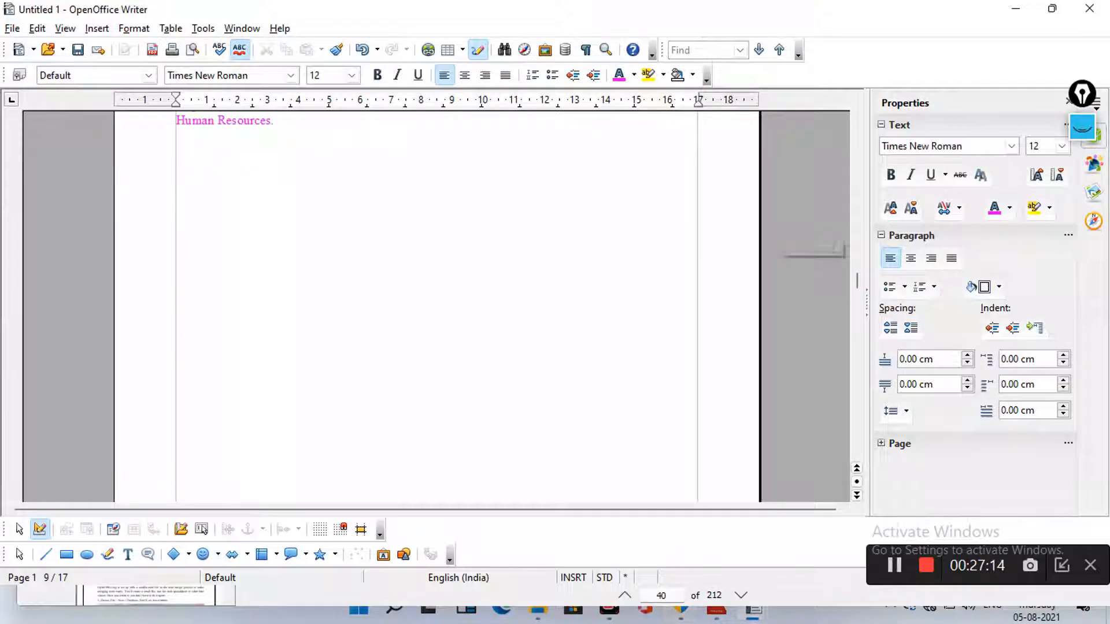
scroll(437, 312, up, 11)
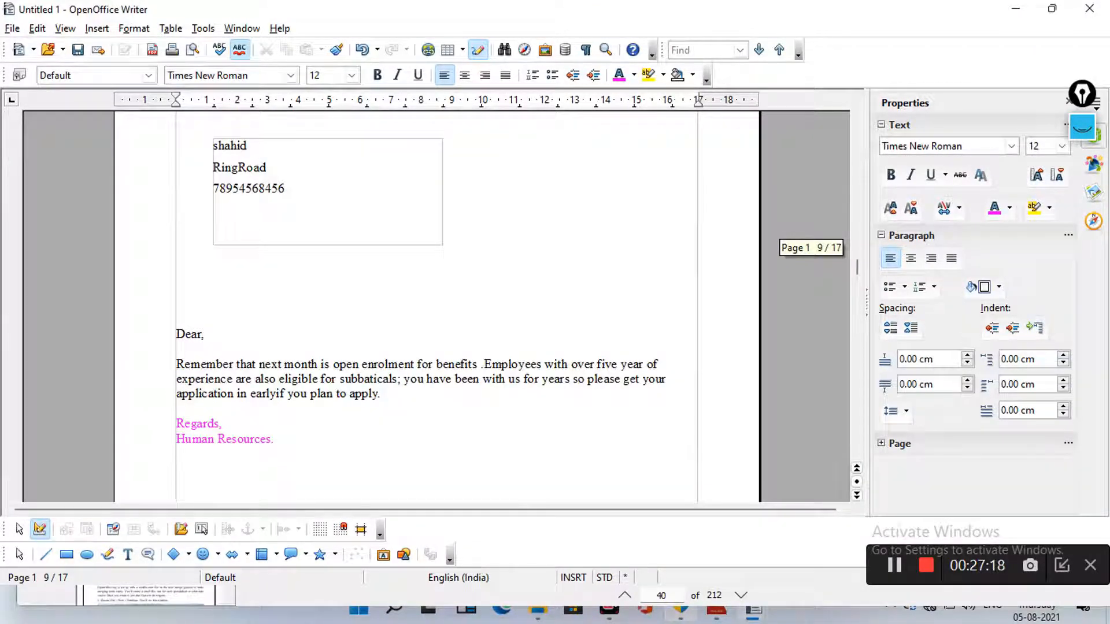
scroll(437, 312, down, 20)
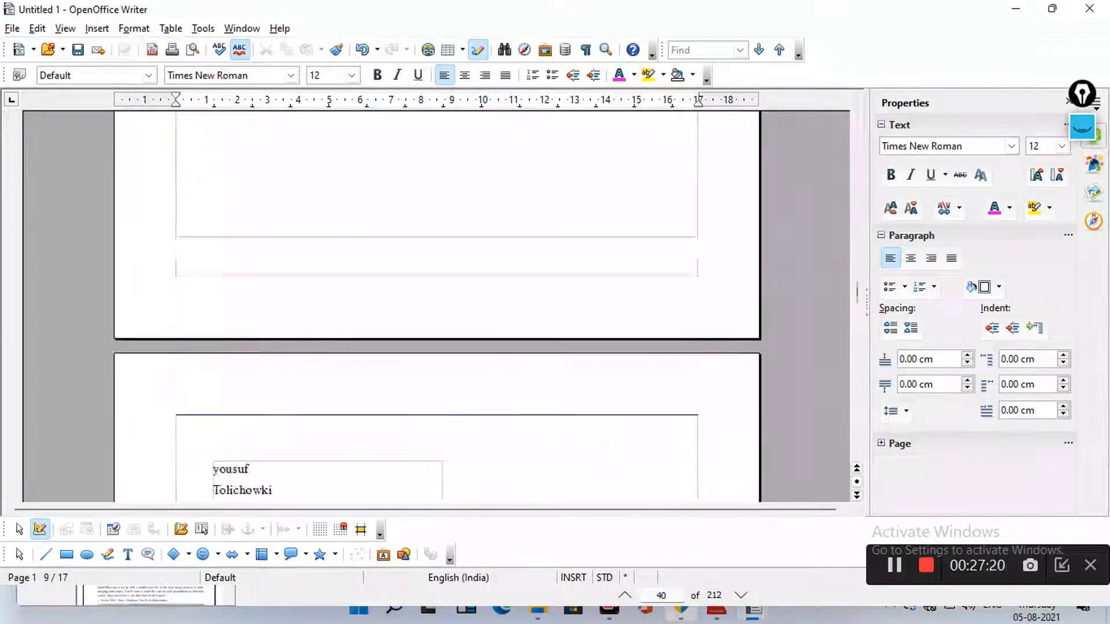
scroll(437, 312, down, 1)
scroll(437, 312, down, 20)
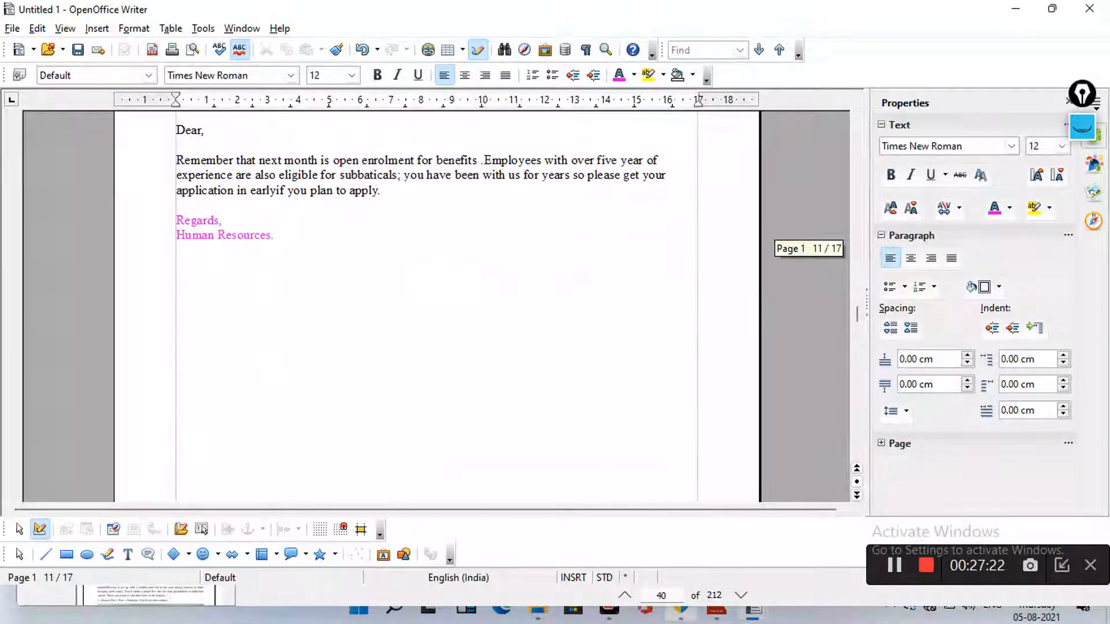
scroll(437, 312, down, 3)
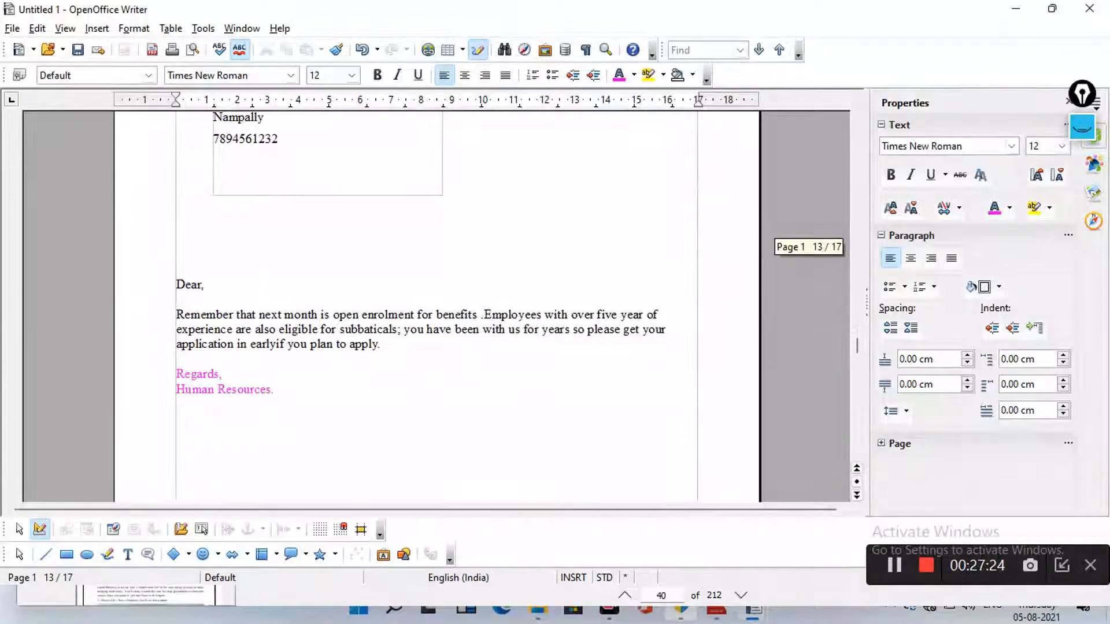
scroll(437, 312, up, 2)
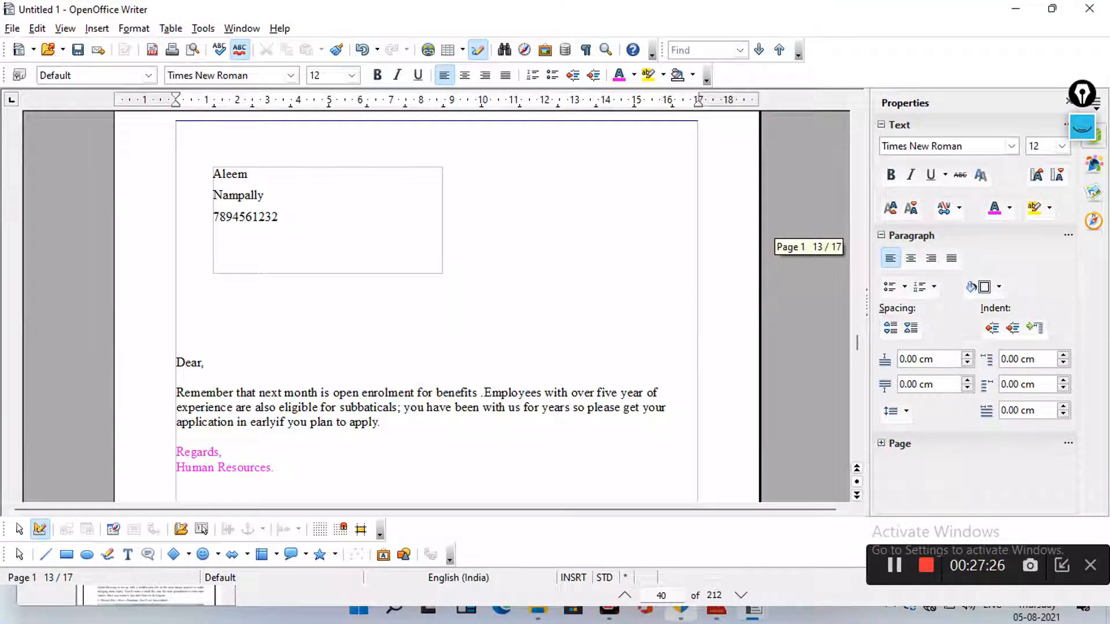
mouse_move(212, 167)
mouse_down()
mouse_move(345, 255)
mouse_move(278, 166)
mouse_move(171, 139)
mouse_move(210, 160)
mouse_up()
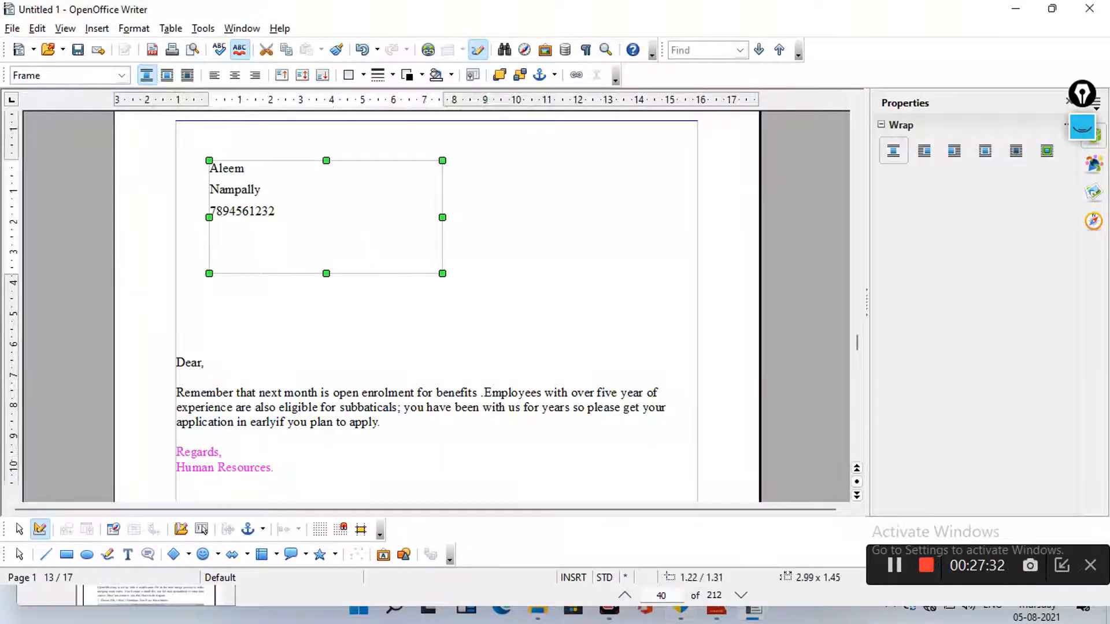
click(1082, 128)
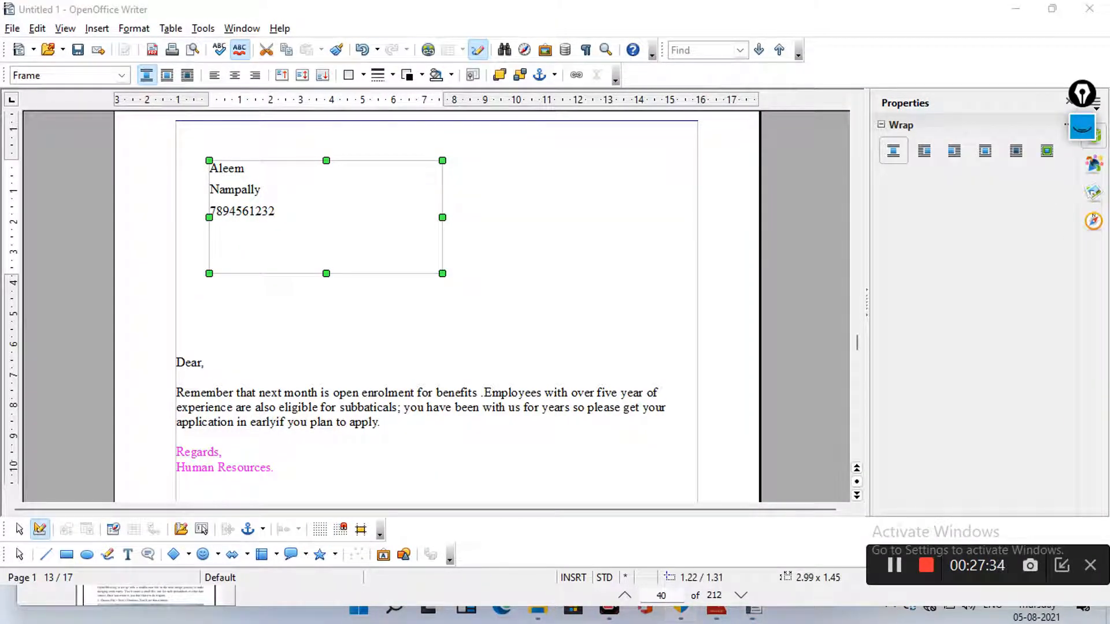
mouse_move(1082, 200)
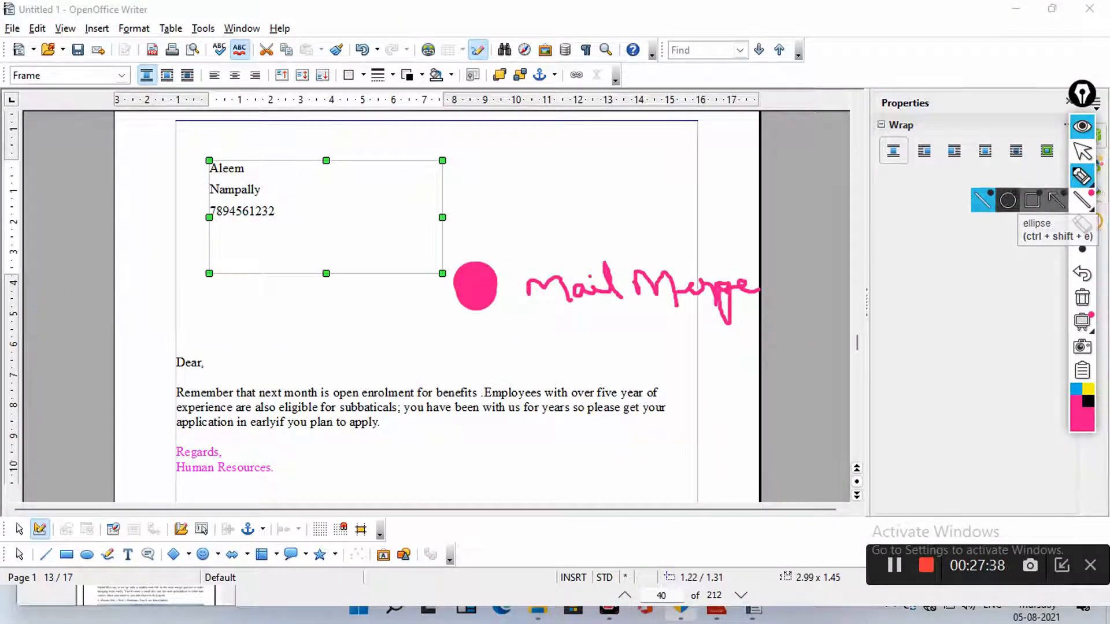
mouse_move(1082, 177)
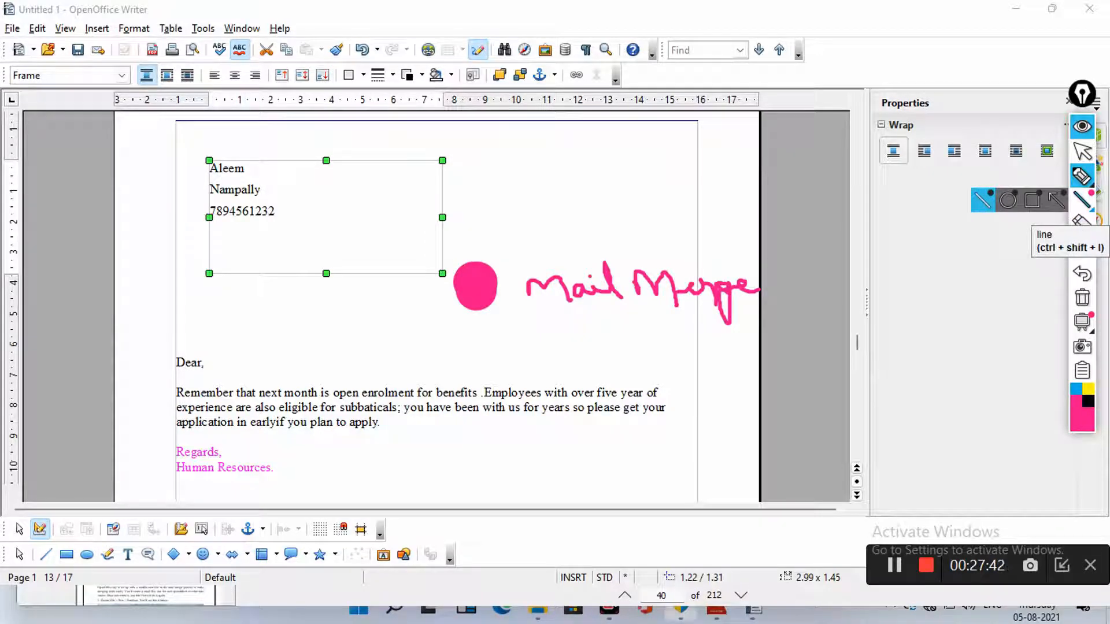
click(1082, 200)
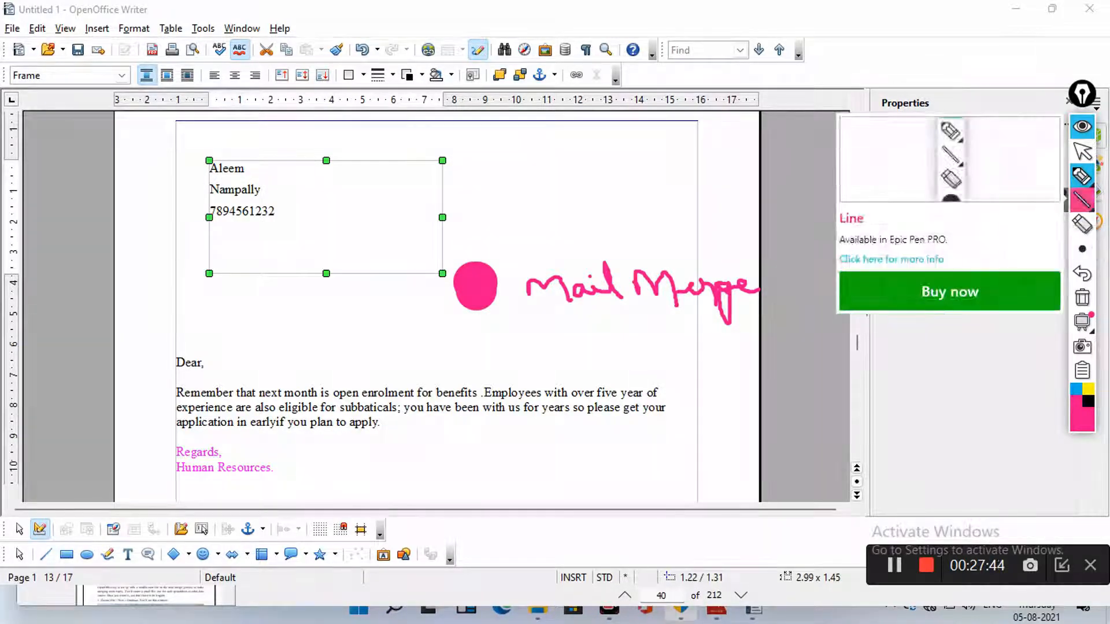
click(1082, 176)
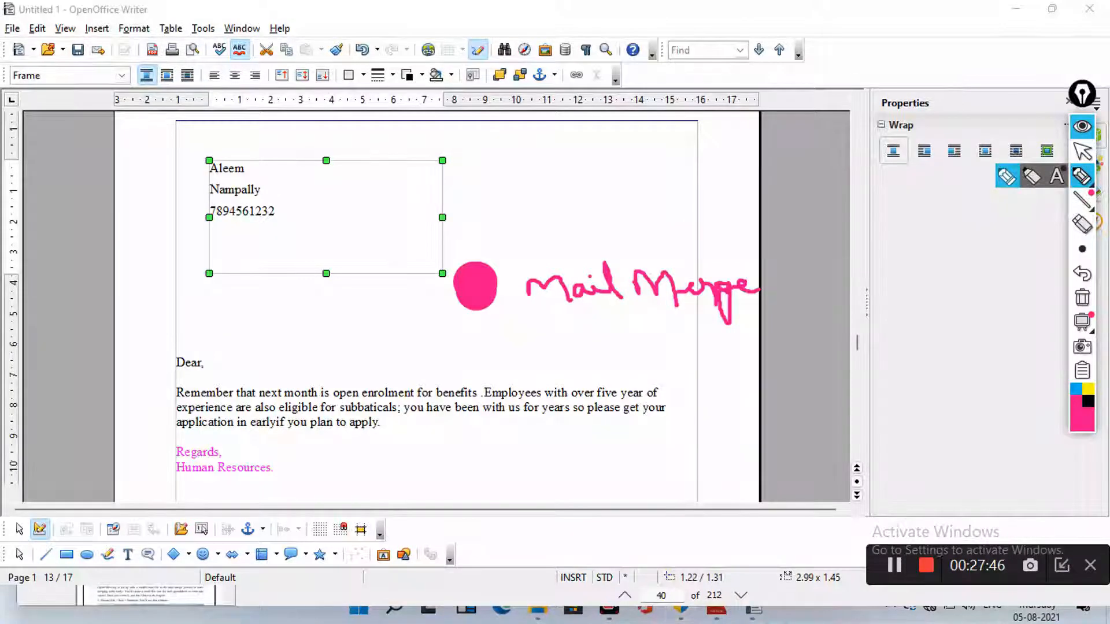
mouse_move(1082, 250)
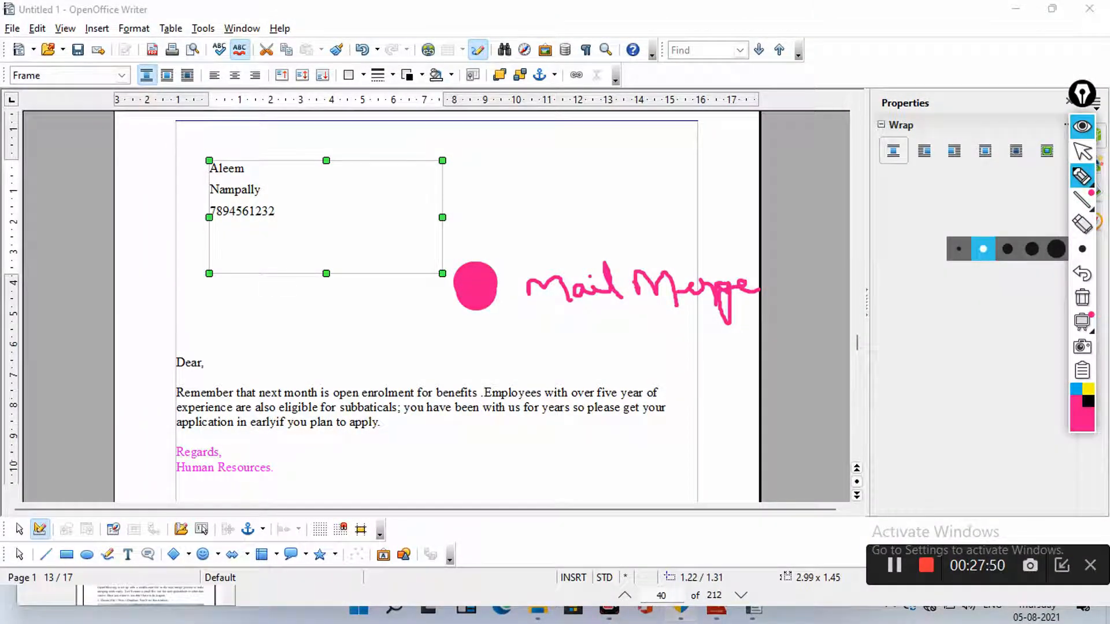
mouse_move(197, 156)
mouse_down()
mouse_move(412, 180)
mouse_move(462, 173)
mouse_move(432, 277)
mouse_move(264, 279)
mouse_move(206, 276)
mouse_move(203, 160)
mouse_up()
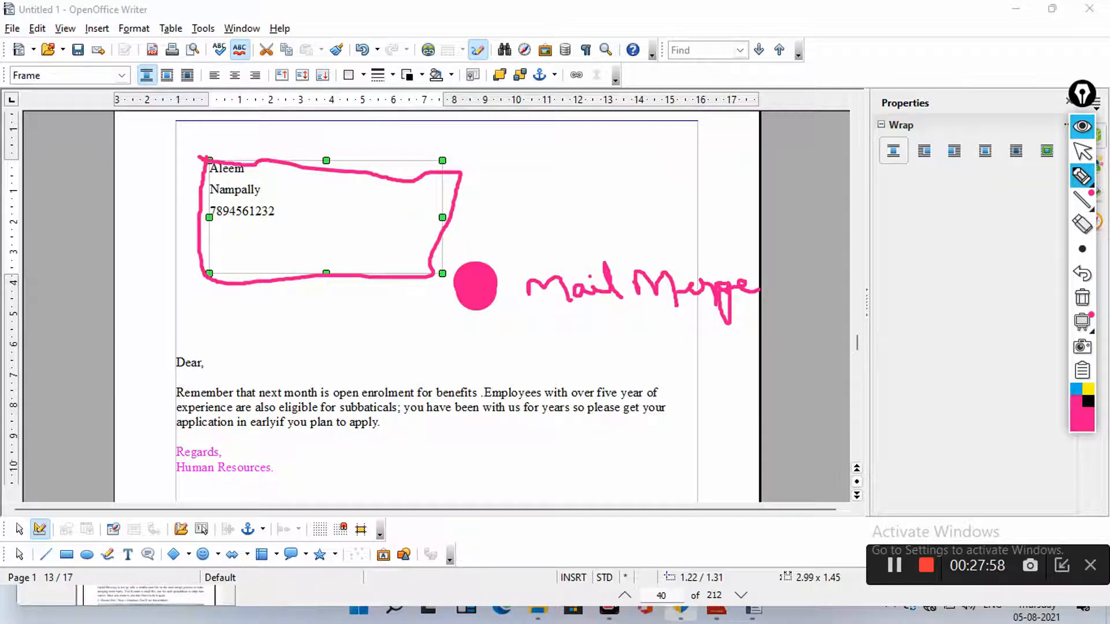
click(1082, 298)
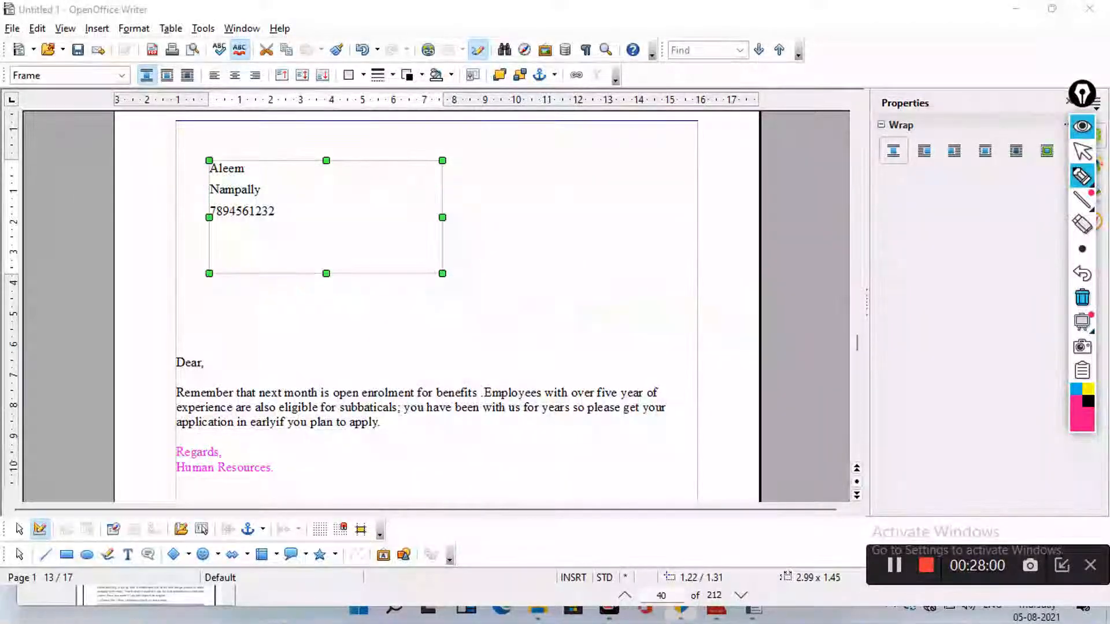
click(1082, 249)
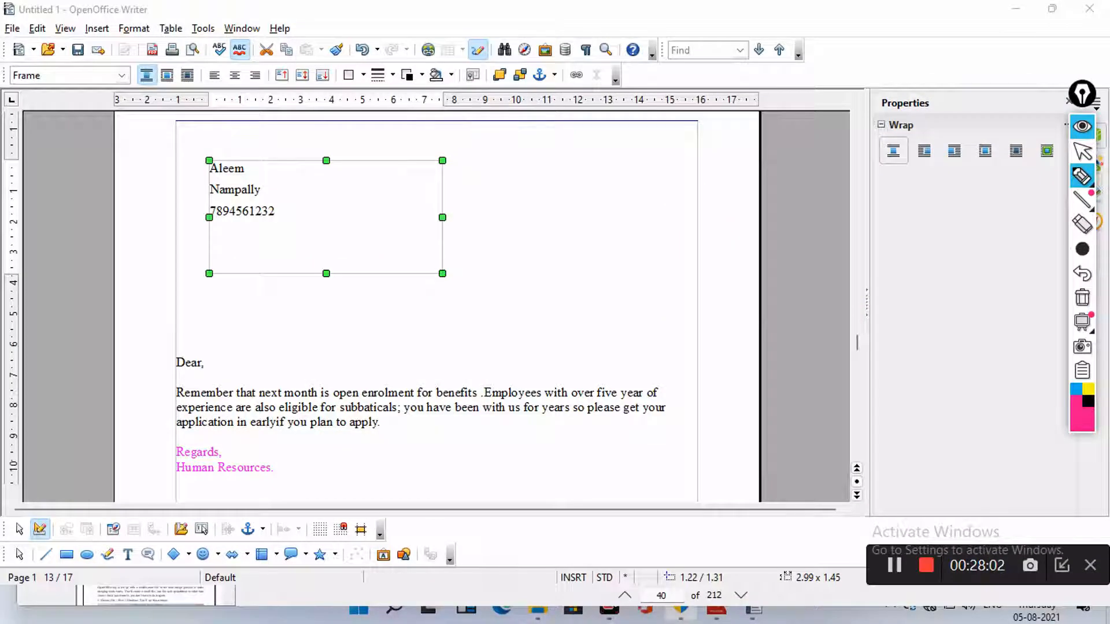
click(1082, 249)
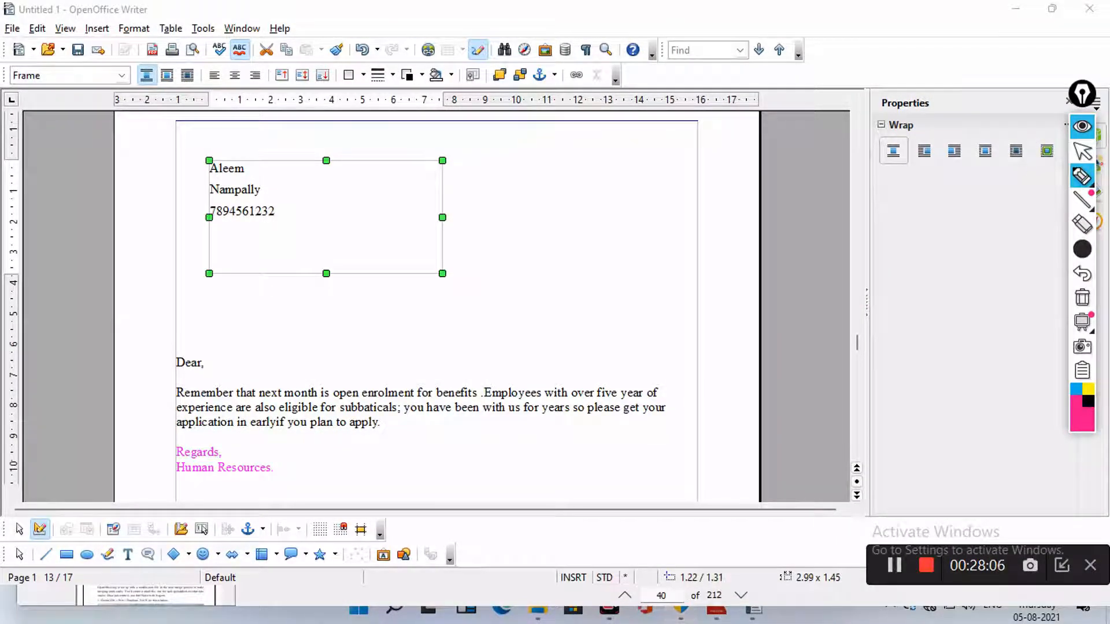
click(1082, 127)
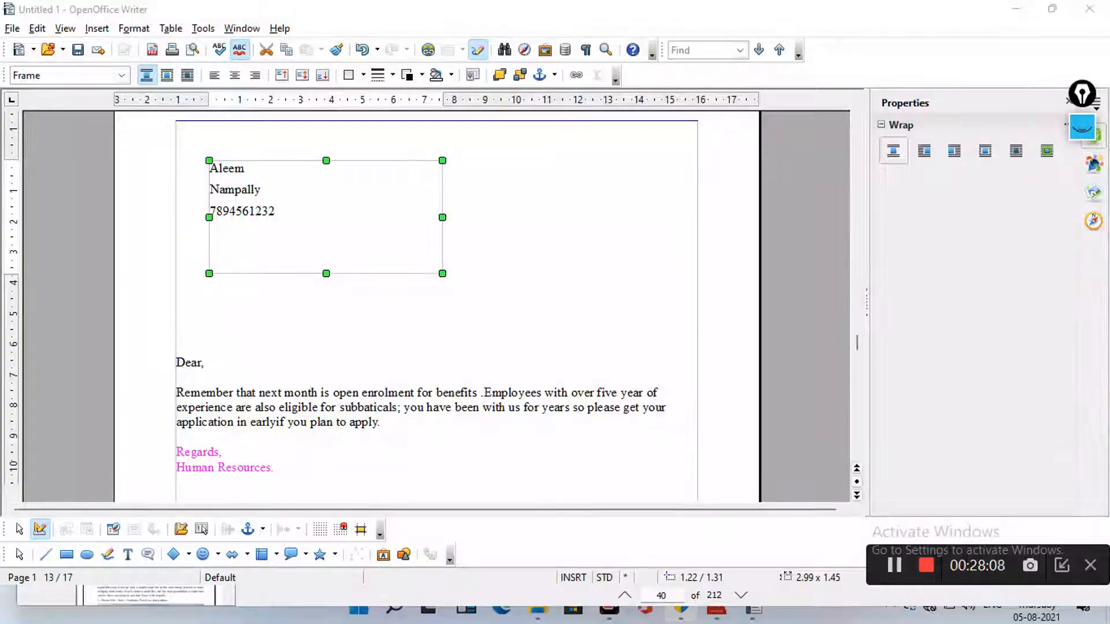
drag(856, 344, 857, 342)
click(177, 451)
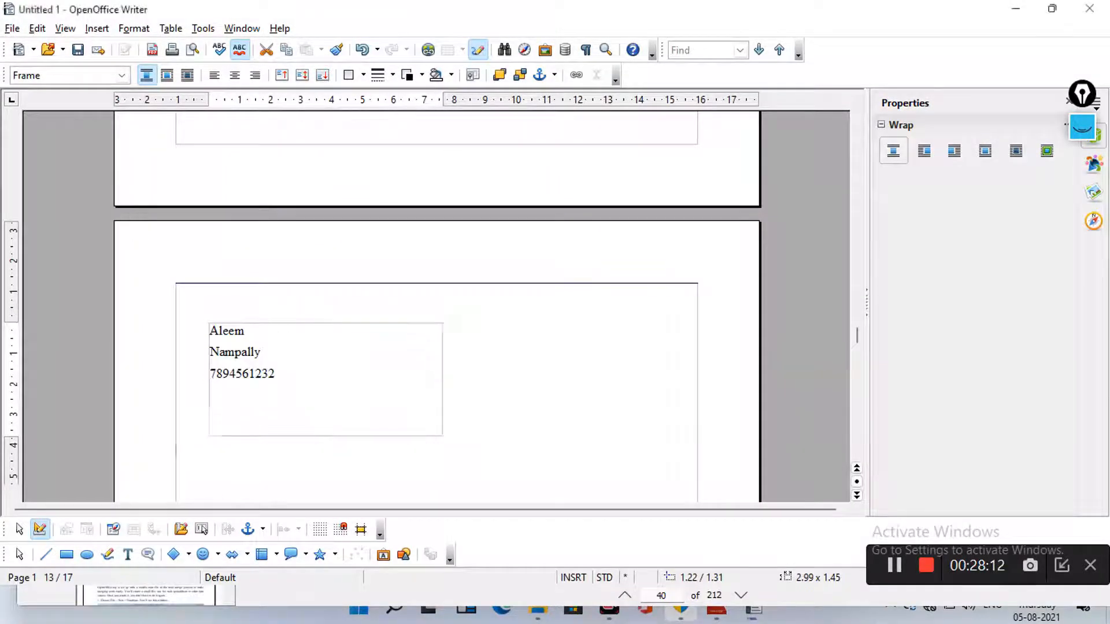
Review the Labels, Format and Options tabs, ending on Format (10.00 cm, 2 columns, 4 rows)
drag(857, 340, 857, 382)
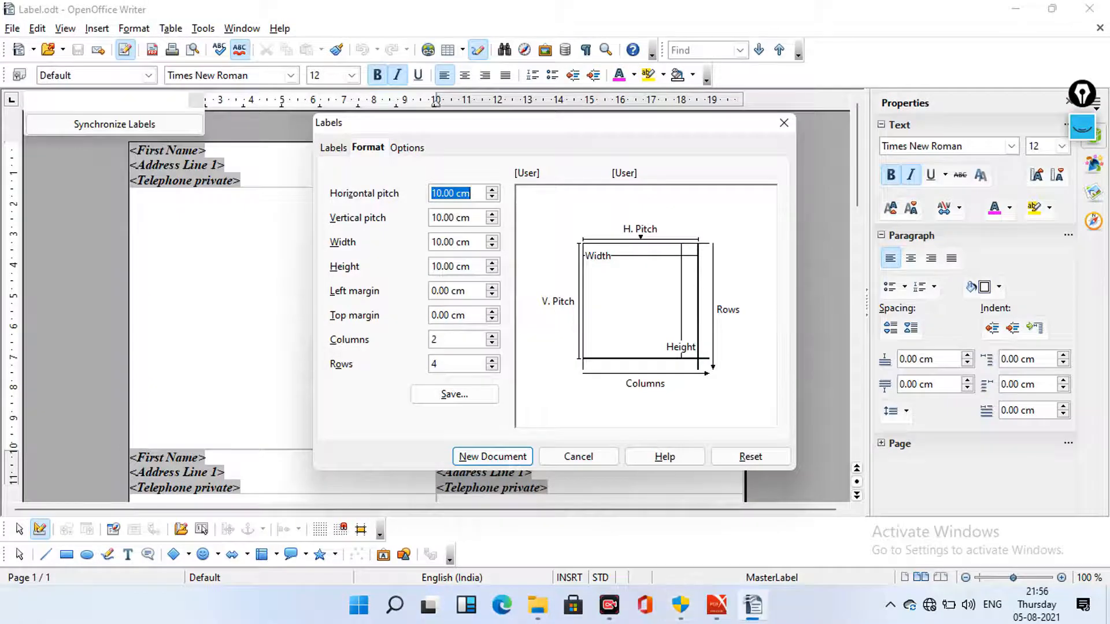
click(334, 148)
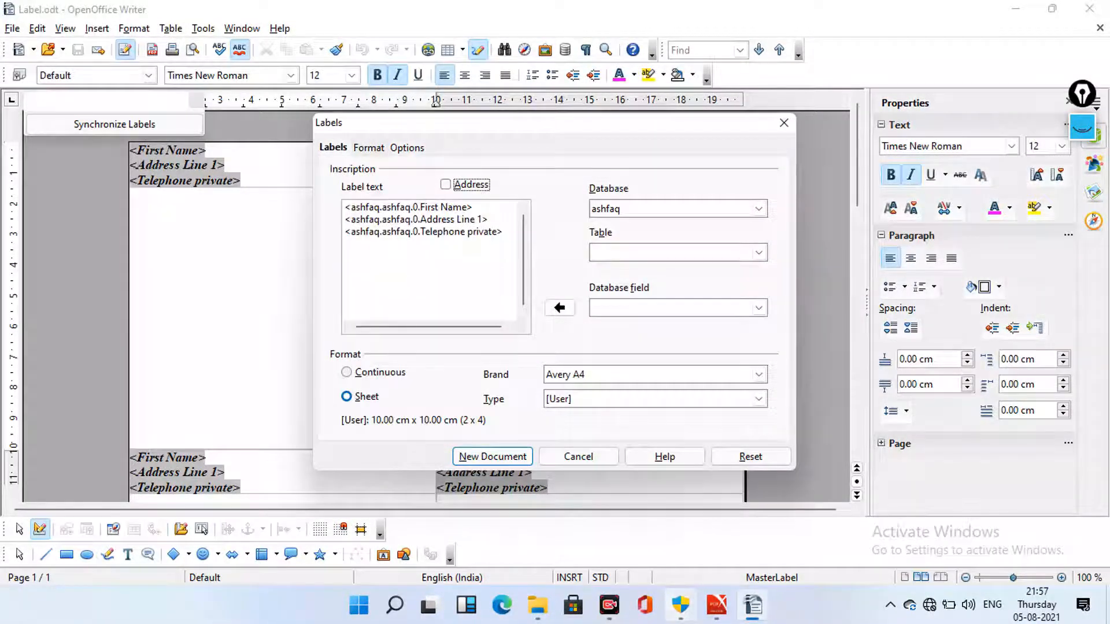
click(369, 148)
click(407, 148)
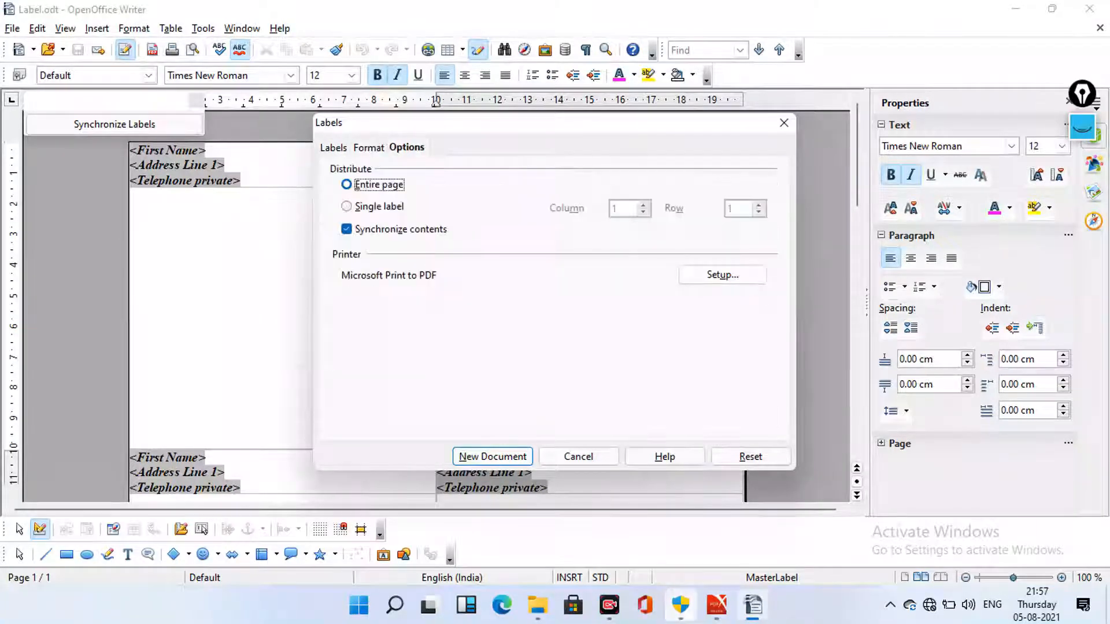
click(333, 148)
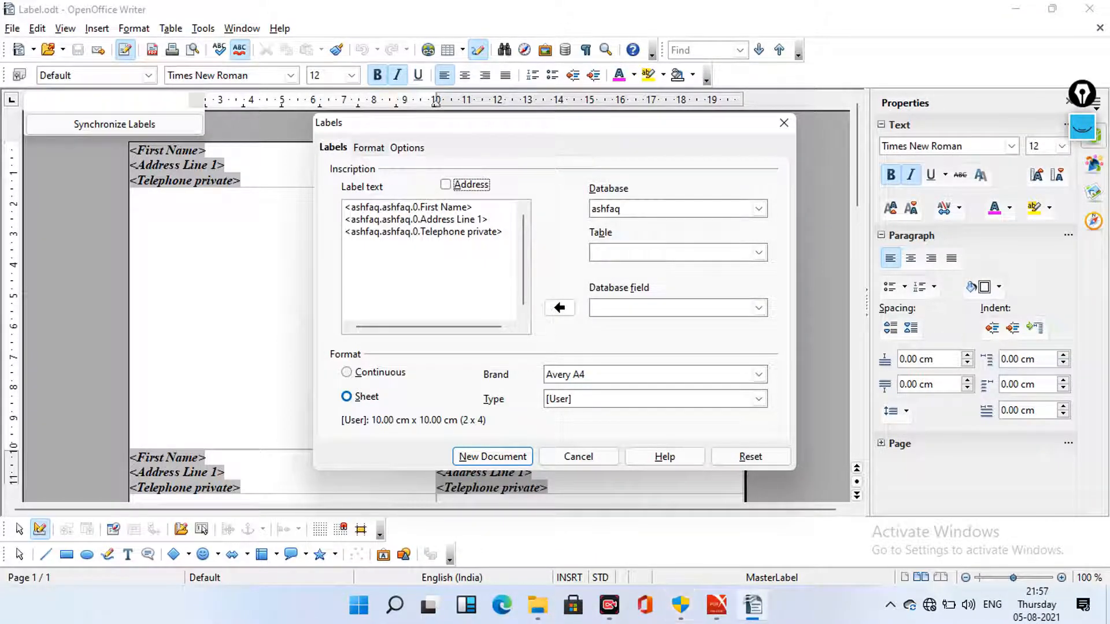
click(368, 148)
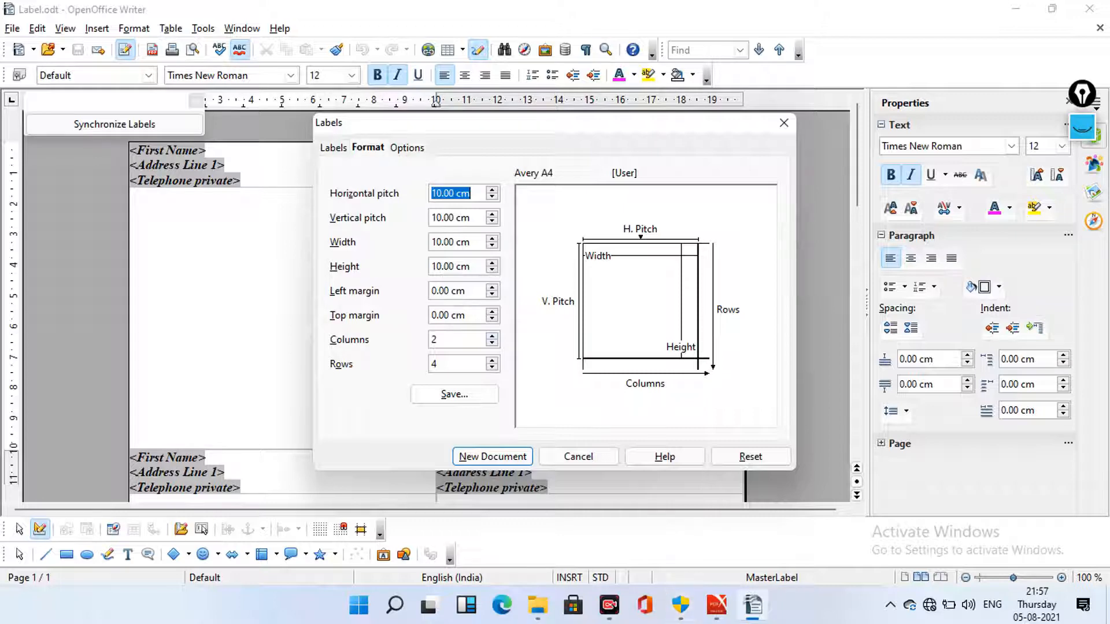
Change the label row count, check Entire page distribution with Synchronize contents, and create the labels
click(433, 340)
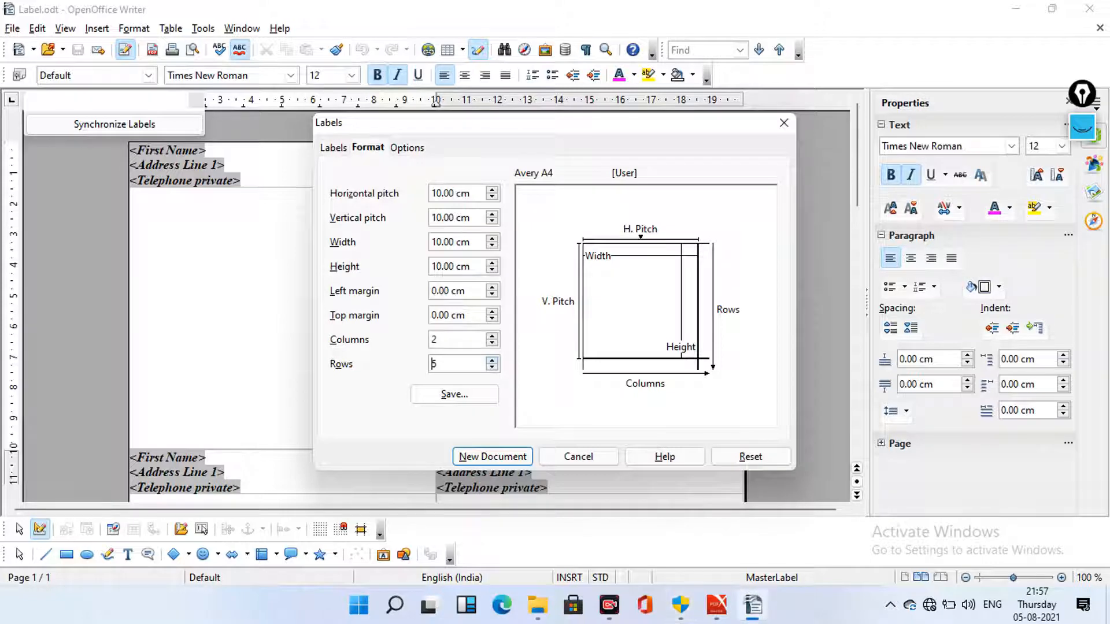
click(492, 369)
click(492, 368)
click(492, 368)
click(407, 148)
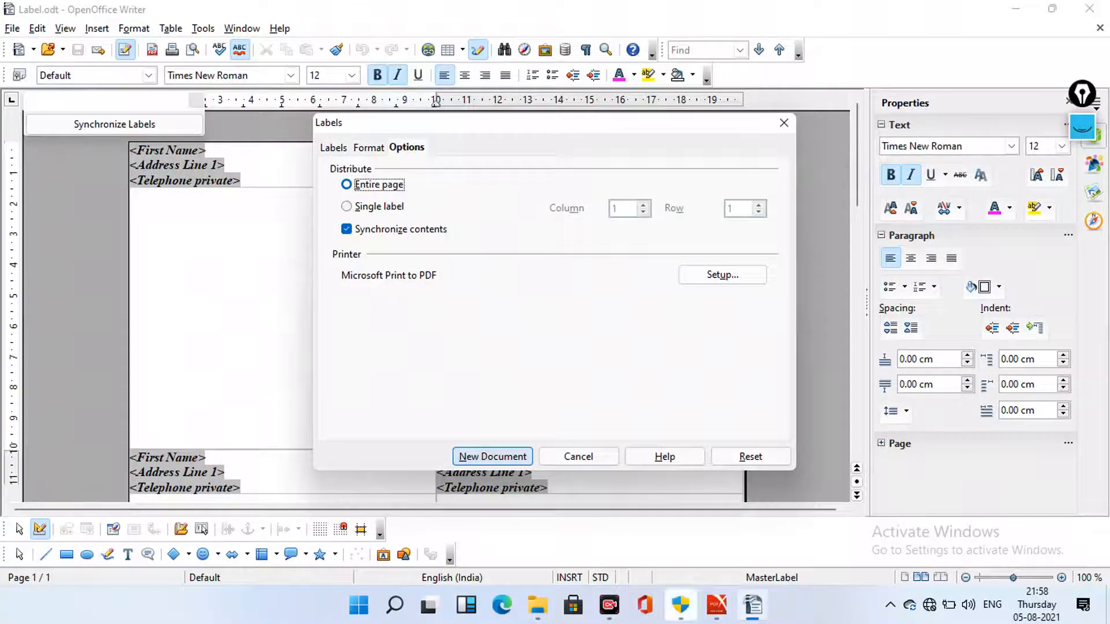
key(Return)
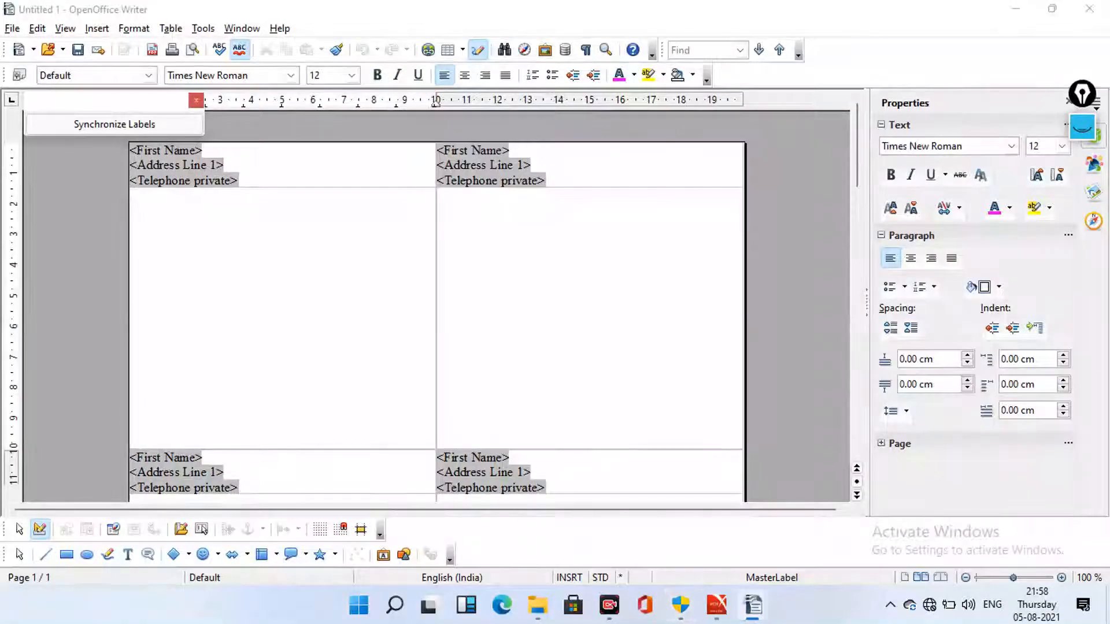
Synchronize the First Name, Address Line 1 and Telephone fields across all labels on the sheet
scroll(204, 127, down, 15)
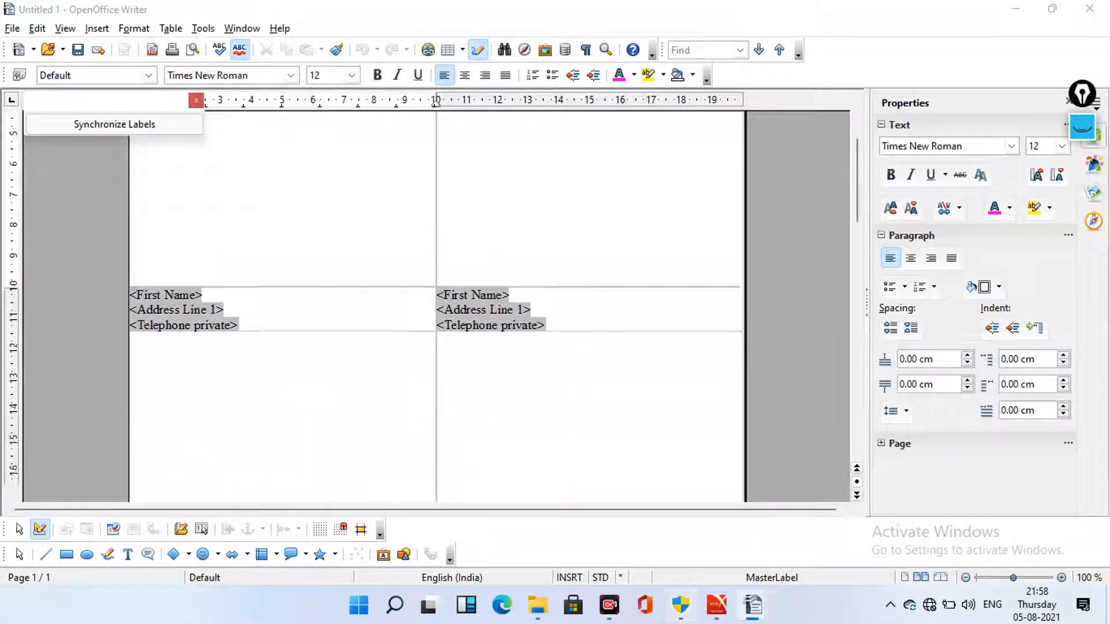
scroll(203, 127, down, 12)
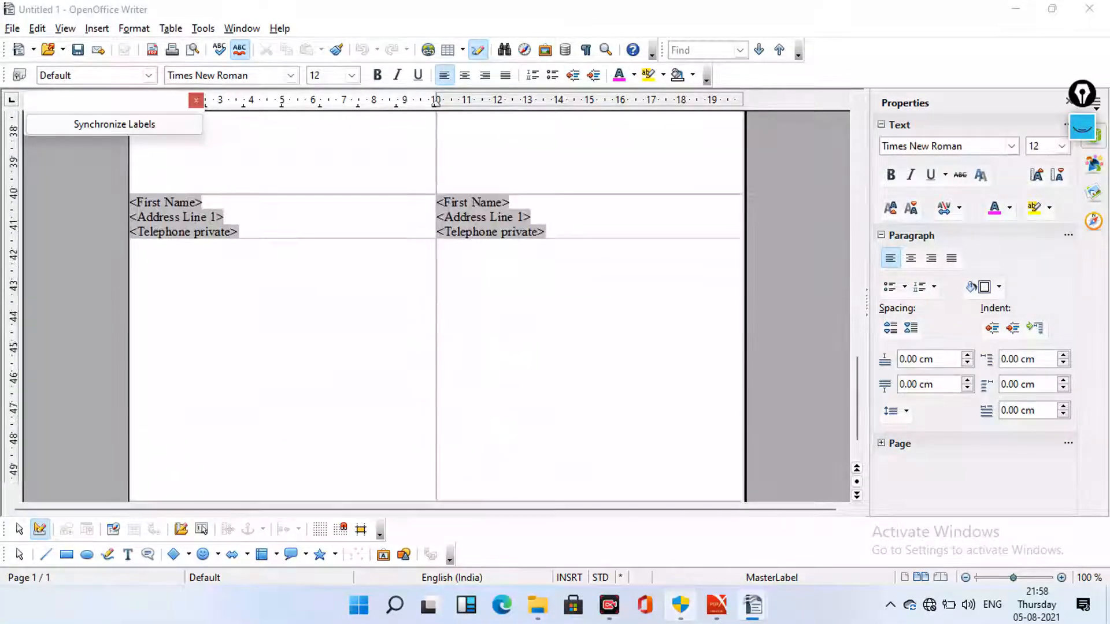
scroll(436, 301, up, 20)
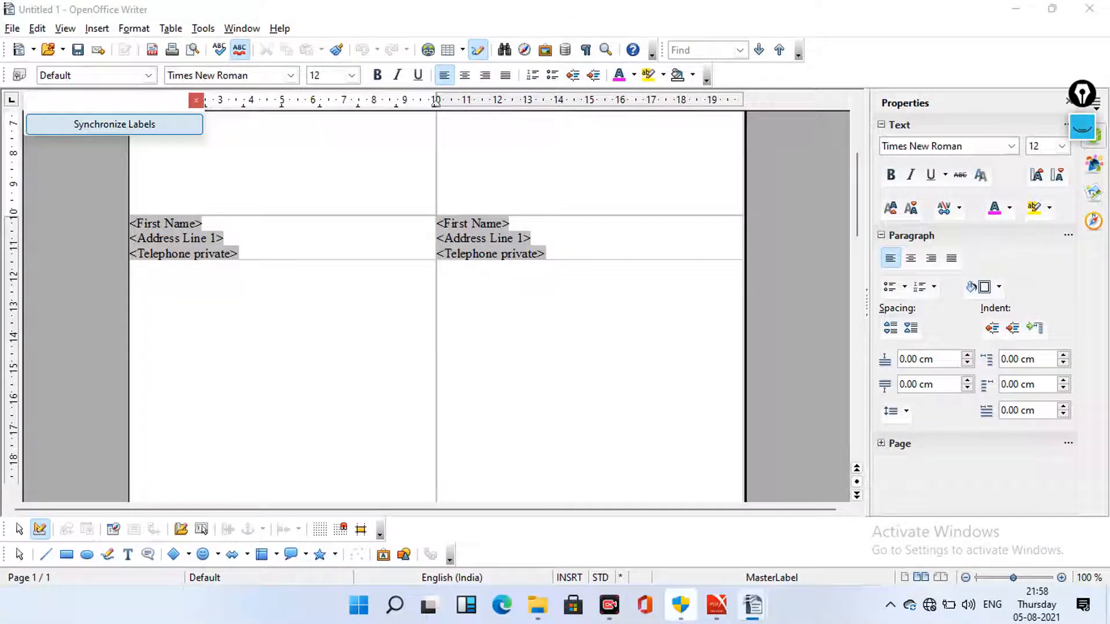
click(115, 124)
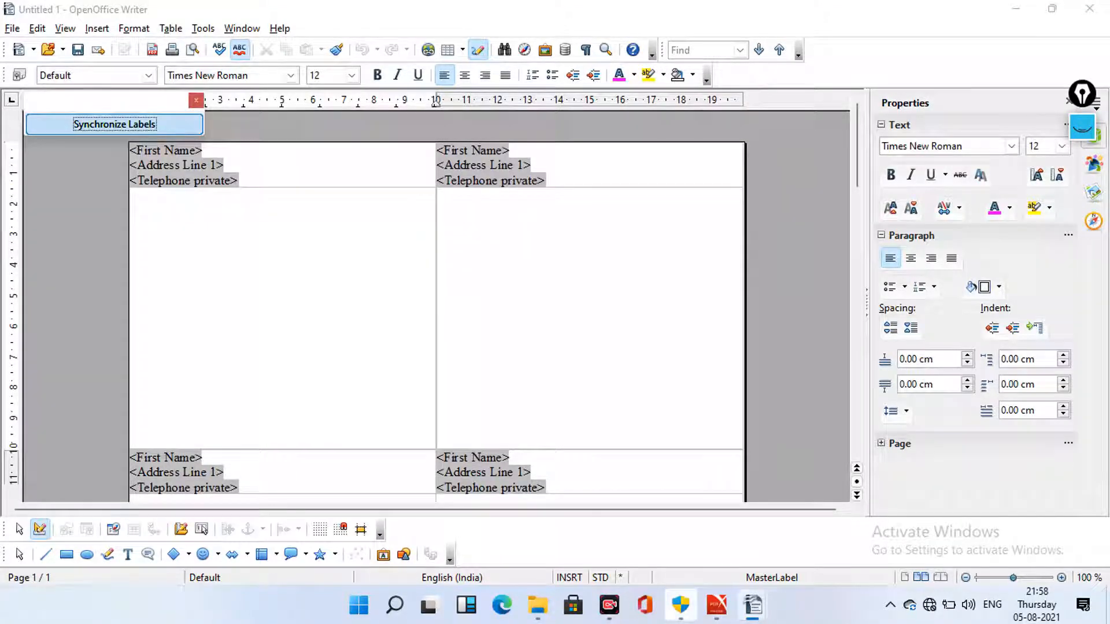
click(13, 28)
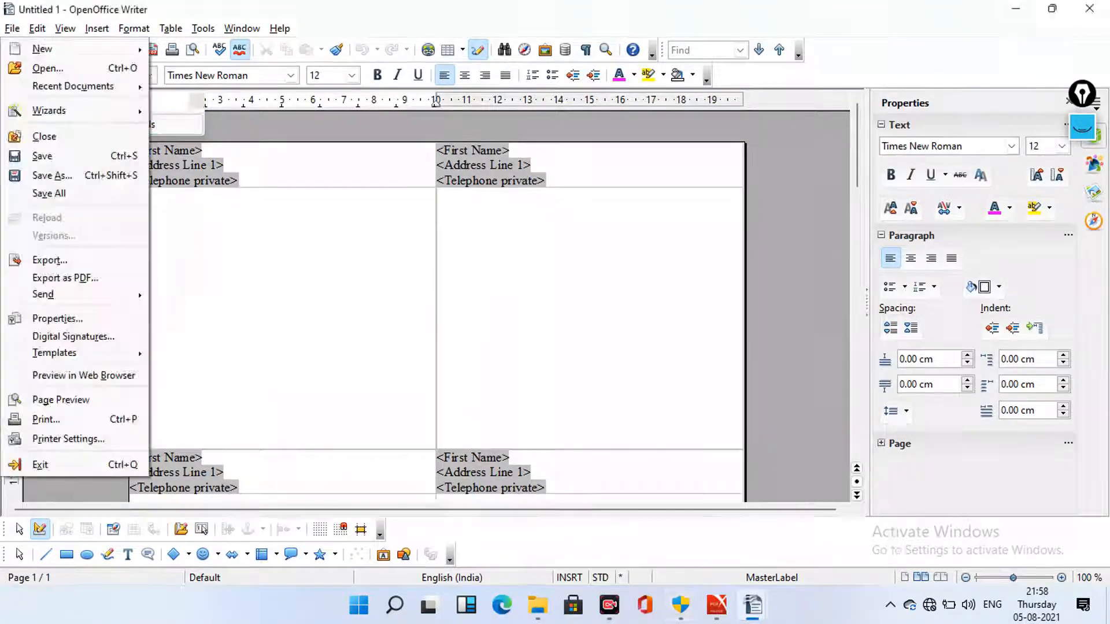
mouse_move(43, 49)
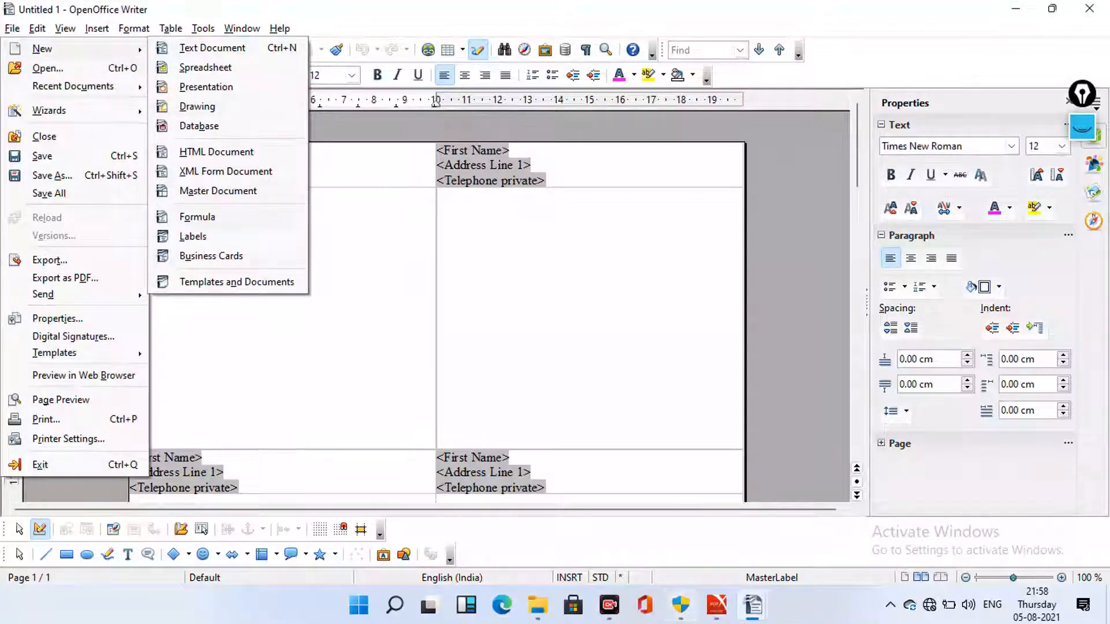
click(193, 236)
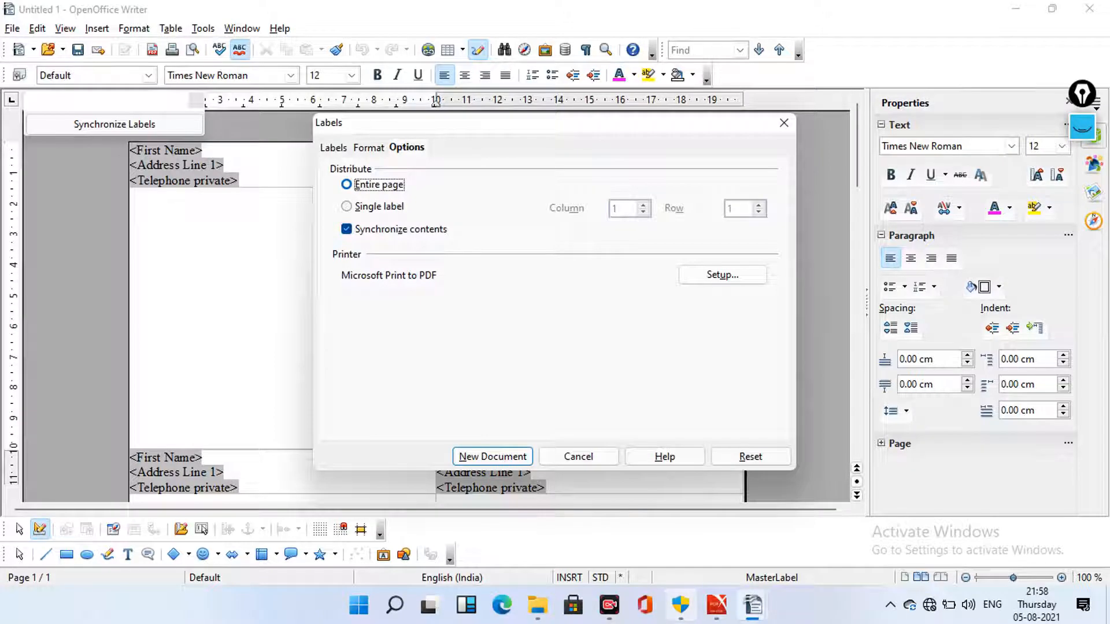
click(347, 230)
key(space)
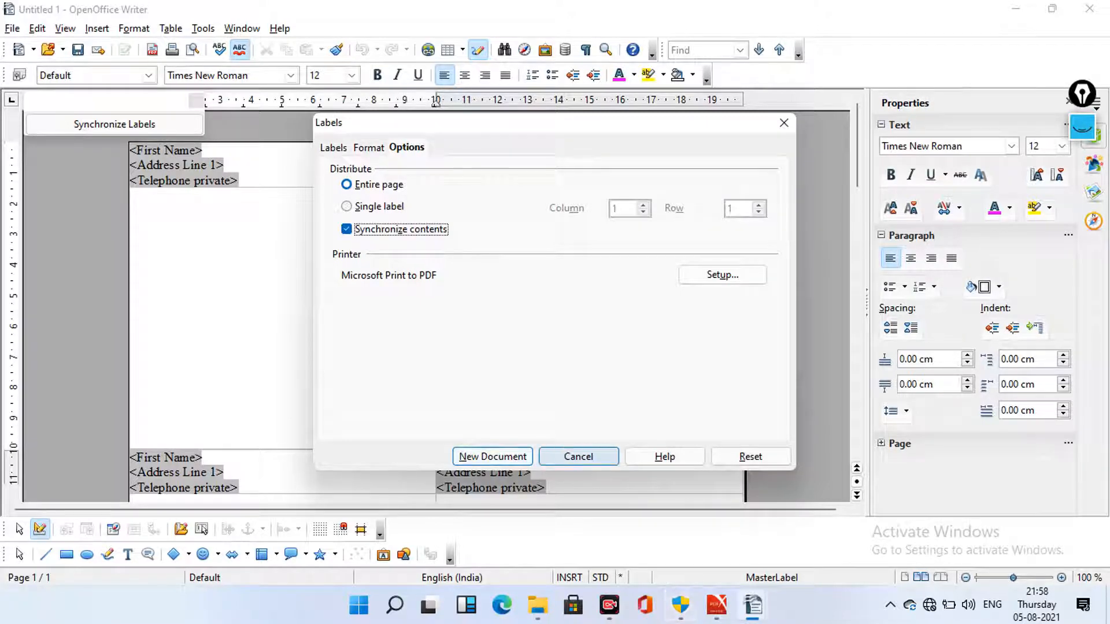
click(578, 456)
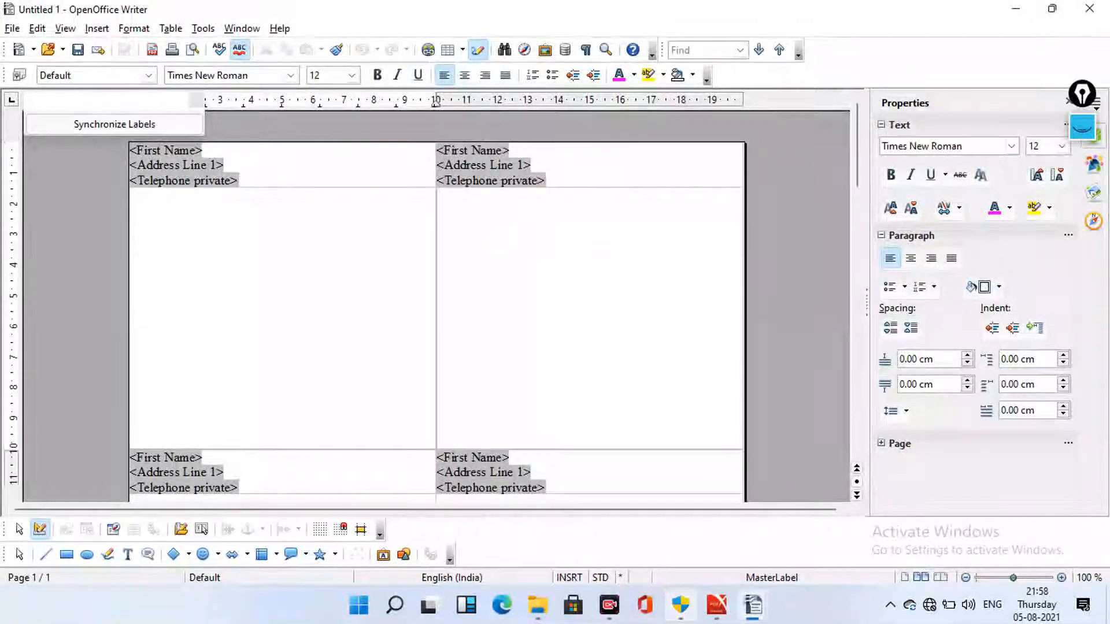
click(12, 29)
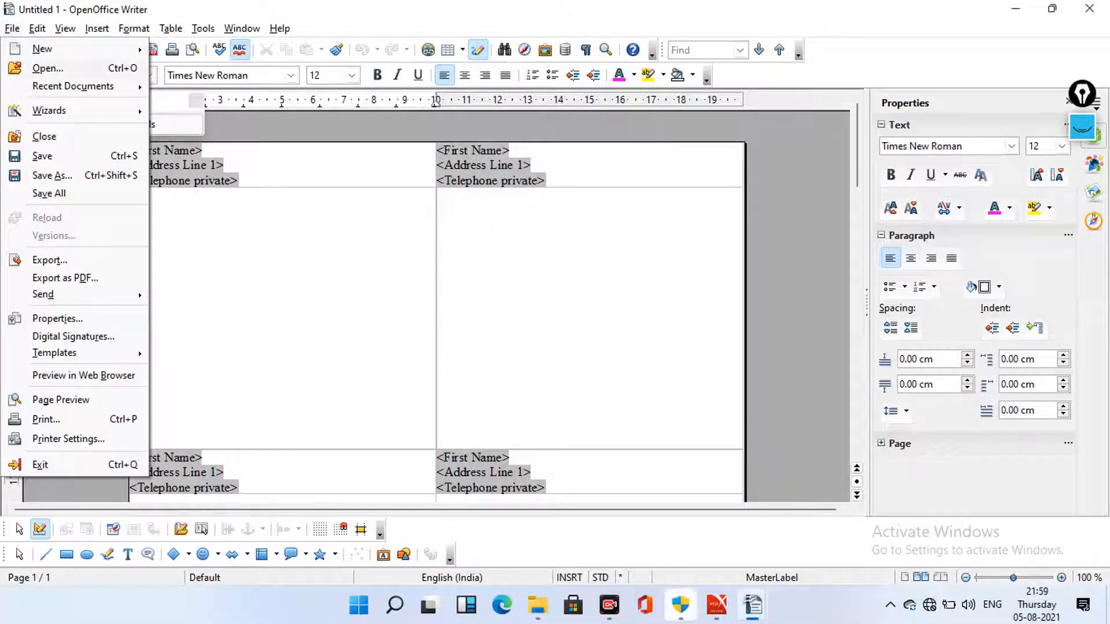
Open datasource.csv to bring up its Text Import options
click(48, 68)
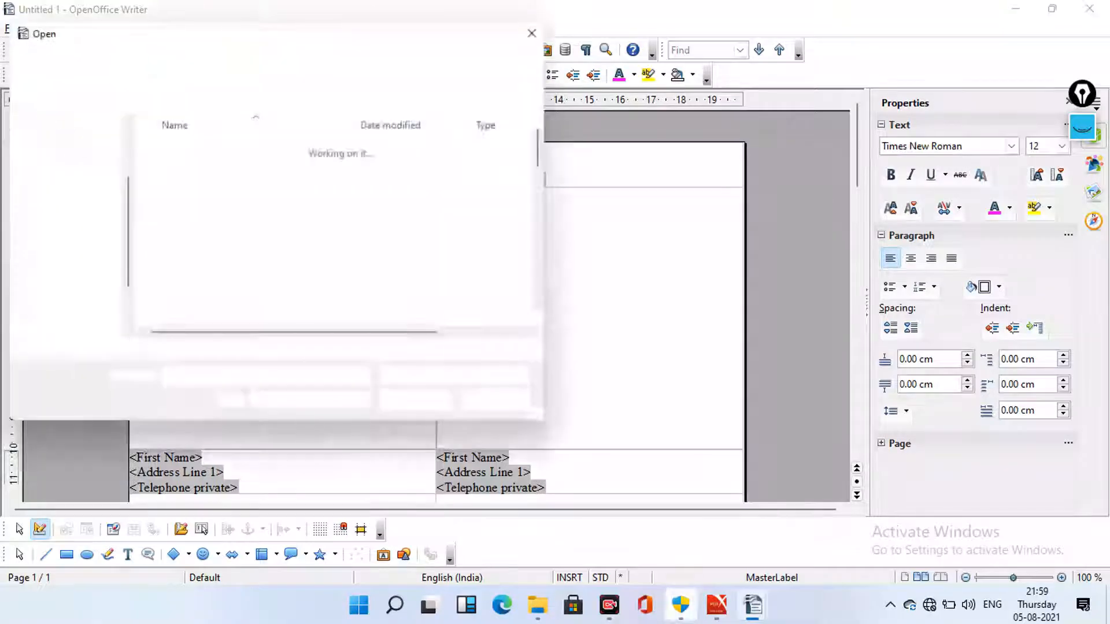
scroll(260, 213, down, 2)
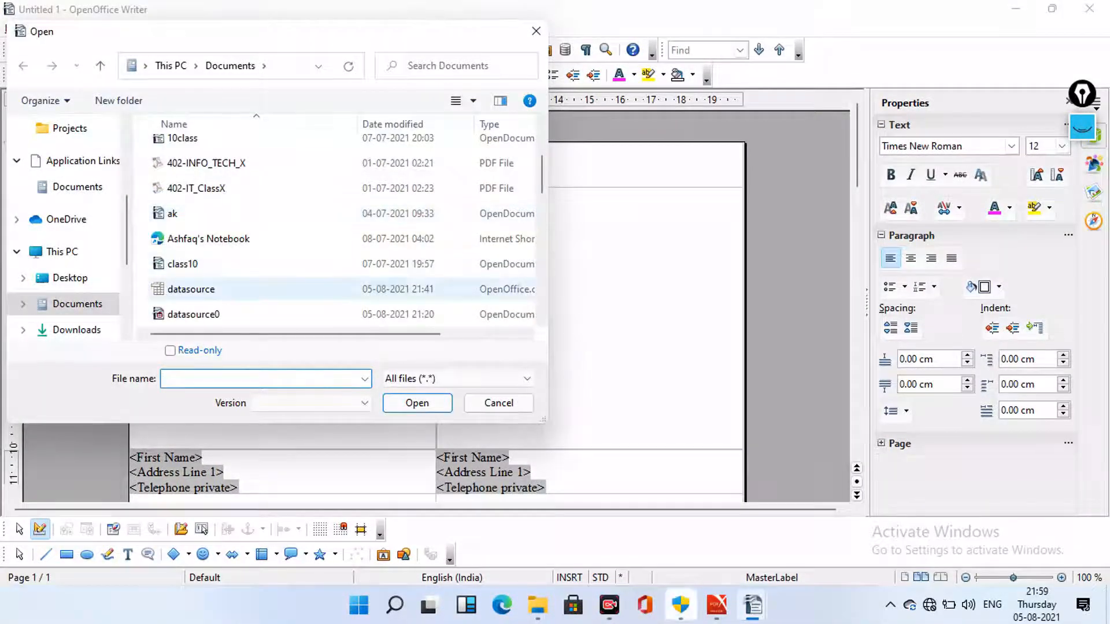
click(191, 289)
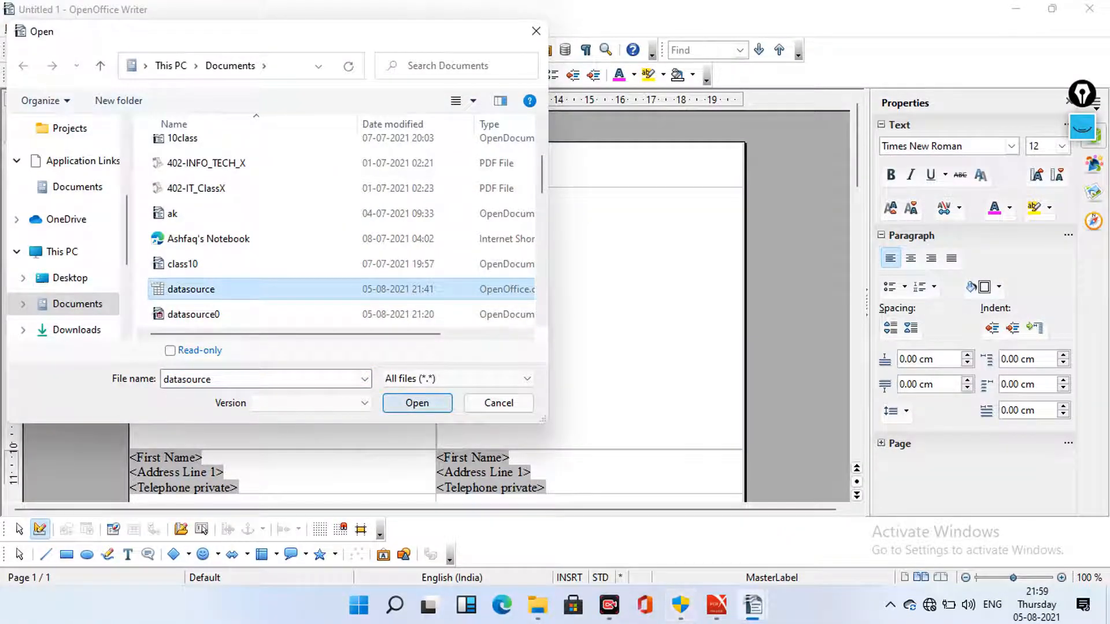
click(417, 403)
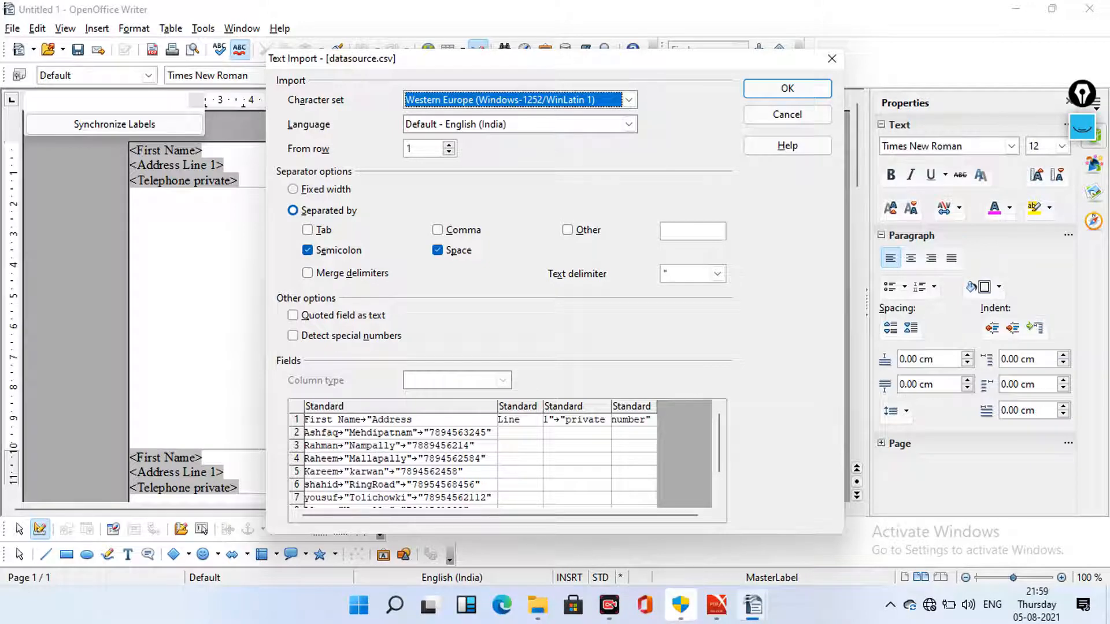
Preview the datasource.csv fields and accept the import with Semicolon and Space separators
scroll(471, 456, down, 1)
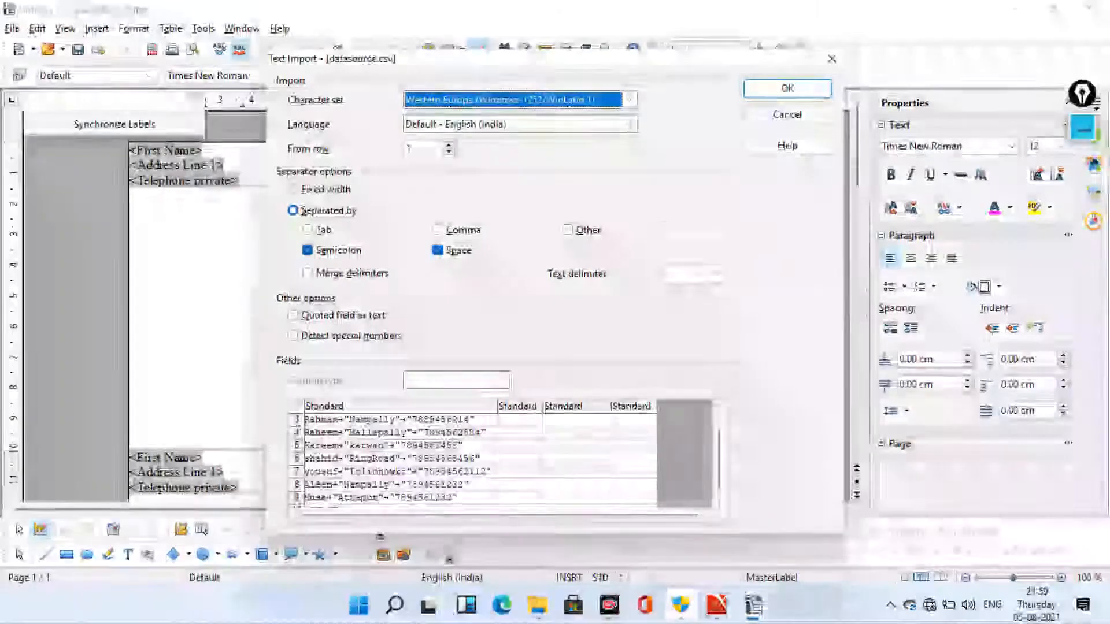
scroll(472, 457, down, 1)
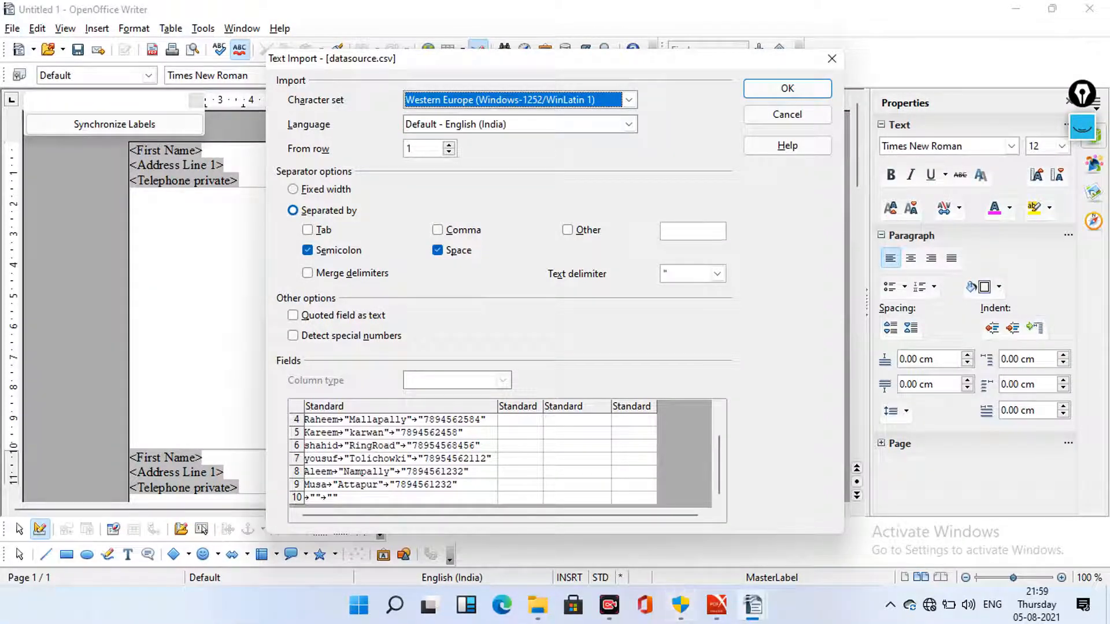
scroll(507, 457, up, 3)
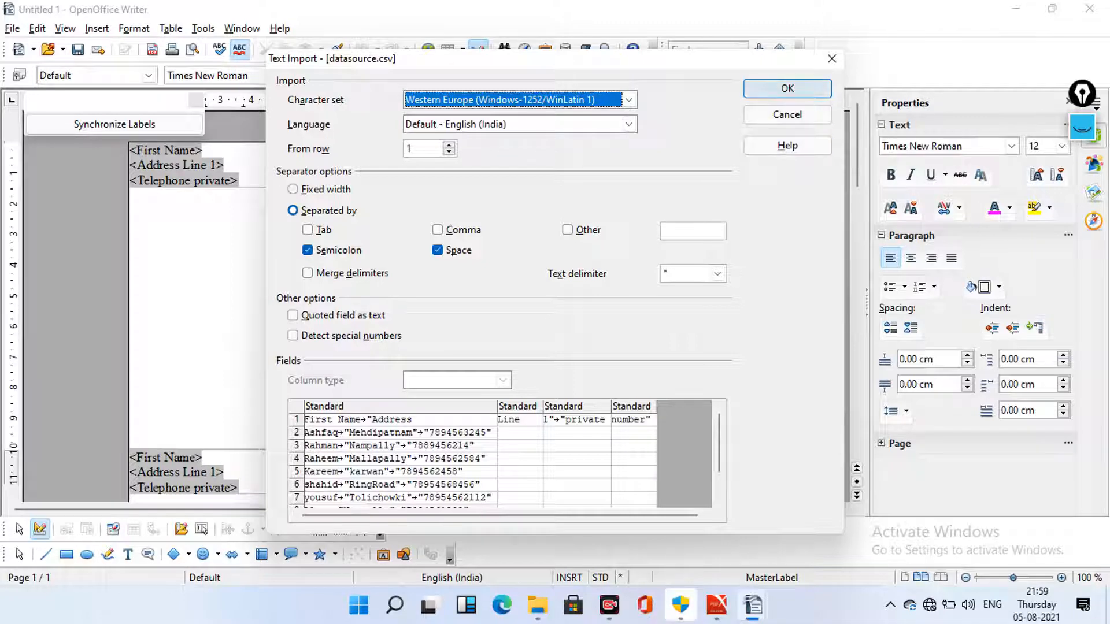
click(788, 89)
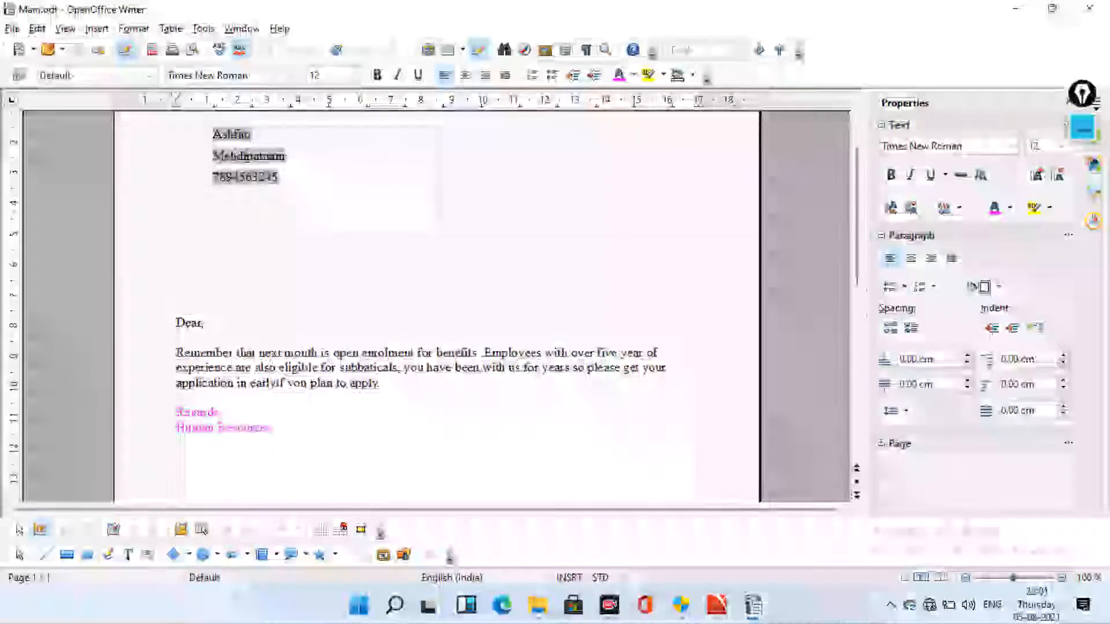
Inspect the first record's address lines and letter body, then scroll through the merged Mail.odt letters
scroll(437, 306, up, 1)
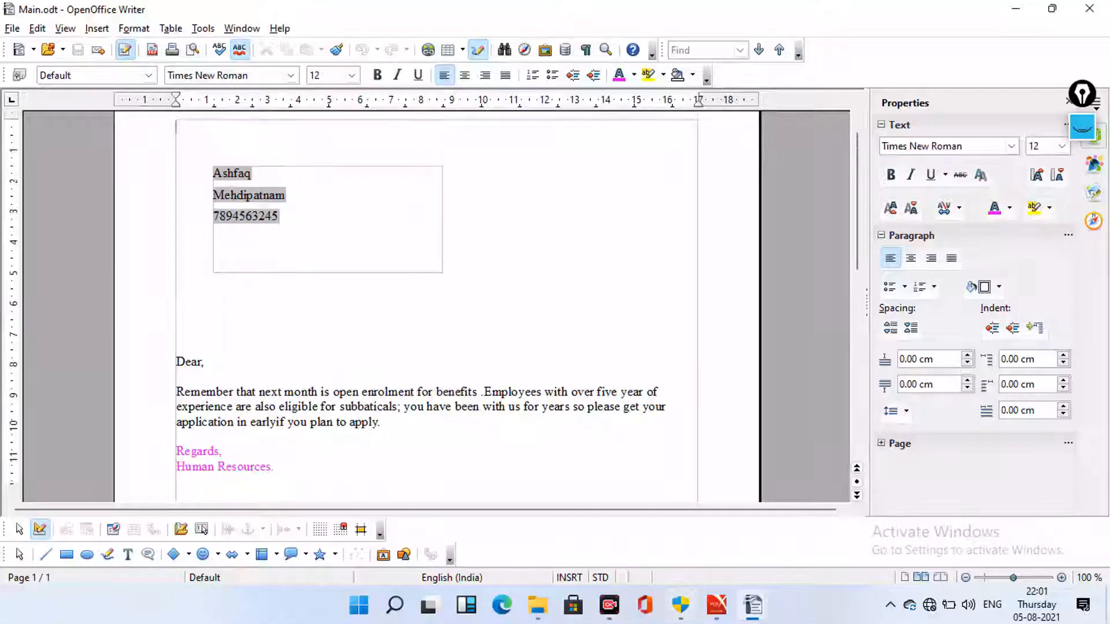
scroll(437, 306, up, 1)
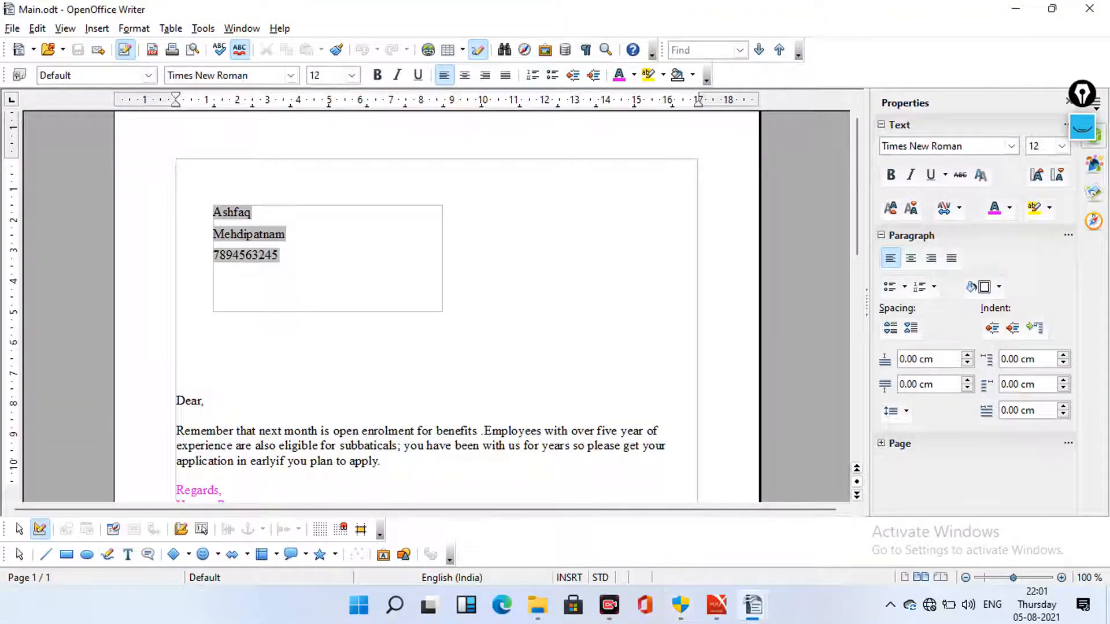
drag(213, 212, 279, 255)
scroll(437, 306, down, 2)
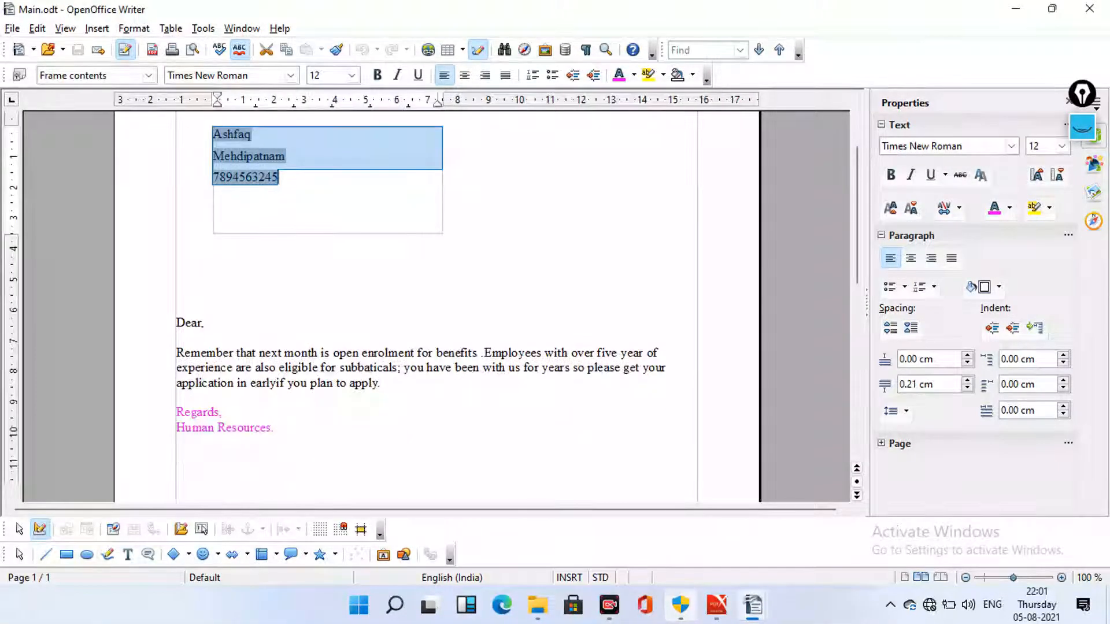
drag(176, 307, 275, 428)
click(275, 428)
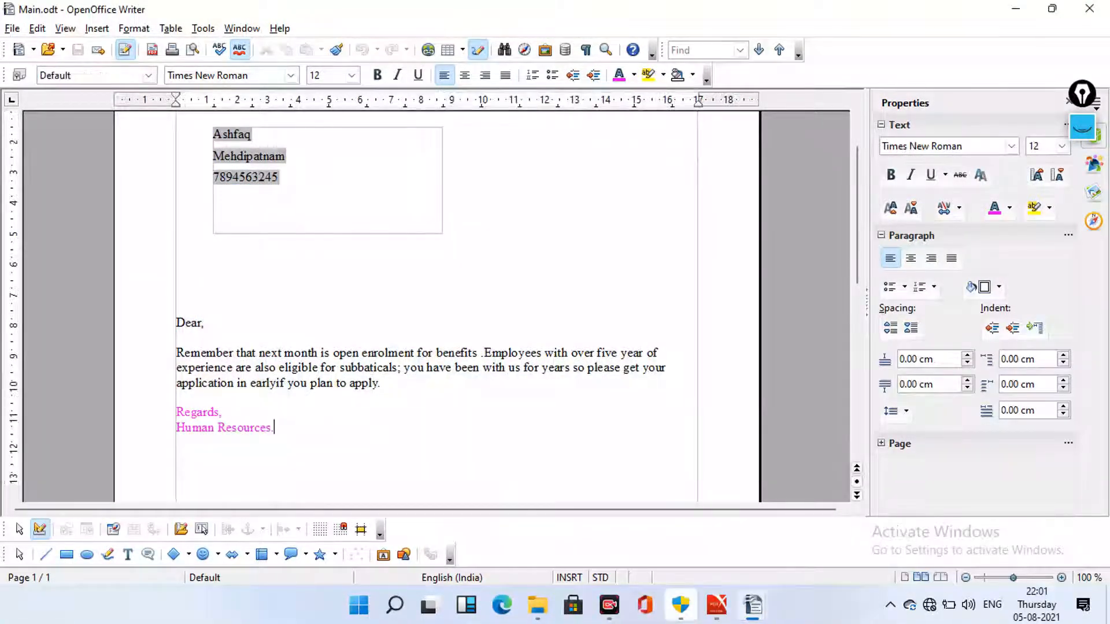
scroll(437, 306, down, 9)
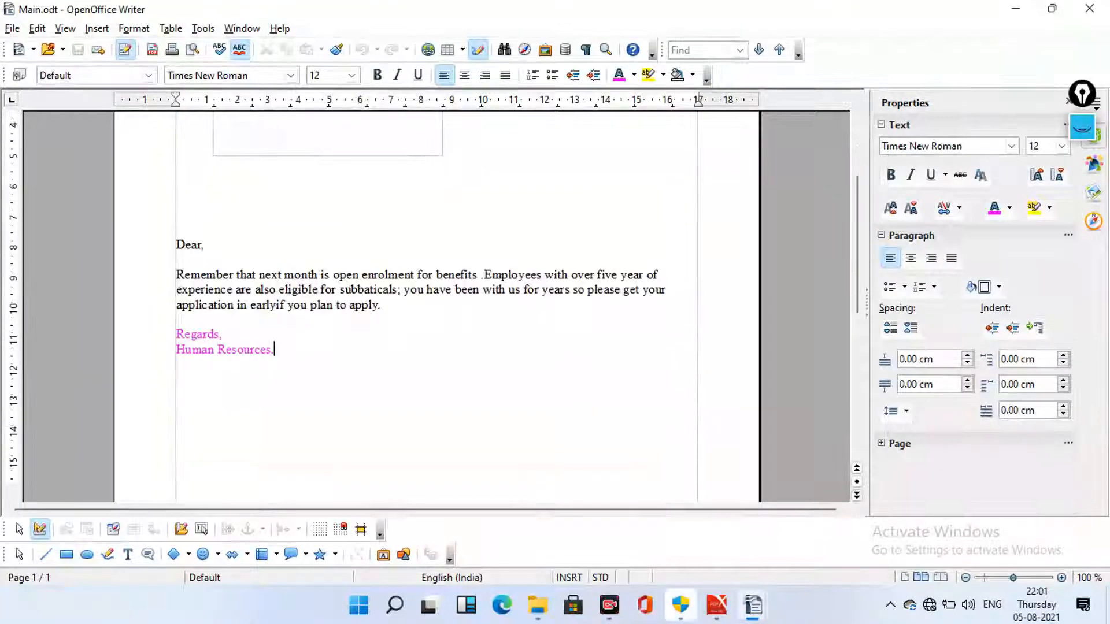
scroll(436, 307, down, 3)
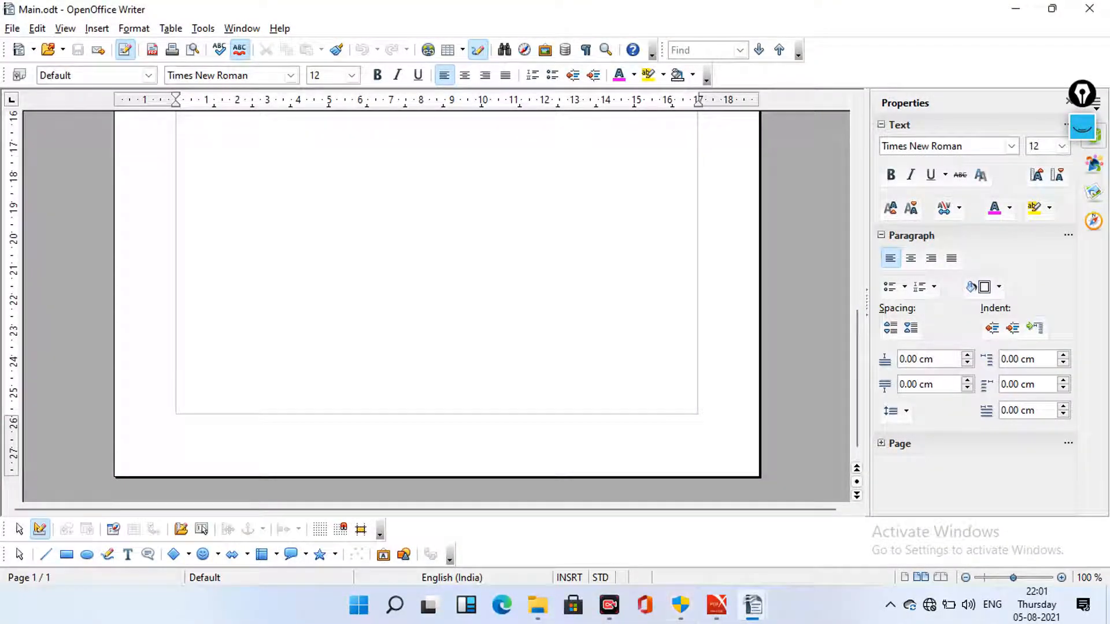
scroll(437, 306, up, 15)
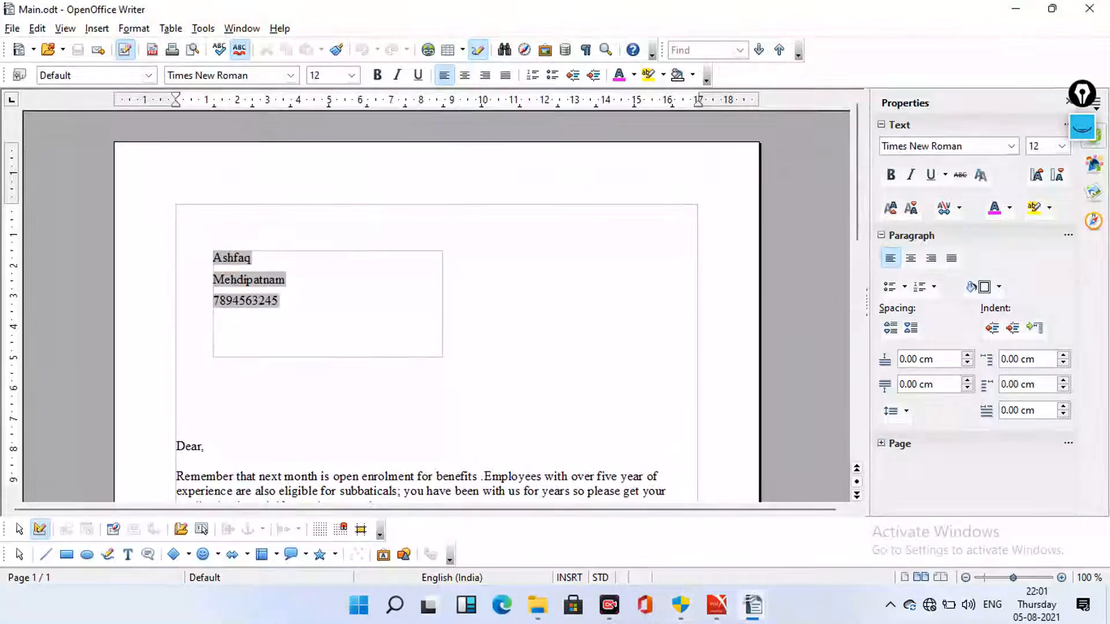
scroll(437, 306, down, 11)
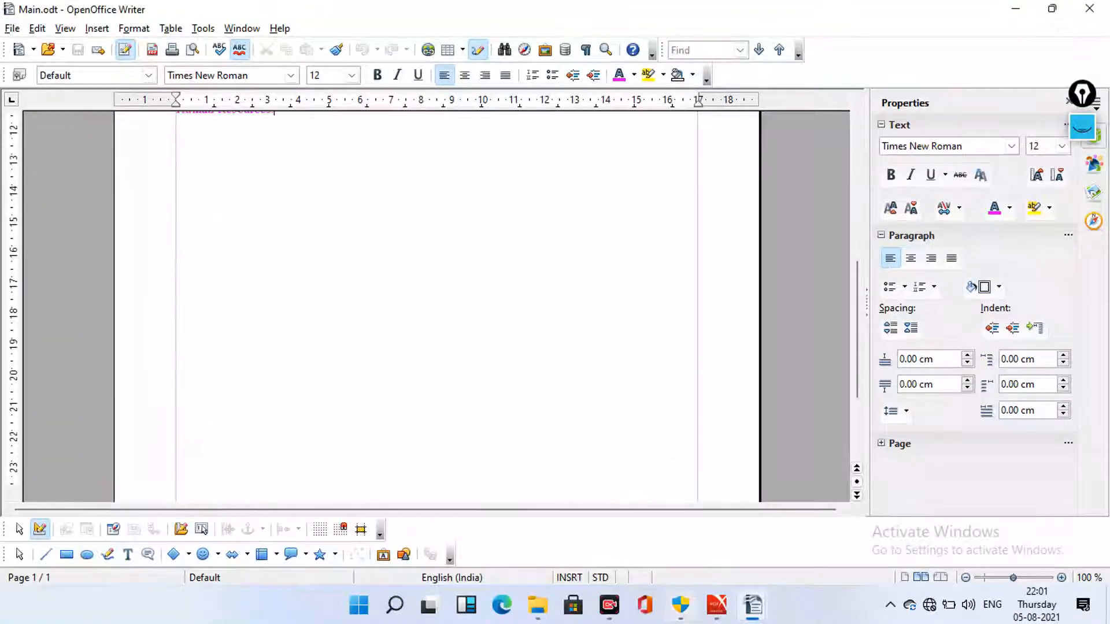
scroll(437, 306, down, 3)
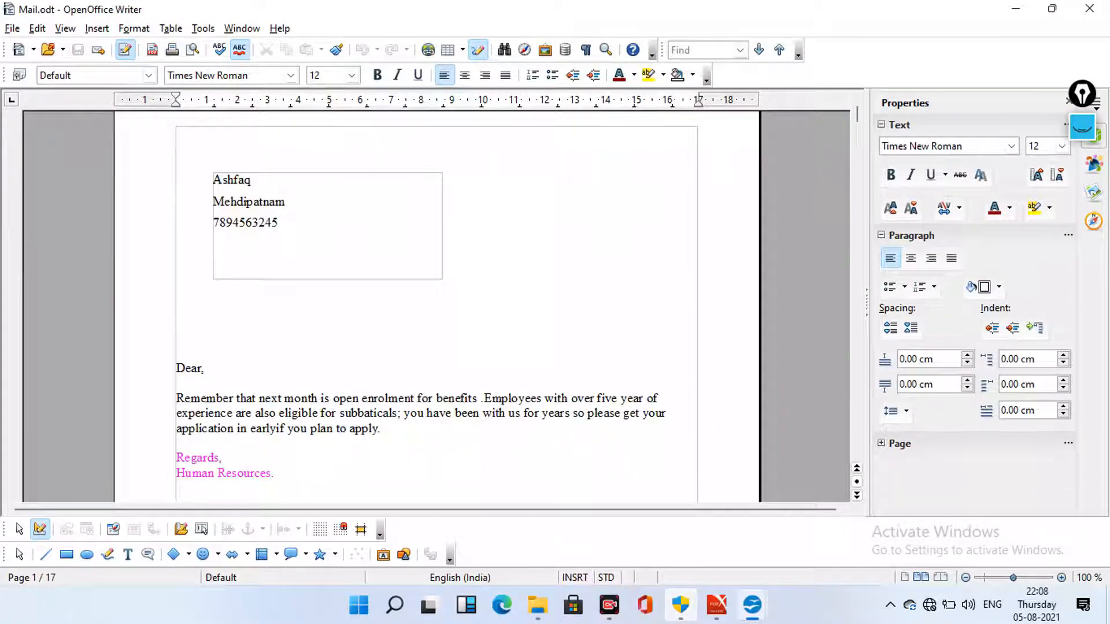
Set up printing of Mail.odt to Microsoft Print to PDF with all 17 pages
key(alt+f)
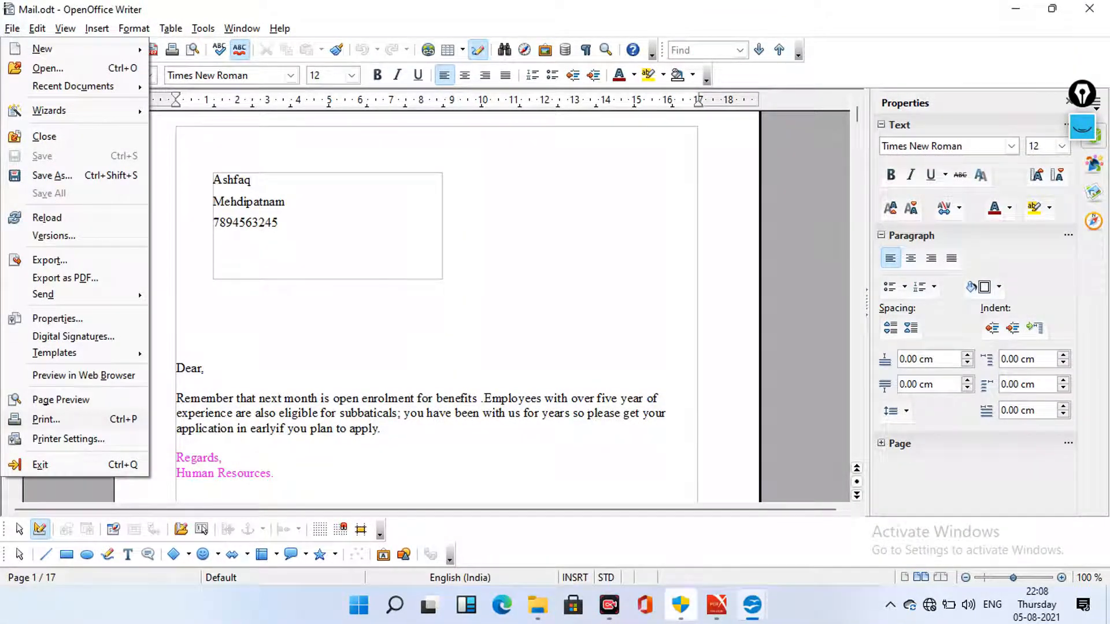
key(Escape)
scroll(436, 306, down, 7)
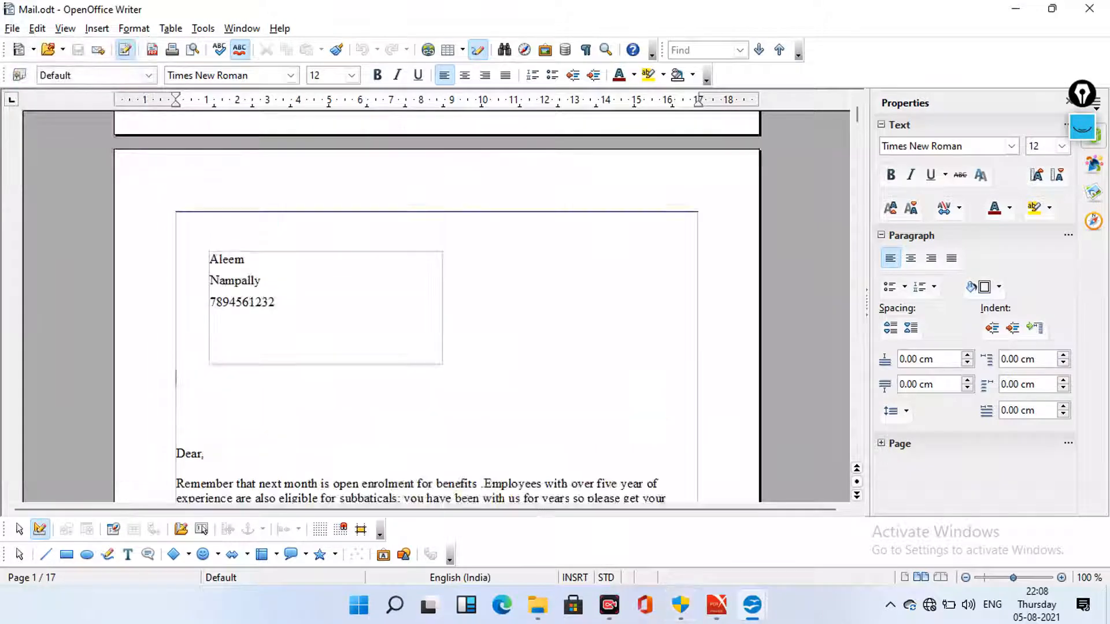
key(ctrl+p)
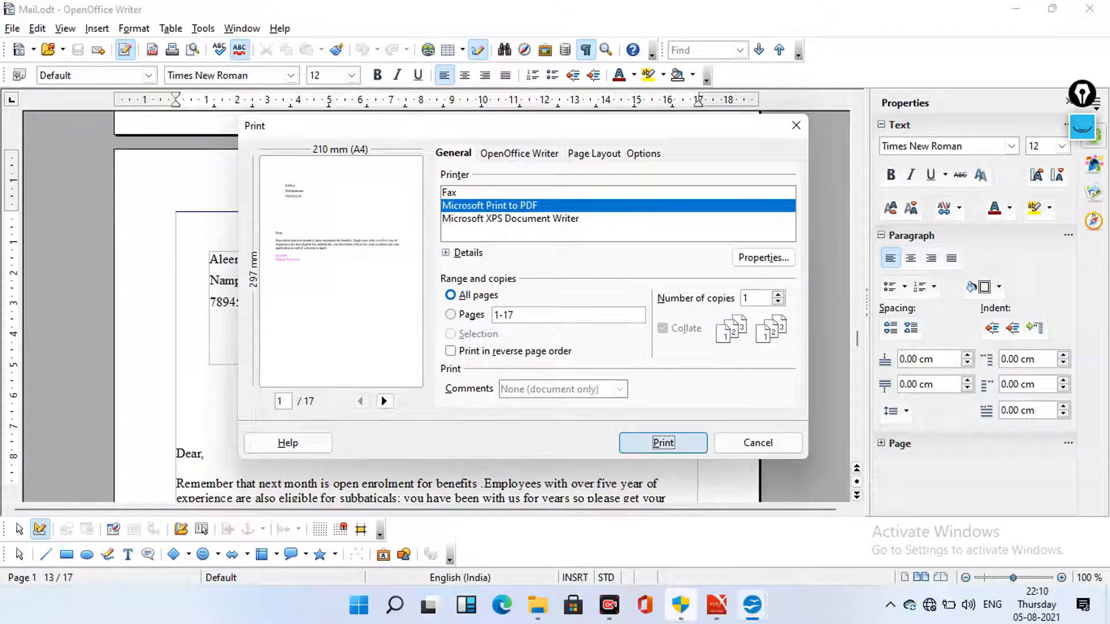
Print Mail.odt to a PDF file named 'Mail Merge'
click(663, 443)
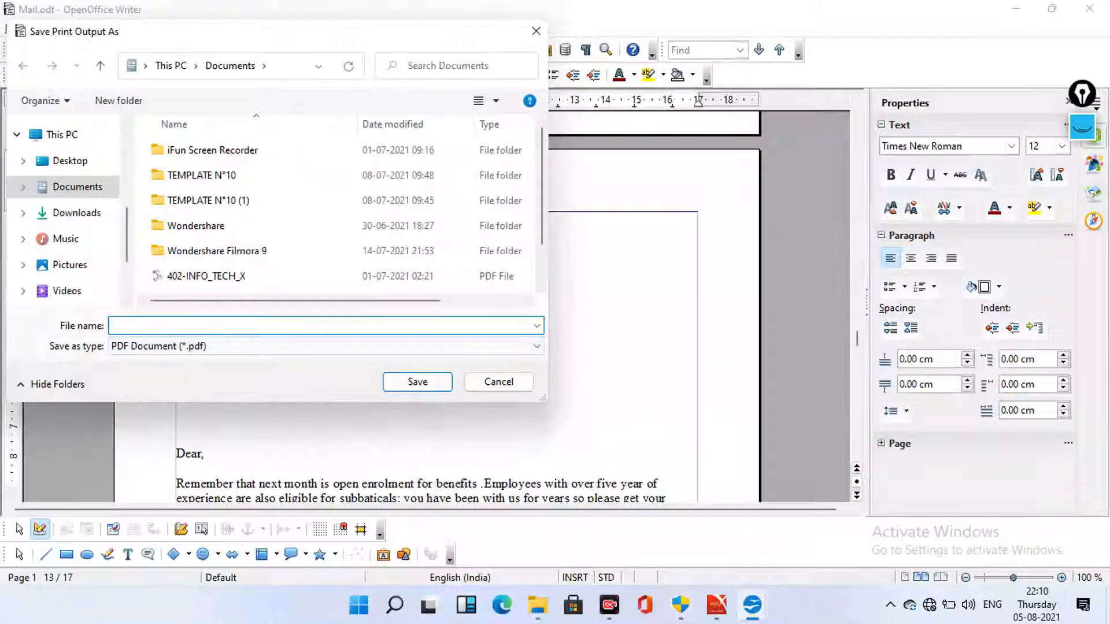
text(Mai)
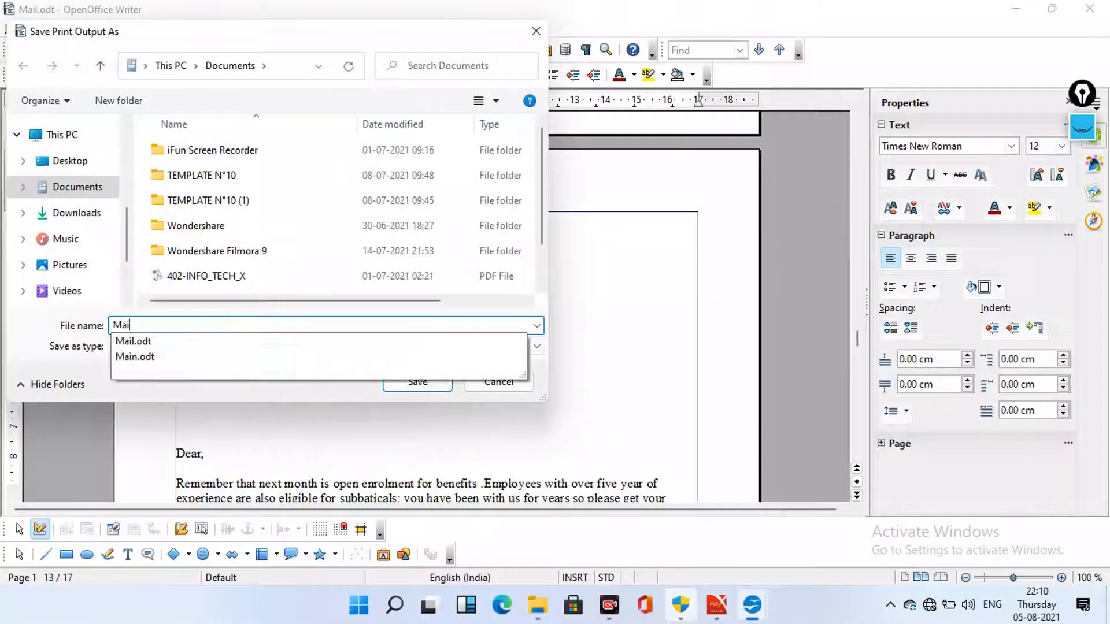
text(l M)
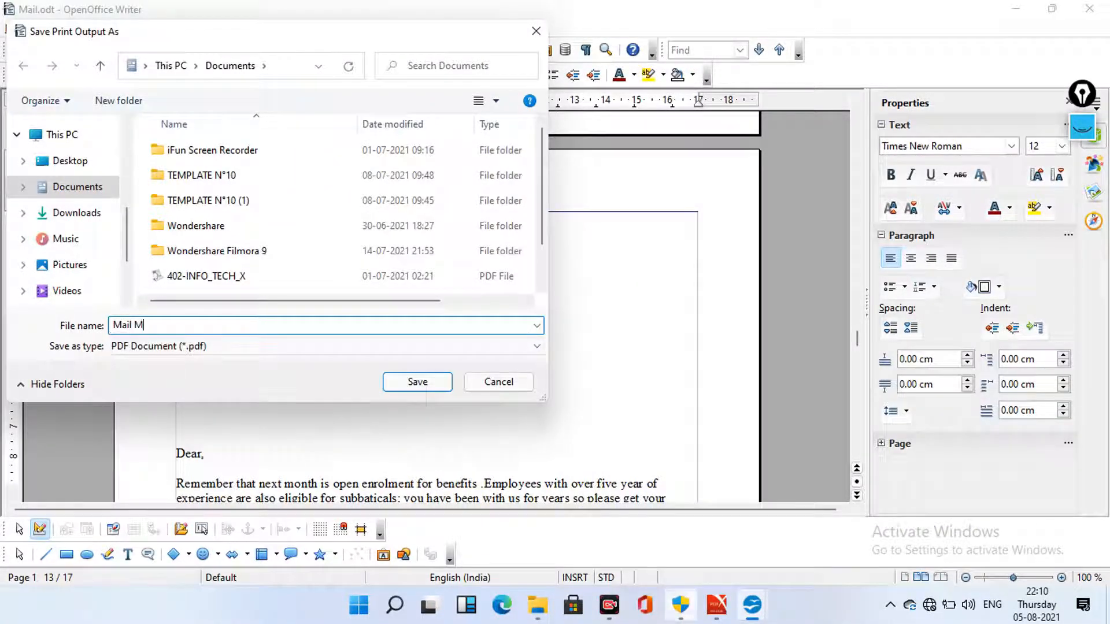
text(E)
key(BackSpace)
text(erge)
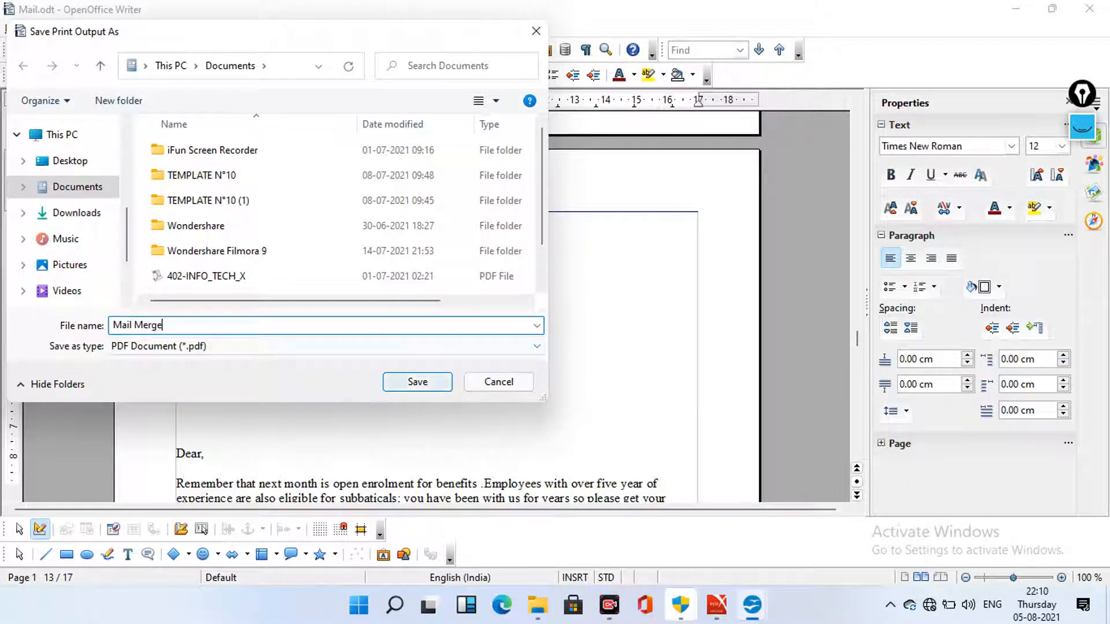
key(Return)
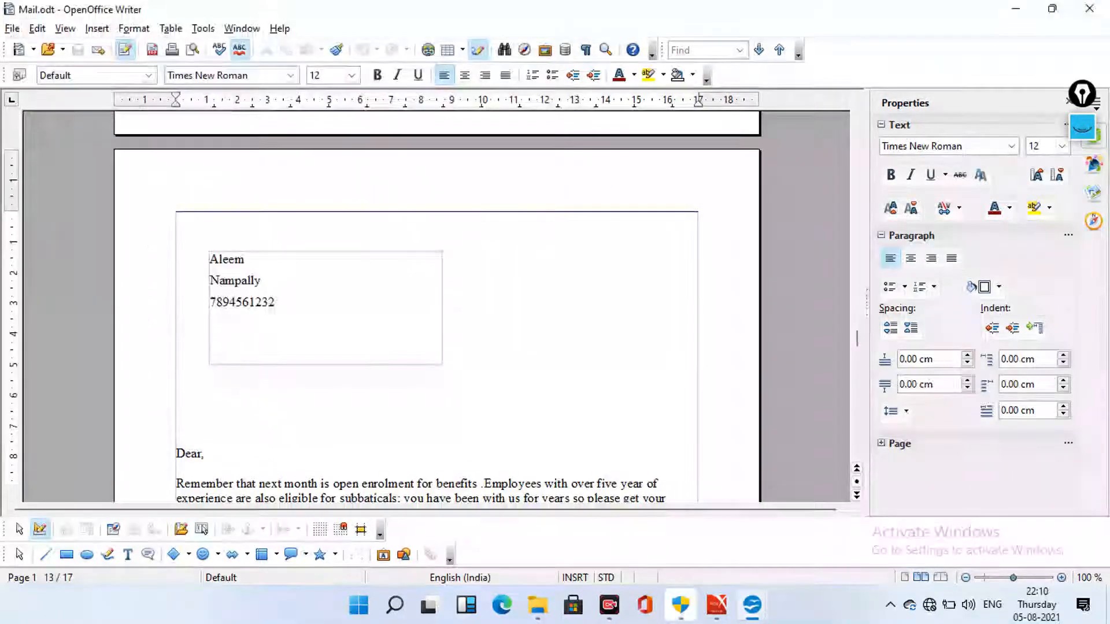